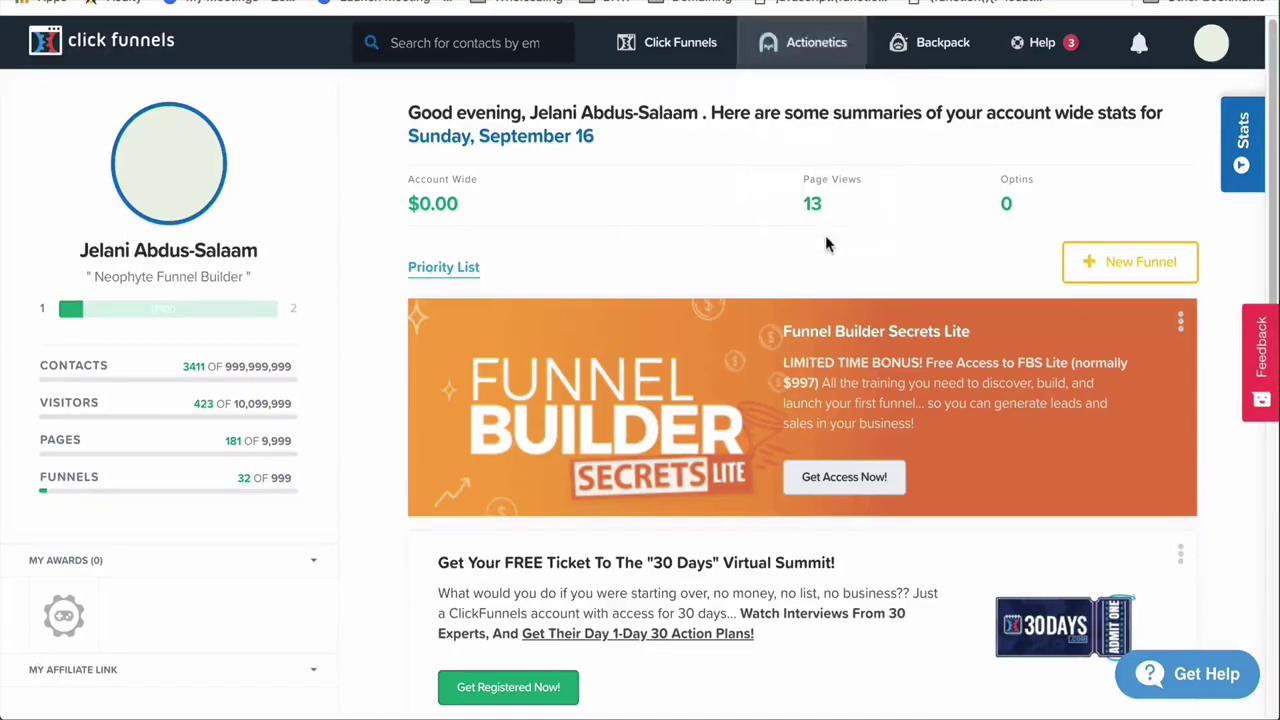
Go to Build Funnel and browse funnel types like Auto Webinar, Lead Magnet and Storefront
left_click(668, 42)
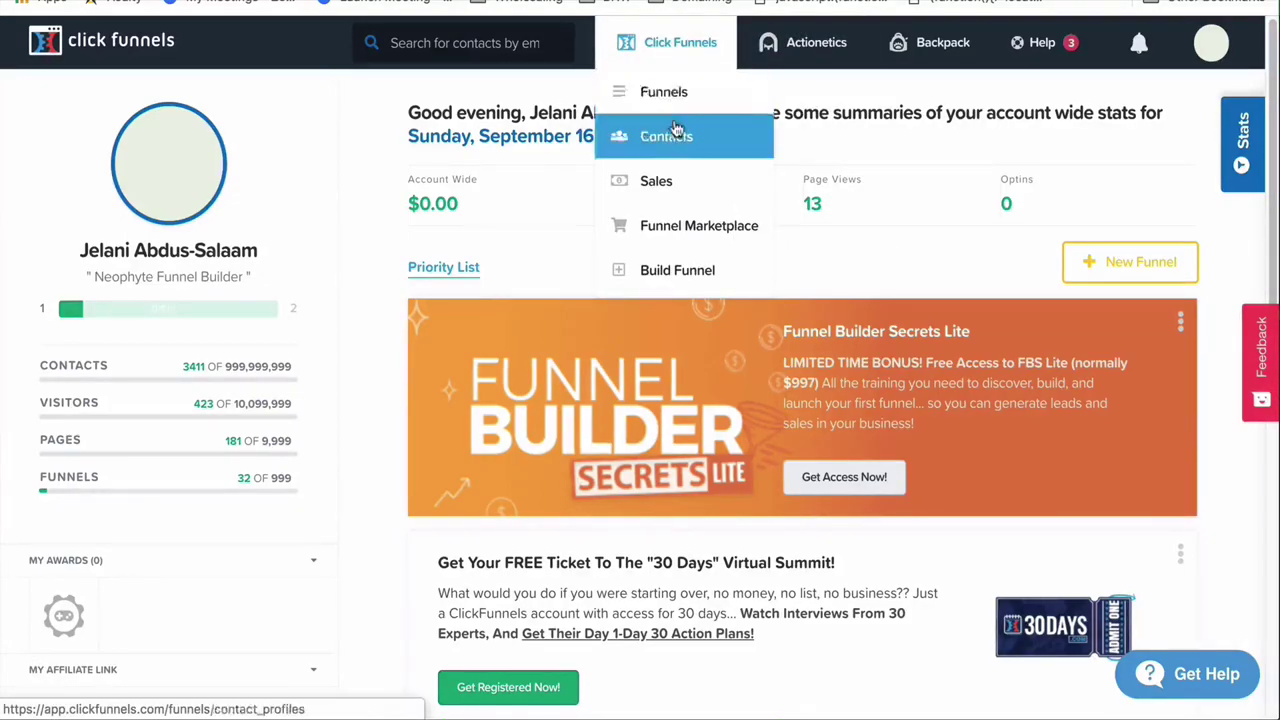
left_click(691, 274)
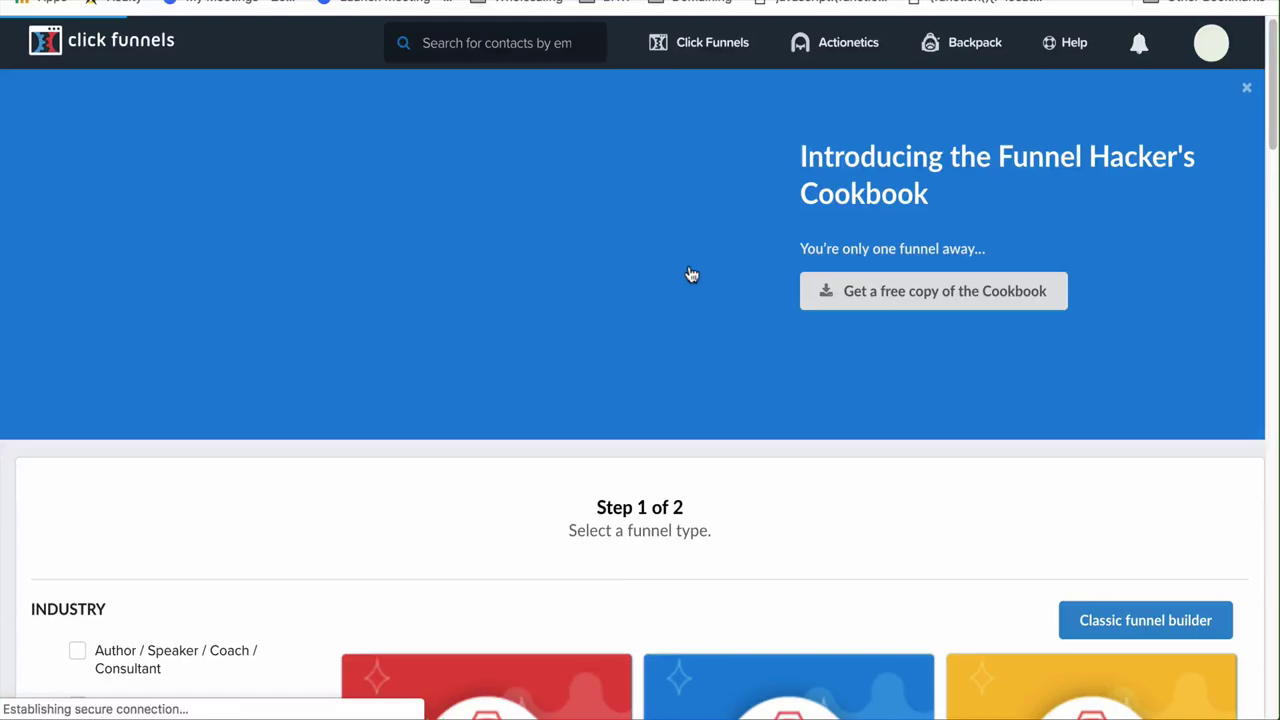
scroll(691, 275, "down", 2)
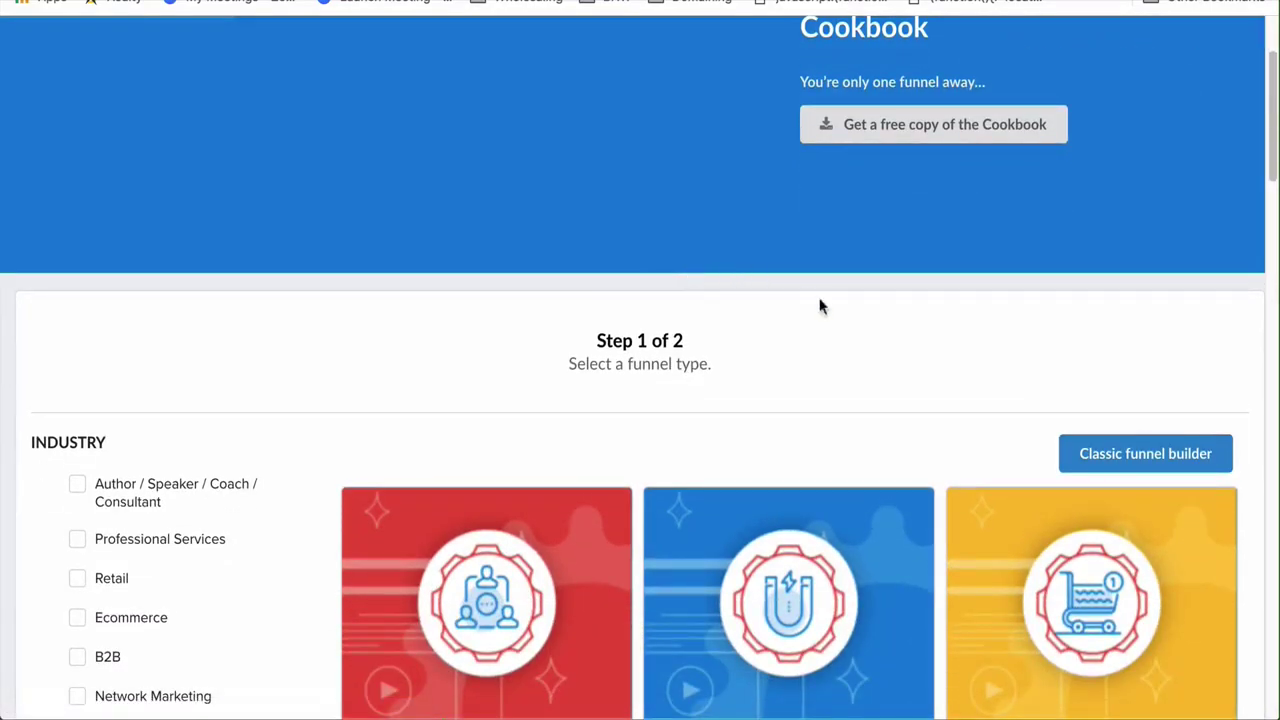
scroll(1060, 430, "up", 2)
scroll(1097, 516, "down", 1)
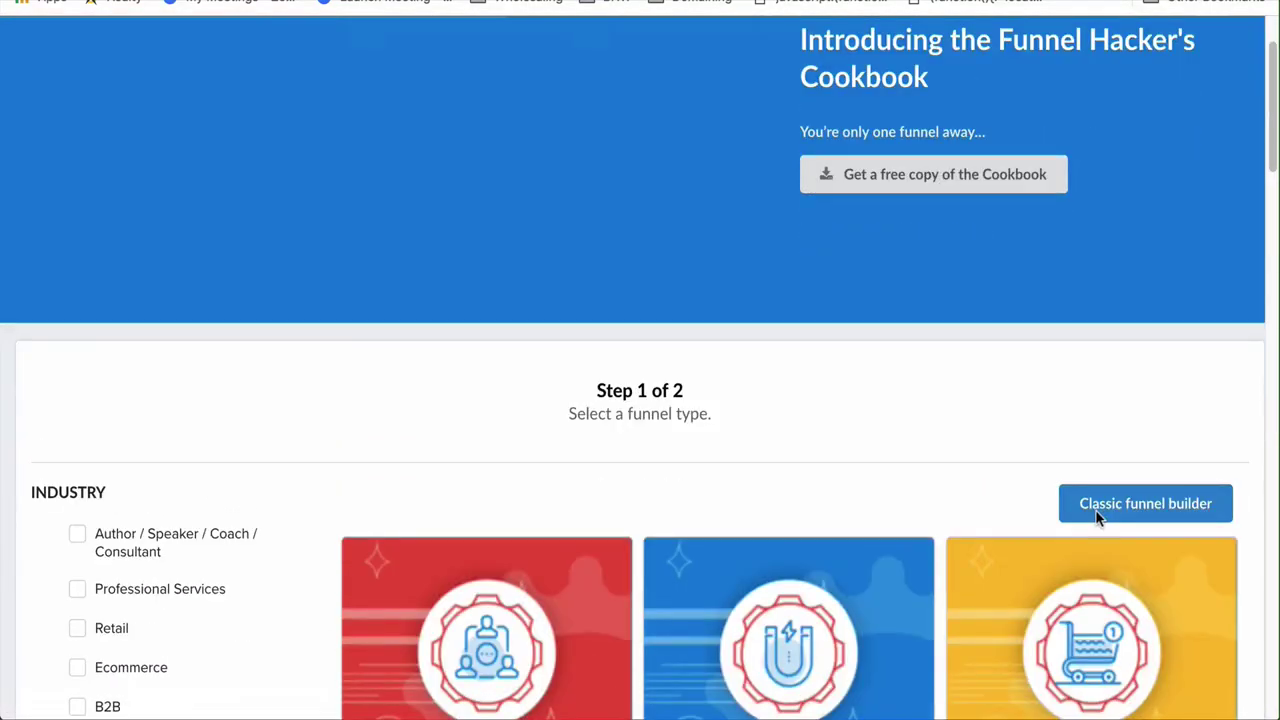
scroll(1097, 516, "down", 4)
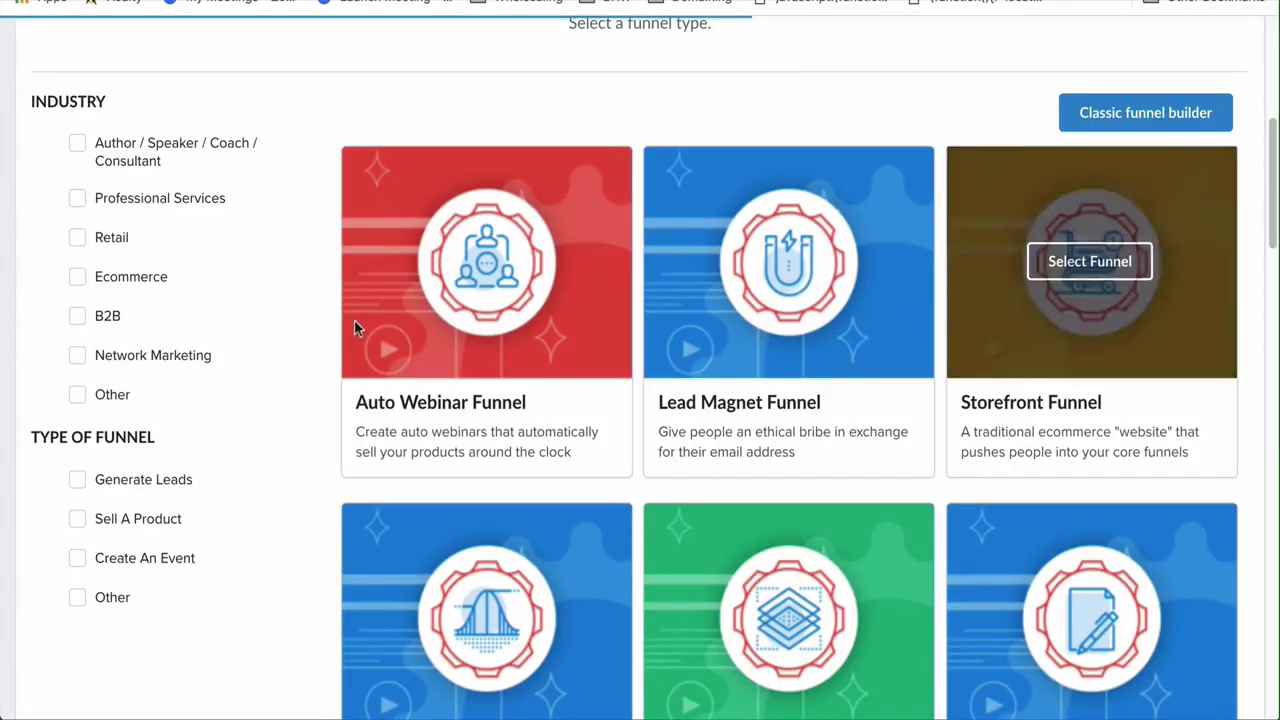
scroll(591, 311, "up", 2)
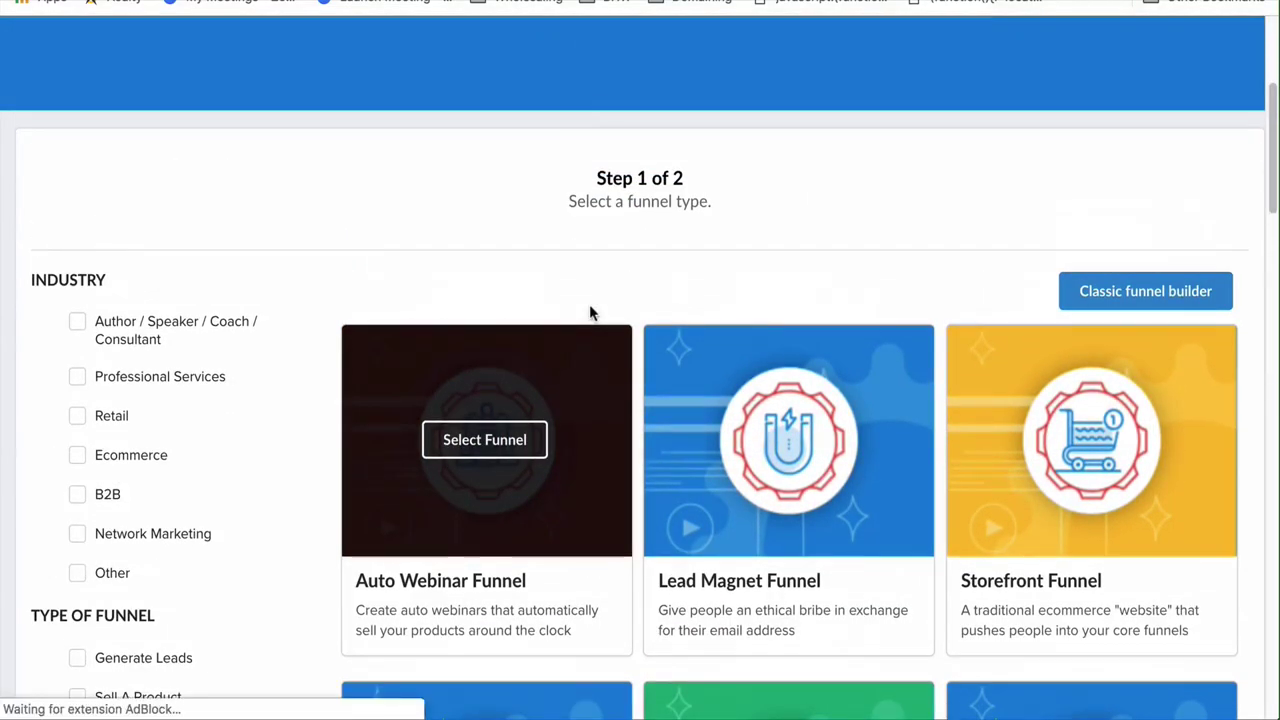
In the Classic funnel builder, choose the Sell Your Product goal and the Sales Funnel type
left_click(1147, 303)
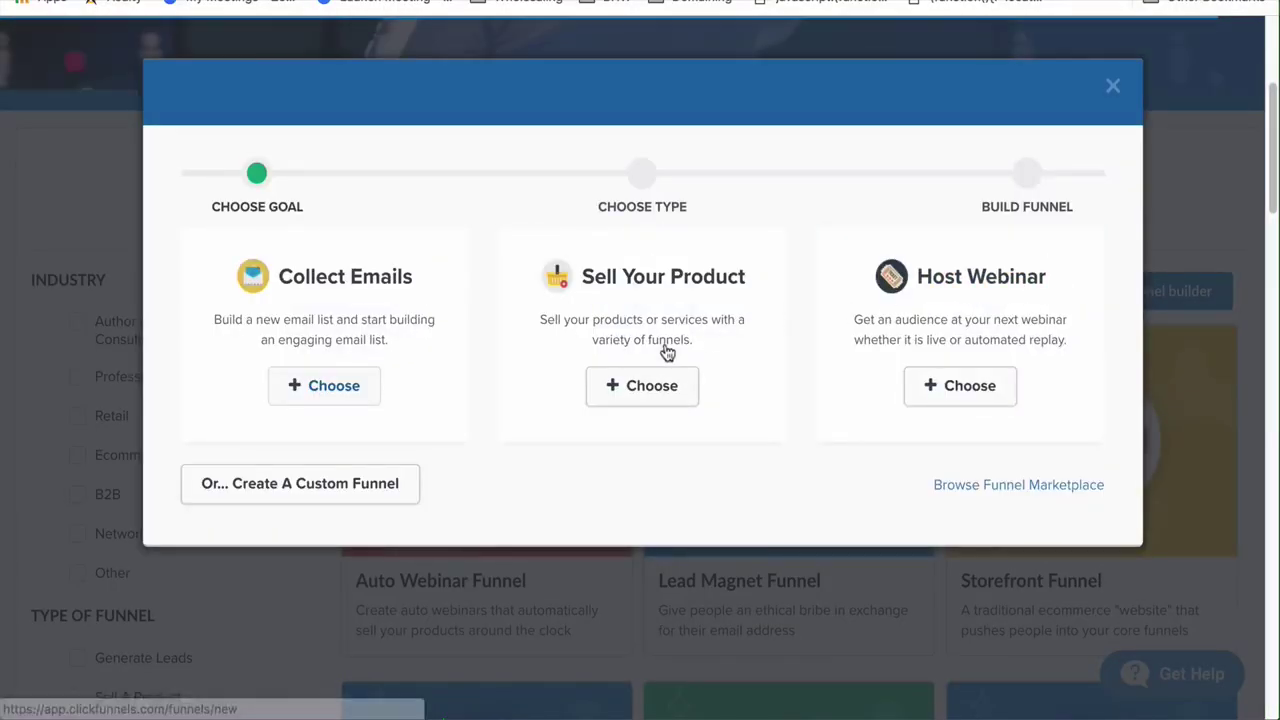
left_click(656, 380)
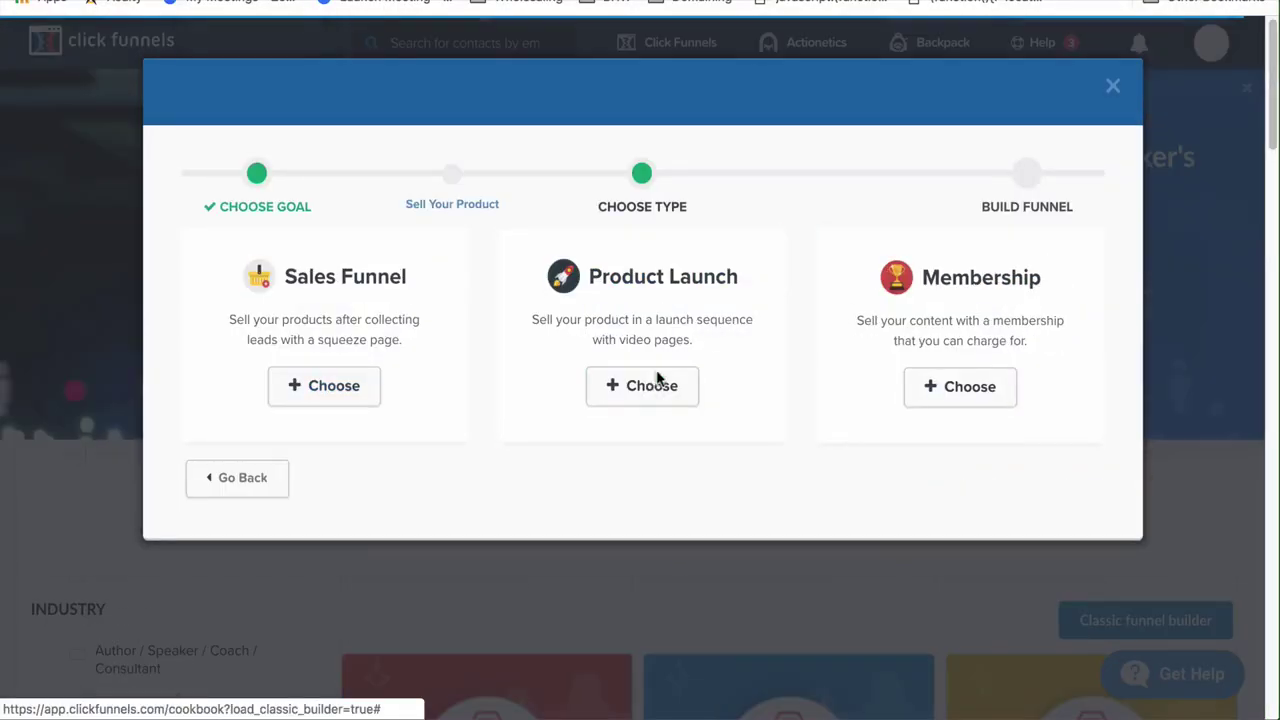
left_click(640, 395)
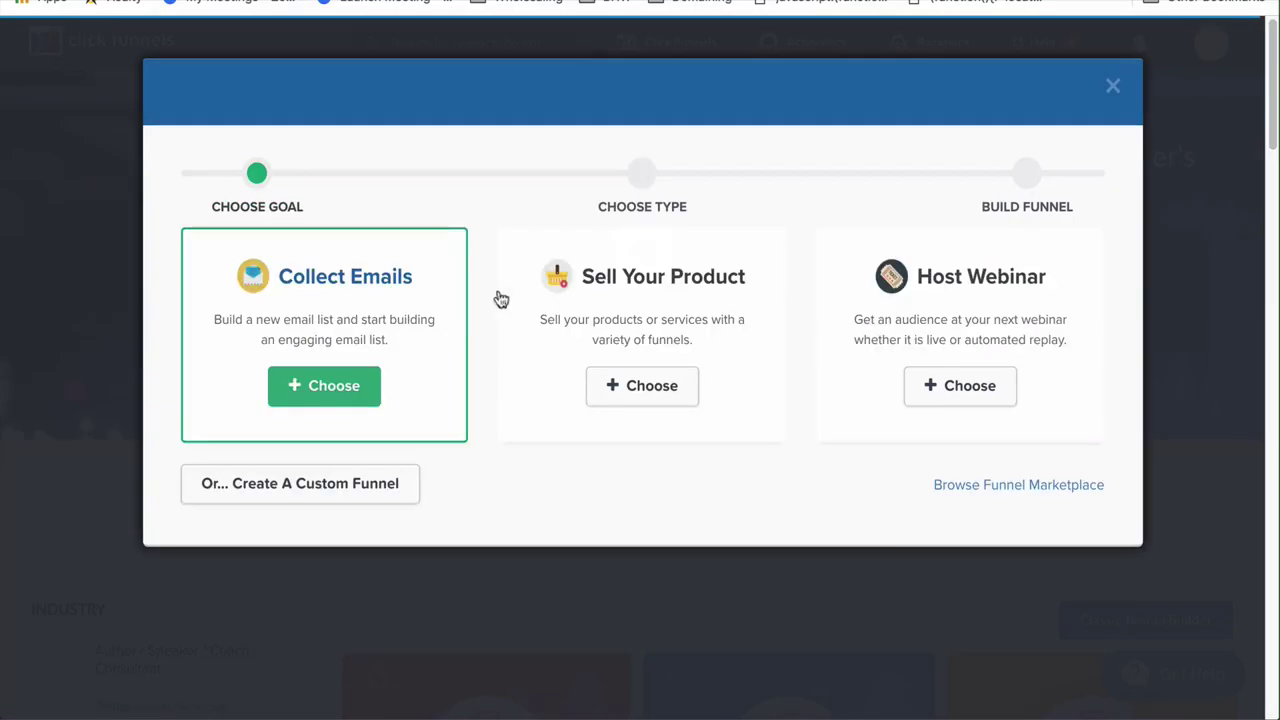
left_click(664, 391)
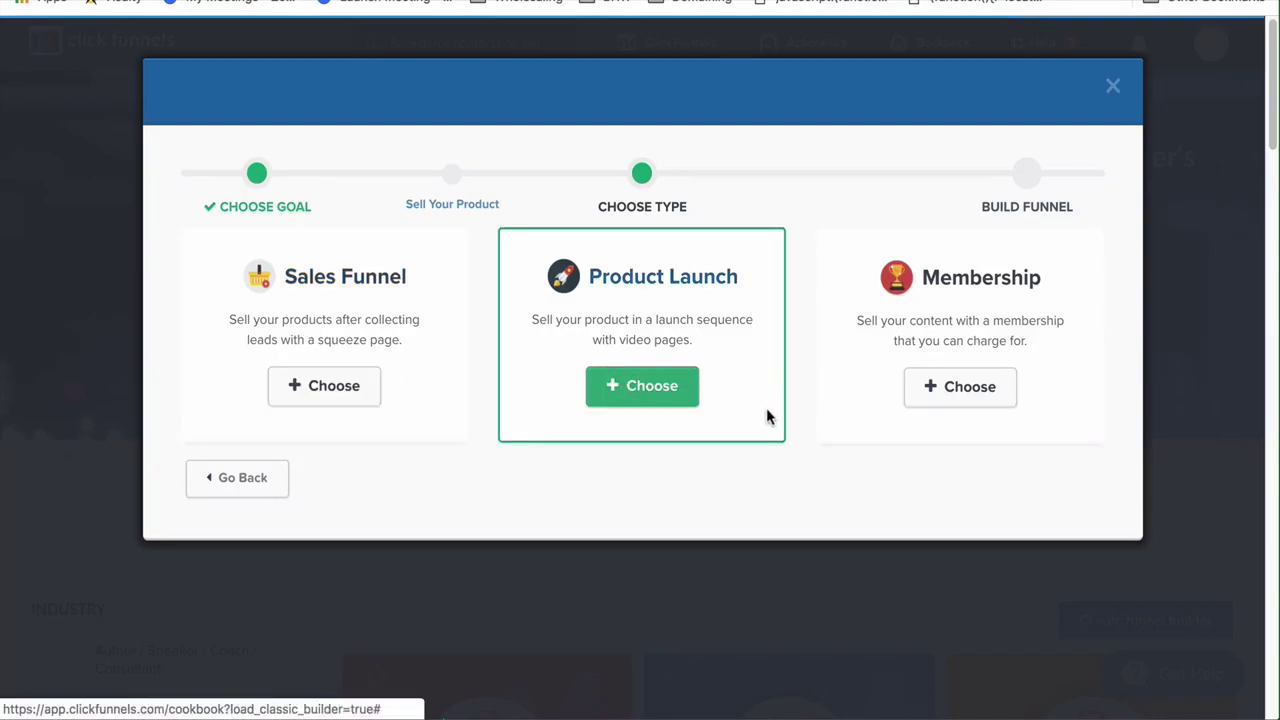
left_click(339, 402)
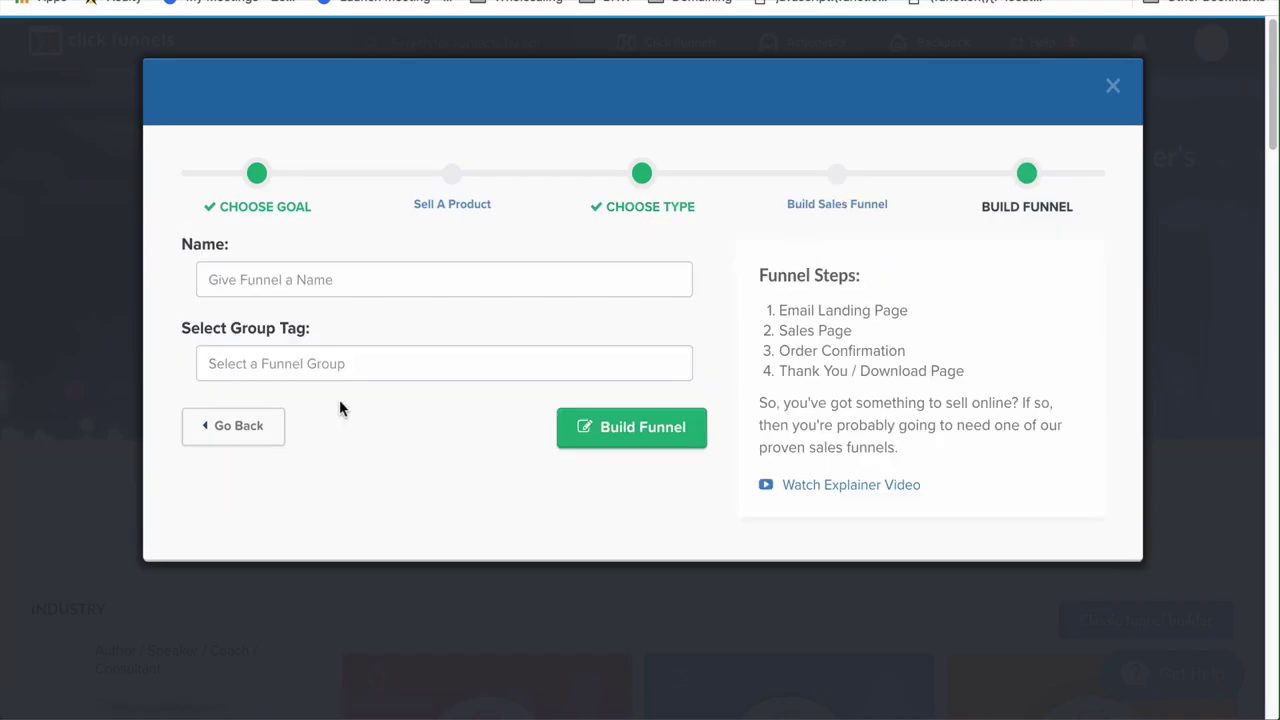
Enter the funnel name 'Physical Product Sales Funnel S…' and the group tag 'YouTube'
left_click(322, 278)
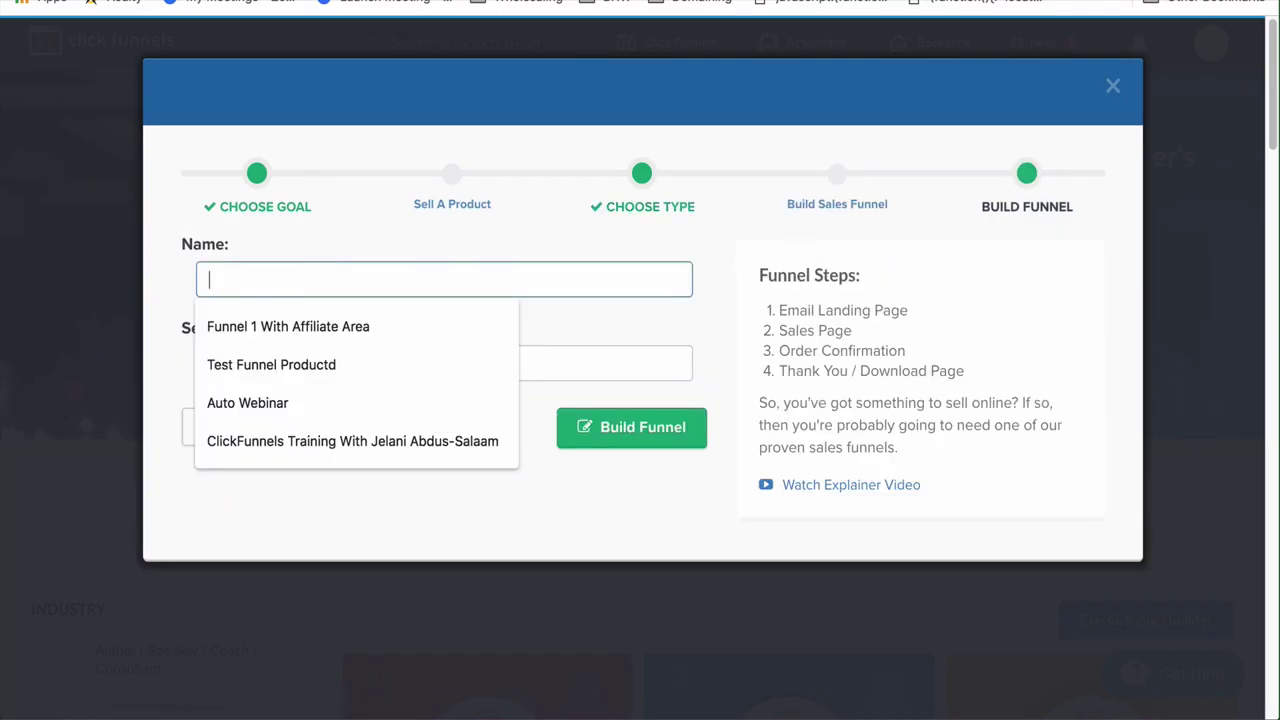
type("Physical Product Sales Funnel")
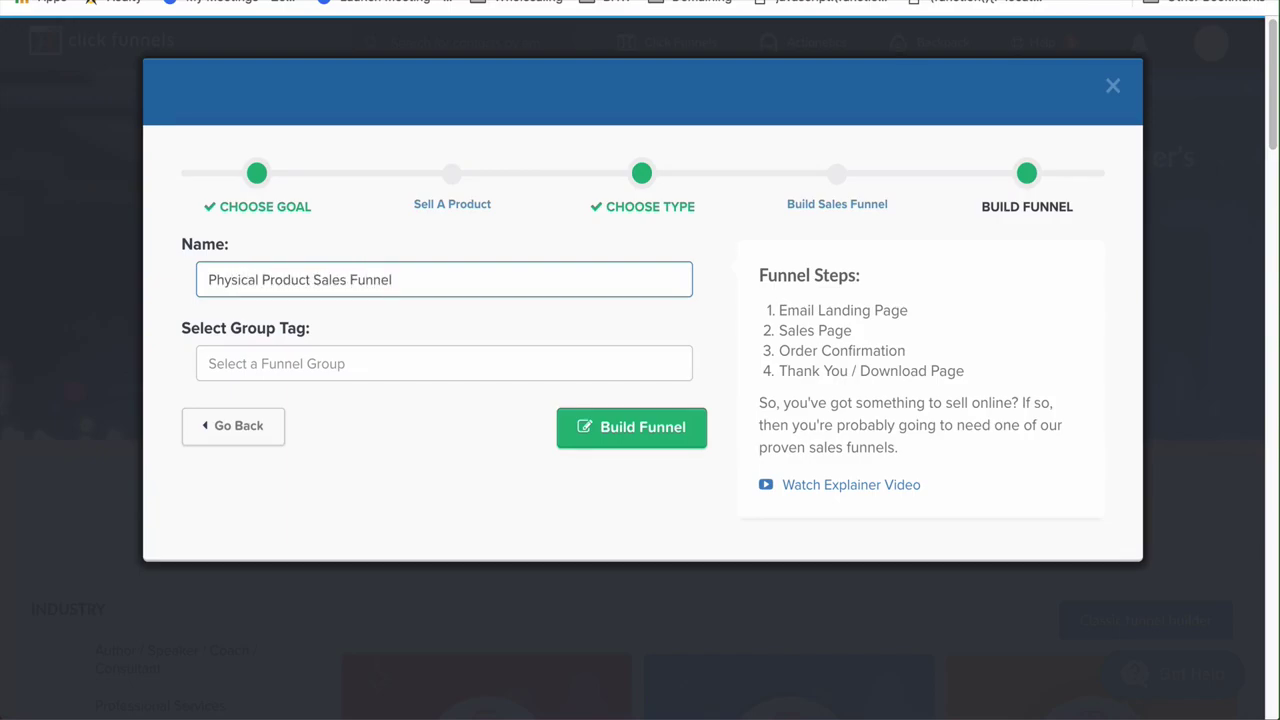
type(" September Edition")
left_click(315, 365)
left_click(370, 396)
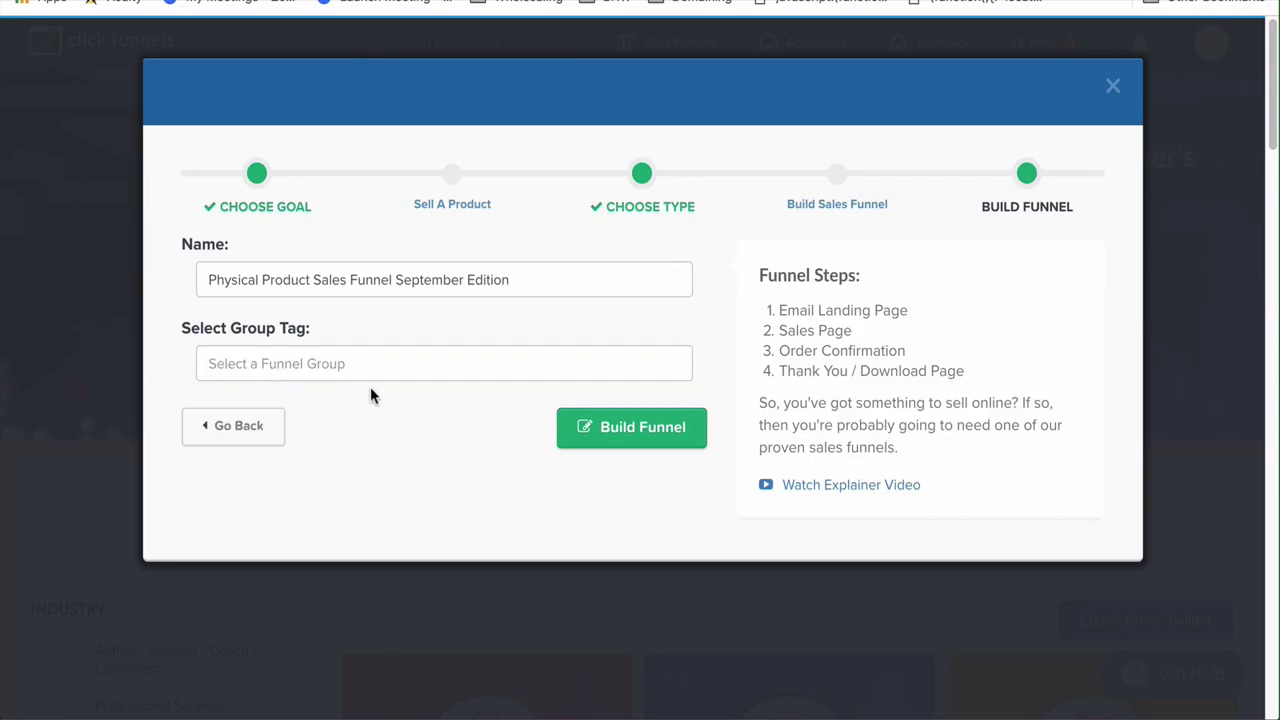
left_click(361, 369)
type("YouTube")
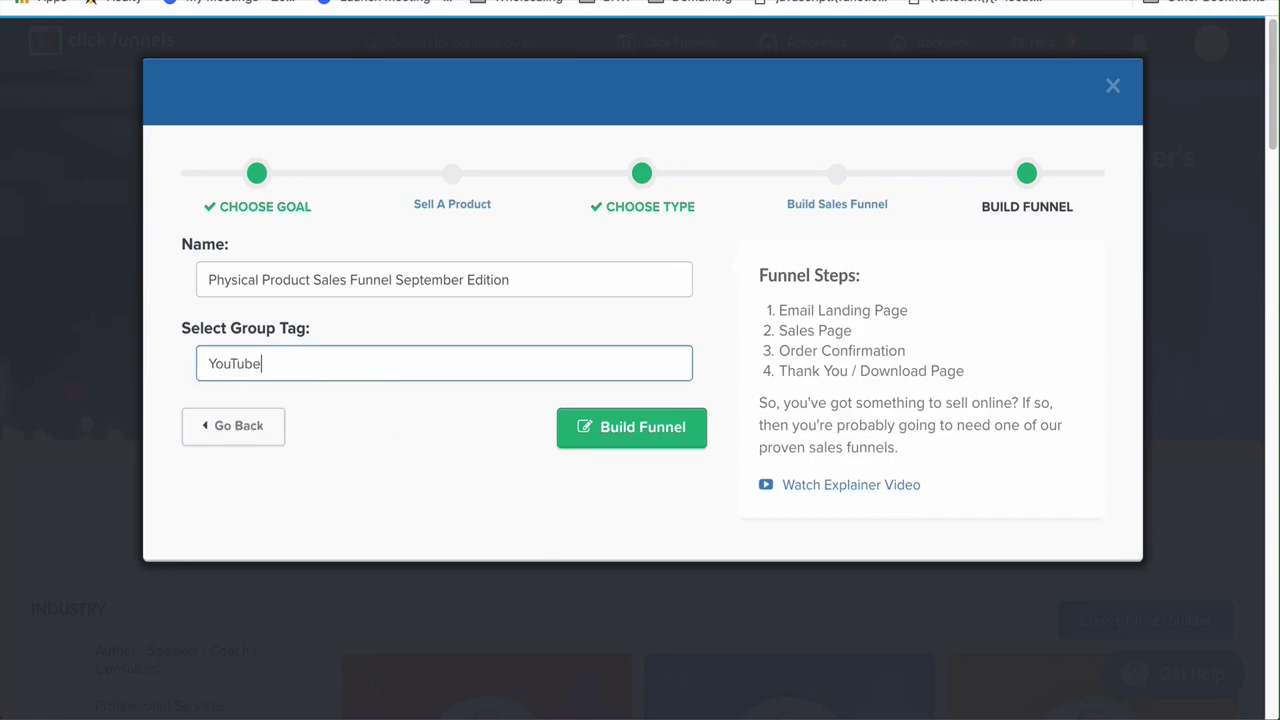
Build the funnel as 'Physical Product Sales Funnel September Edition', keeping its funnel step
left_click(622, 438)
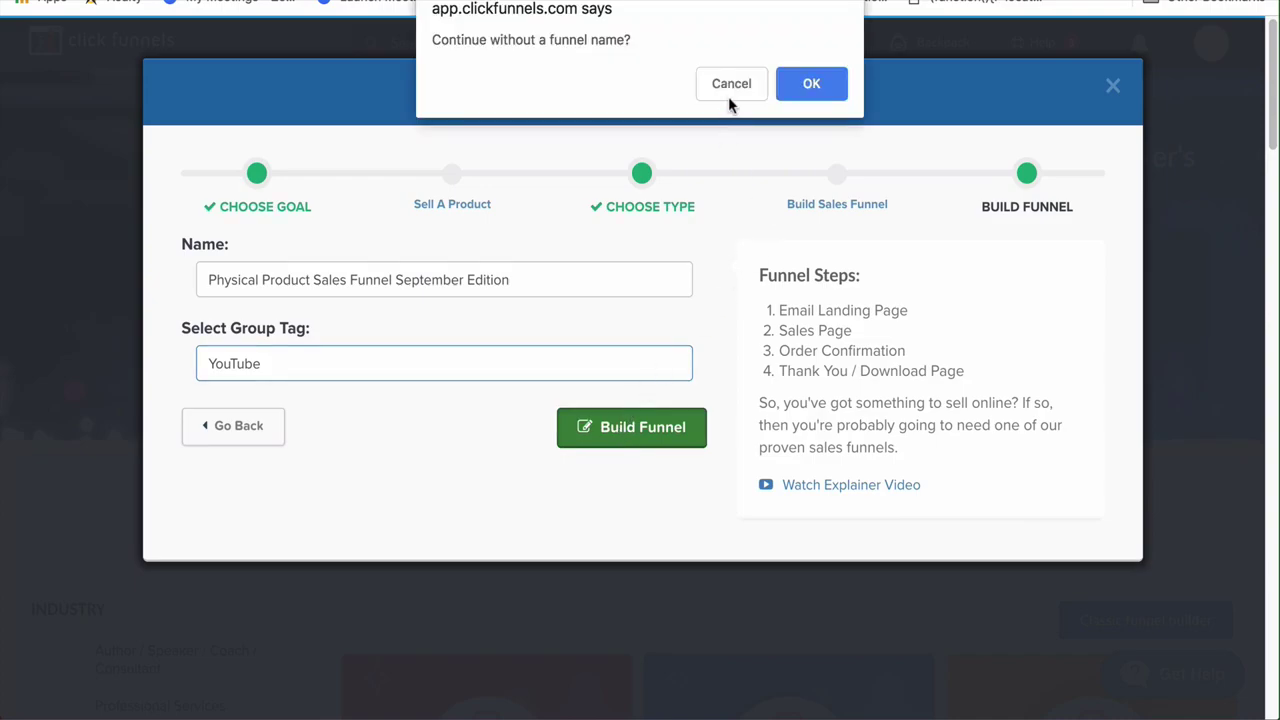
left_click(781, 96)
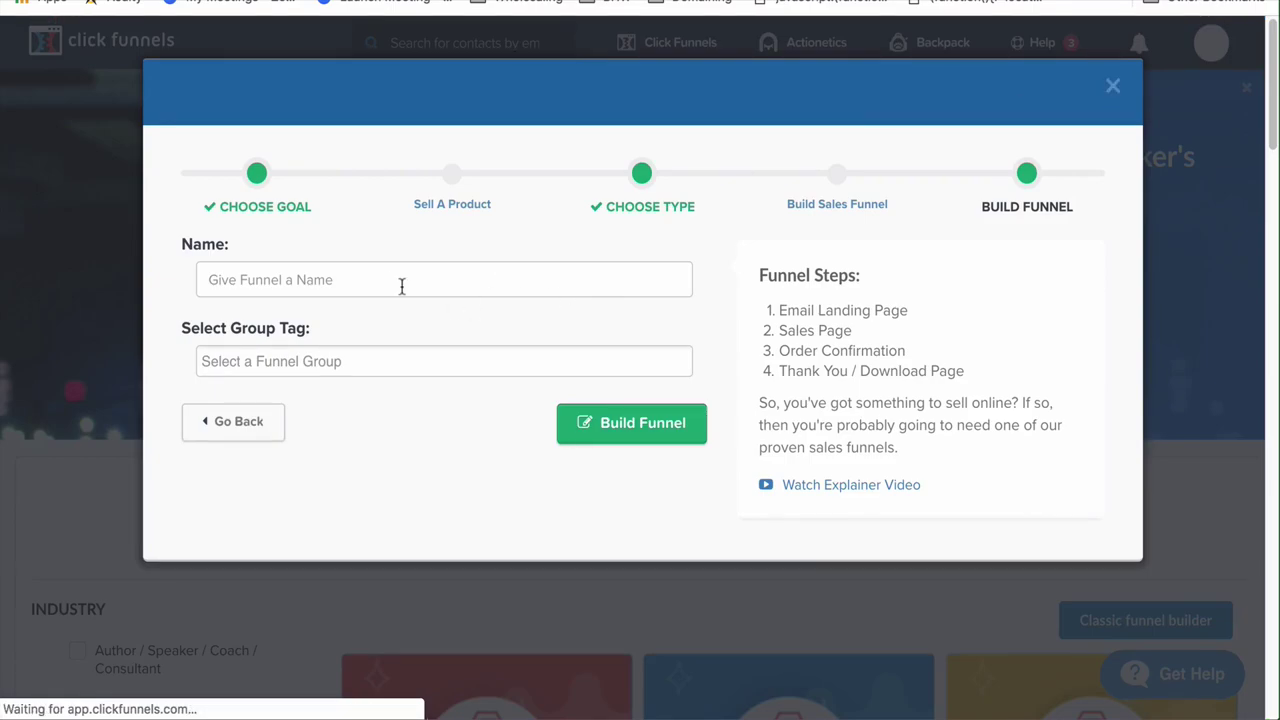
left_click(320, 279)
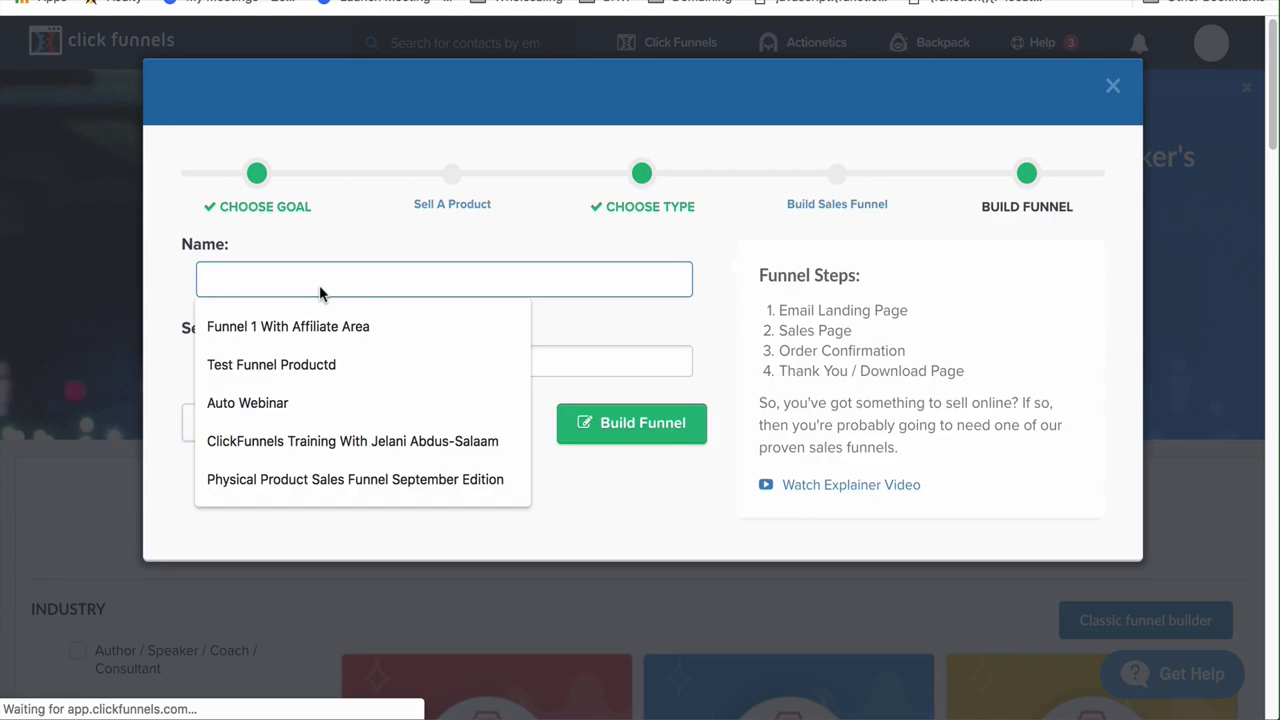
left_click(318, 479)
left_click(311, 362)
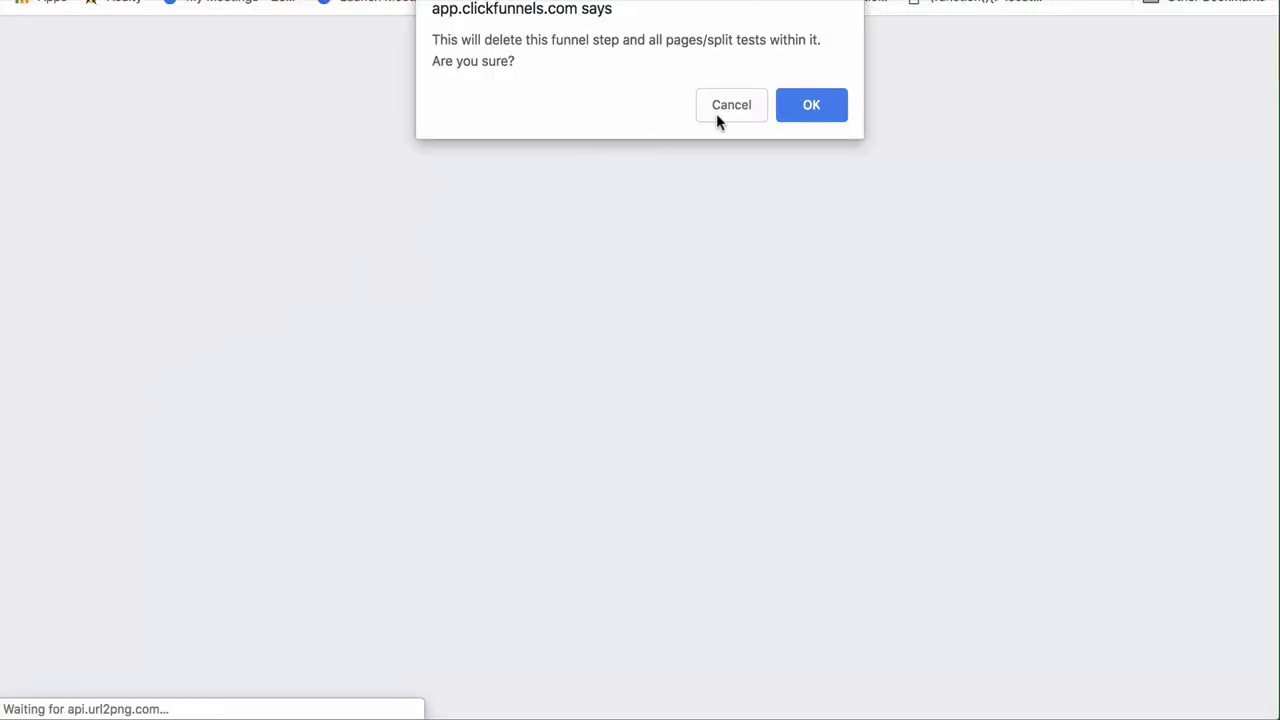
left_click(716, 113)
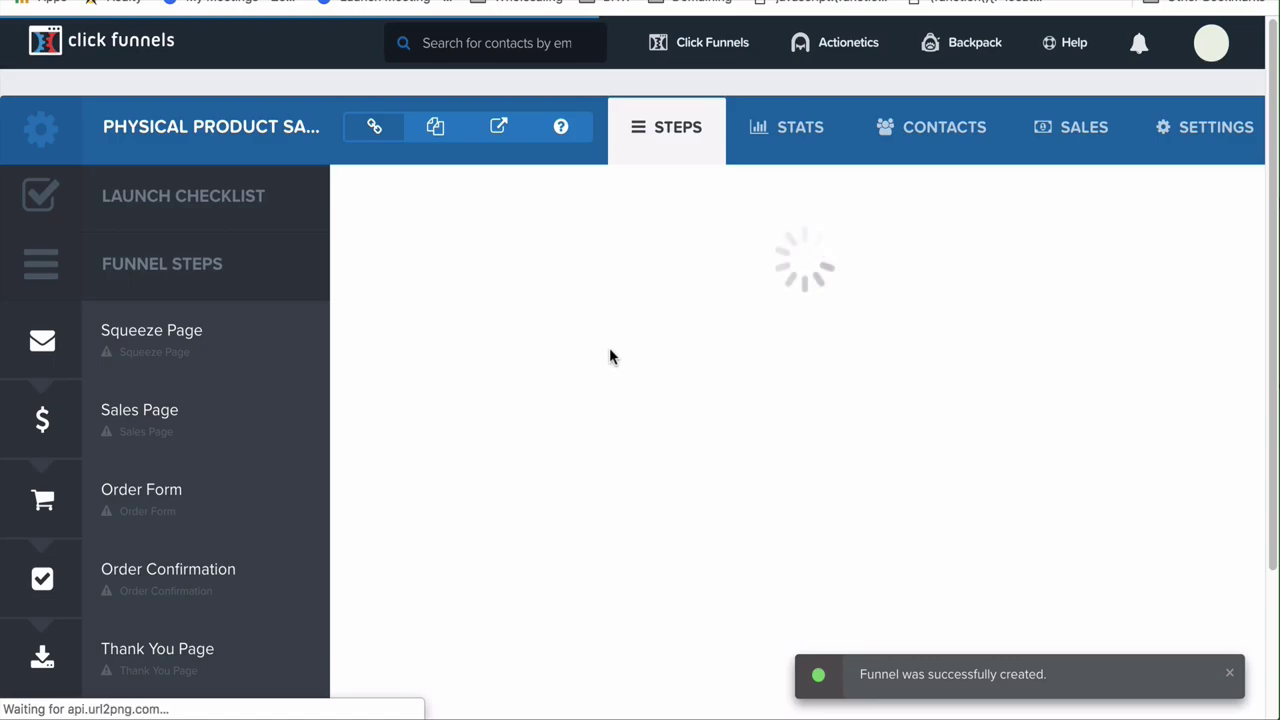
Apply the Mother Funnel Squeeze Page - 9 skincare template to the Squeeze Page step
scroll(612, 357, "down", 3)
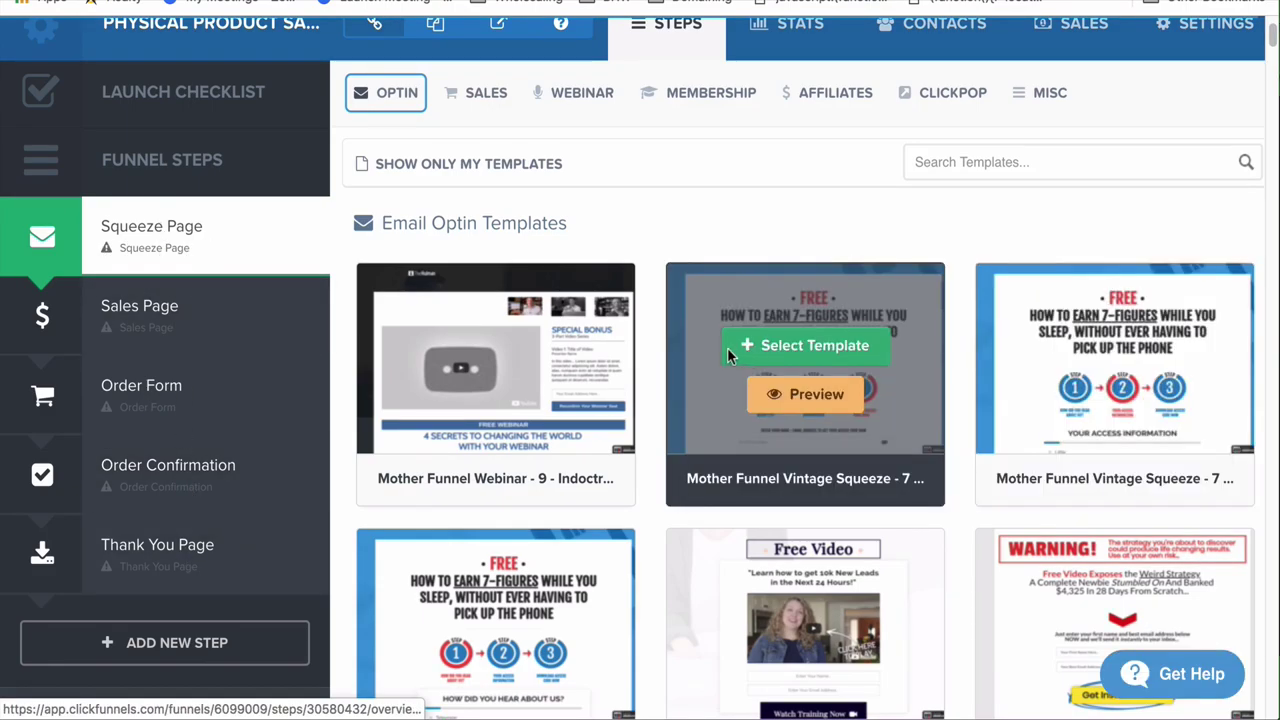
mouse_move(553, 287)
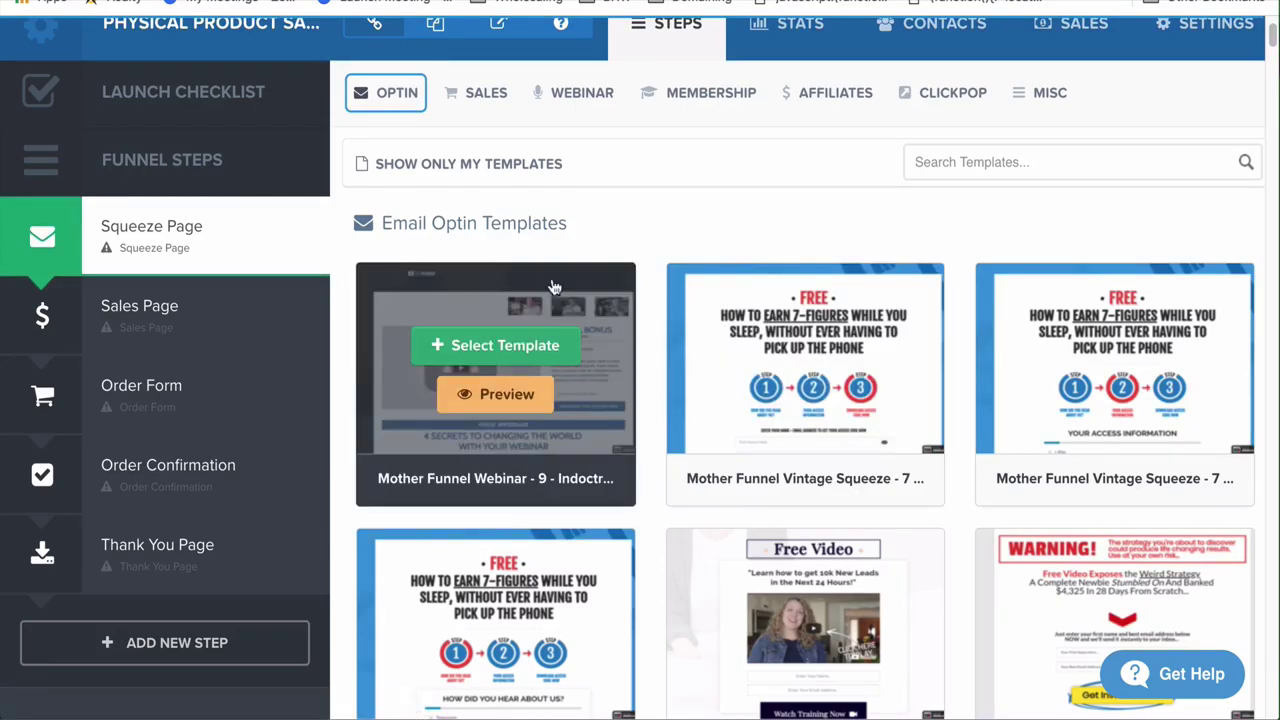
scroll(845, 408, "down", 8)
scroll(845, 408, "down", 5)
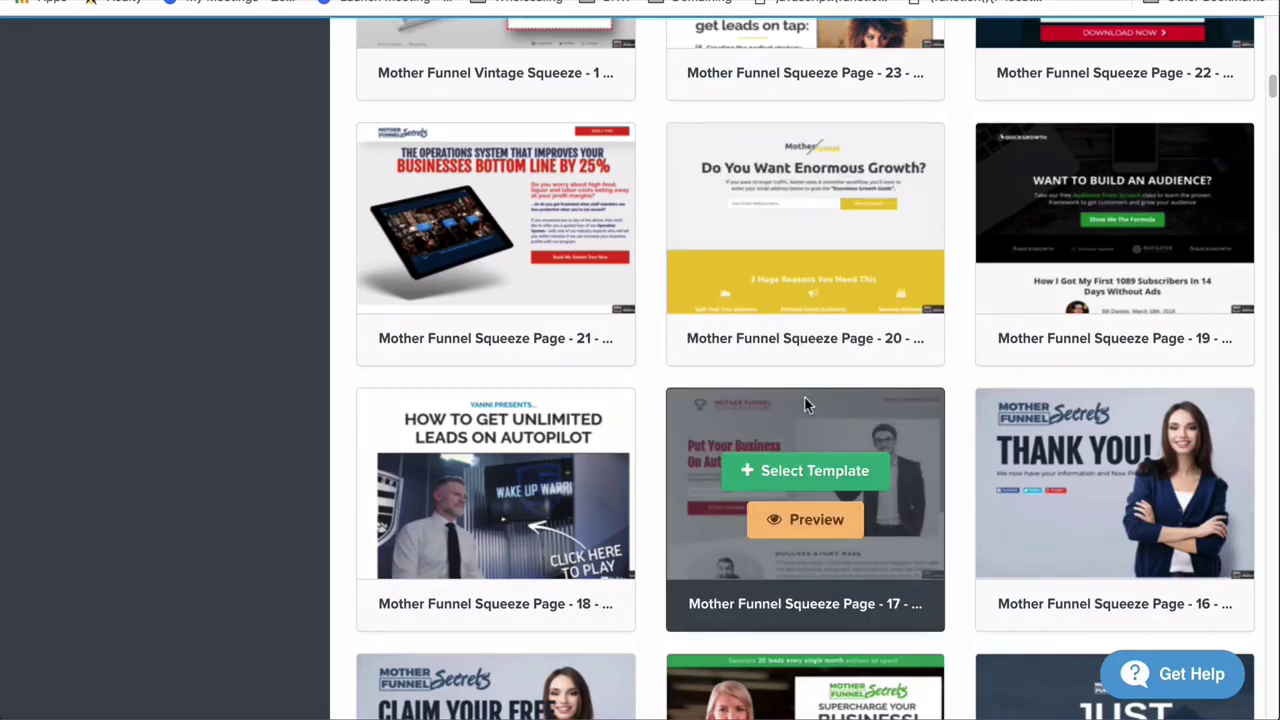
scroll(806, 404, "down", 9)
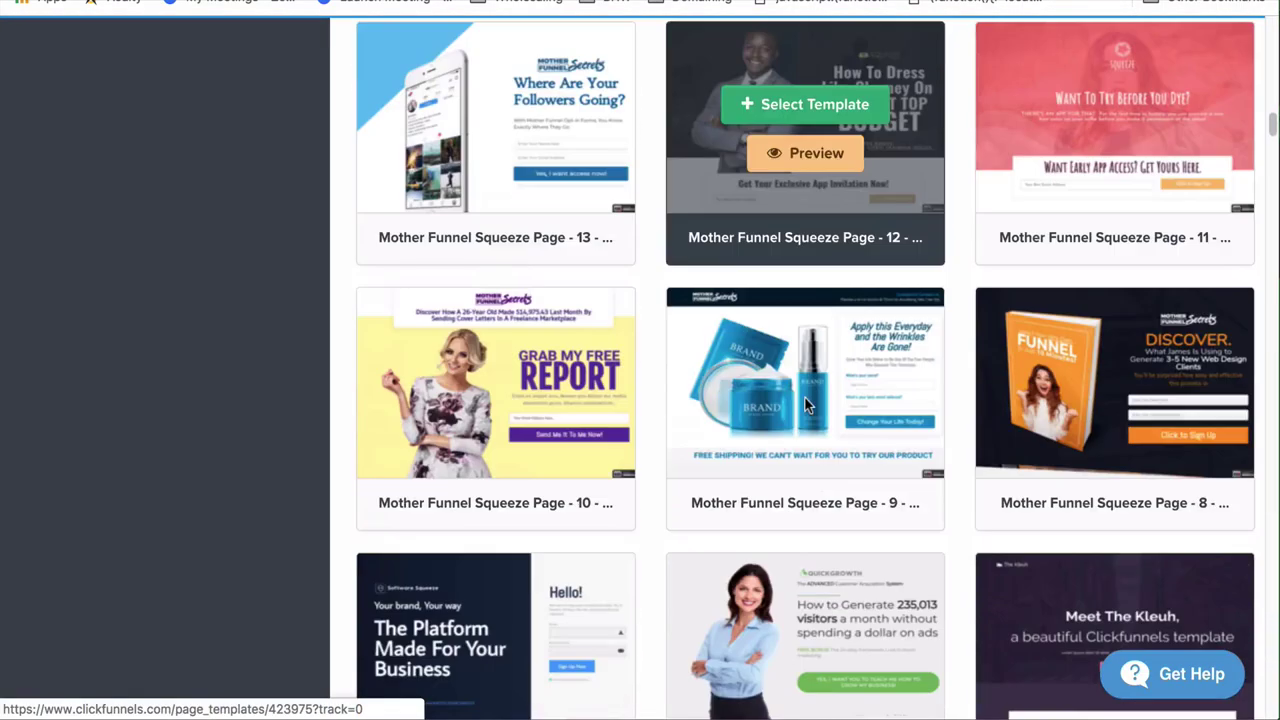
scroll(806, 404, "down", 9)
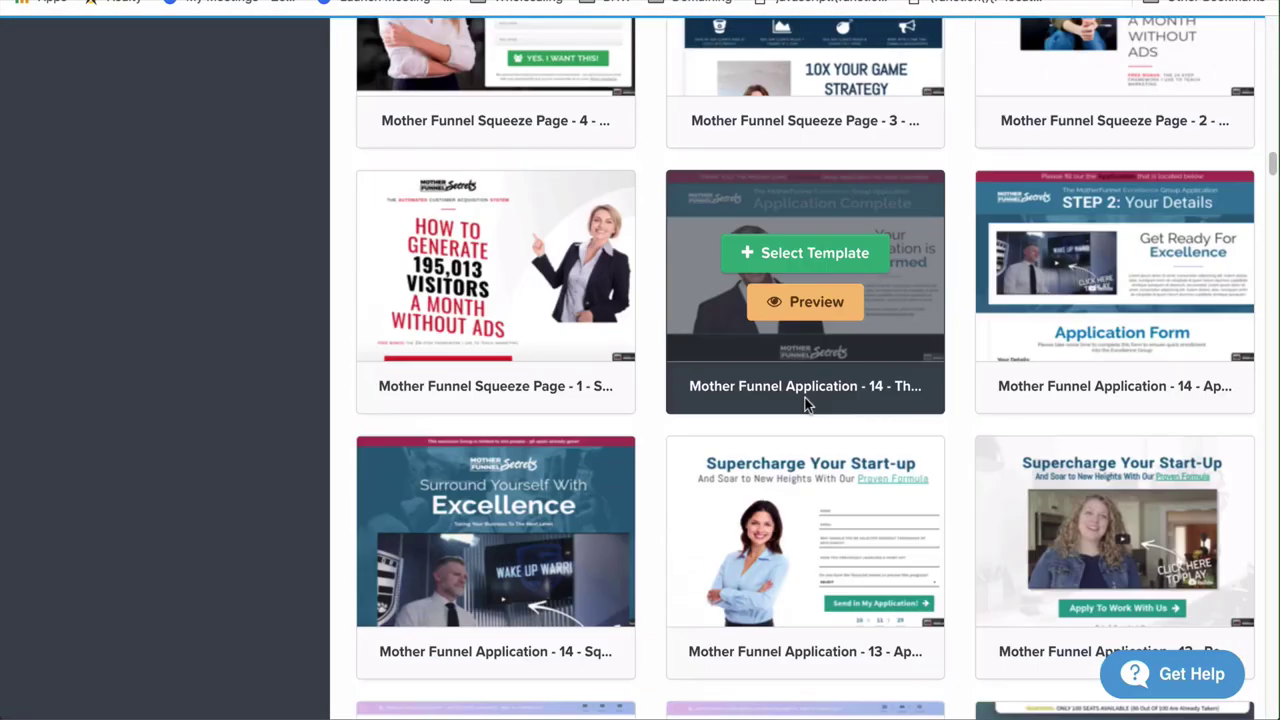
scroll(806, 404, "down", 7)
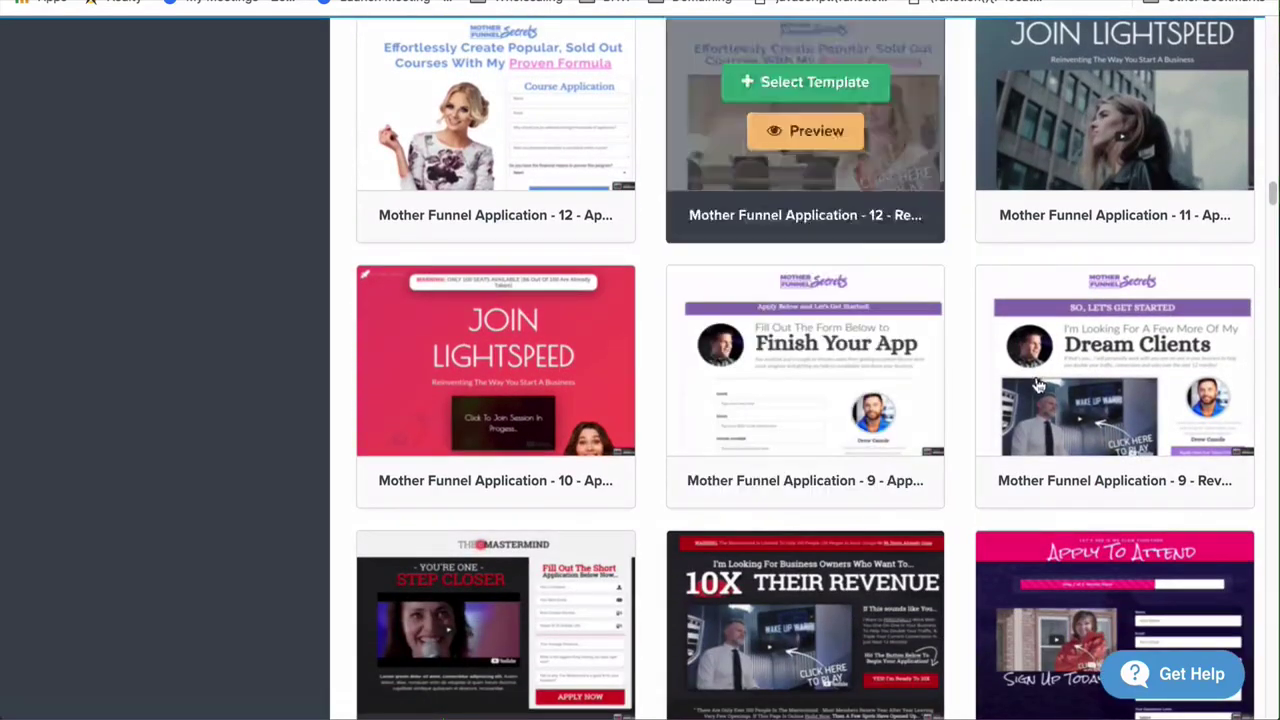
scroll(1036, 384, "down", 13)
scroll(1036, 384, "down", 15)
scroll(1038, 386, "down", 3)
scroll(1038, 386, "up", 20)
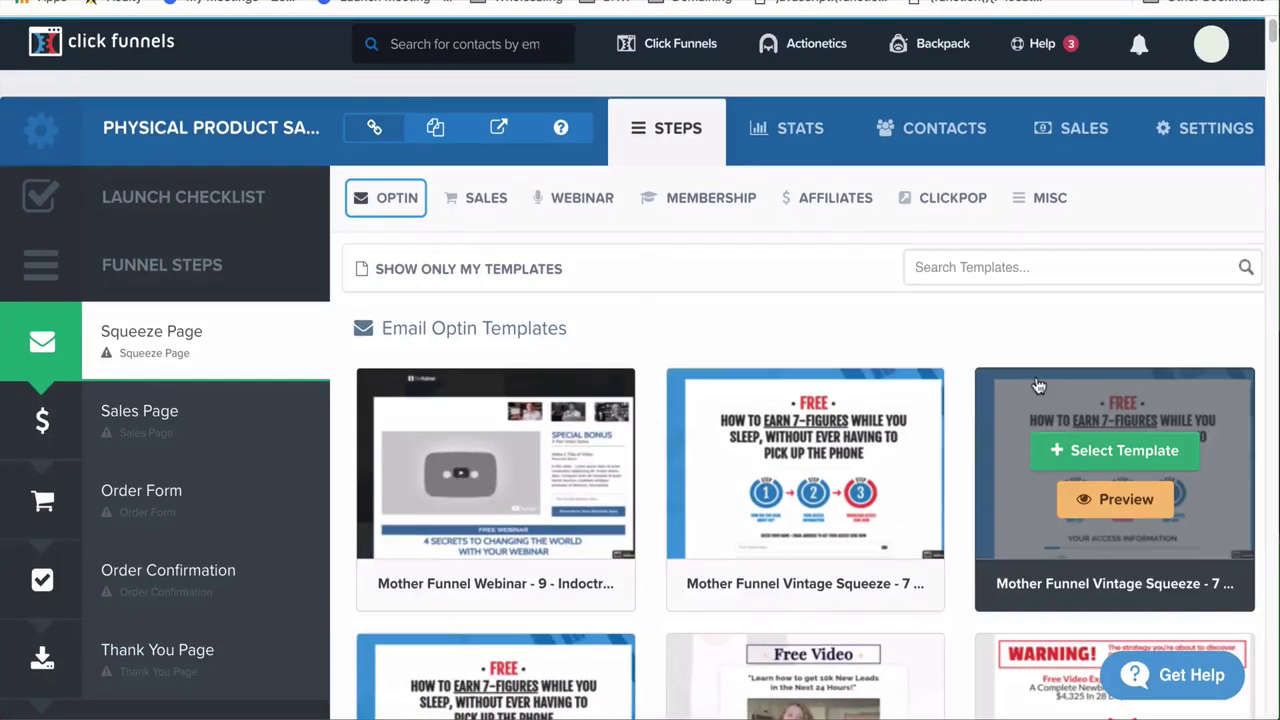
mouse_move(483, 202)
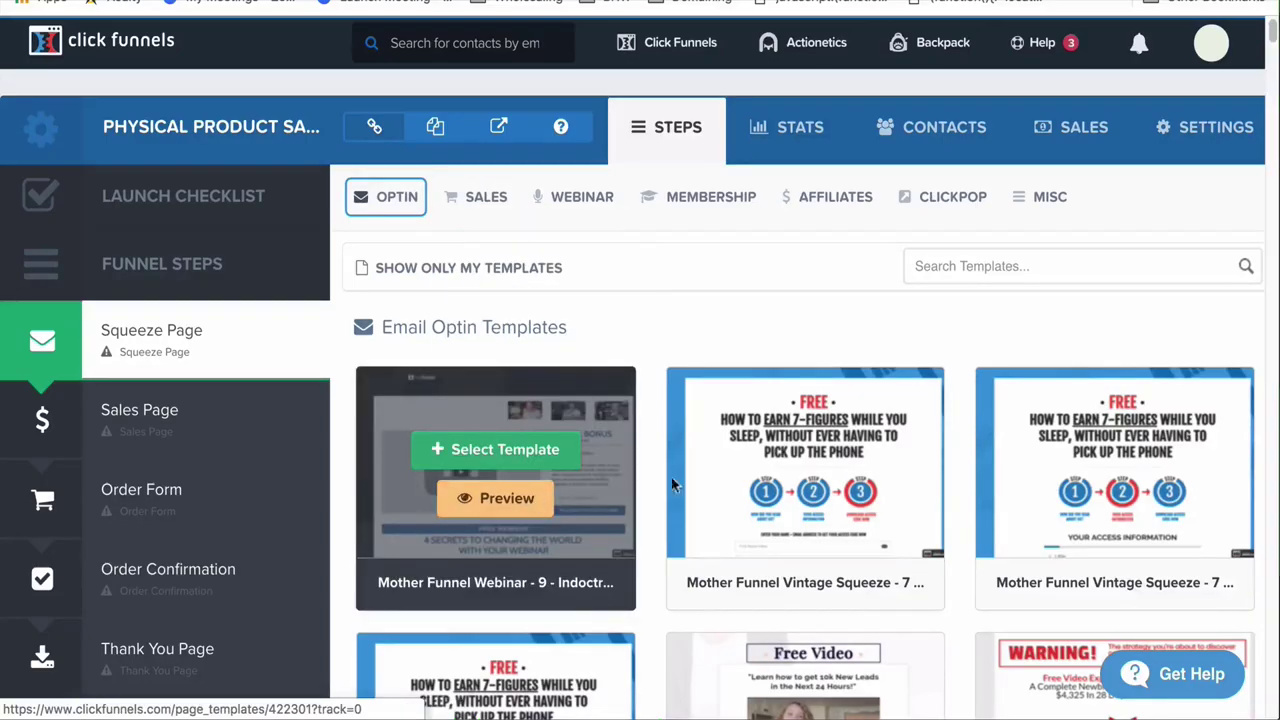
scroll(892, 519, "down", 2)
scroll(716, 472, "down", 7)
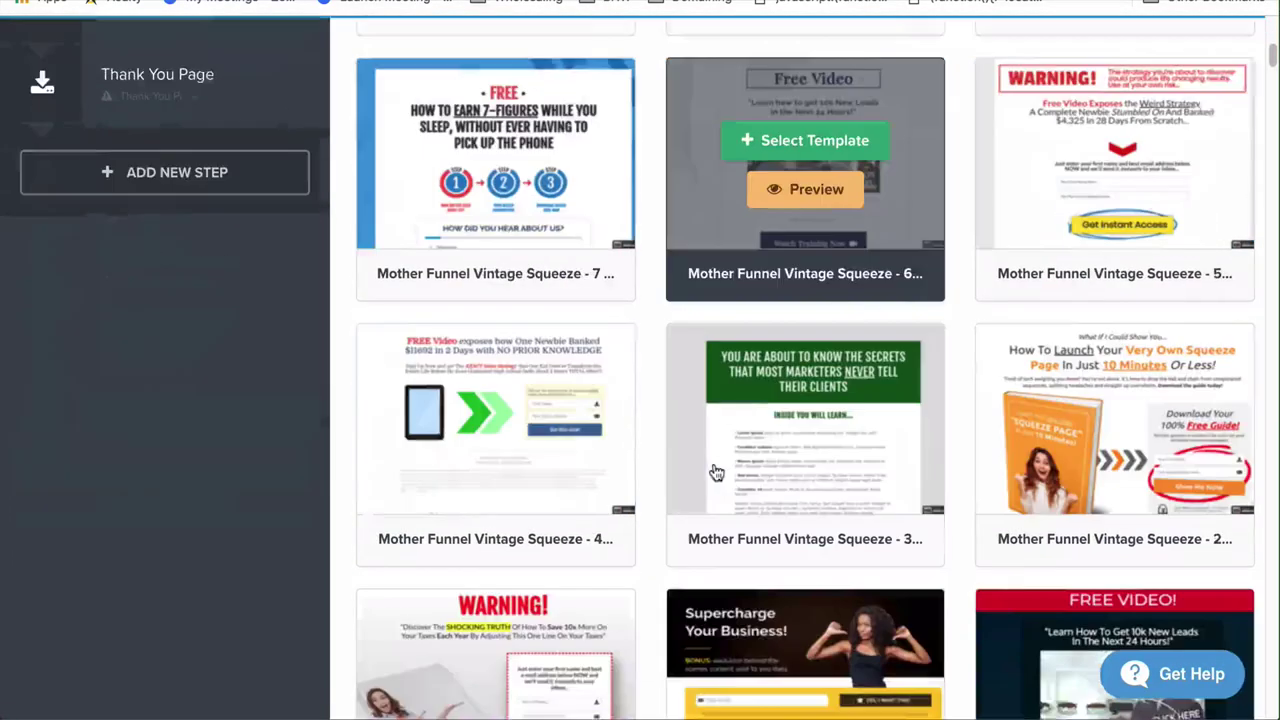
scroll(716, 472, "up", 4)
scroll(716, 472, "down", 11)
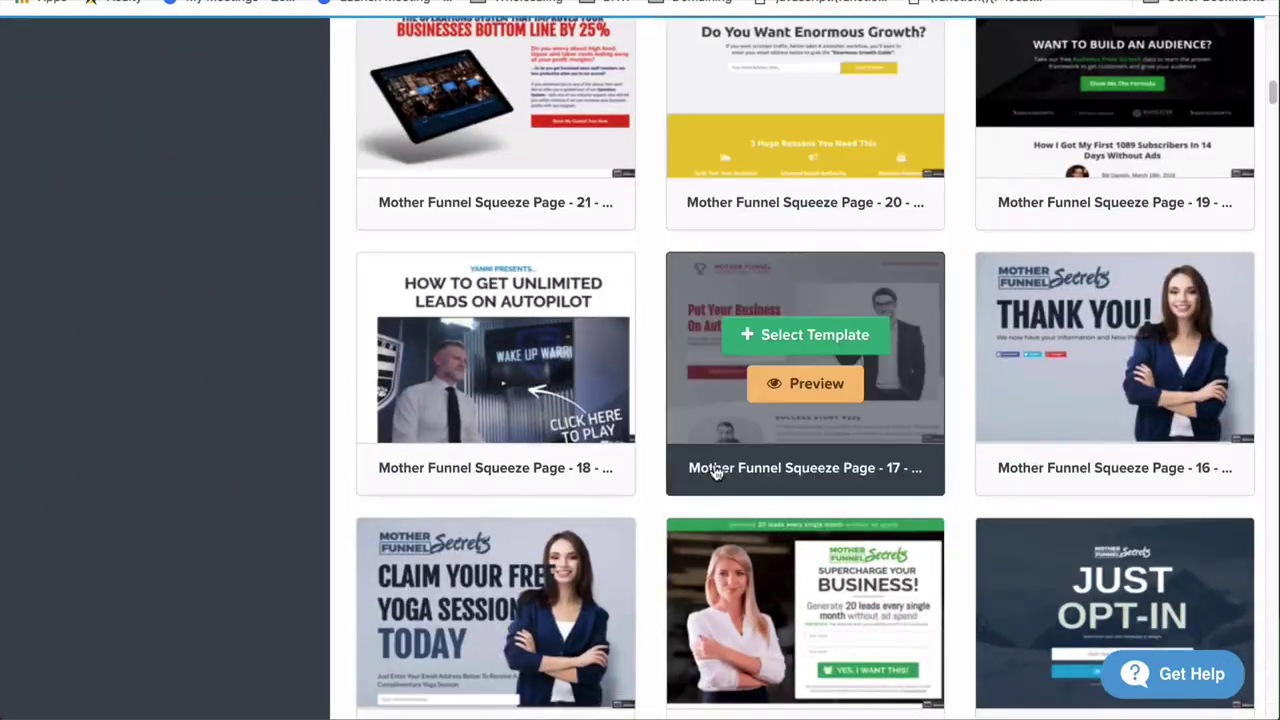
scroll(716, 472, "down", 4)
scroll(716, 472, "down", 1)
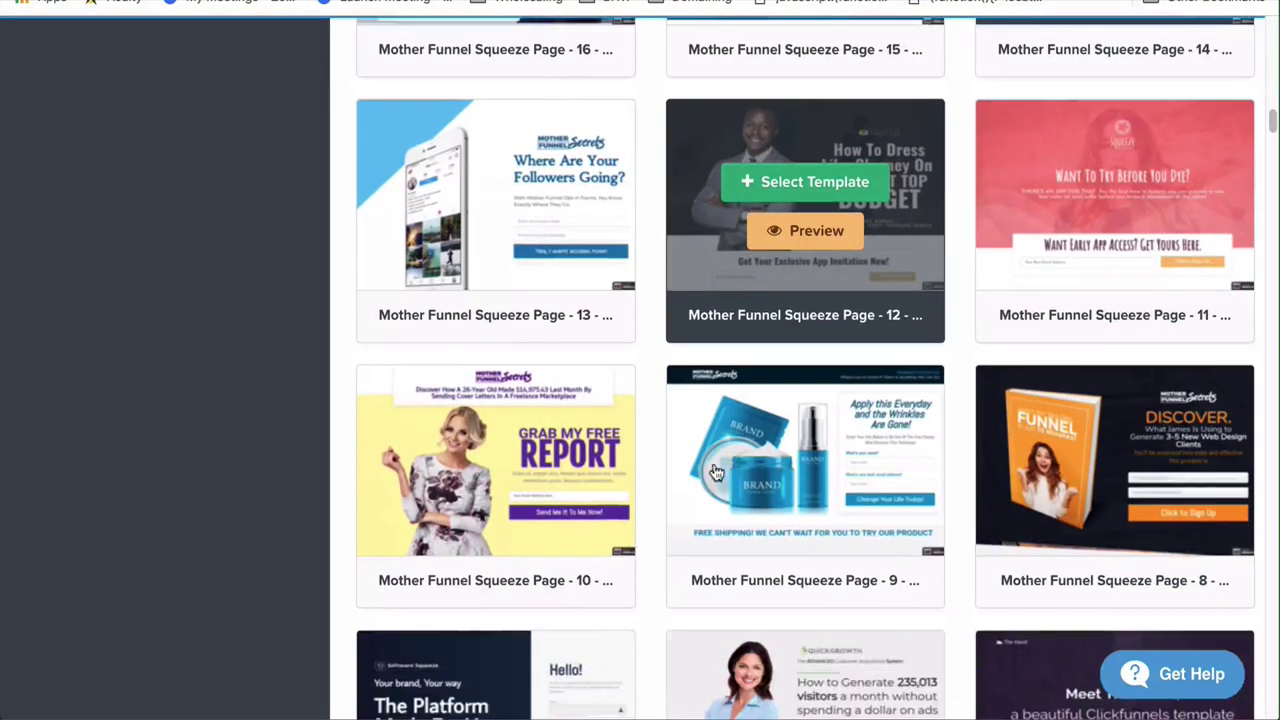
scroll(716, 472, "up", 1)
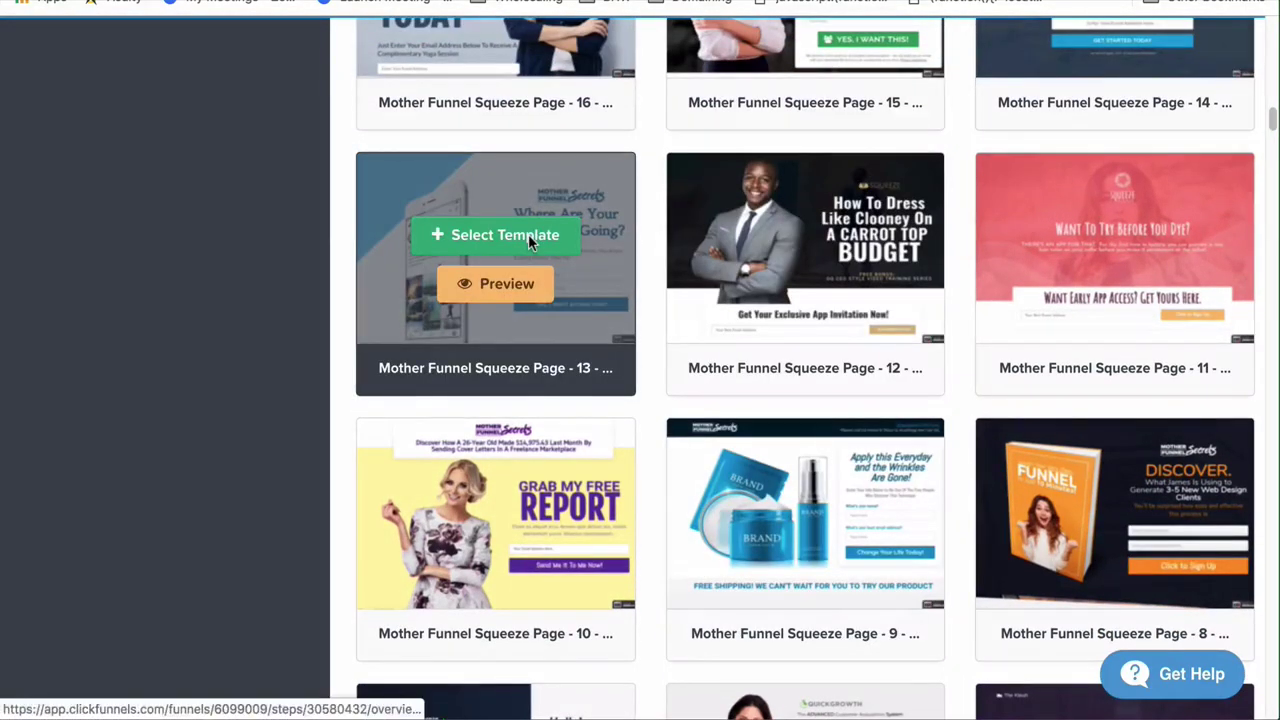
scroll(530, 240, "down", 2)
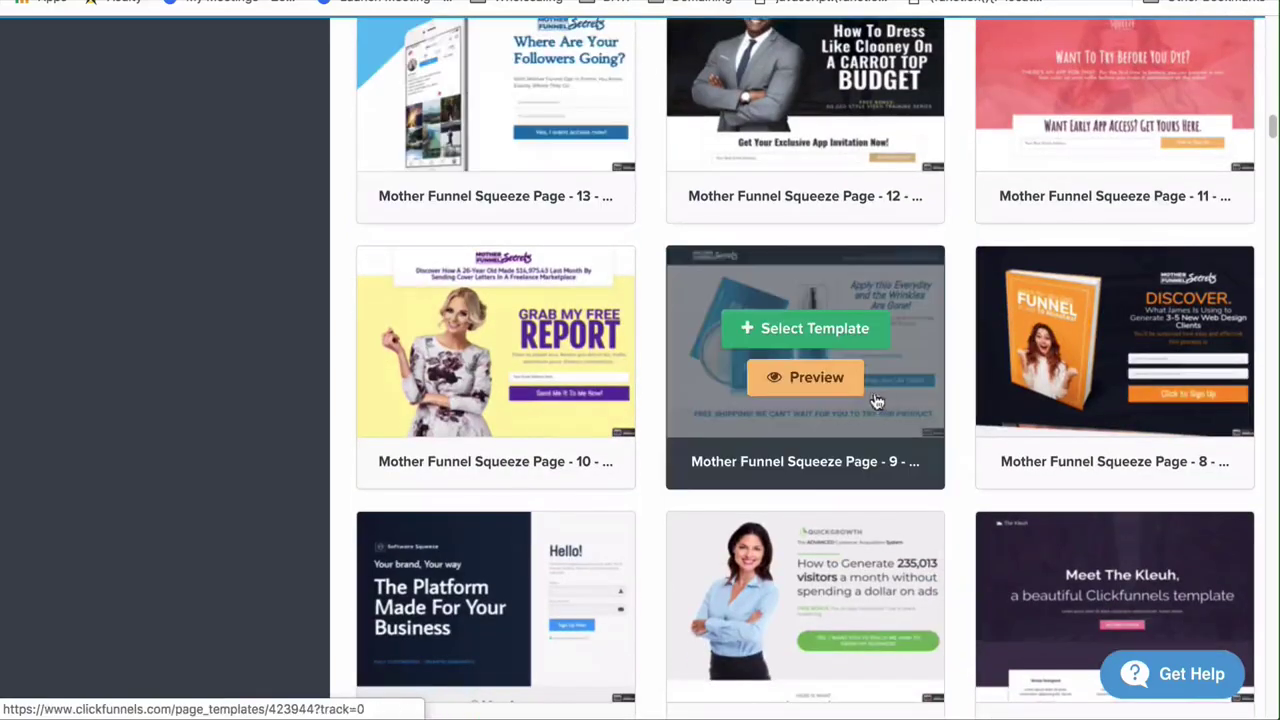
left_click(830, 332)
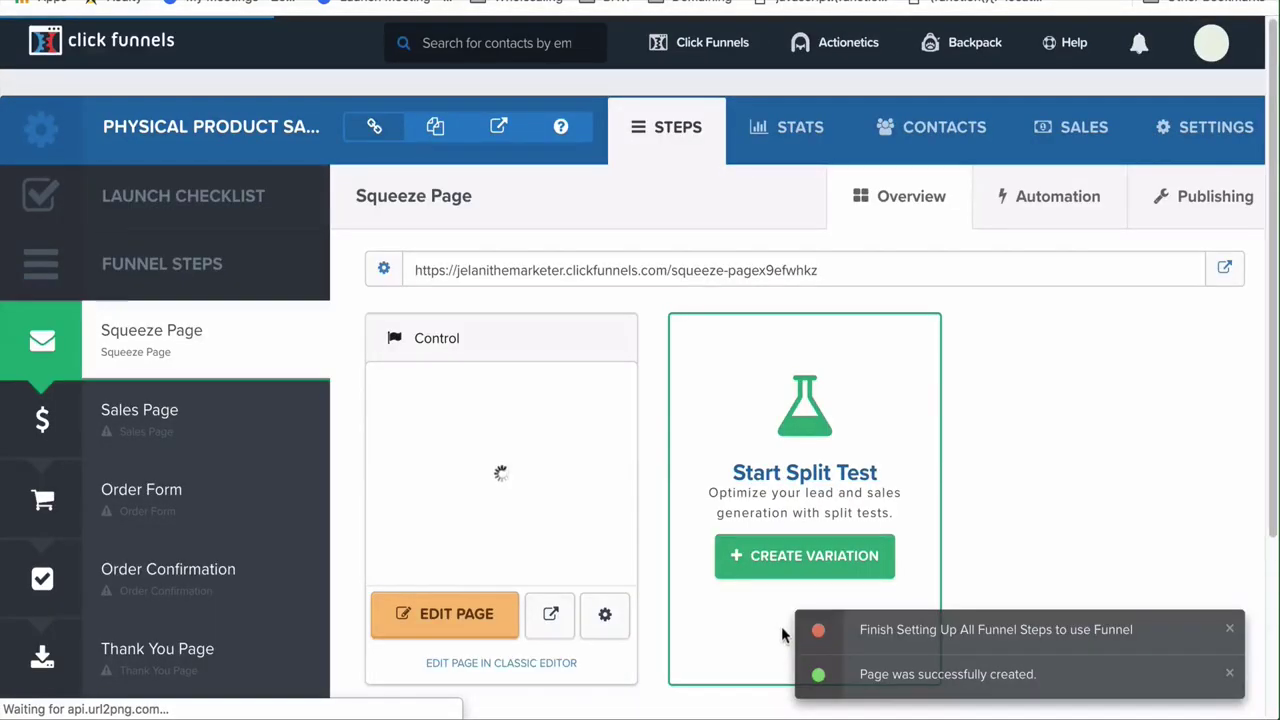
Switch to the Sales Page step to view its Sales Page Templates gallery
left_click(195, 423)
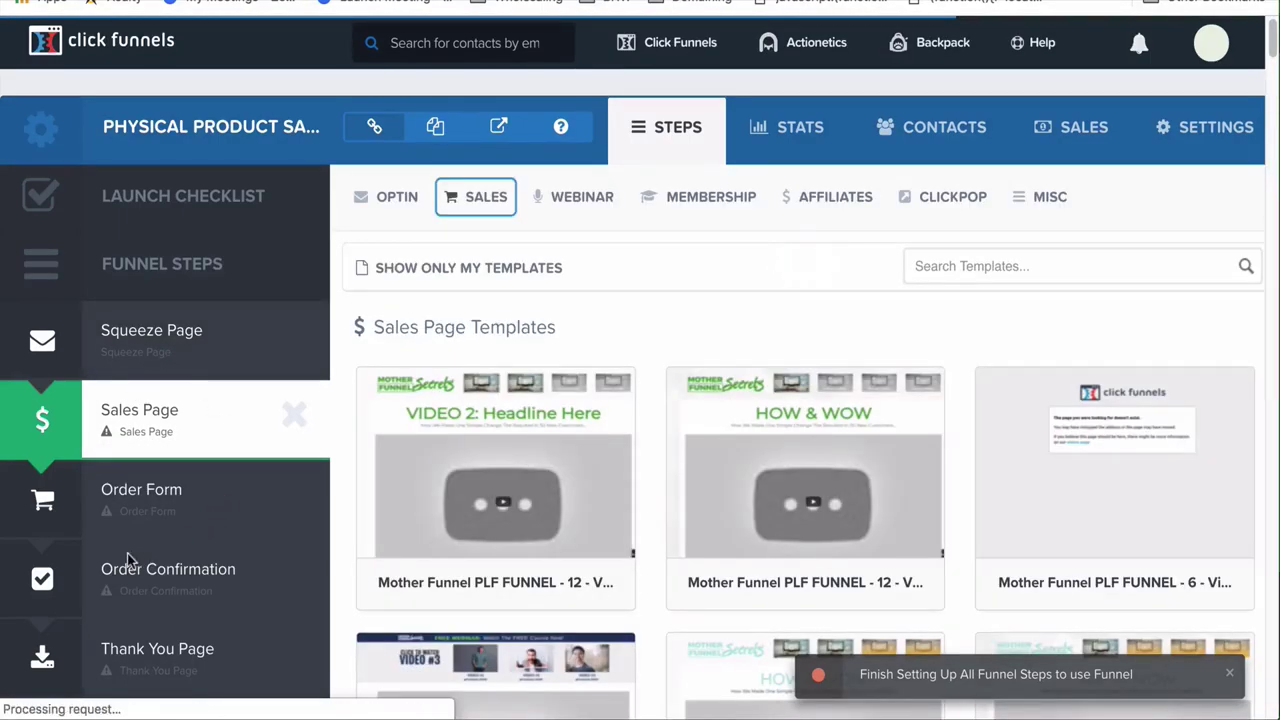
Browse the sales template categories and apply Mother Funnel VSL - 11 - downsell (Energy Elixir)
scroll(145, 509, "down", 1)
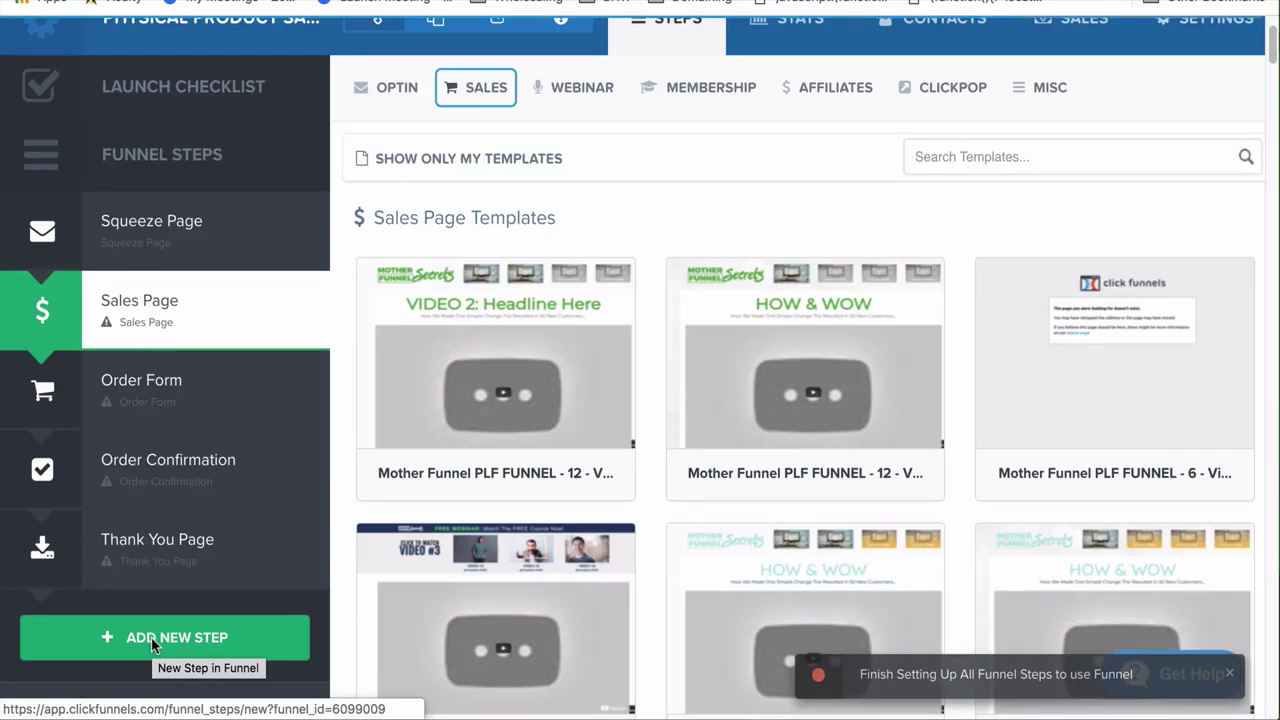
mouse_move(424, 262)
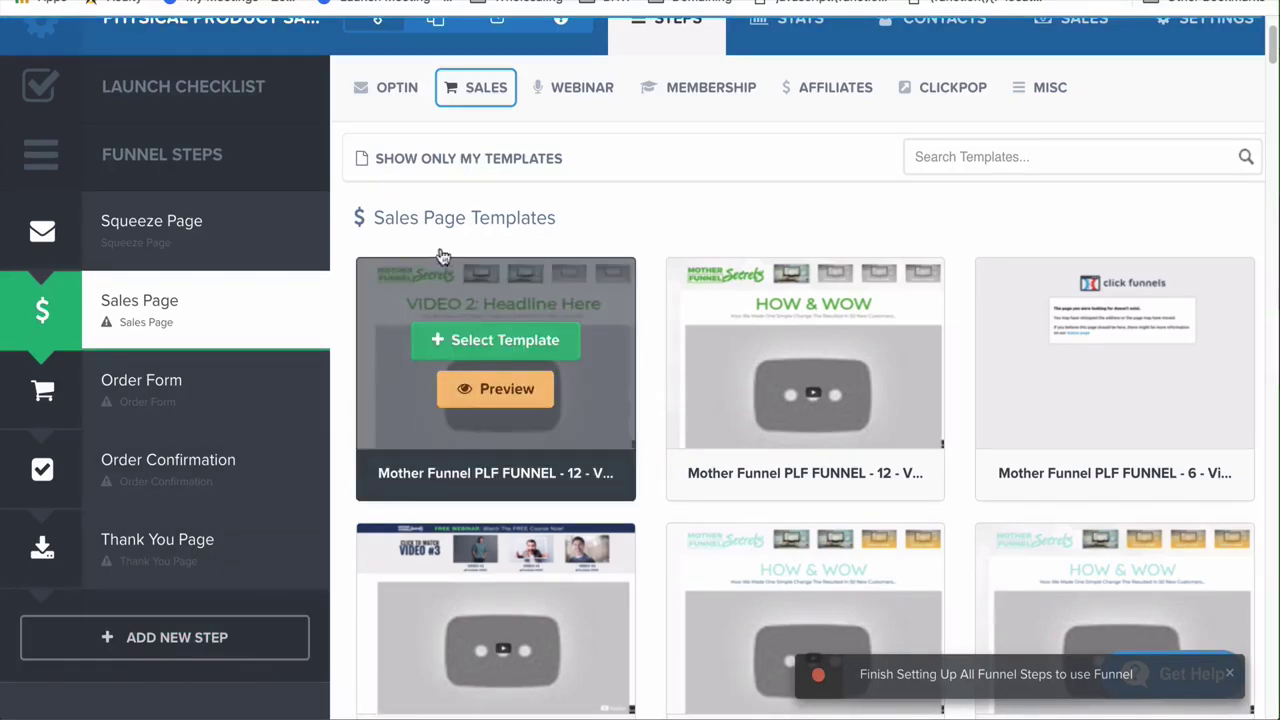
left_click(482, 88)
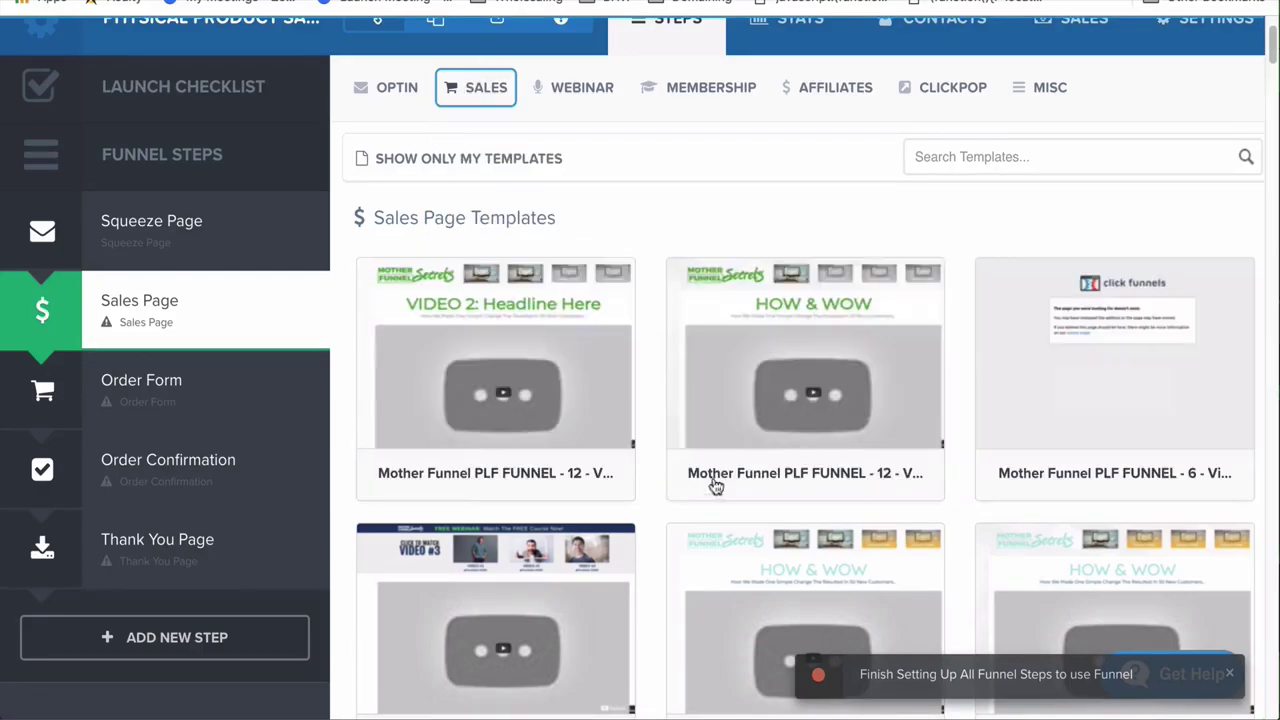
scroll(683, 506, "down", 8)
scroll(684, 505, "down", 15)
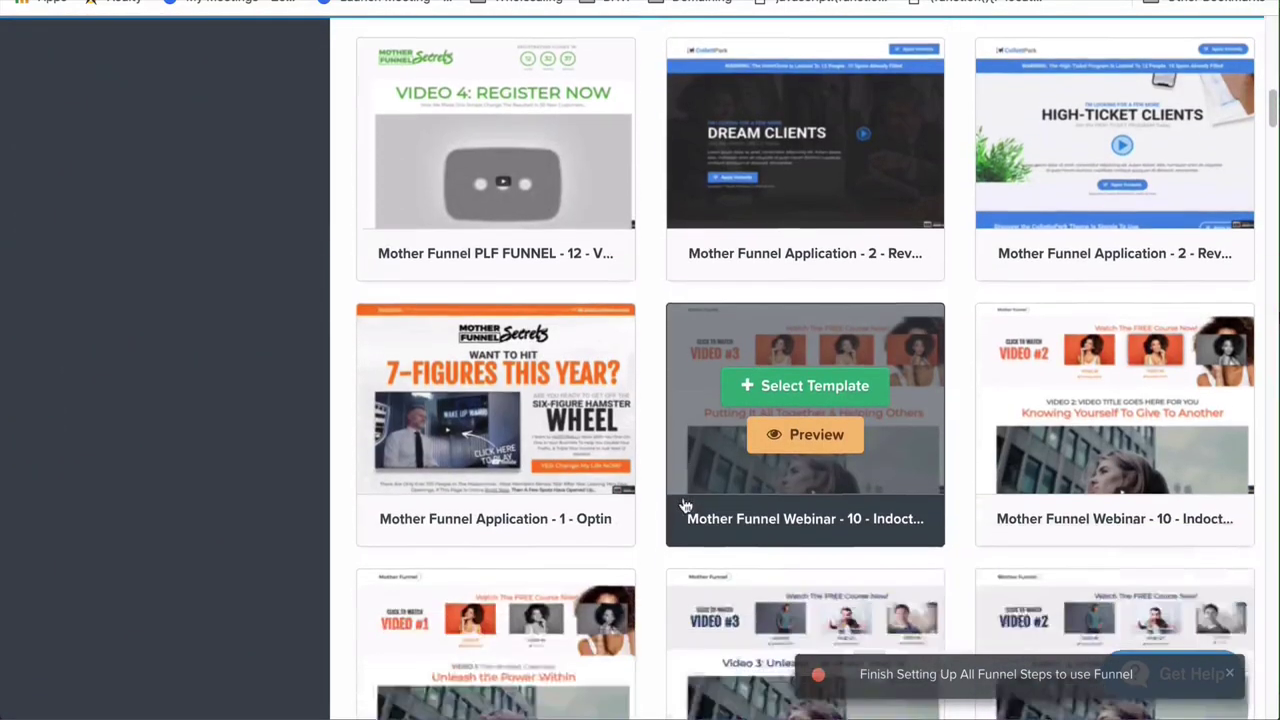
scroll(684, 505, "down", 20)
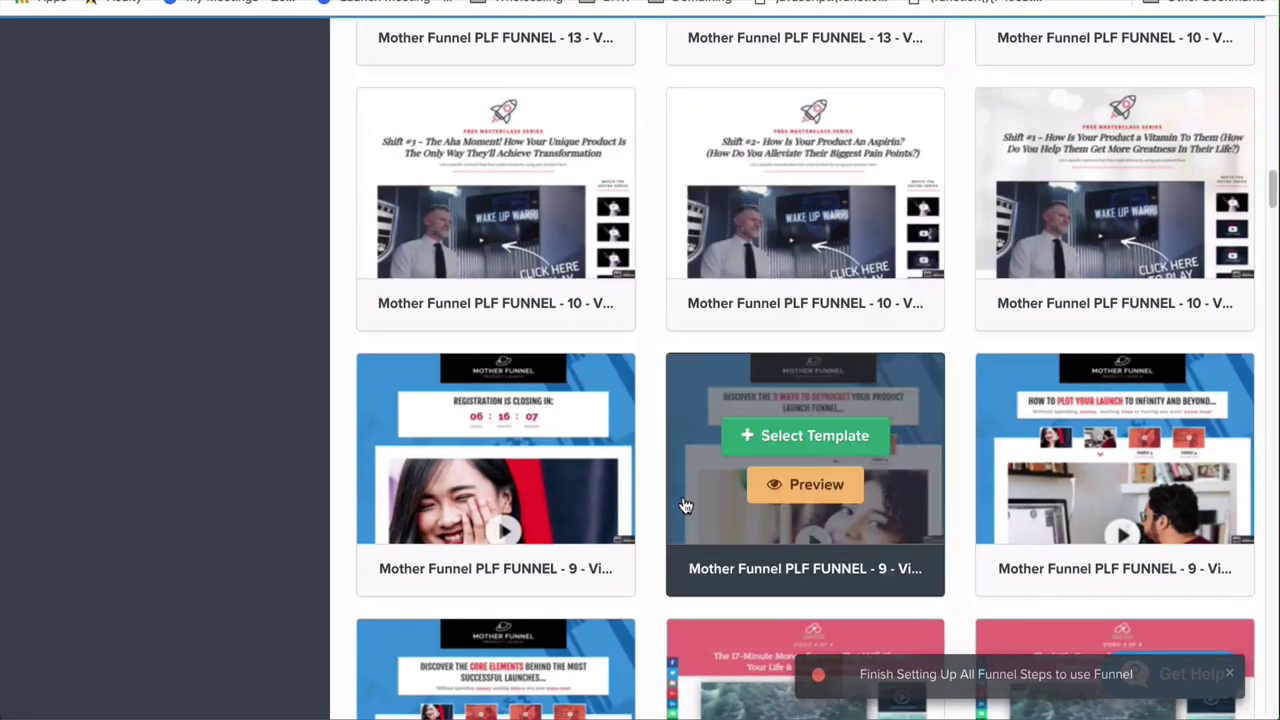
scroll(684, 505, "down", 20)
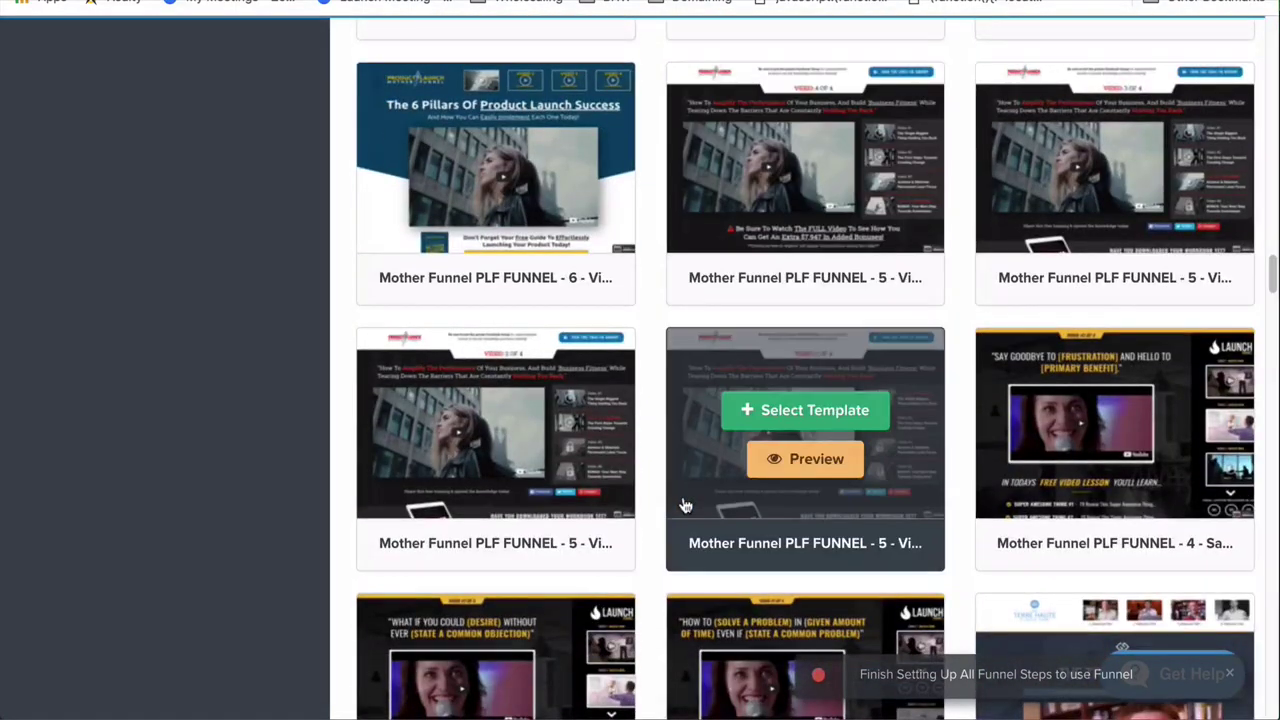
scroll(684, 505, "down", 15)
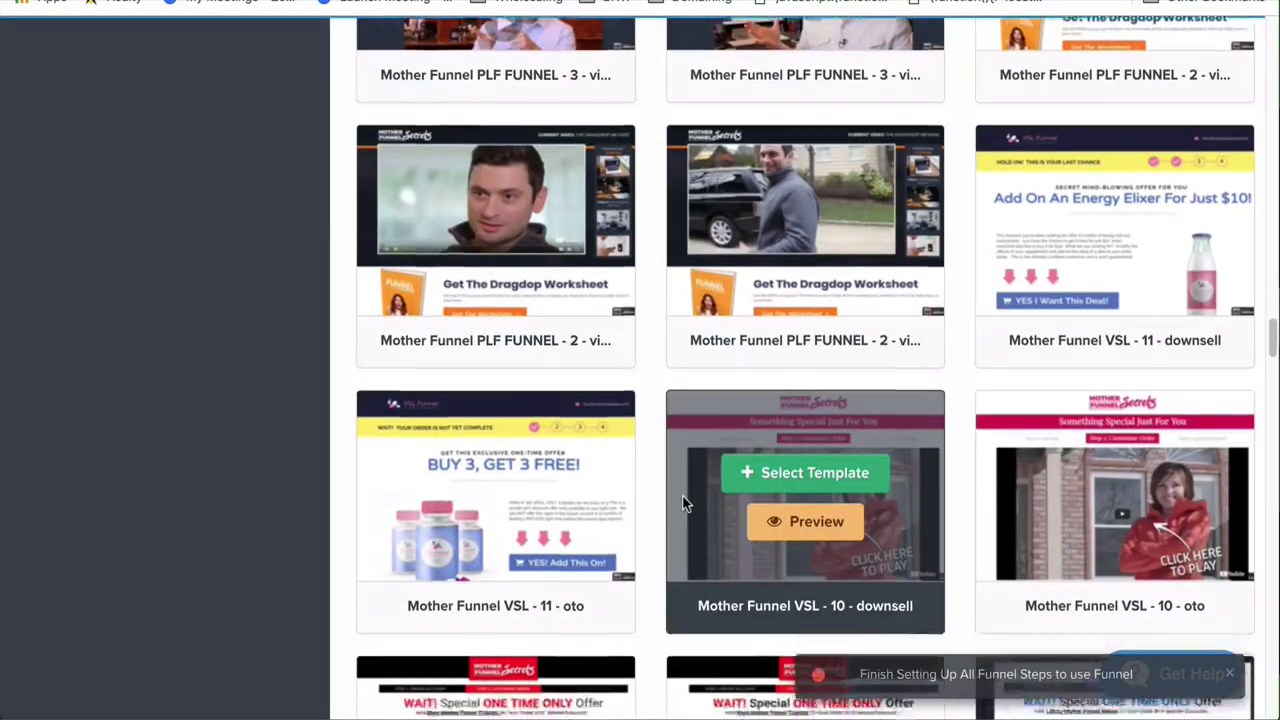
scroll(684, 505, "down", 18)
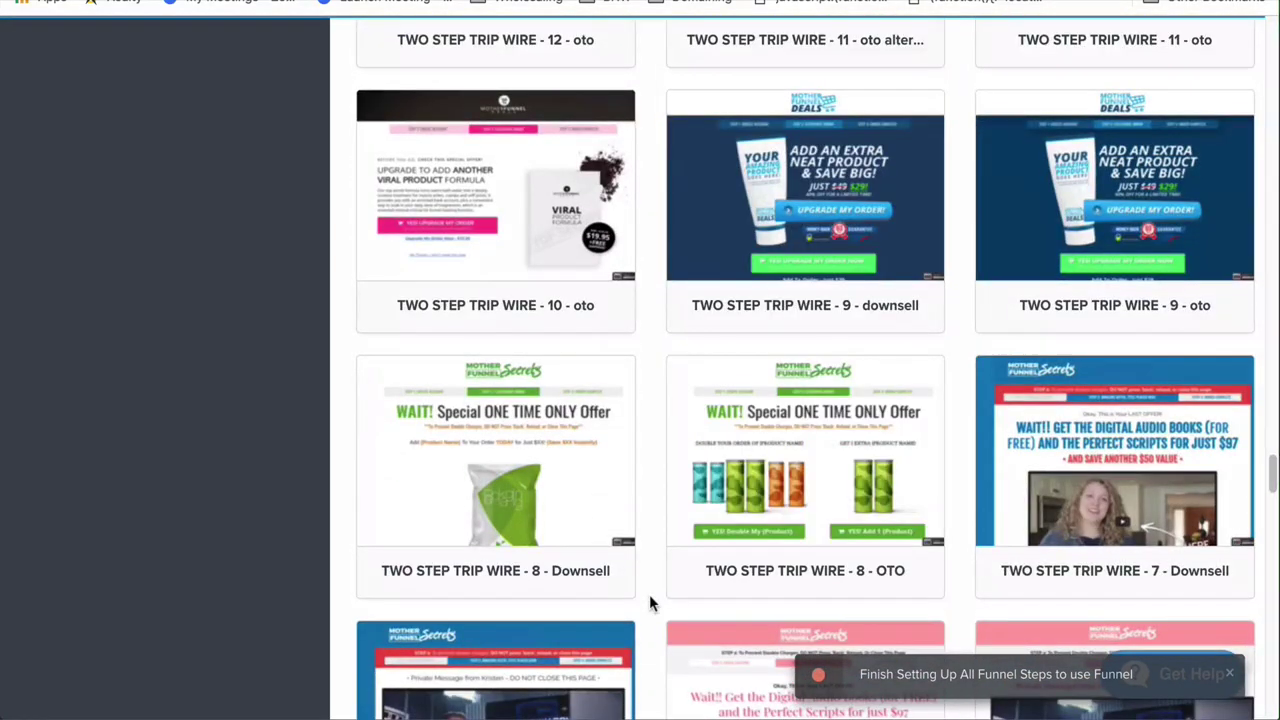
scroll(650, 600, "down", 14)
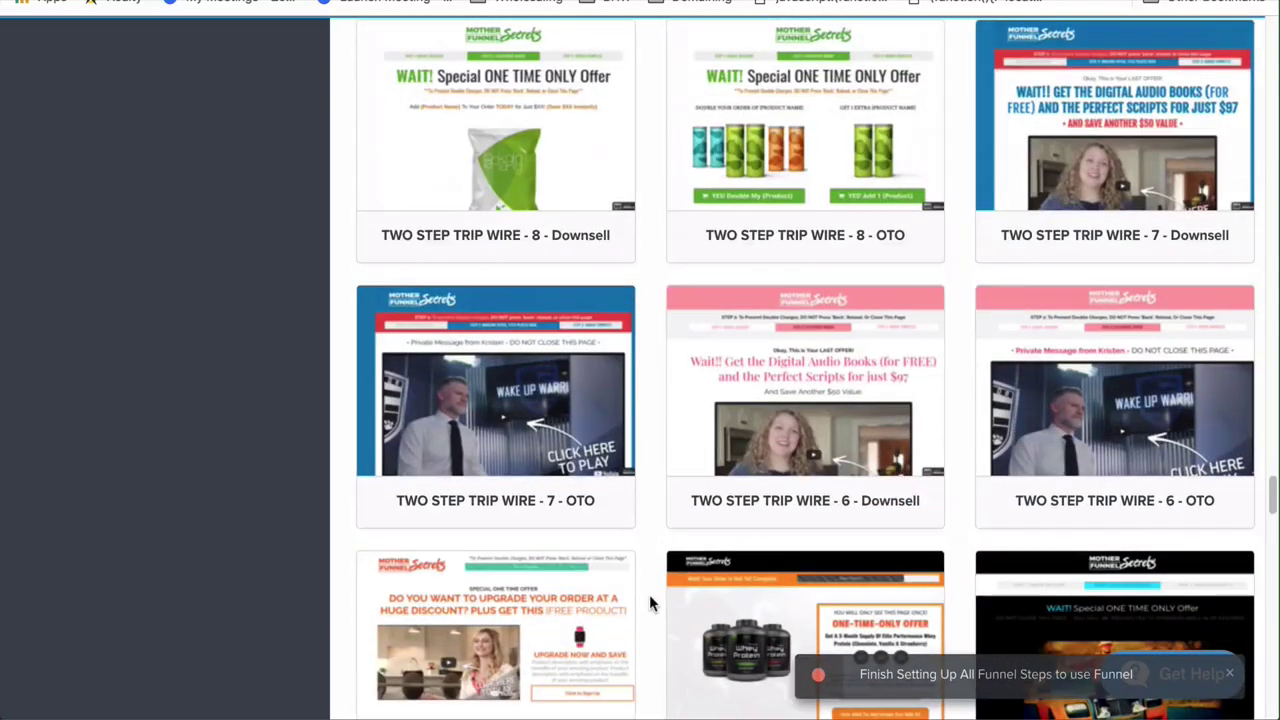
scroll(649, 600, "down", 9)
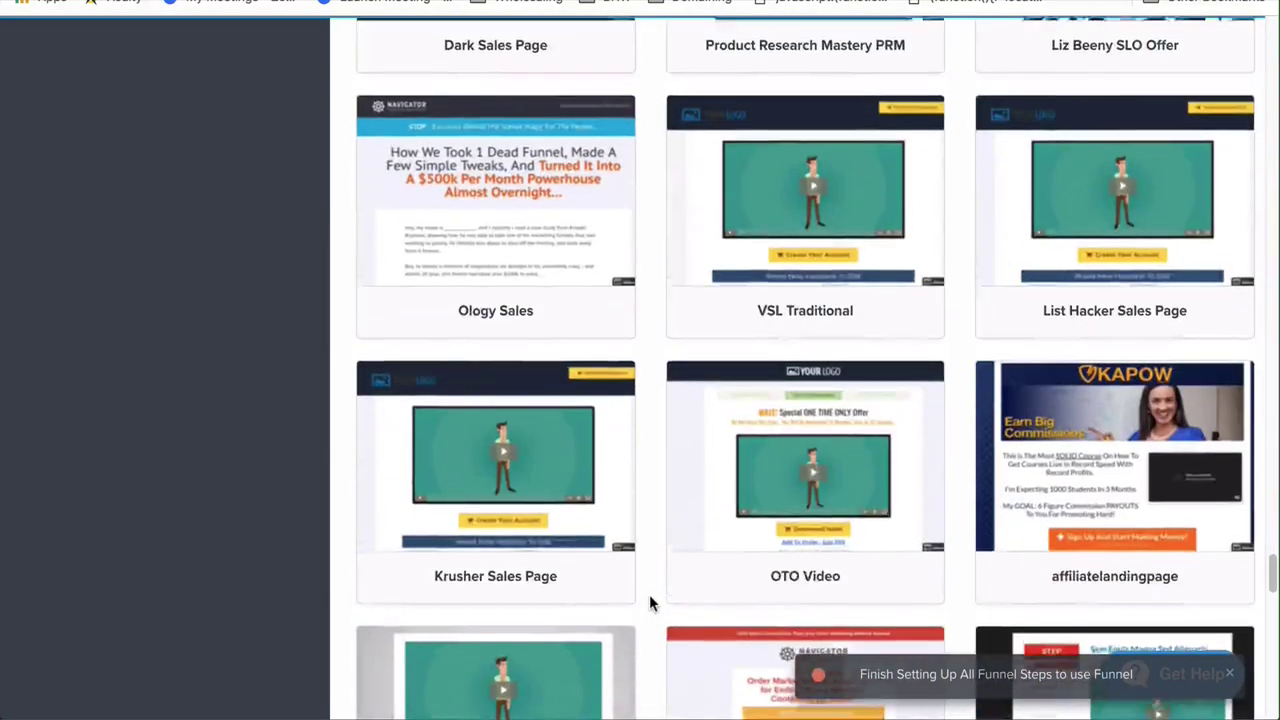
scroll(649, 600, "up", 14)
scroll(649, 600, "up", 7)
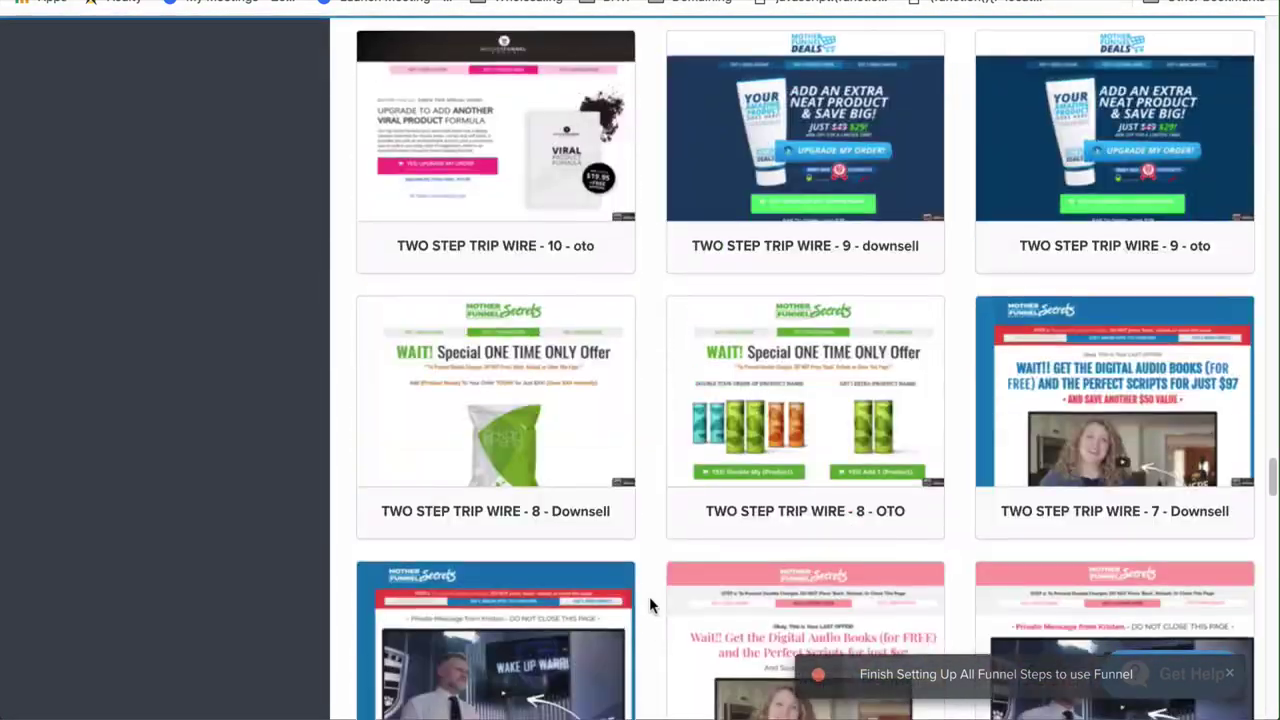
scroll(649, 596, "up", 5)
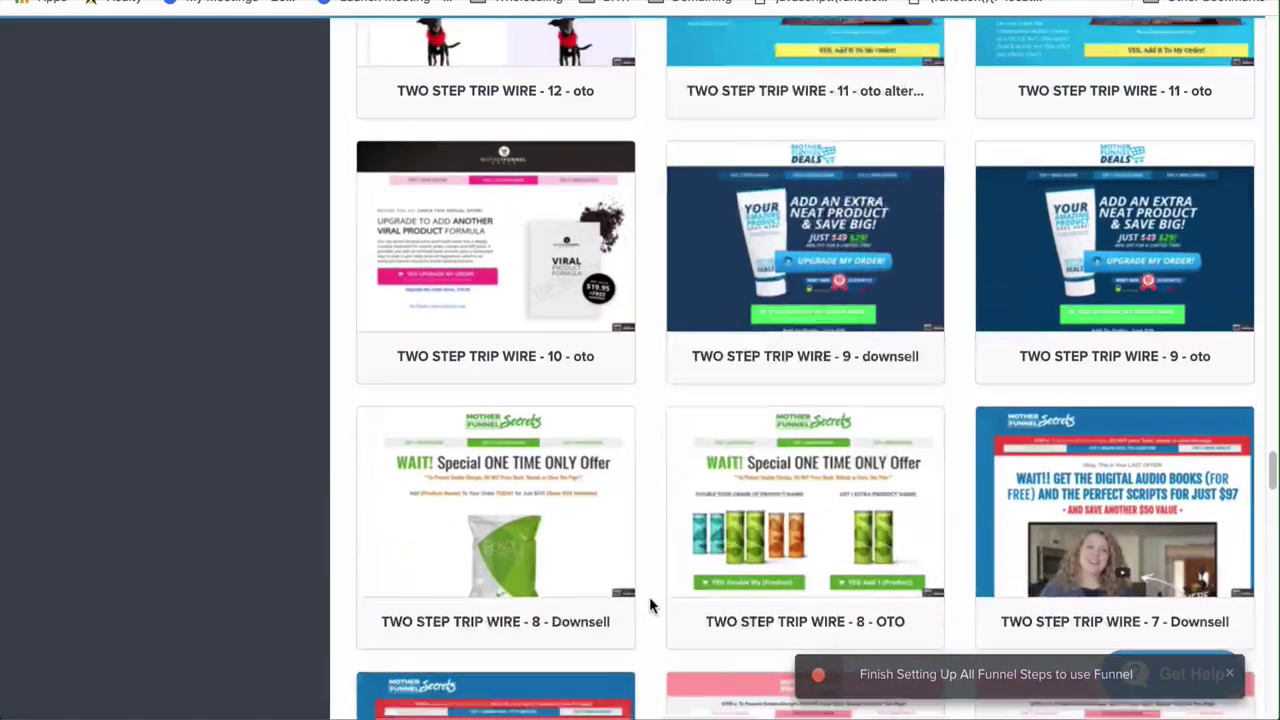
scroll(649, 596, "up", 9)
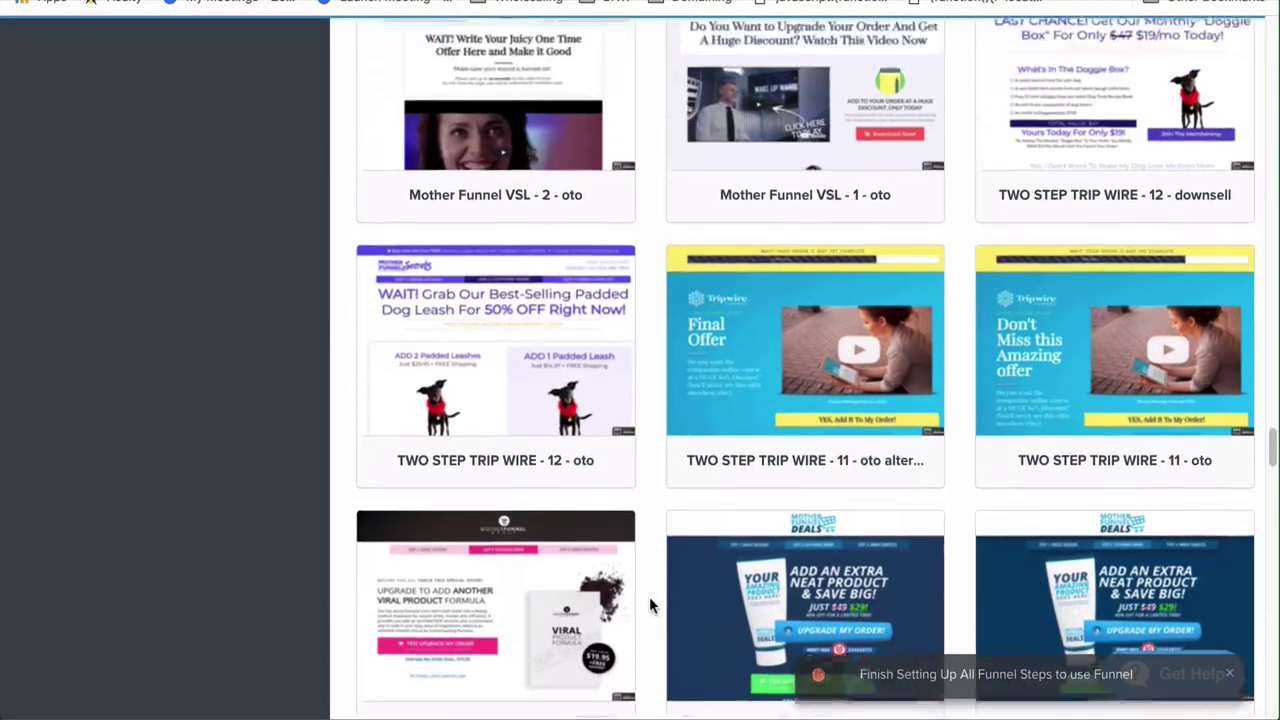
scroll(649, 596, "up", 20)
scroll(649, 596, "down", 15)
scroll(649, 598, "down", 5)
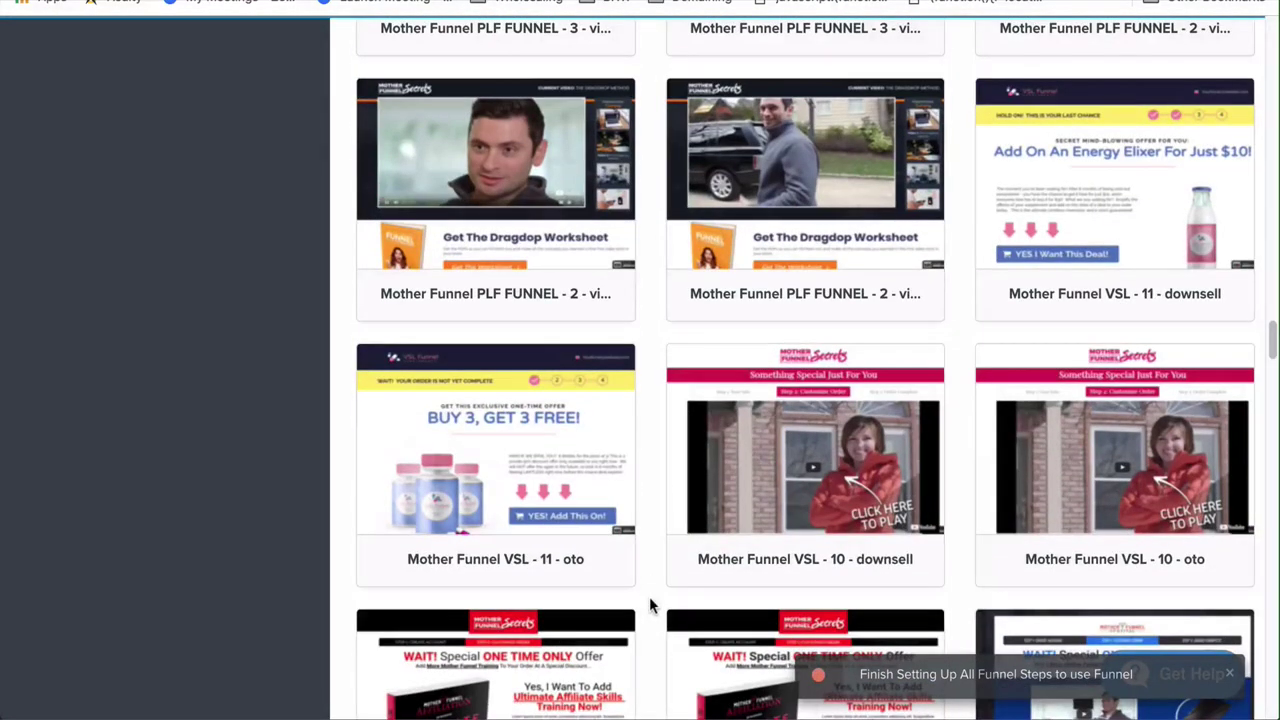
scroll(649, 598, "down", 3)
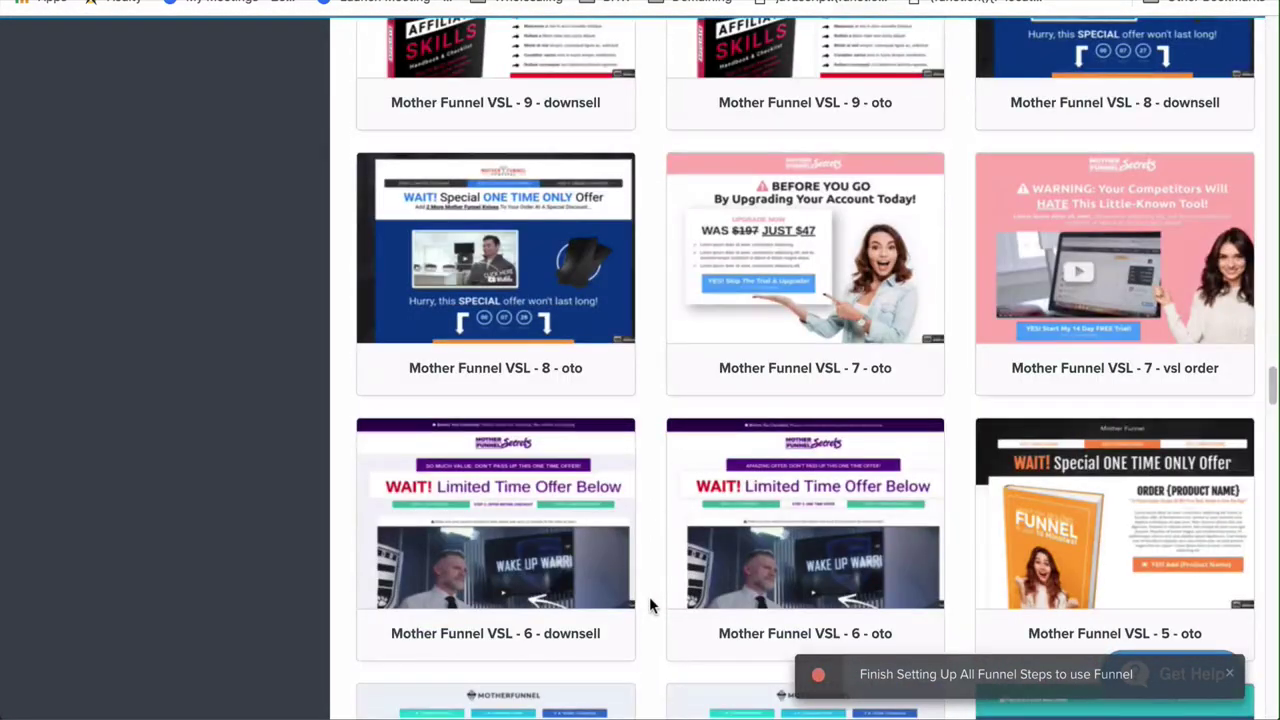
scroll(649, 600, "down", 3)
scroll(649, 600, "up", 20)
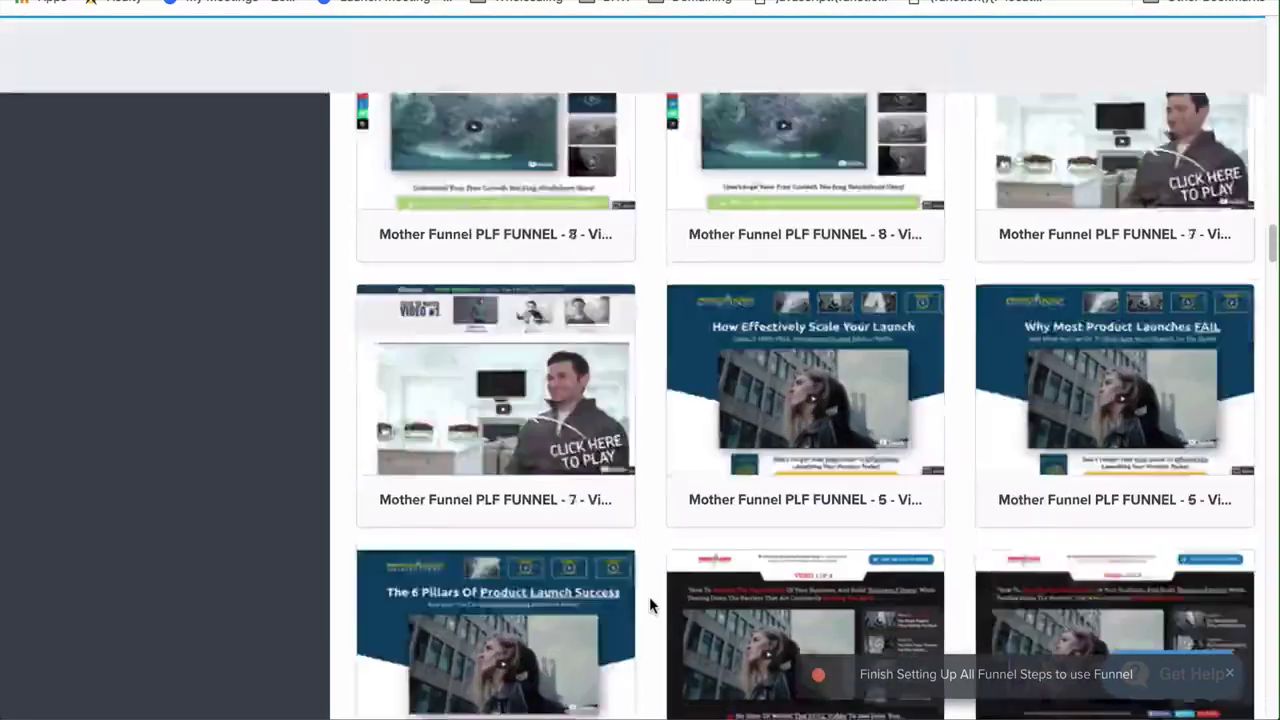
scroll(649, 604, "up", 10)
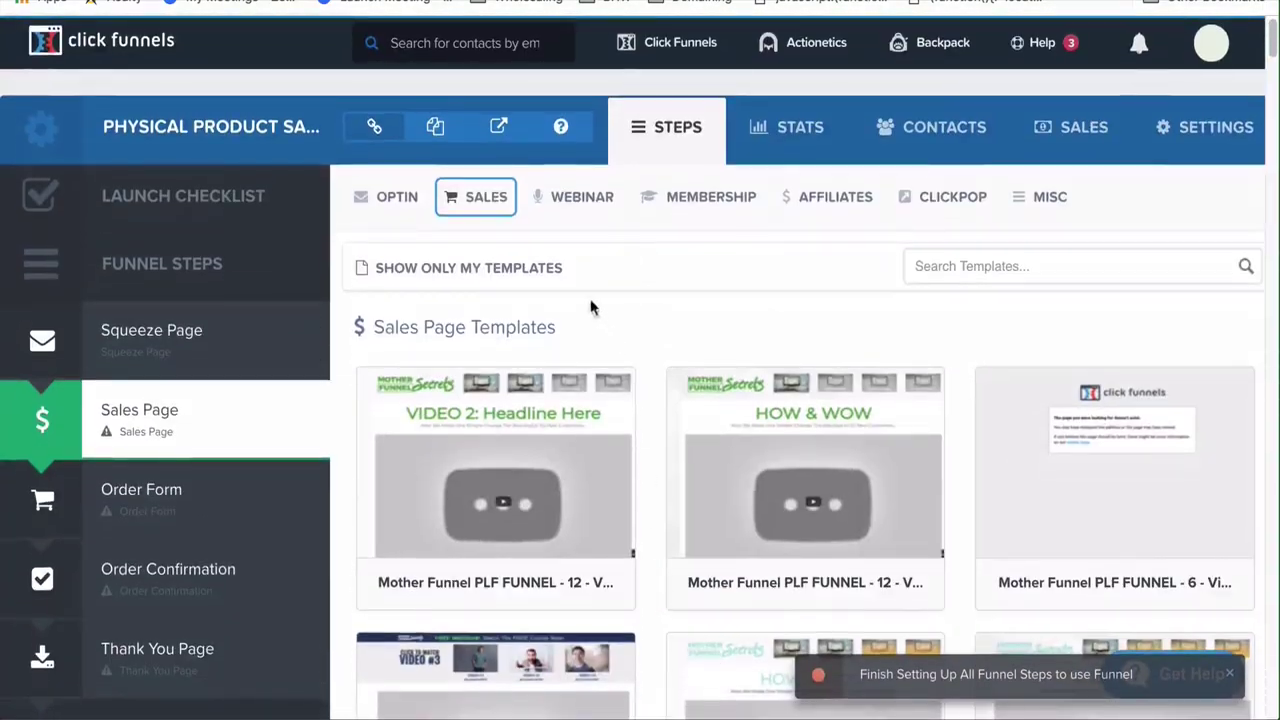
scroll(783, 348, "down", 12)
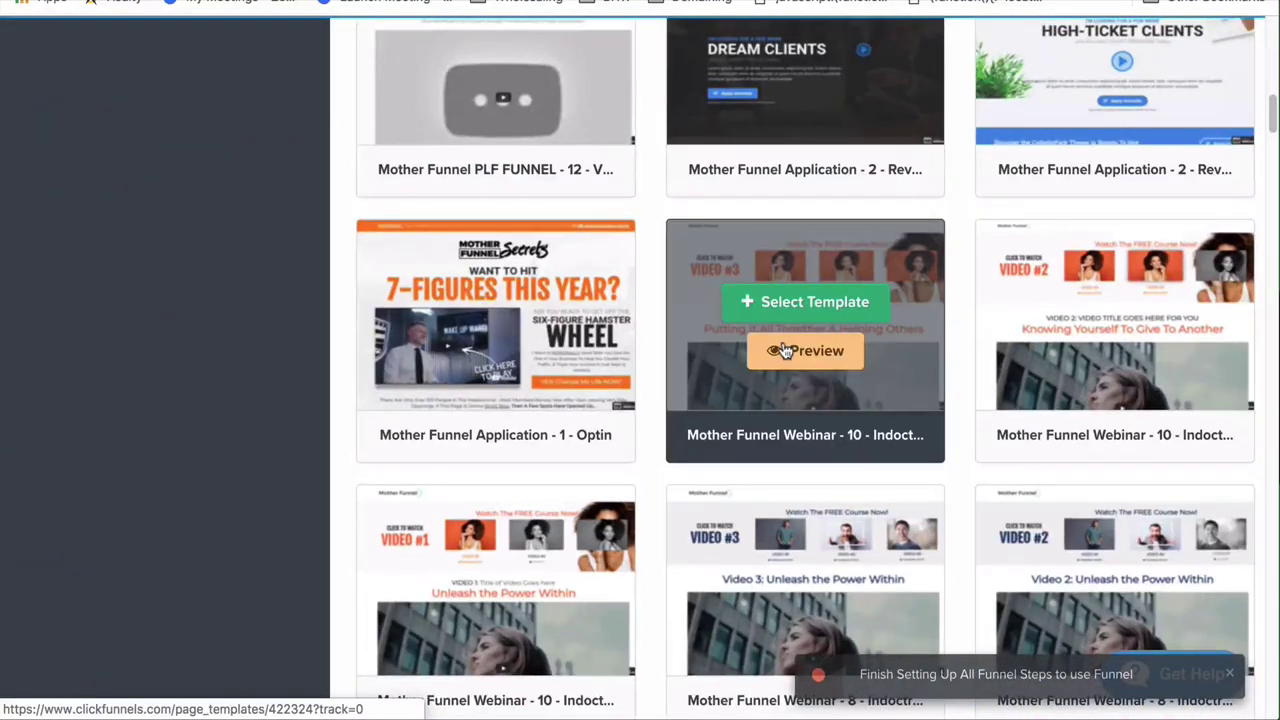
scroll(785, 350, "up", 1)
scroll(785, 350, "down", 3)
scroll(785, 350, "up", 3)
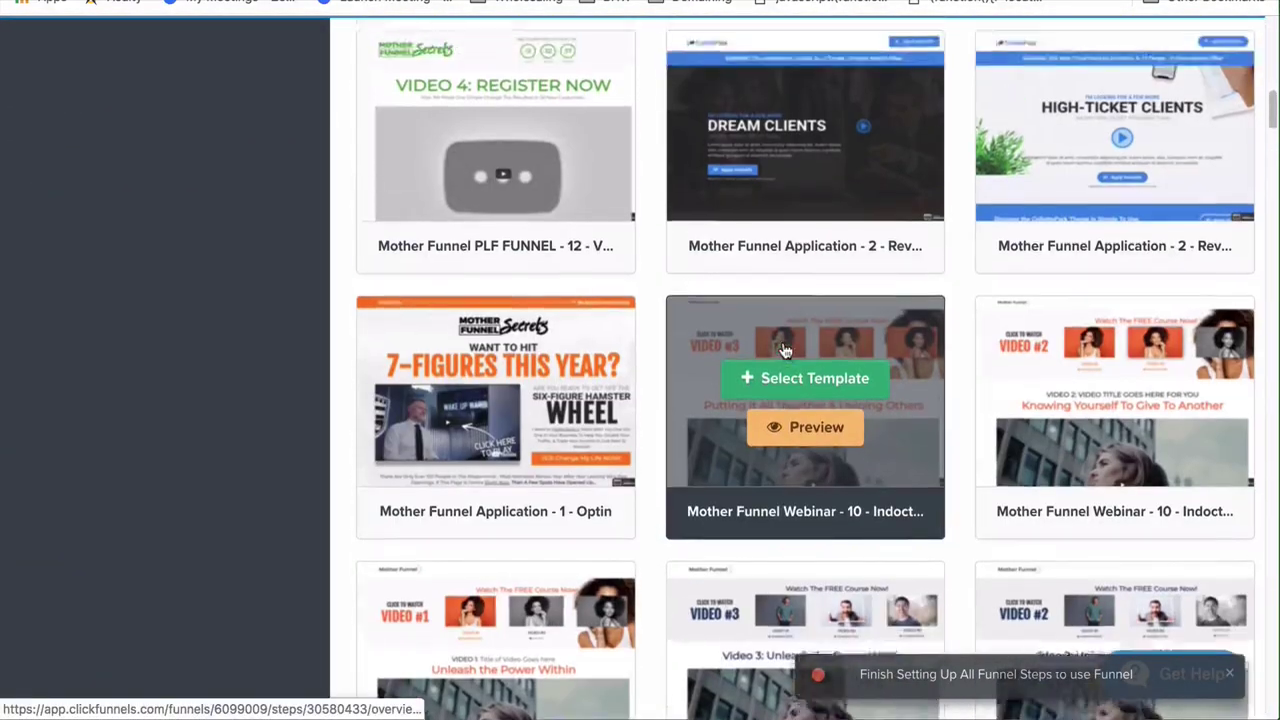
scroll(785, 350, "down", 11)
scroll(785, 350, "down", 17)
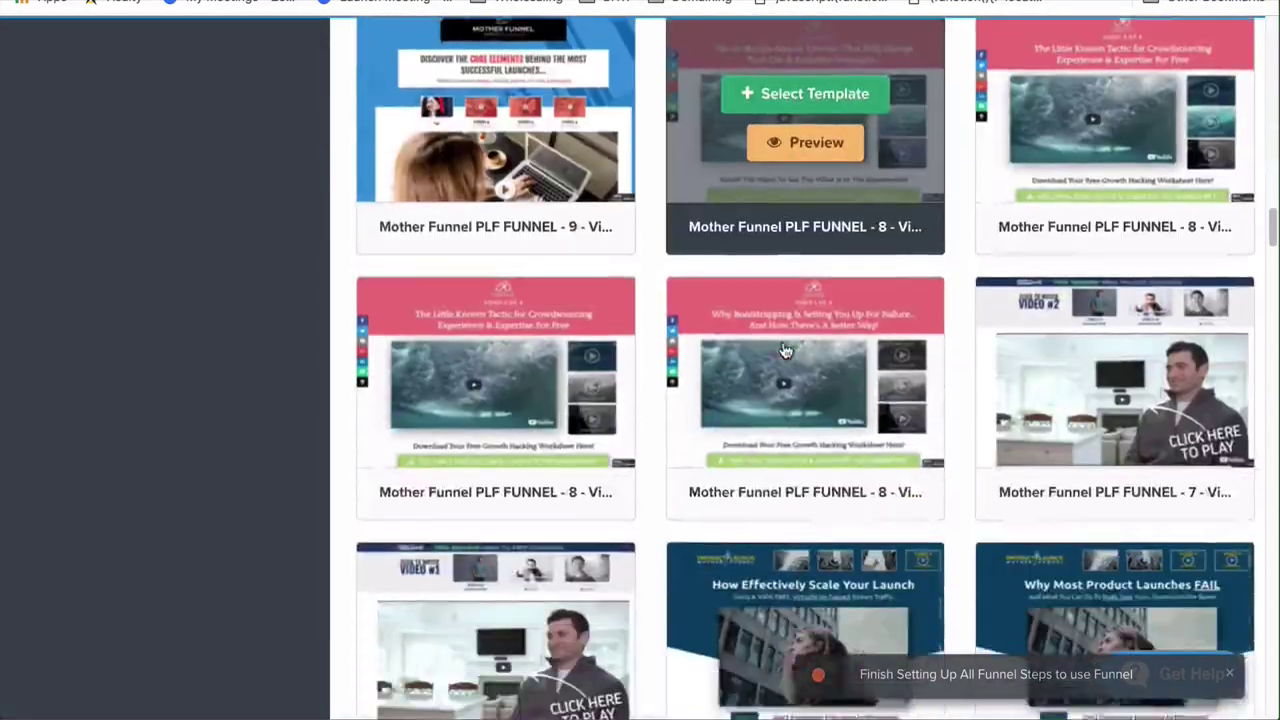
scroll(784, 350, "down", 13)
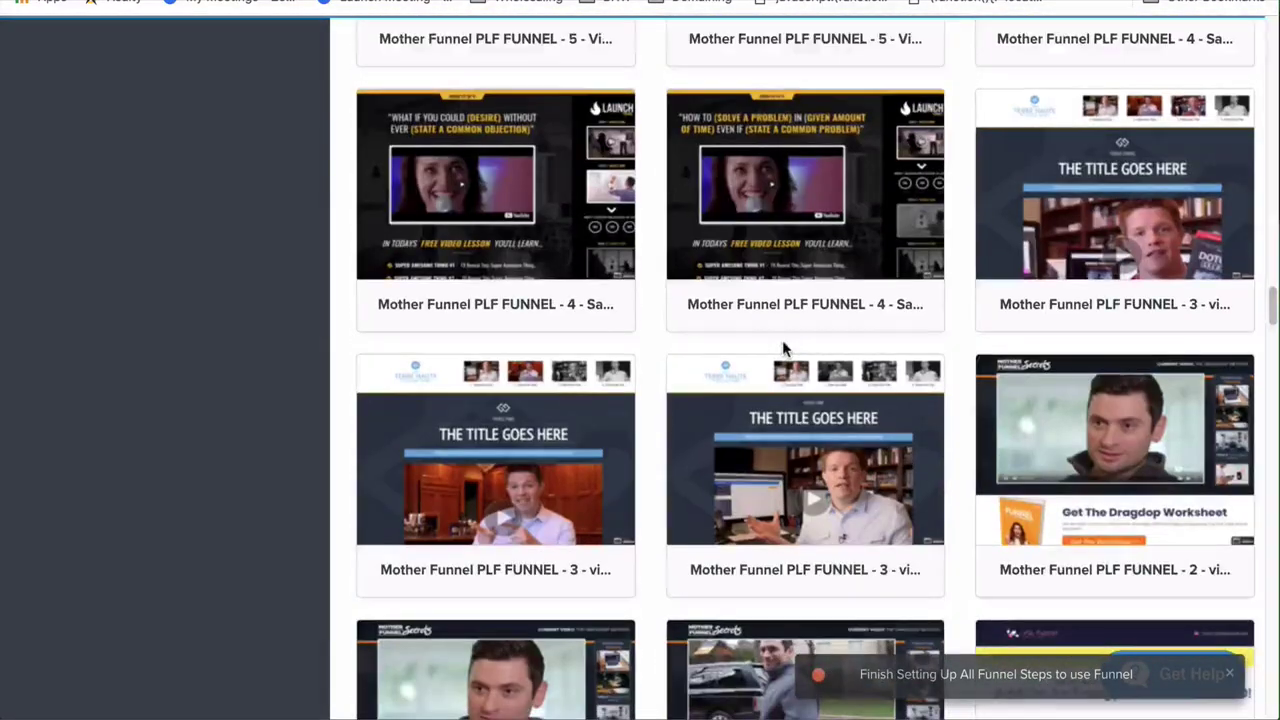
scroll(783, 348, "down", 2)
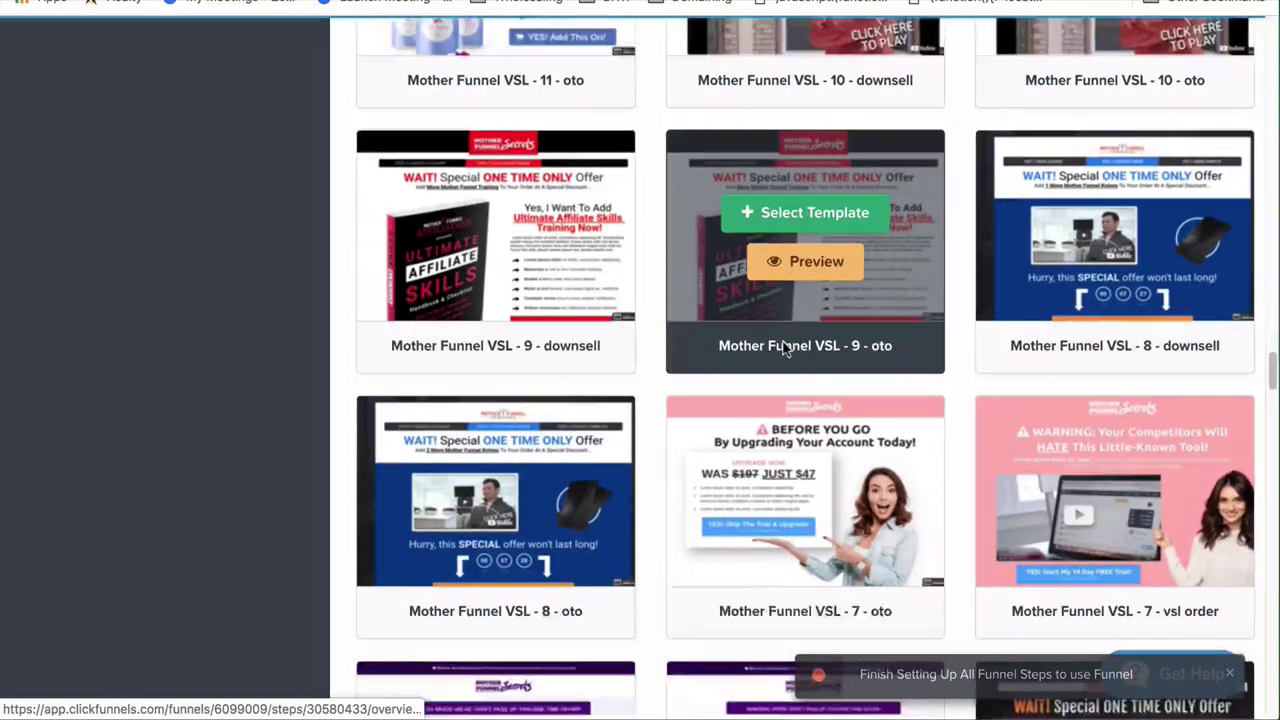
scroll(783, 348, "up", 5)
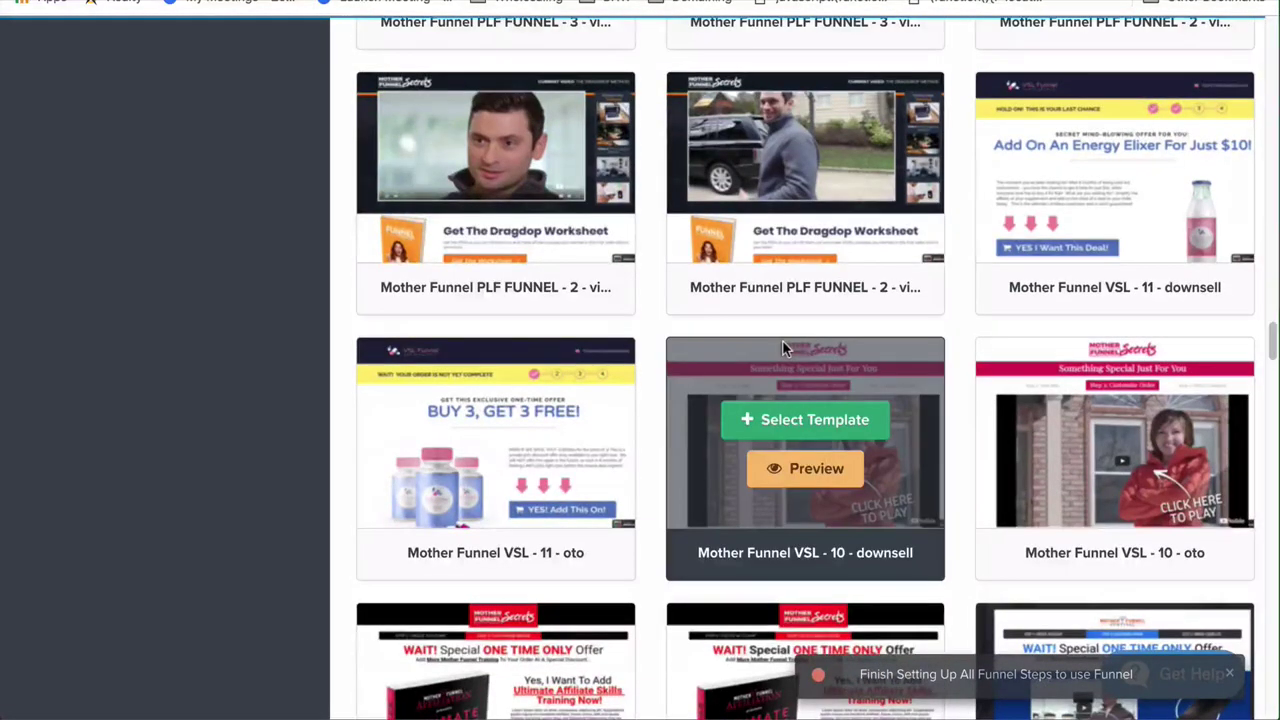
scroll(782, 340, "up", 1)
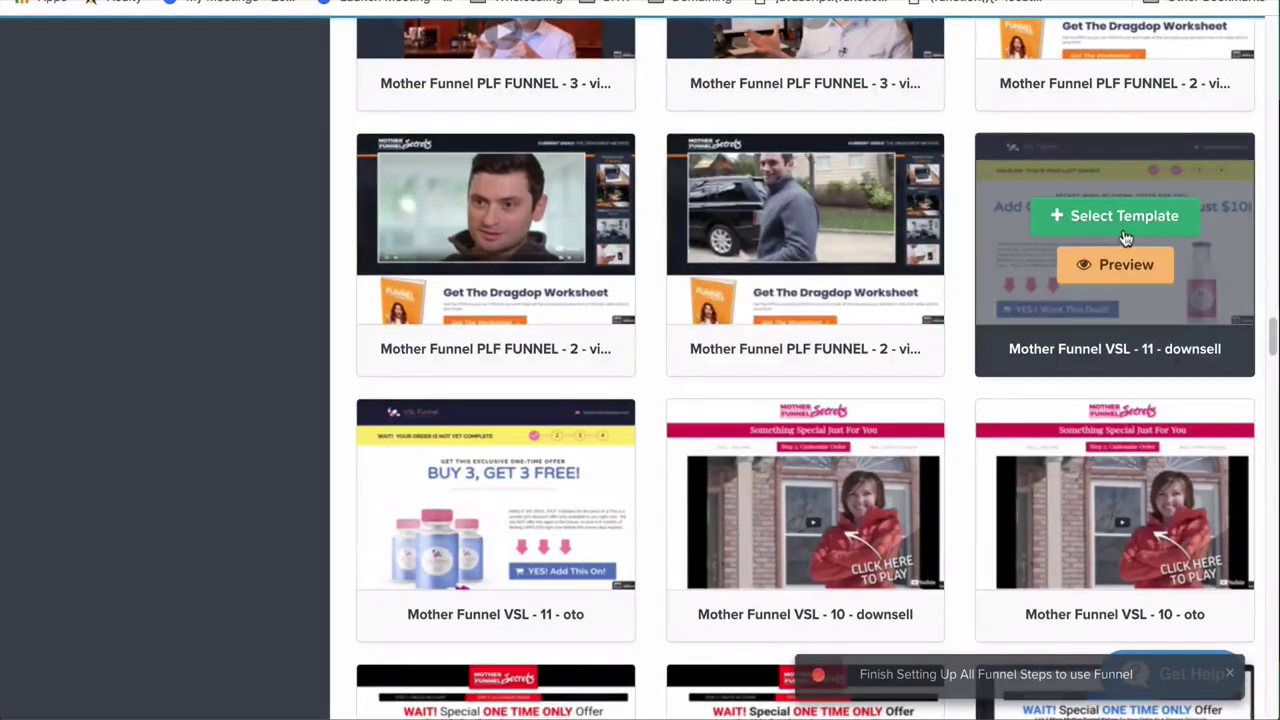
left_click(1124, 222)
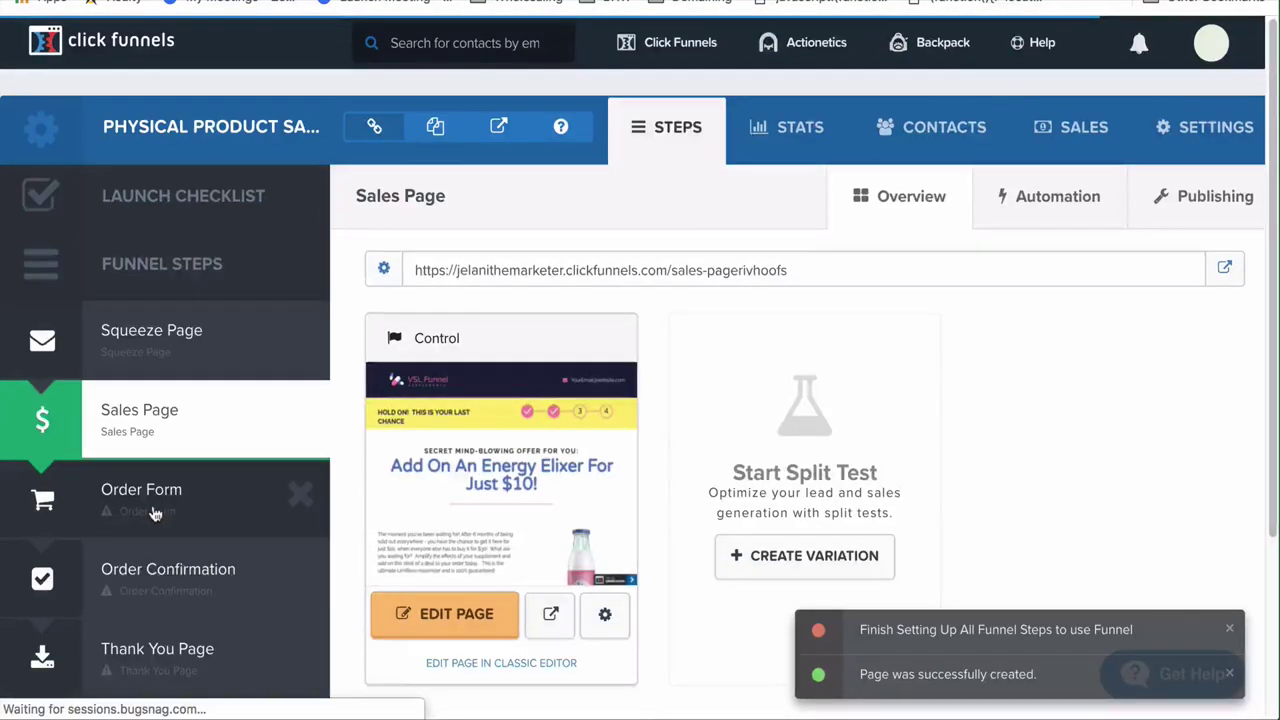
Give the Order Form step the Mother Funnel VSL - 10 - order template priced at $97
left_click(155, 513)
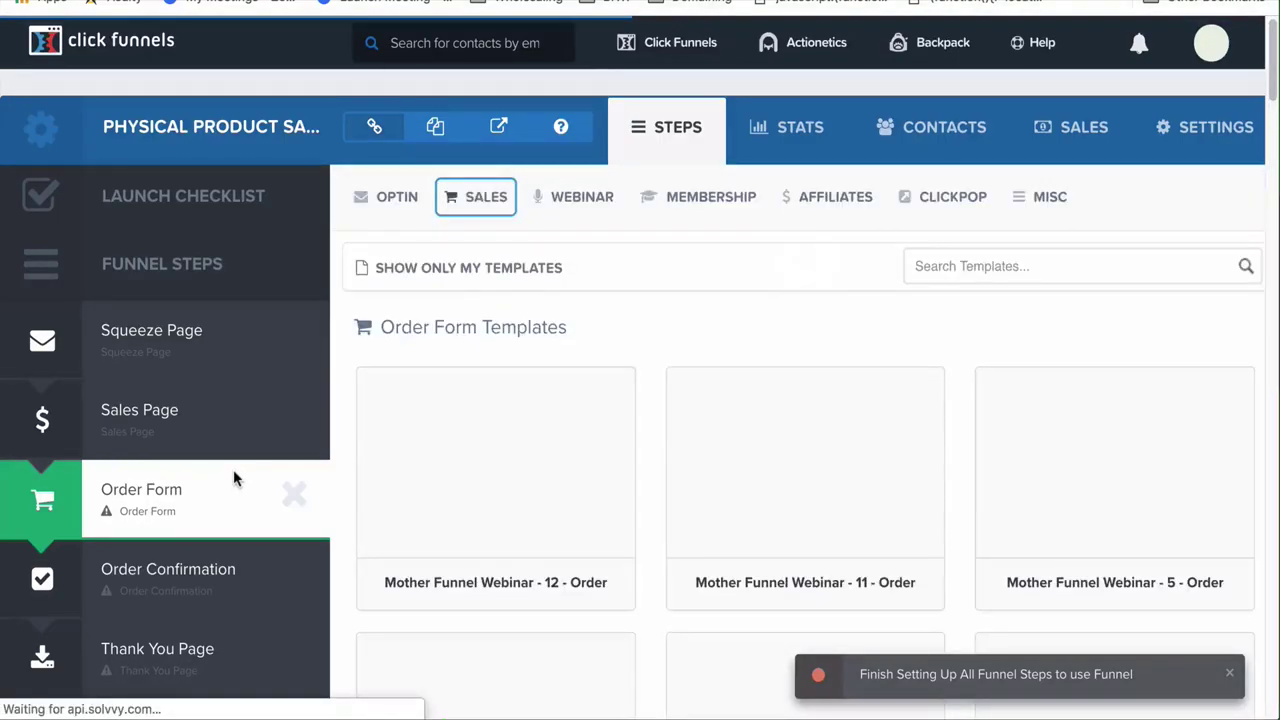
scroll(499, 482, "down", 3)
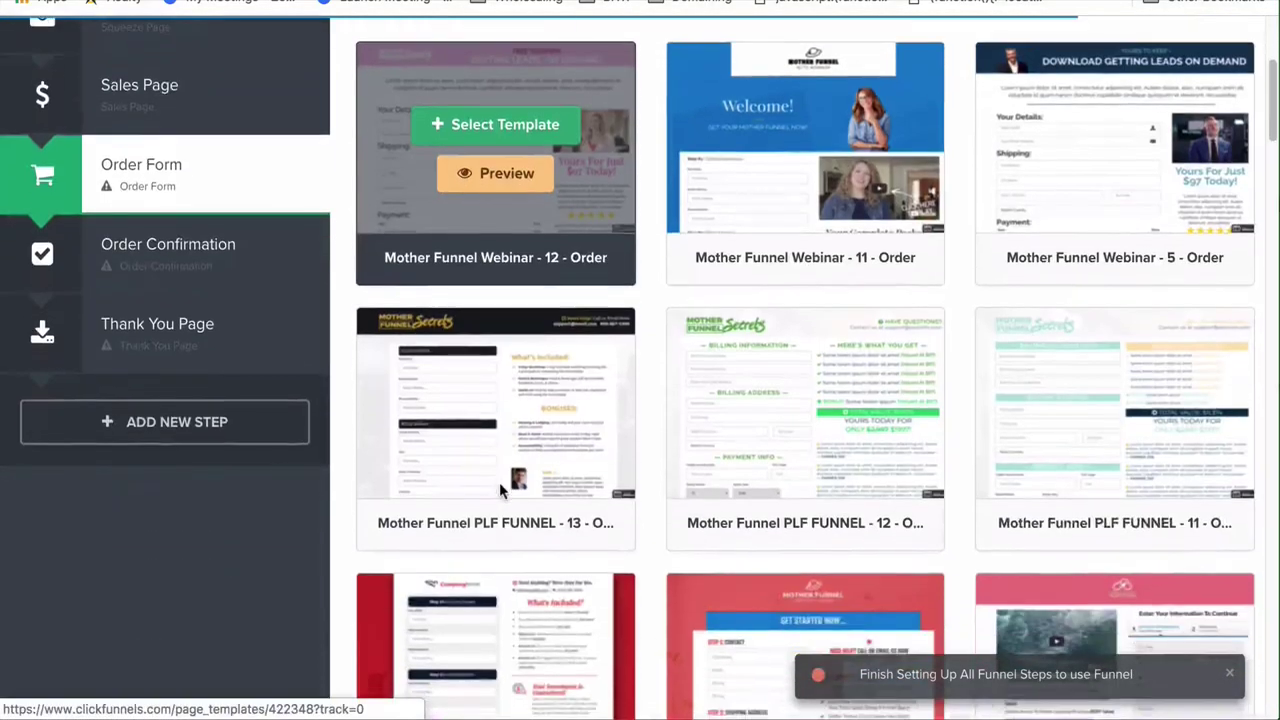
scroll(499, 482, "down", 3)
scroll(499, 482, "down", 3)
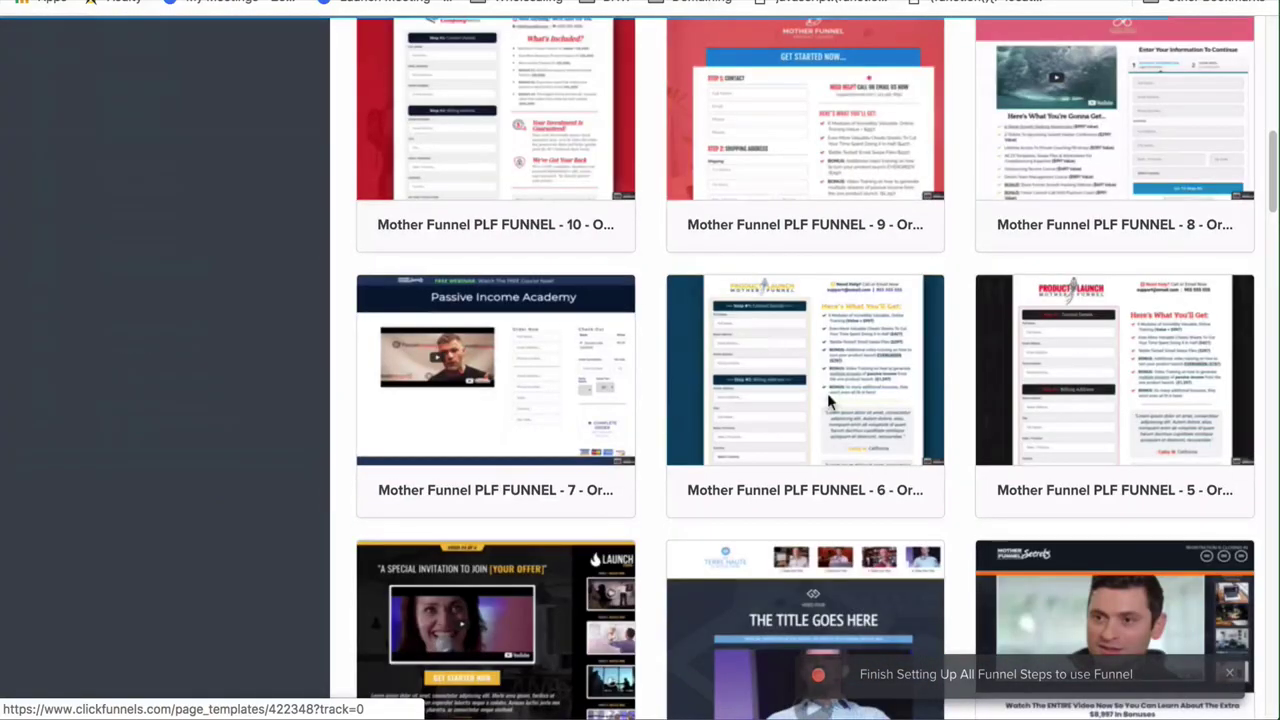
scroll(1077, 400, "down", 6)
scroll(1077, 402, "down", 2)
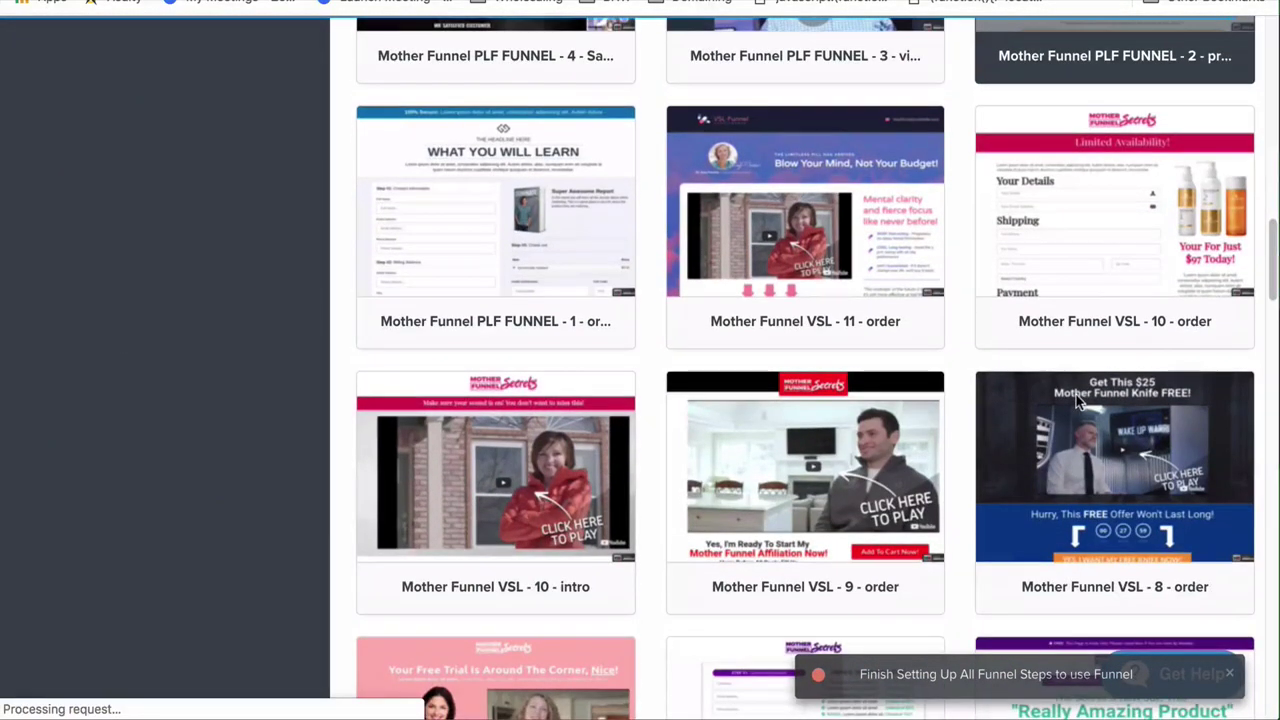
mouse_move(1077, 400)
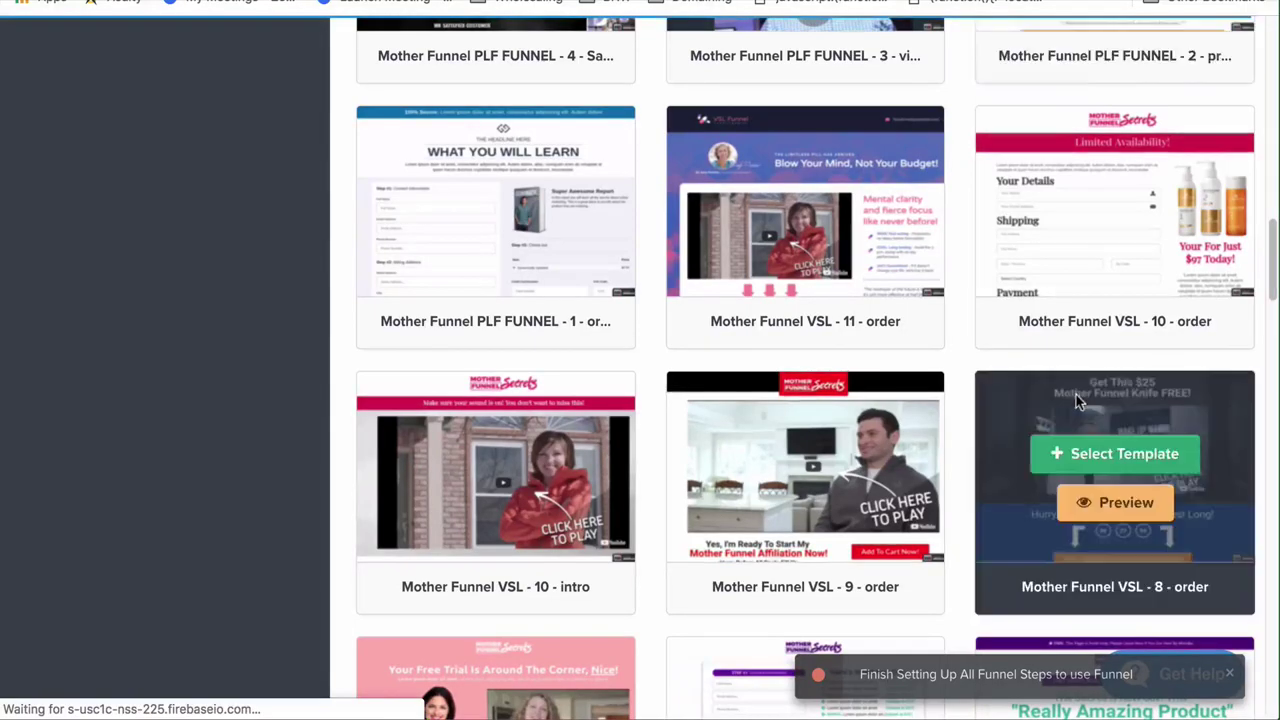
mouse_move(1101, 171)
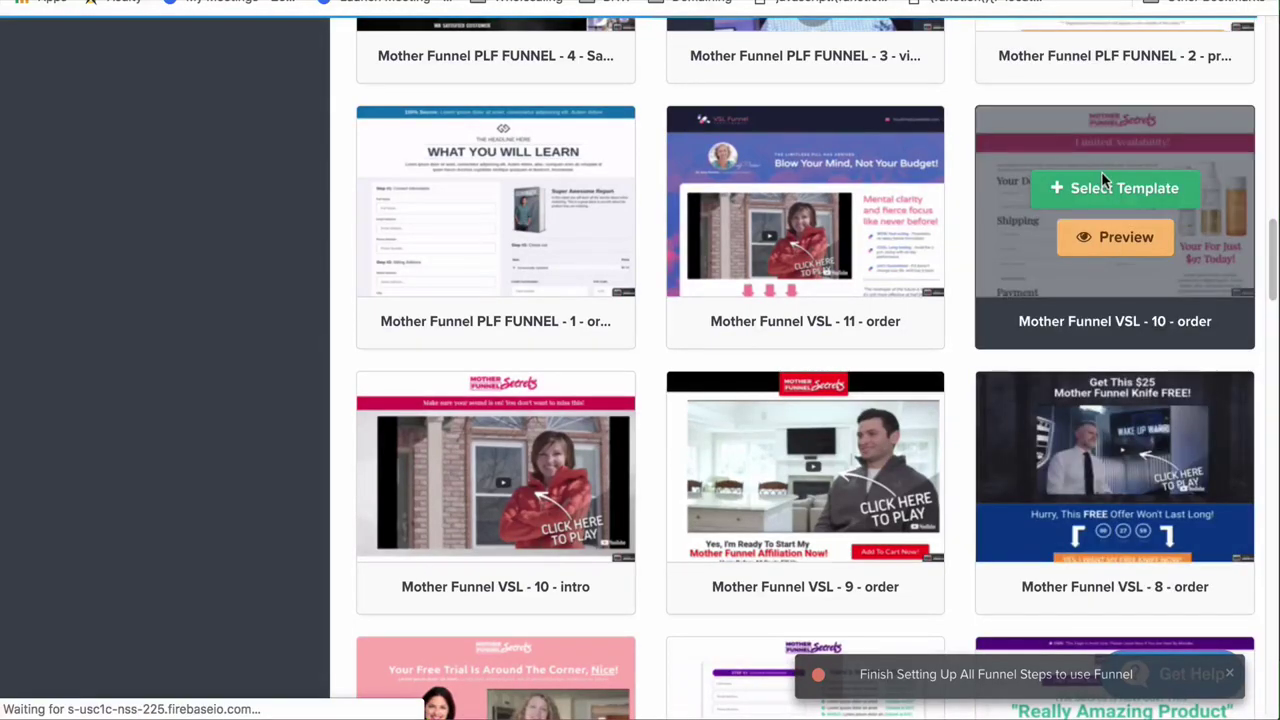
left_click(1100, 189)
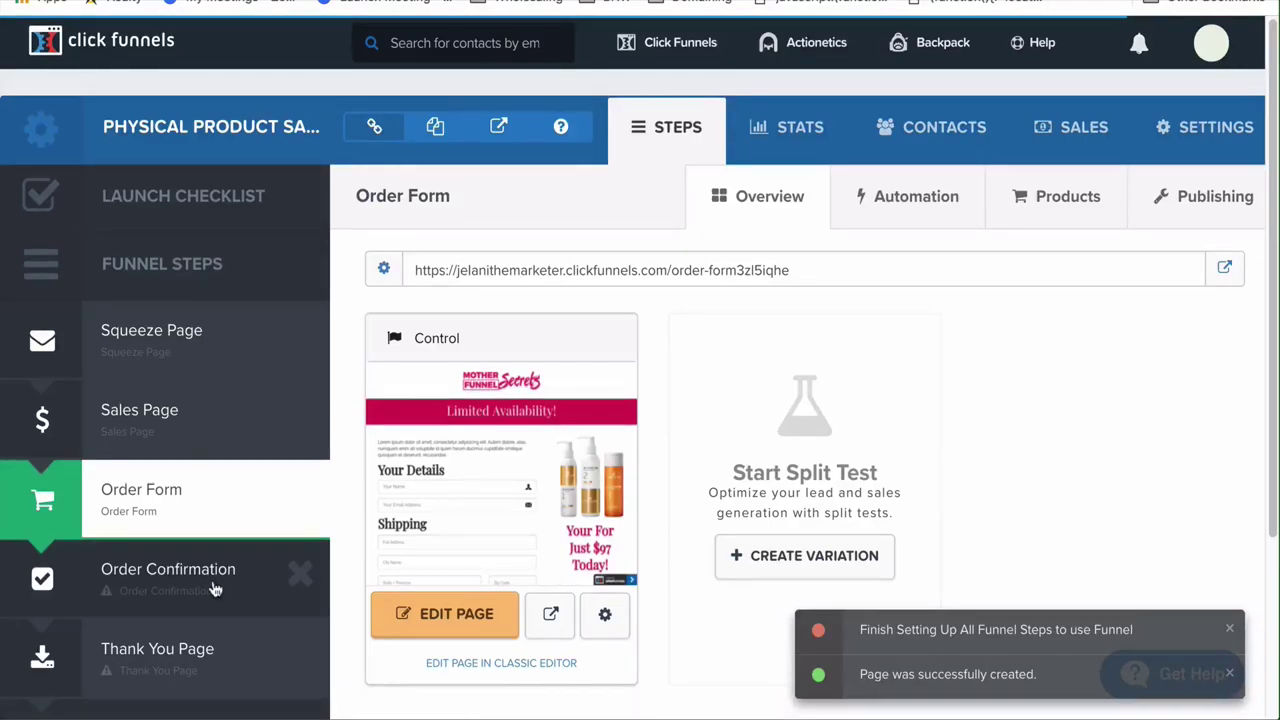
Apply the Mother Funnel VSL - 7 - thanks template to the Order Confirmation step
left_click(213, 590)
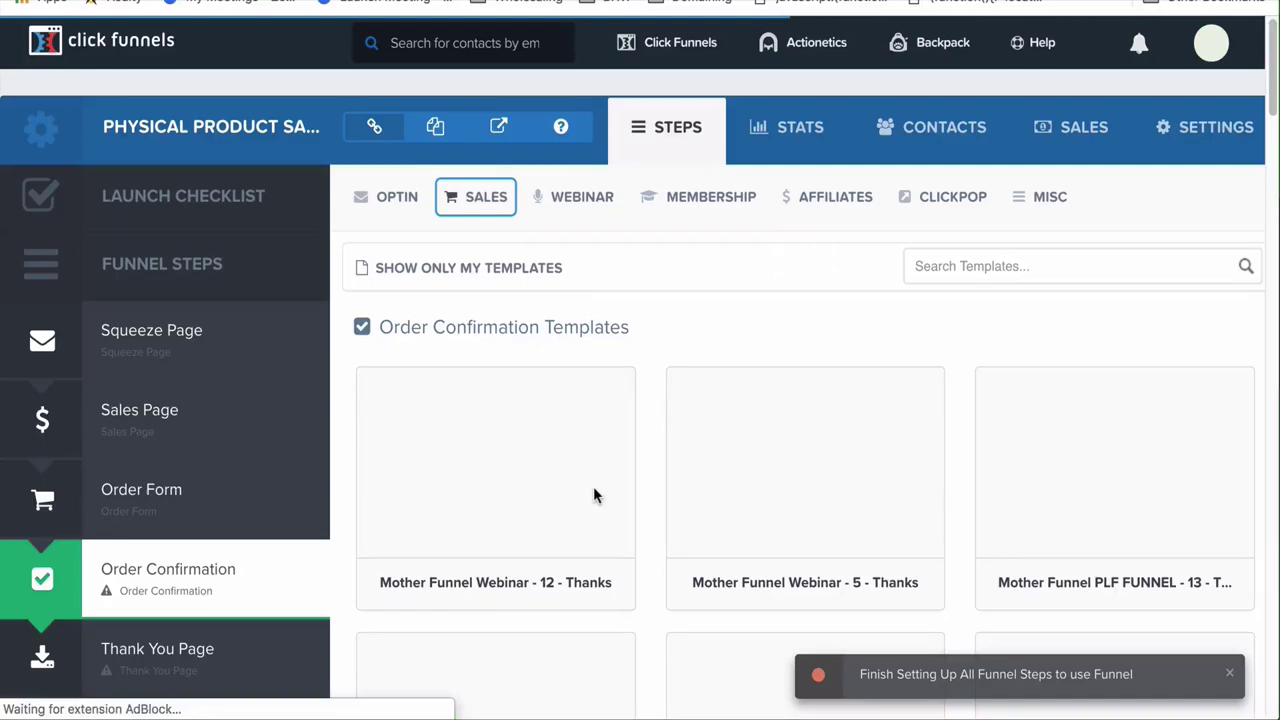
scroll(593, 486, "down", 2)
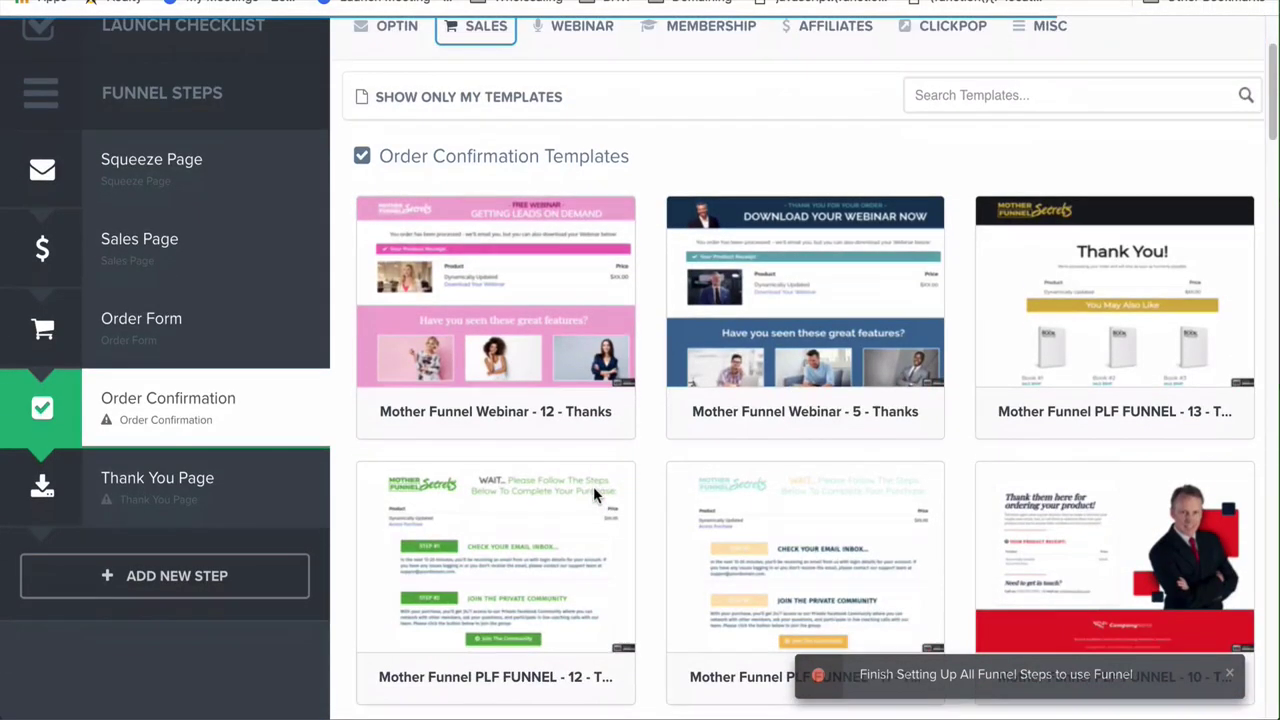
scroll(593, 486, "up", 1)
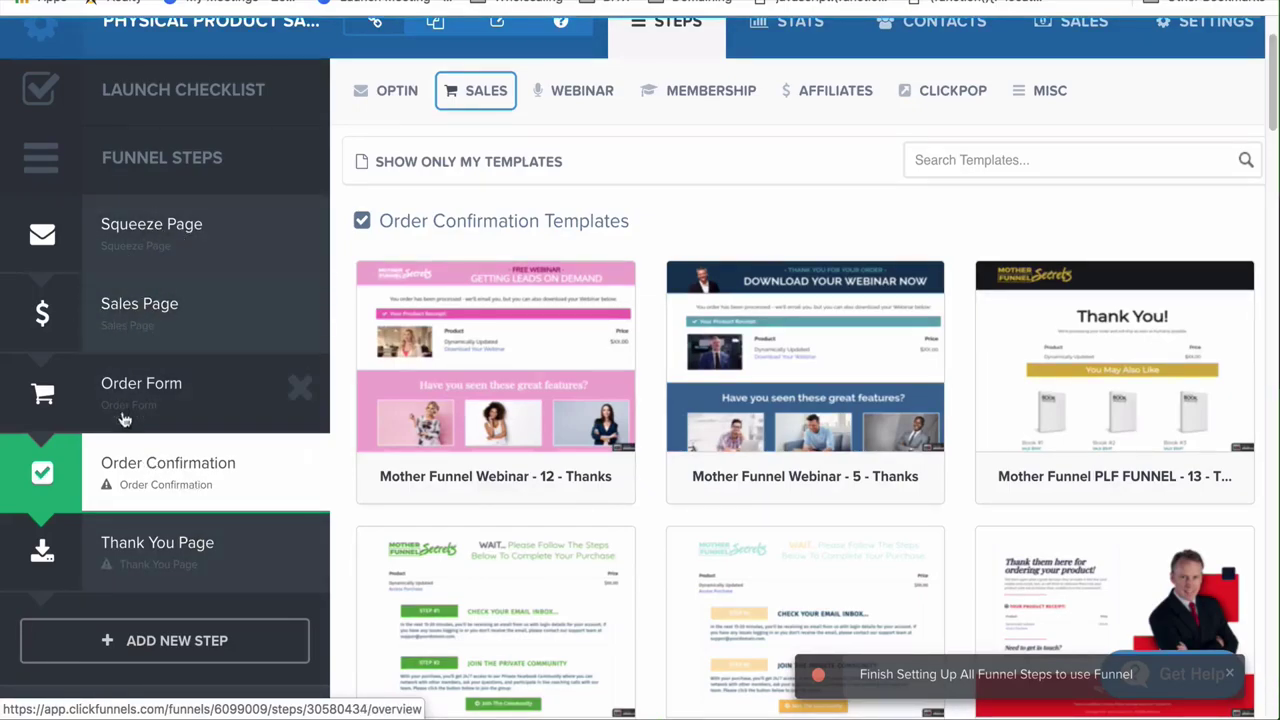
scroll(660, 470, "down", 5)
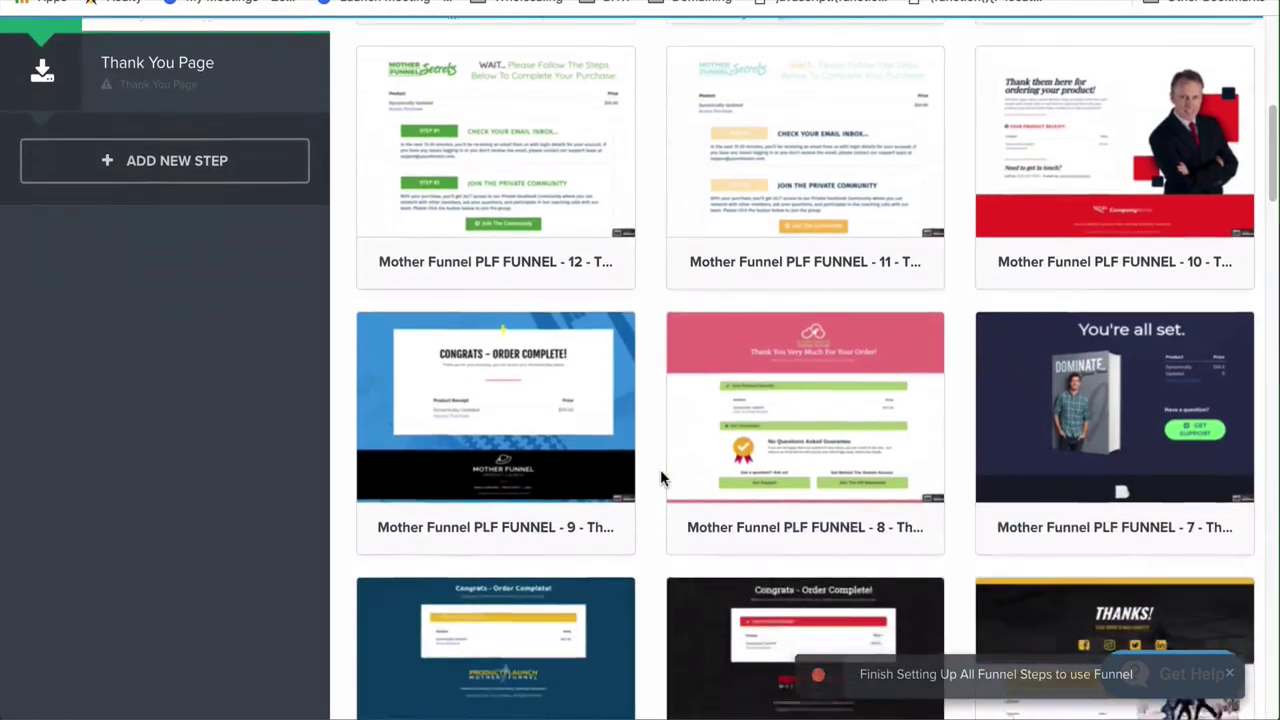
scroll(660, 477, "down", 6)
scroll(660, 477, "up", 3)
scroll(660, 478, "down", 8)
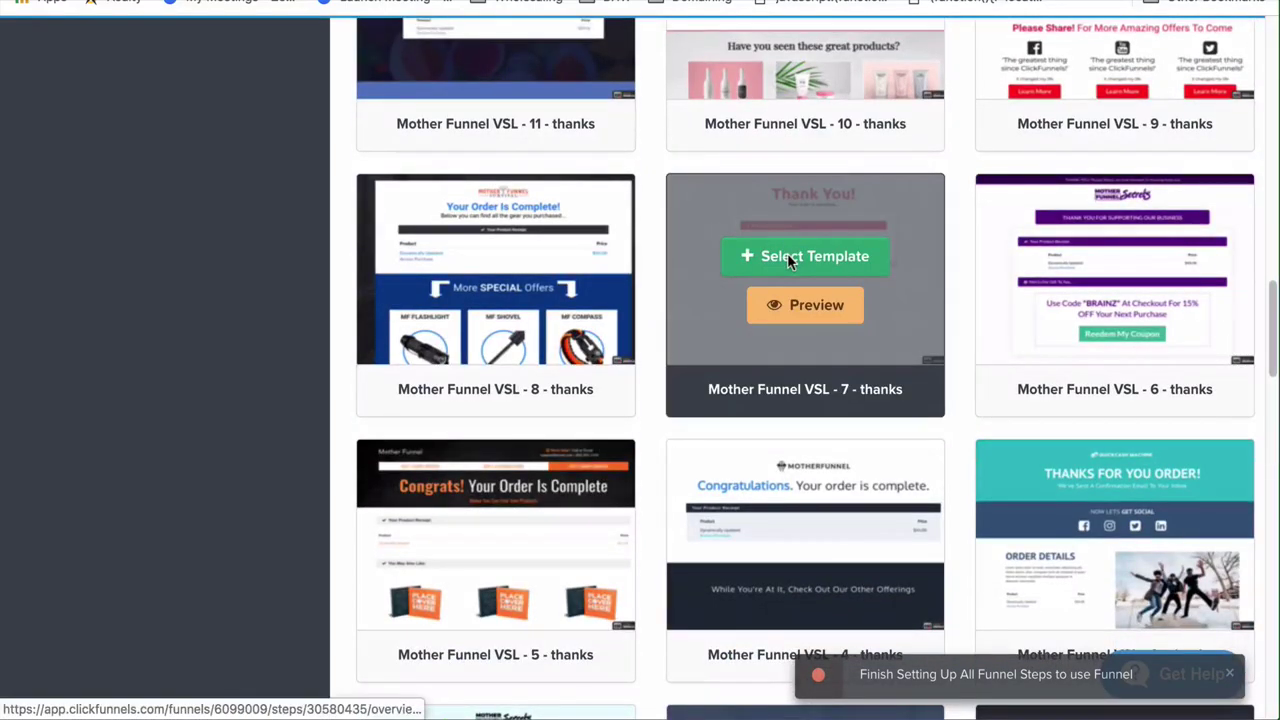
left_click(789, 255)
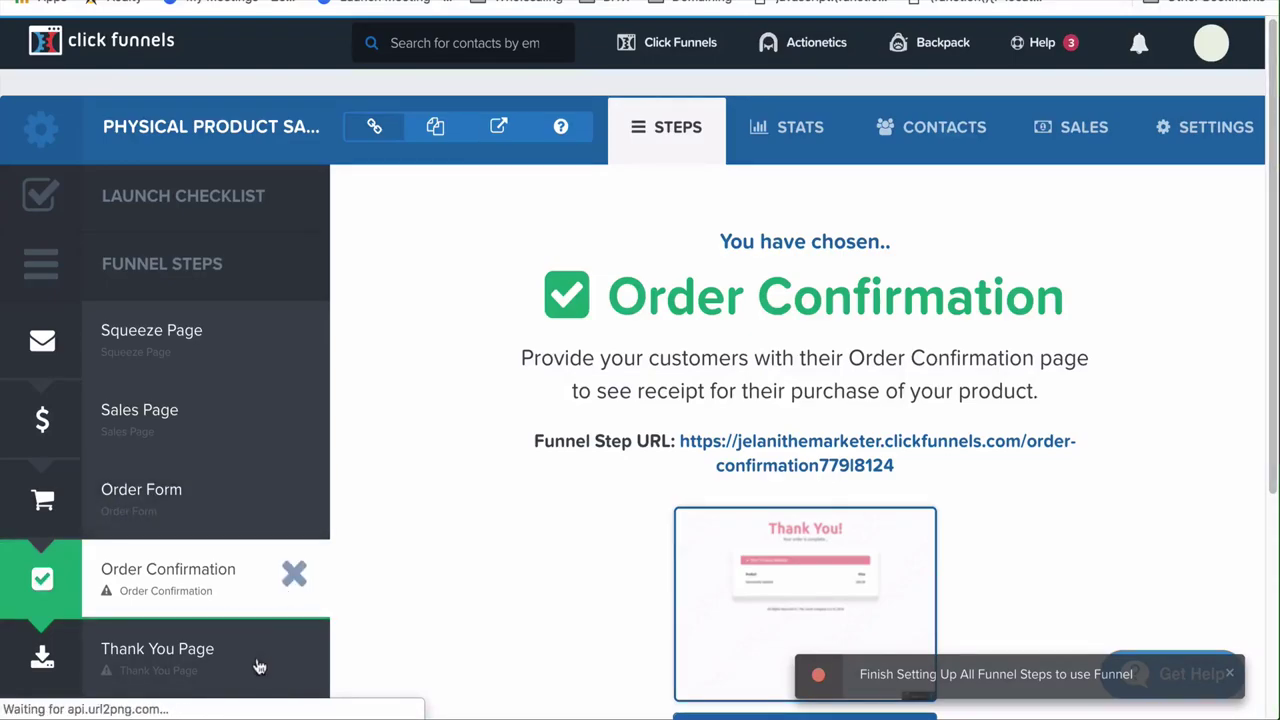
scroll(230, 600, "down", 2)
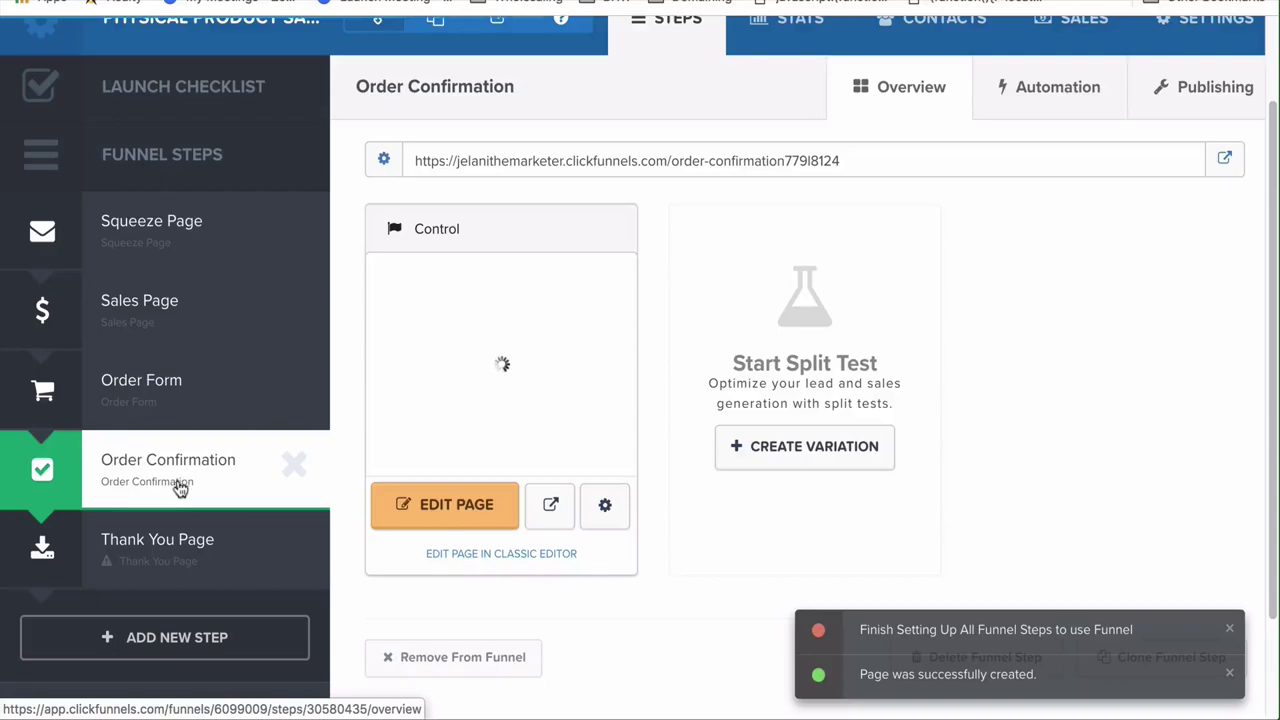
Apply a Mother Funnel Squeeze Page thank-you template to the Thank You Page step
left_click(164, 555)
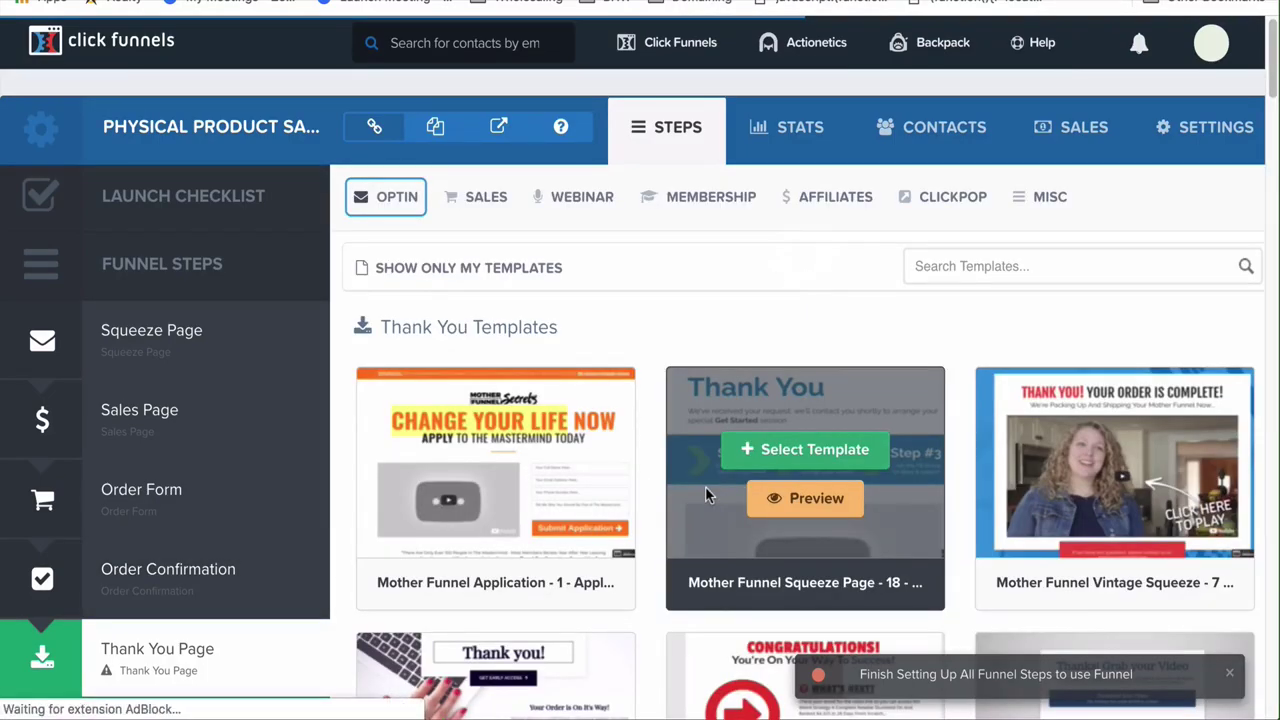
scroll(705, 486, "down", 3)
scroll(705, 490, "down", 2)
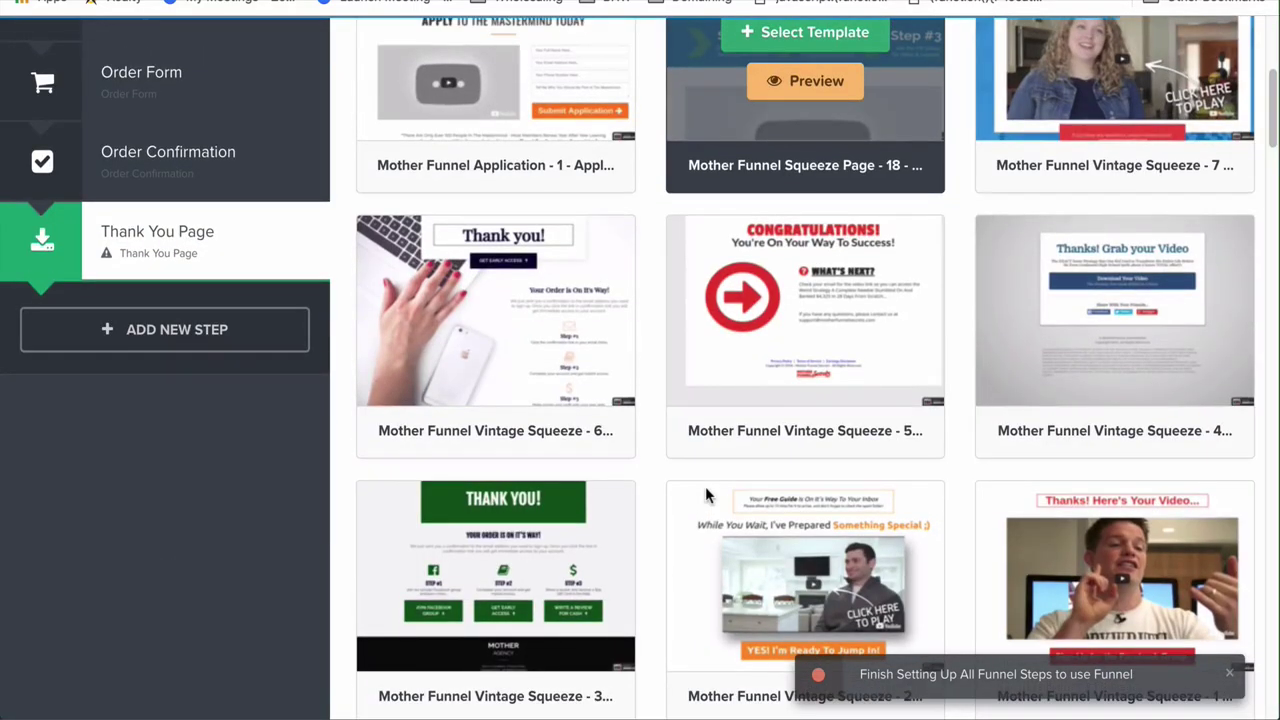
scroll(705, 486, "down", 3)
scroll(705, 486, "down", 4)
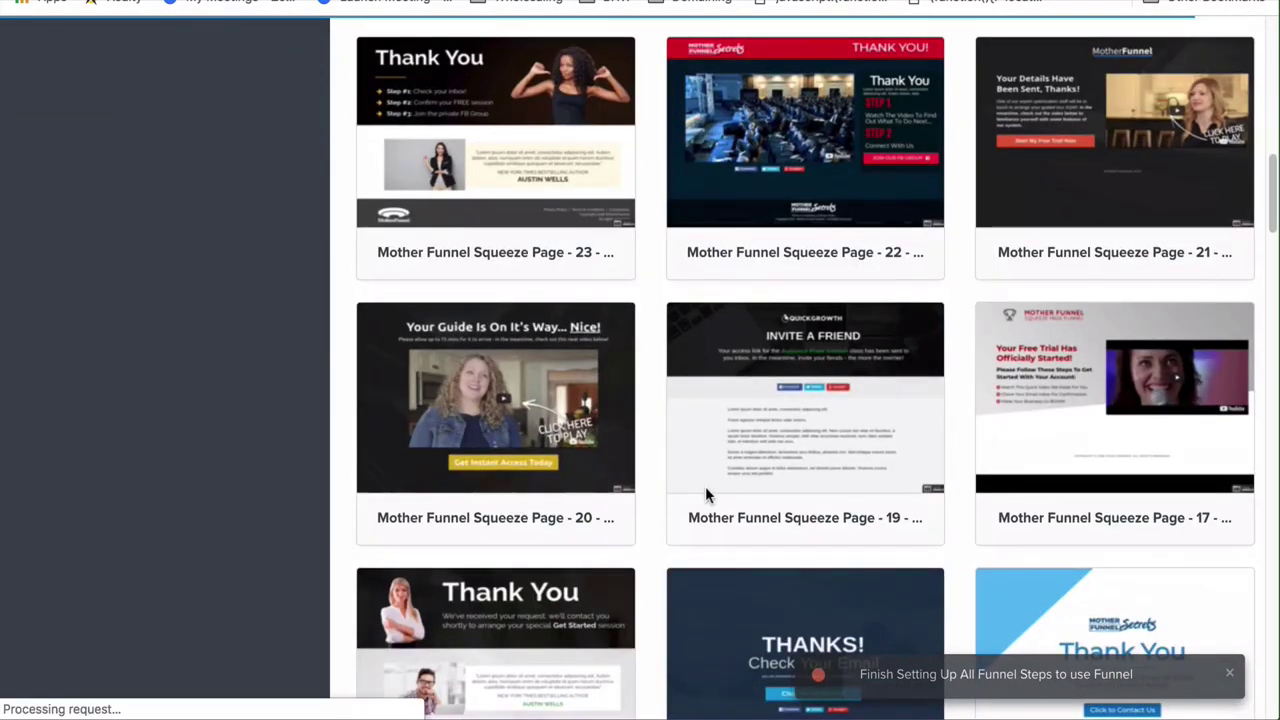
scroll(705, 493, "down", 2)
scroll(705, 494, "up", 1)
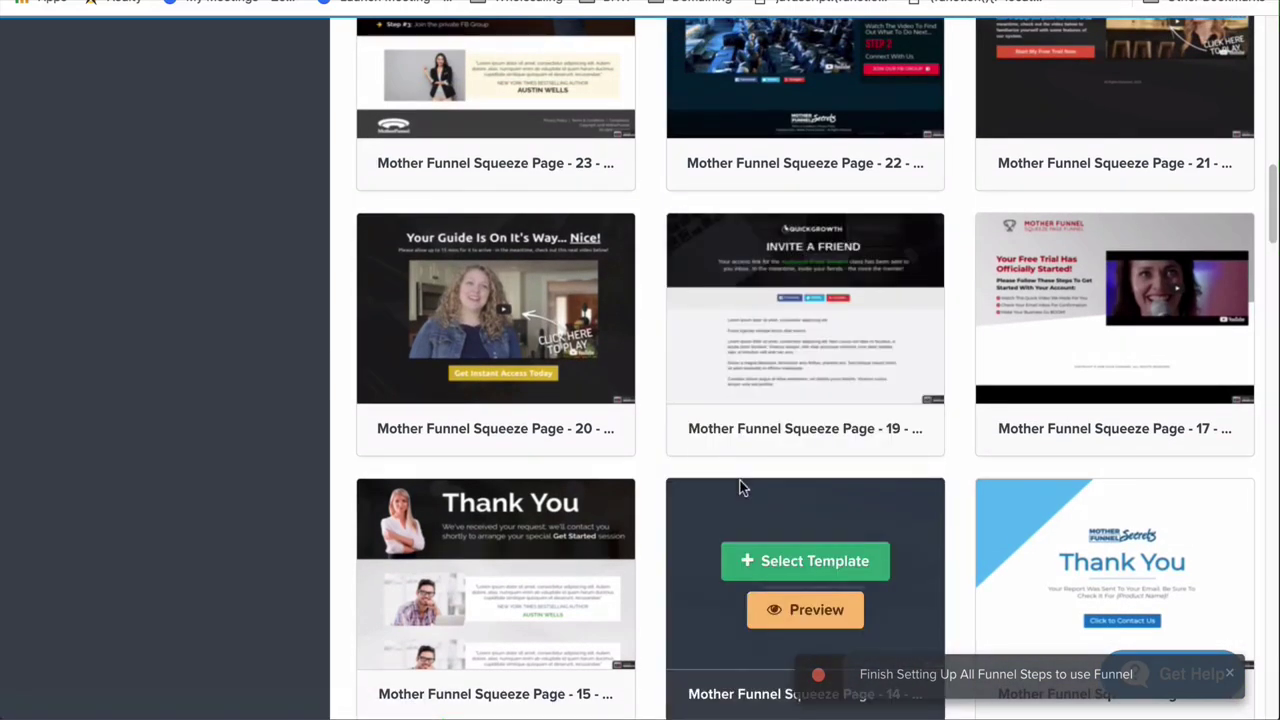
scroll(740, 487, "down", 7)
left_click(519, 414)
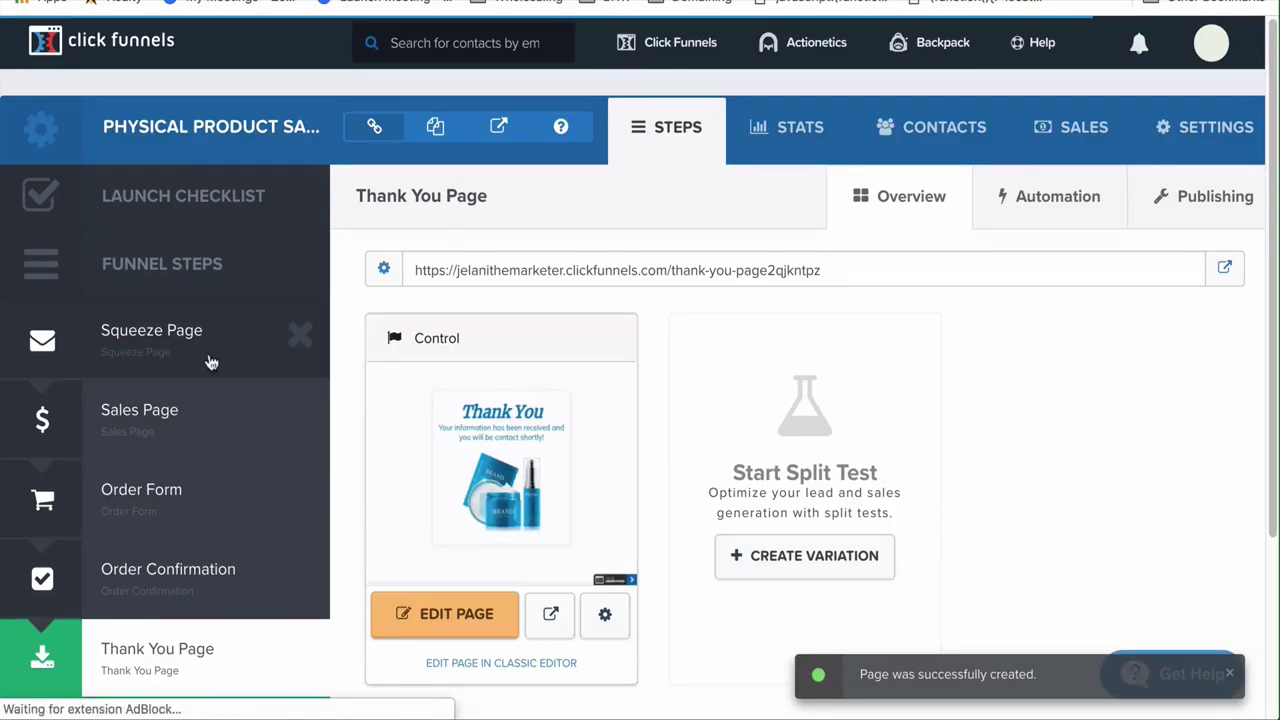
left_click(211, 362)
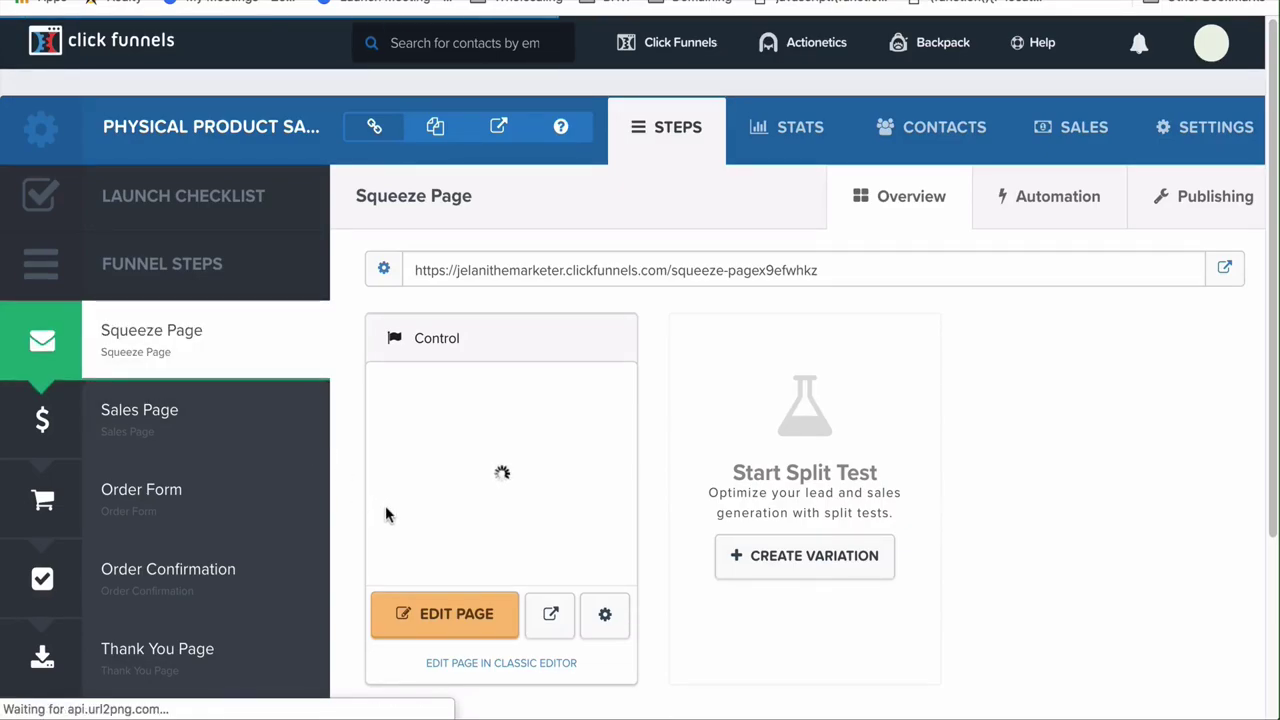
Open the Squeeze Page in the editor, showing its skincare headline and name and email fields
left_click(449, 614)
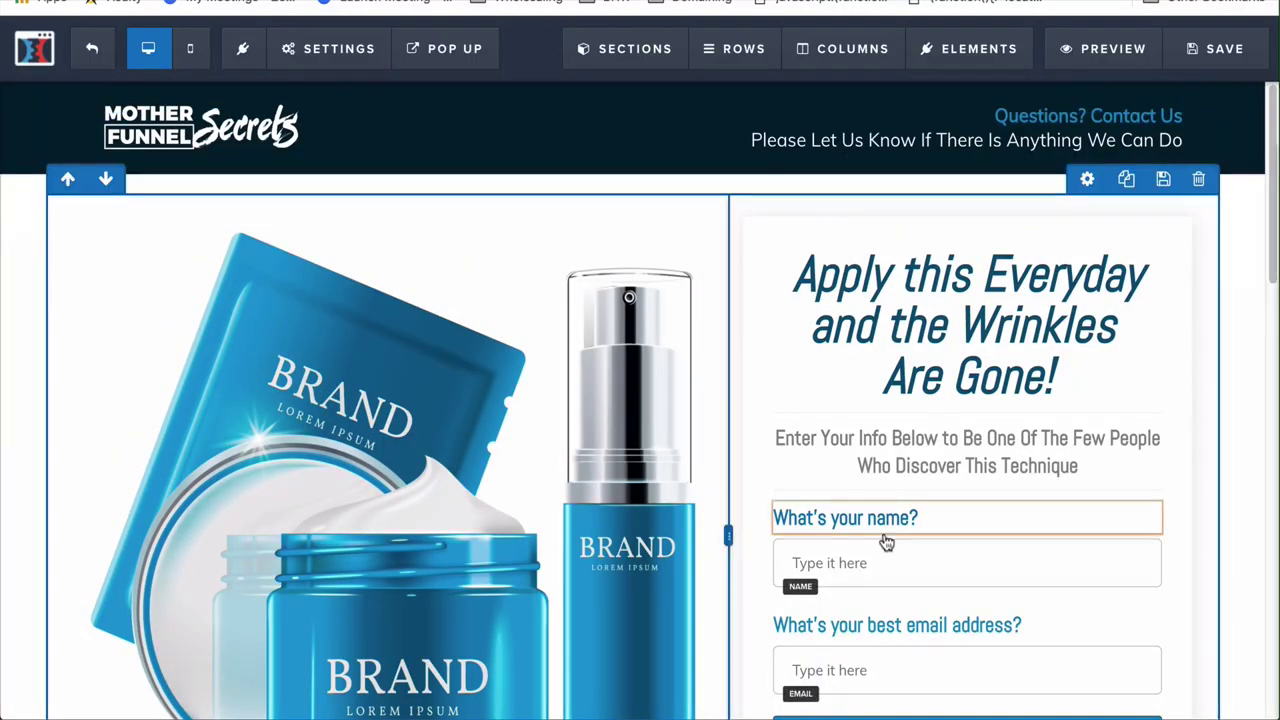
scroll(894, 543, "down", 3)
scroll(966, 537, "up", 3)
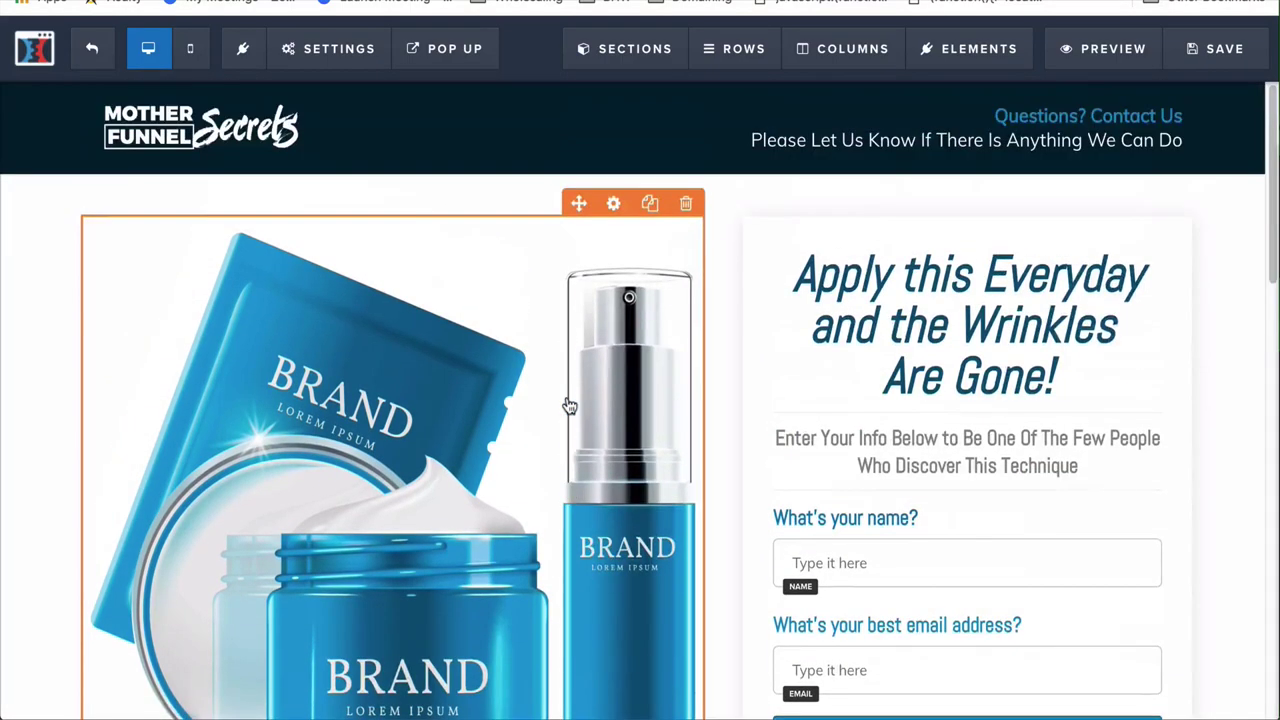
Select the Mother Funnel Secrets header logo and bring up its image settings, adding no element
left_click(200, 150)
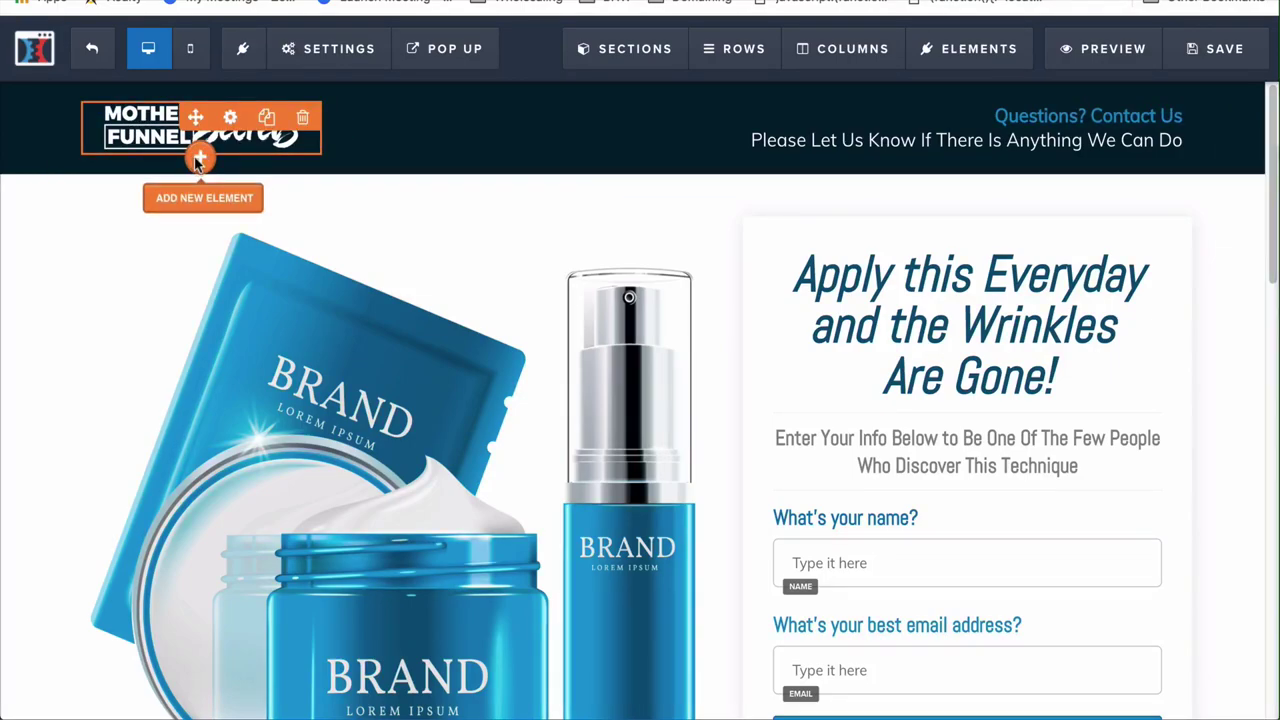
left_click(198, 160)
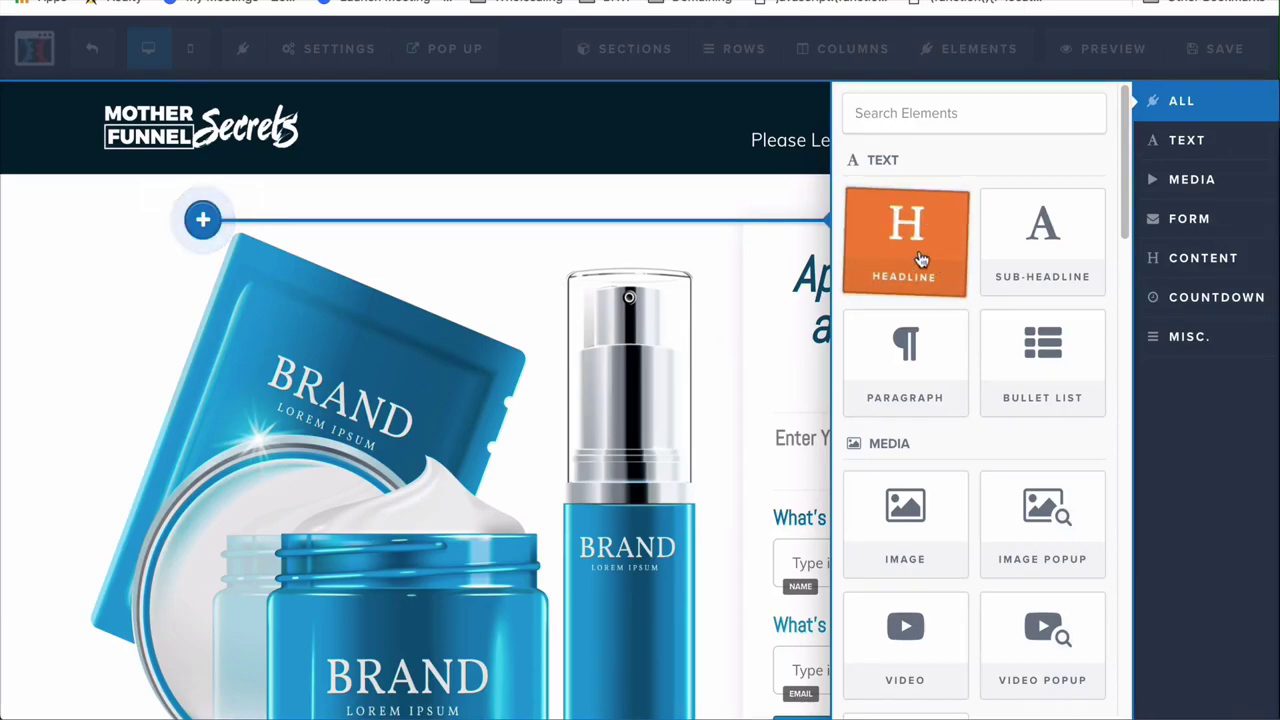
scroll(1025, 507, "down", 3)
scroll(1007, 535, "down", 8)
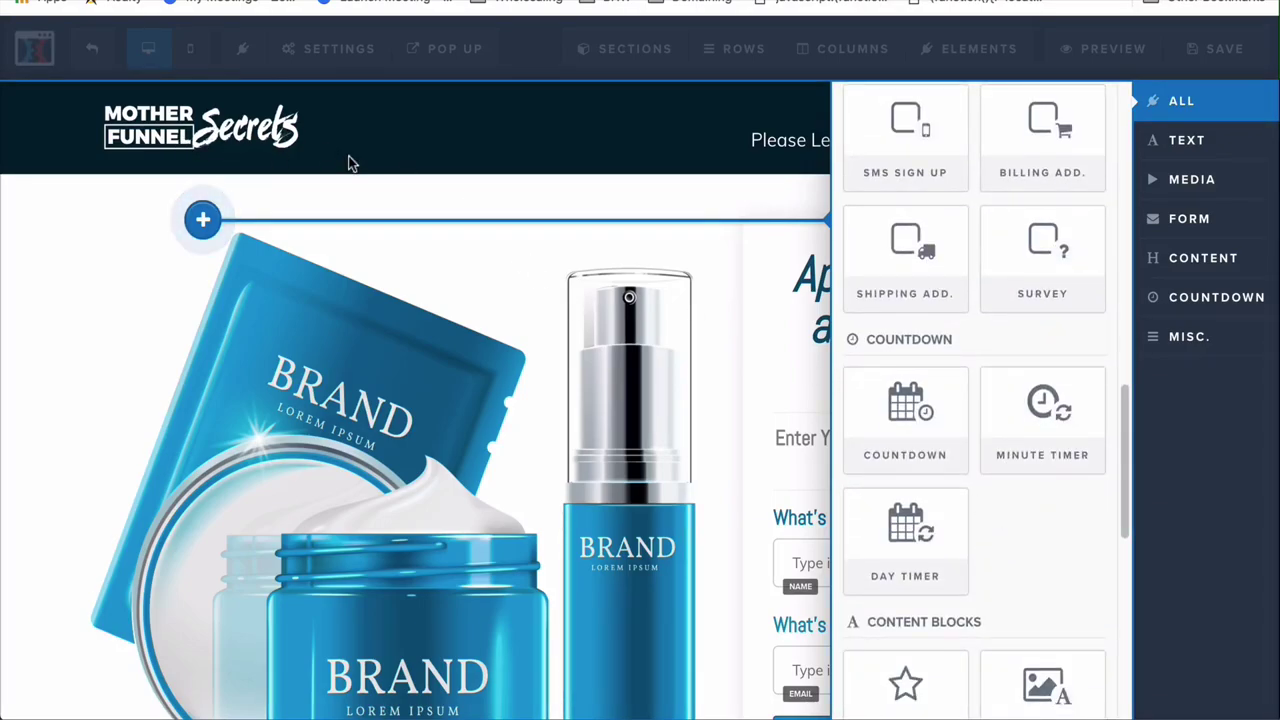
left_click(457, 157)
mouse_move(243, 120)
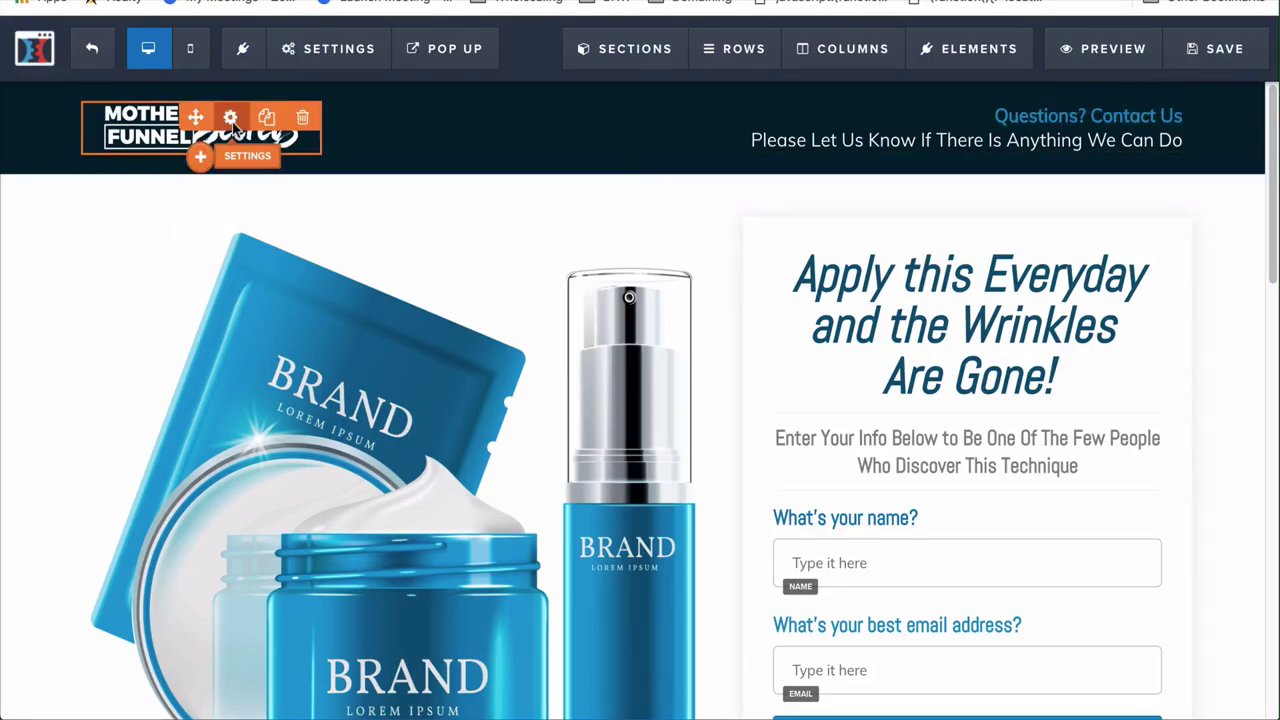
left_click(230, 118)
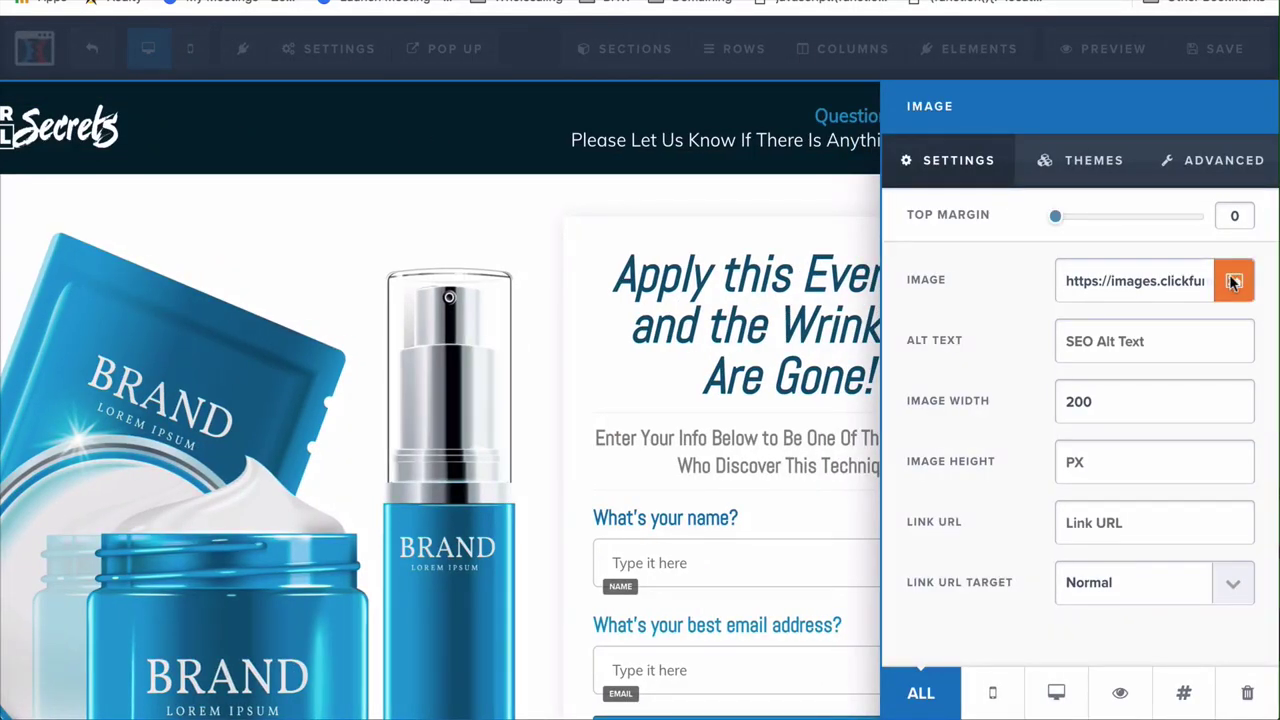
Insert the click funnels logo from Uploaded Images as the header image and close Image settings
left_click(1233, 282)
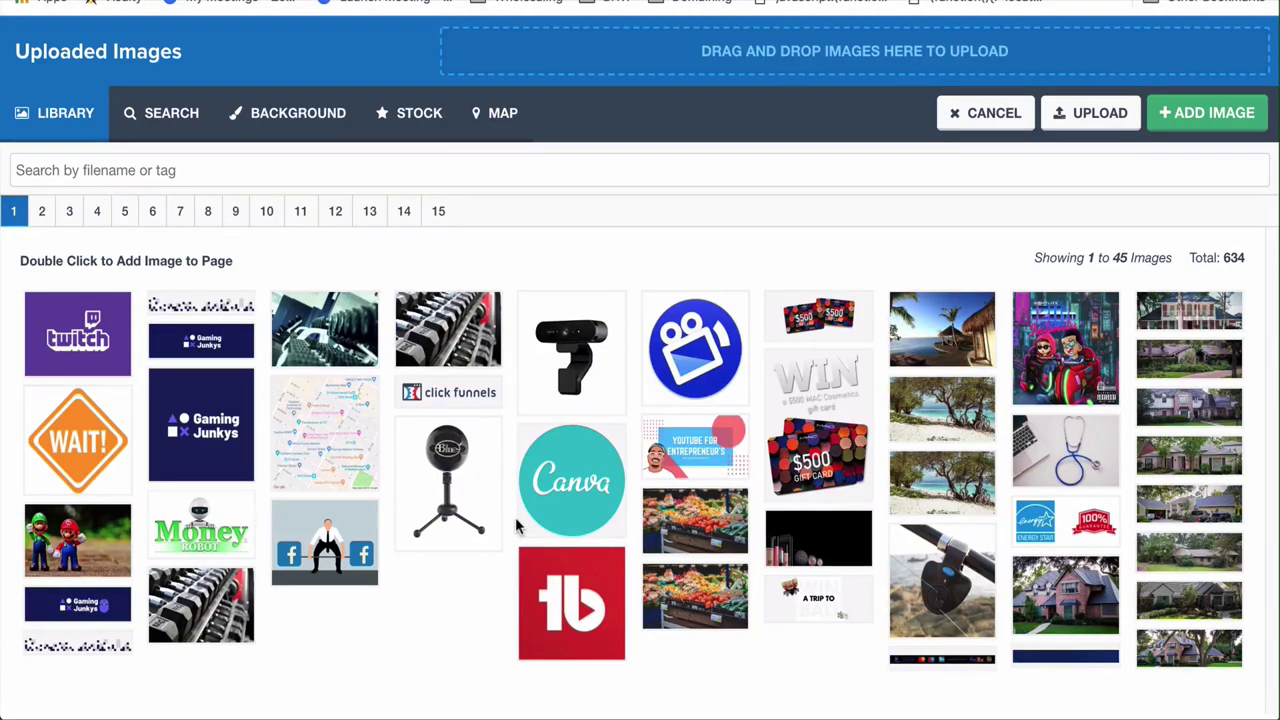
left_click(434, 386)
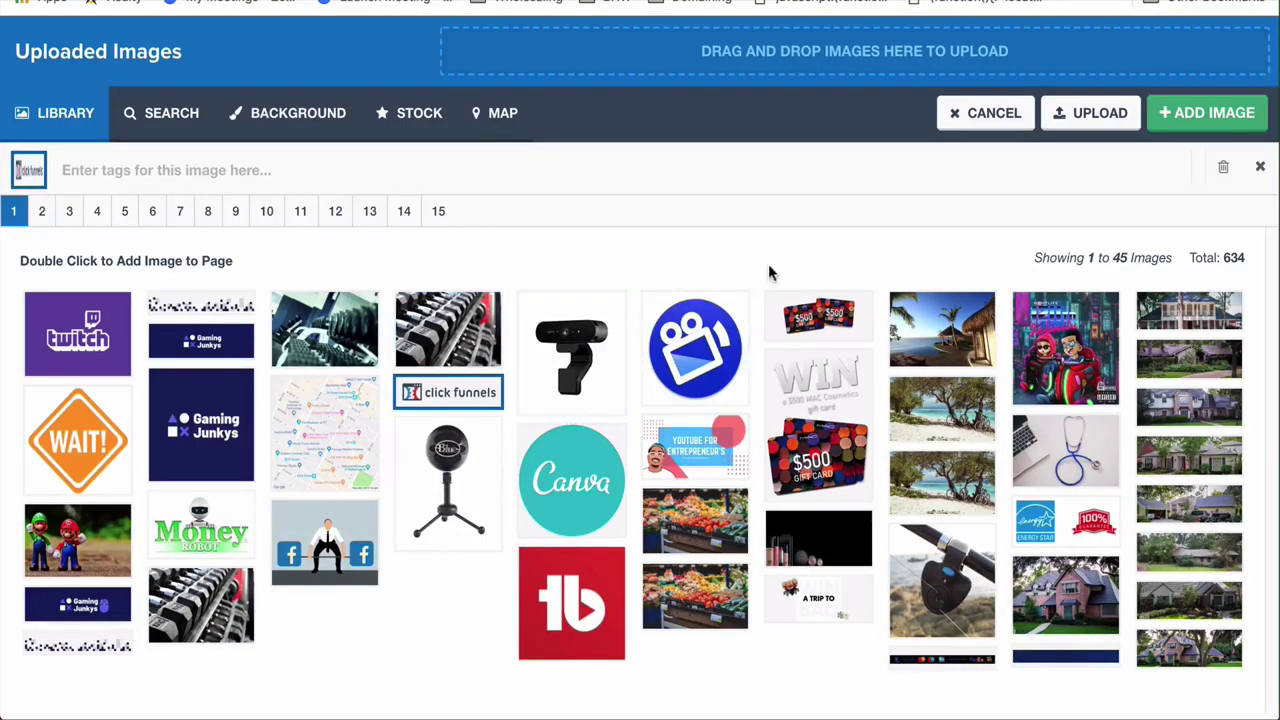
left_click(1100, 113)
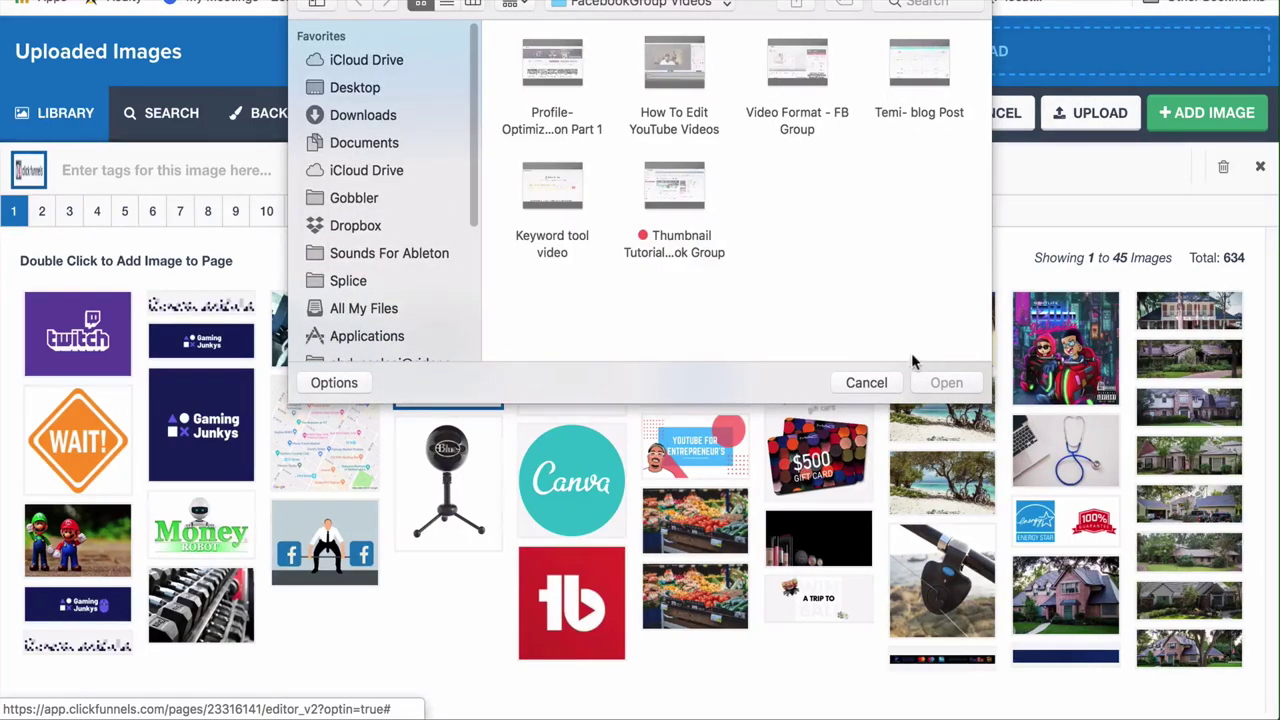
left_click(866, 383)
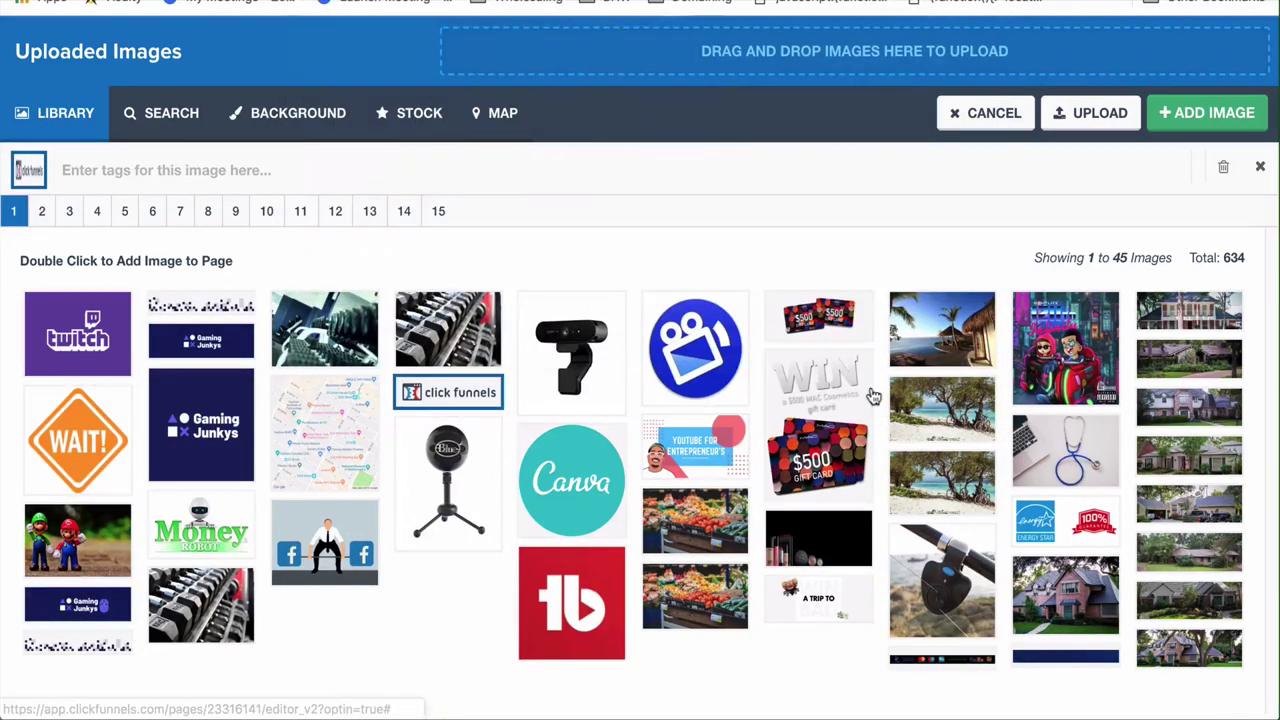
left_click(150, 113)
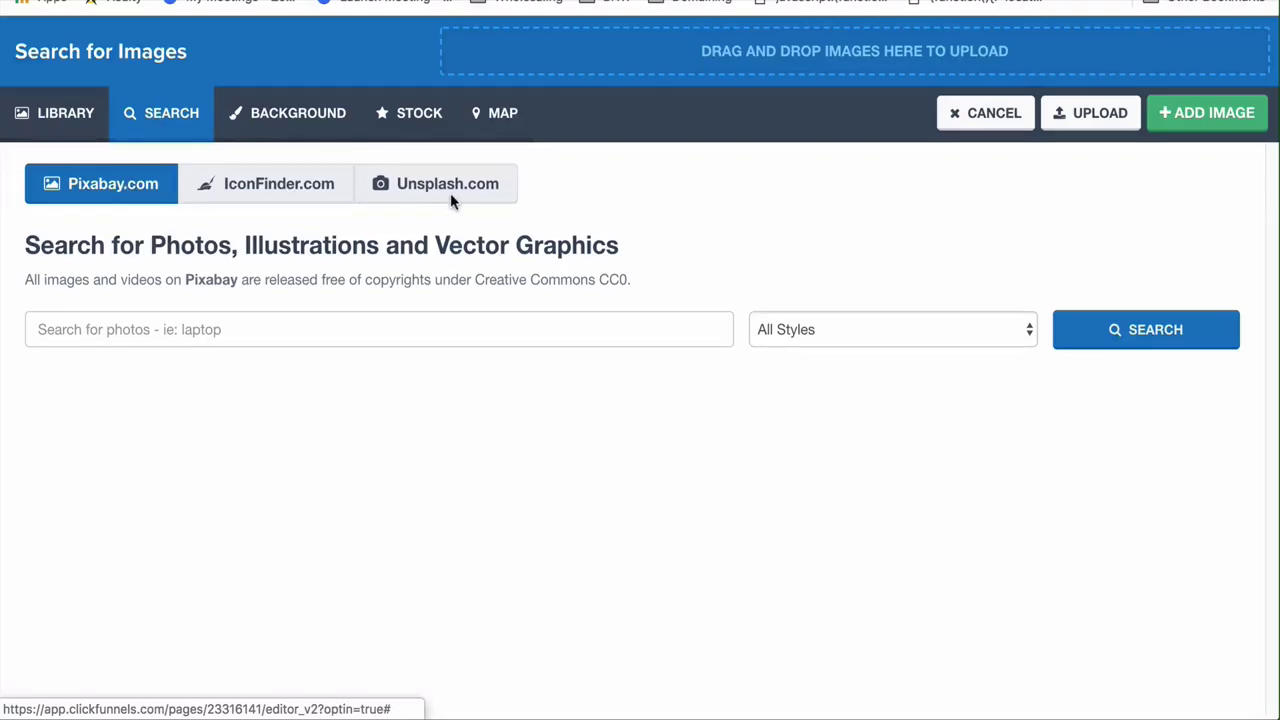
left_click(186, 325)
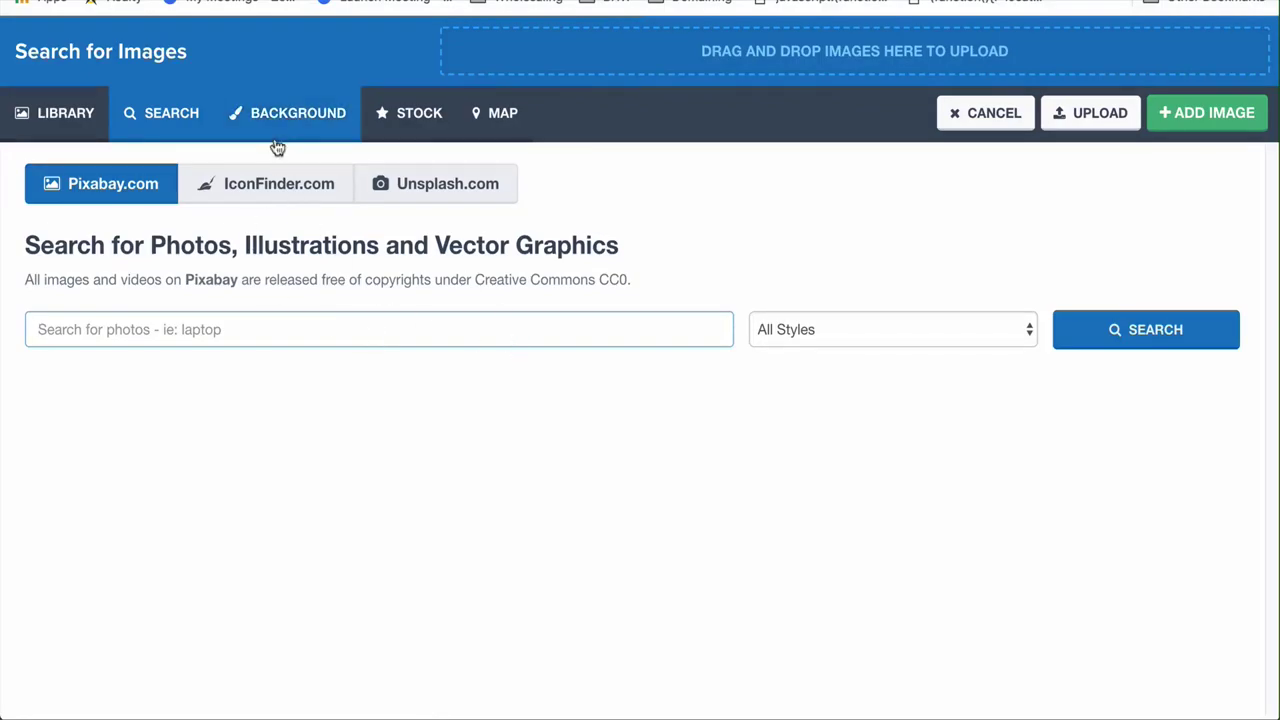
left_click(67, 118)
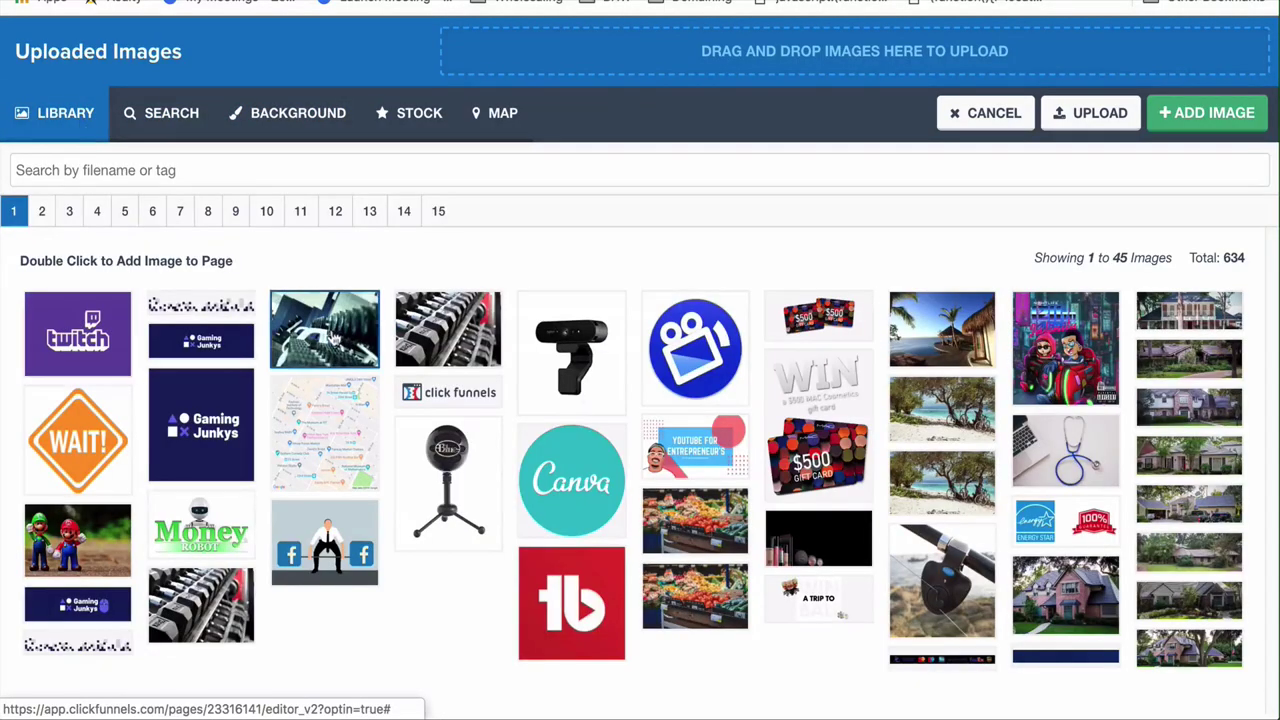
left_click(437, 397)
left_click(1207, 117)
left_click(389, 157)
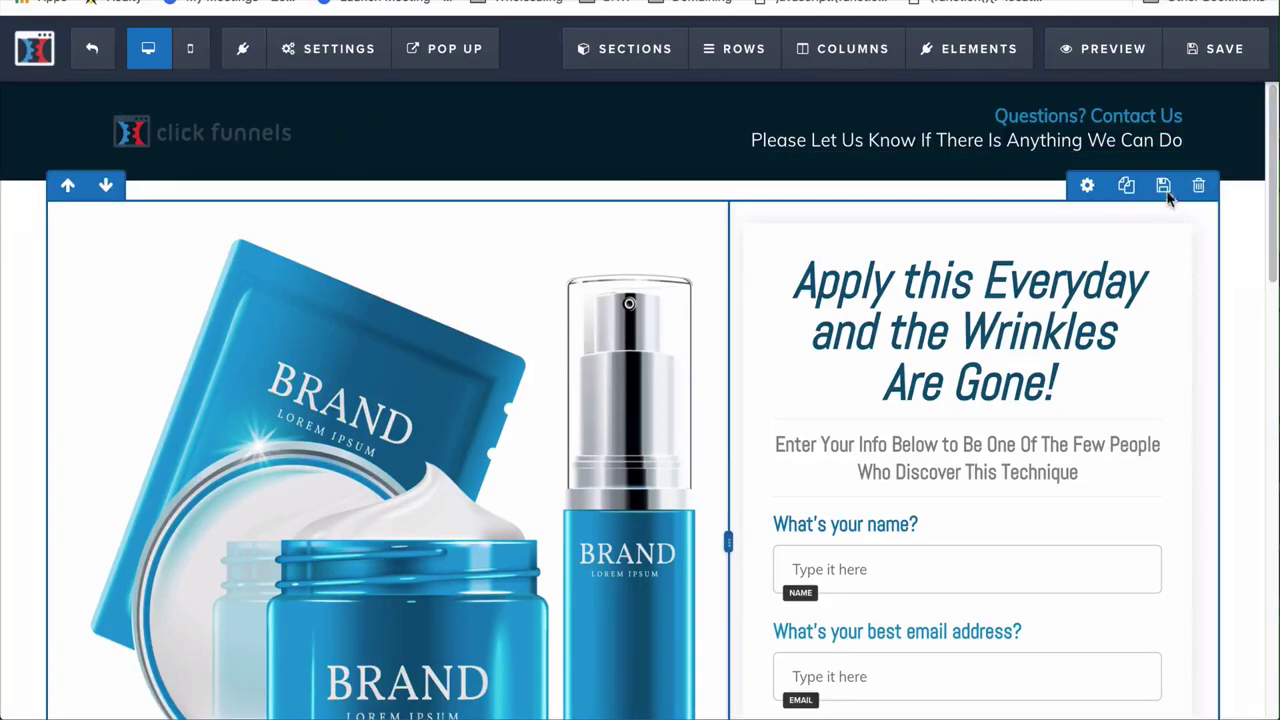
Append an exclamation mark to the header tagline
left_click(925, 145)
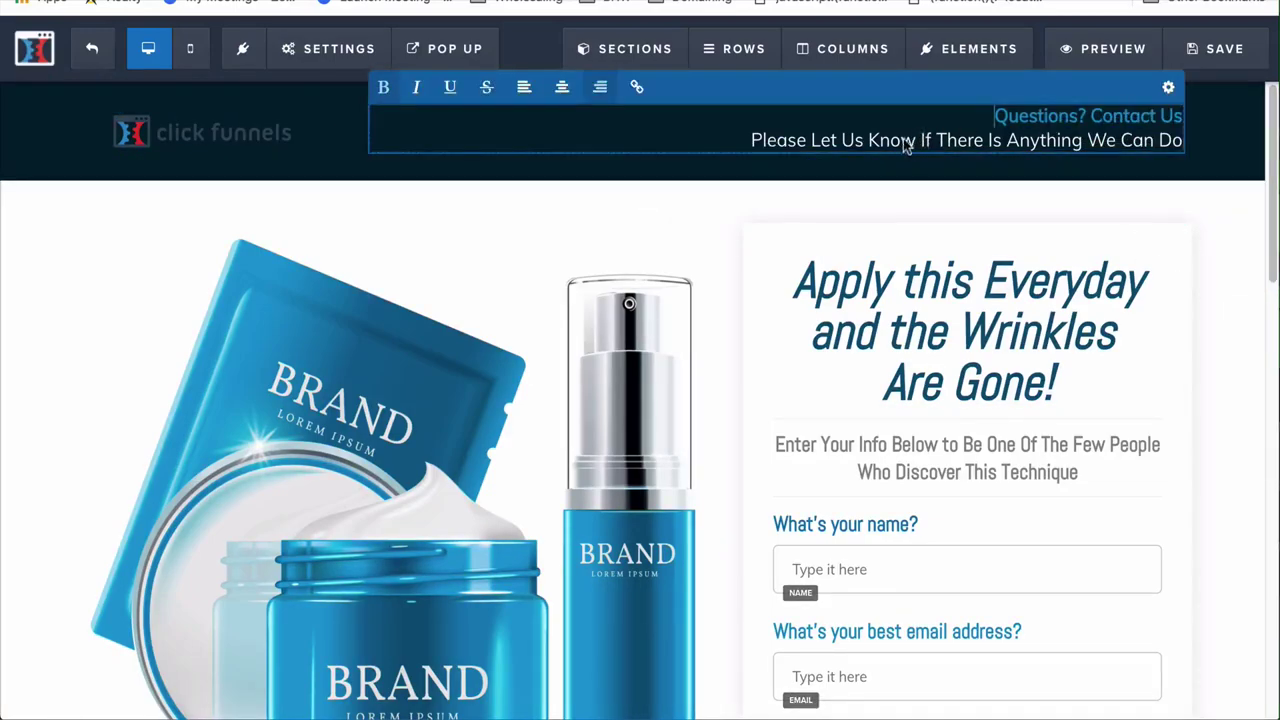
left_click(857, 245)
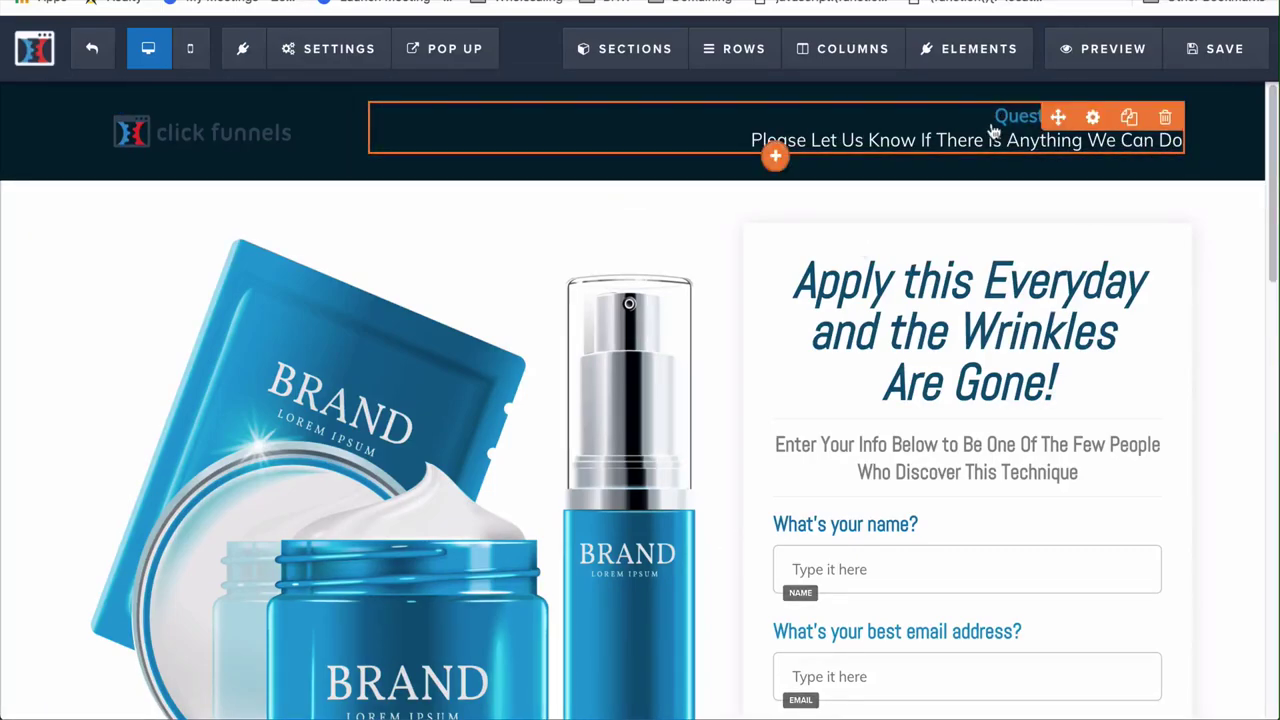
left_click(822, 145)
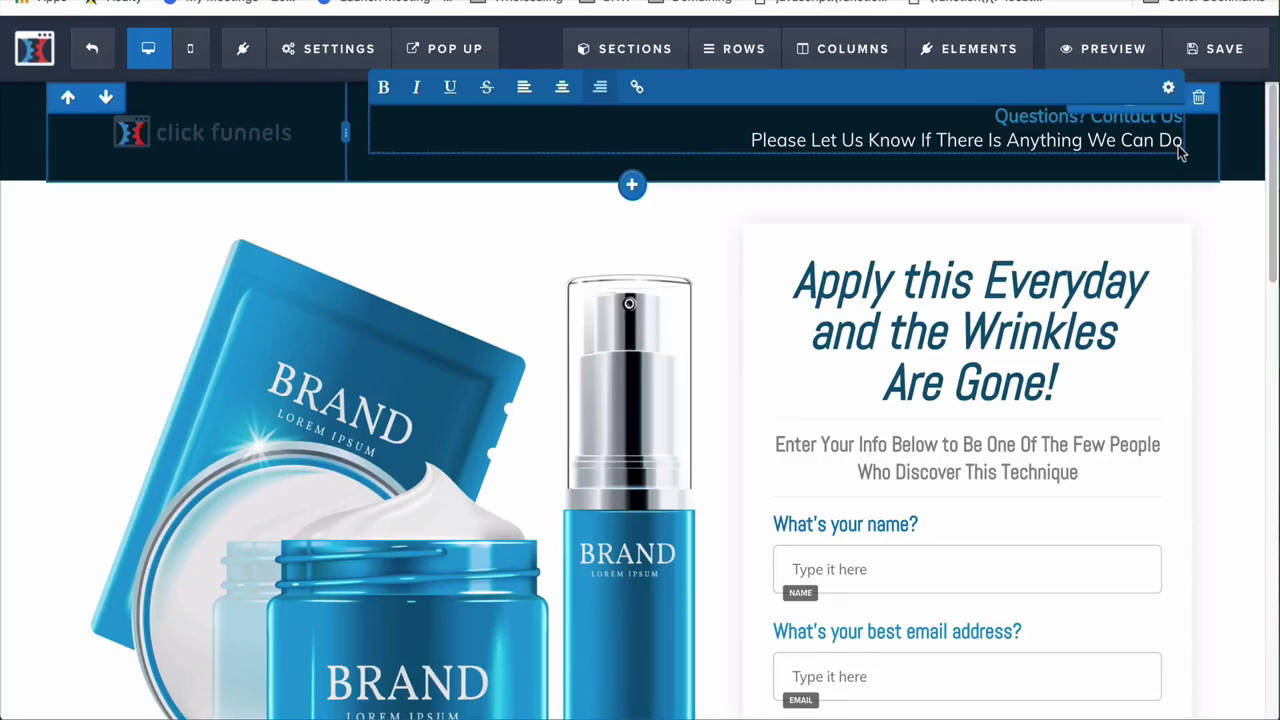
key("Caps_Lock")
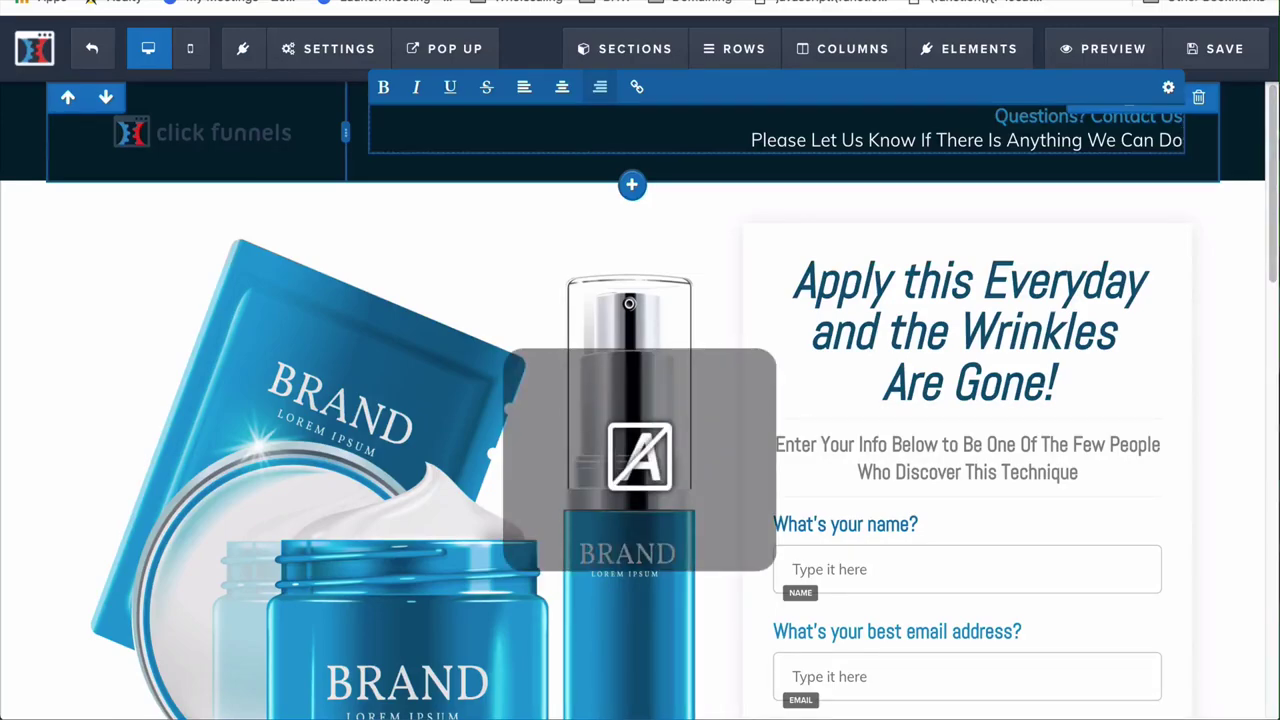
type("!")
Link "Questions?" to help.clickfunnels.com and give the link a light blue colour
left_click_drag(994, 118, 1088, 127)
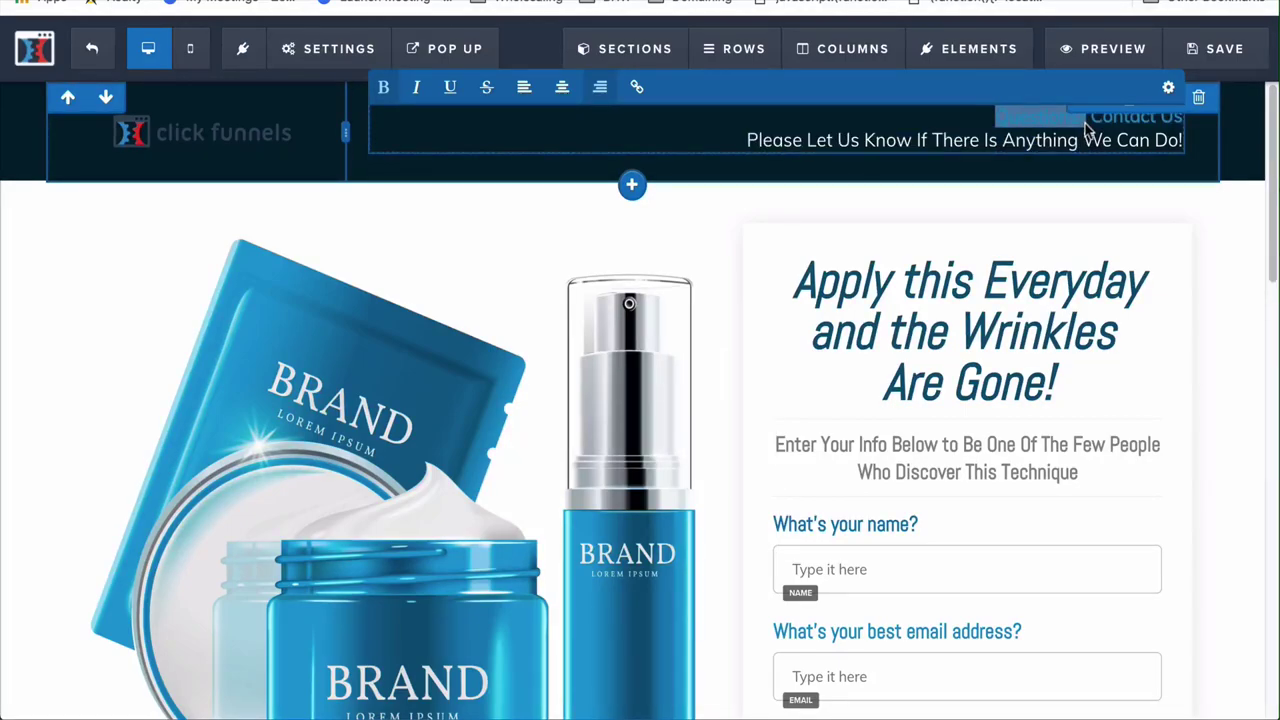
left_click(640, 94)
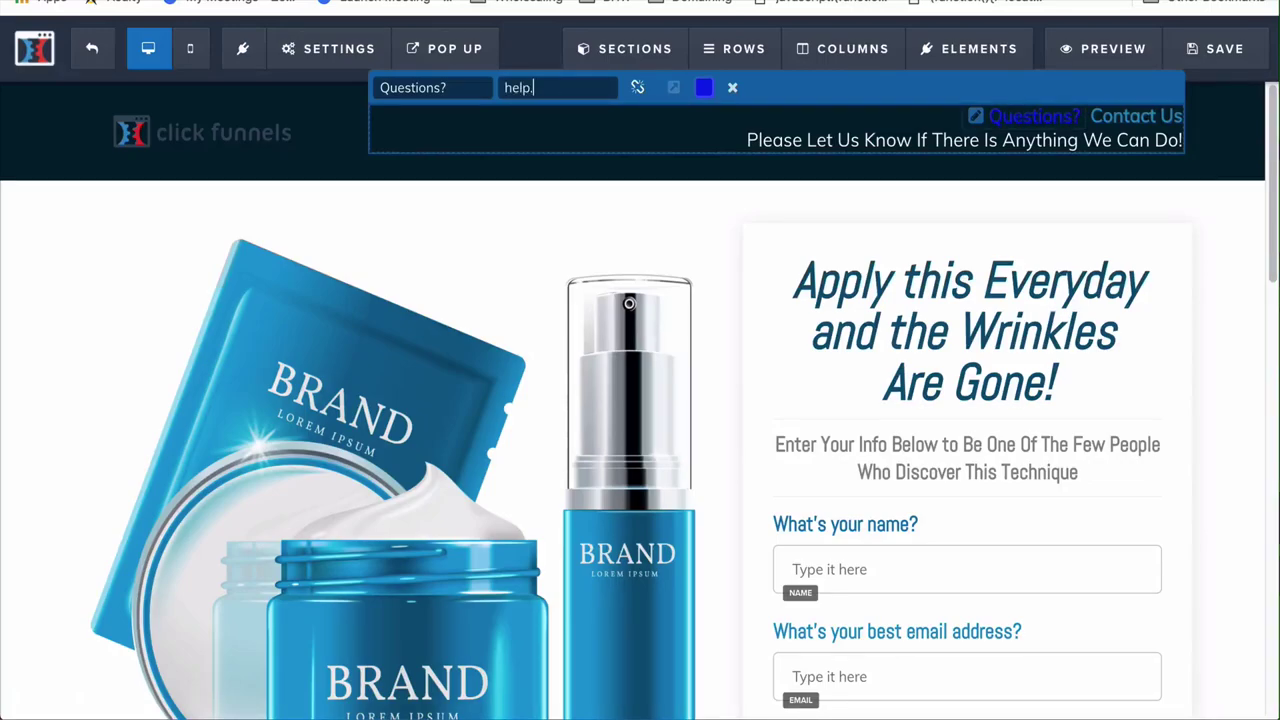
type("ls.com")
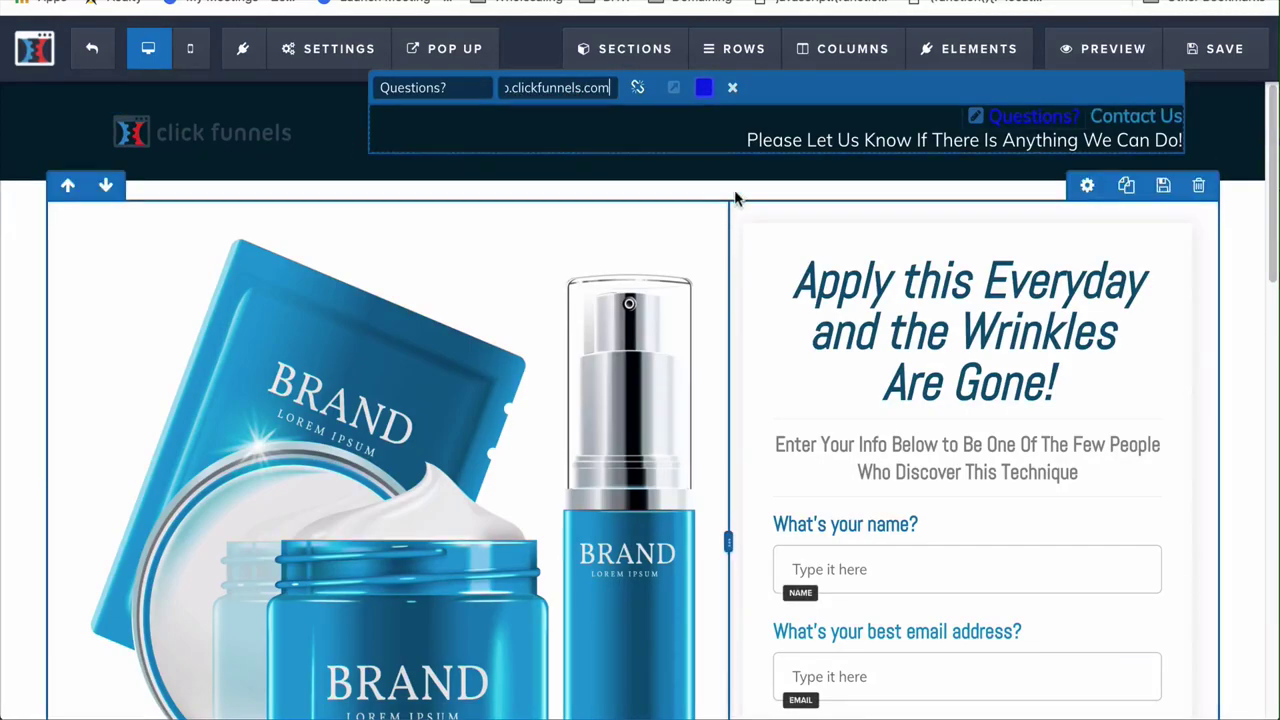
left_click(705, 90)
left_click(757, 131)
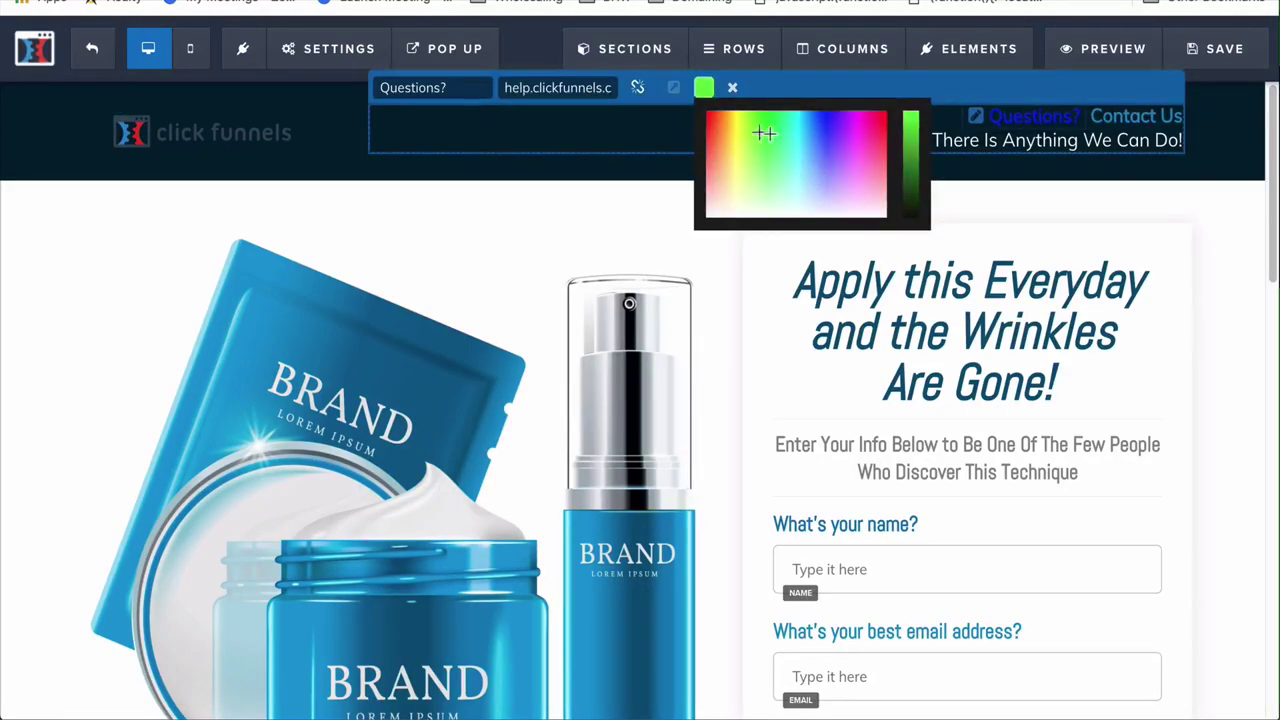
left_click(815, 145)
left_click(781, 150)
left_click(803, 145)
left_click(817, 160)
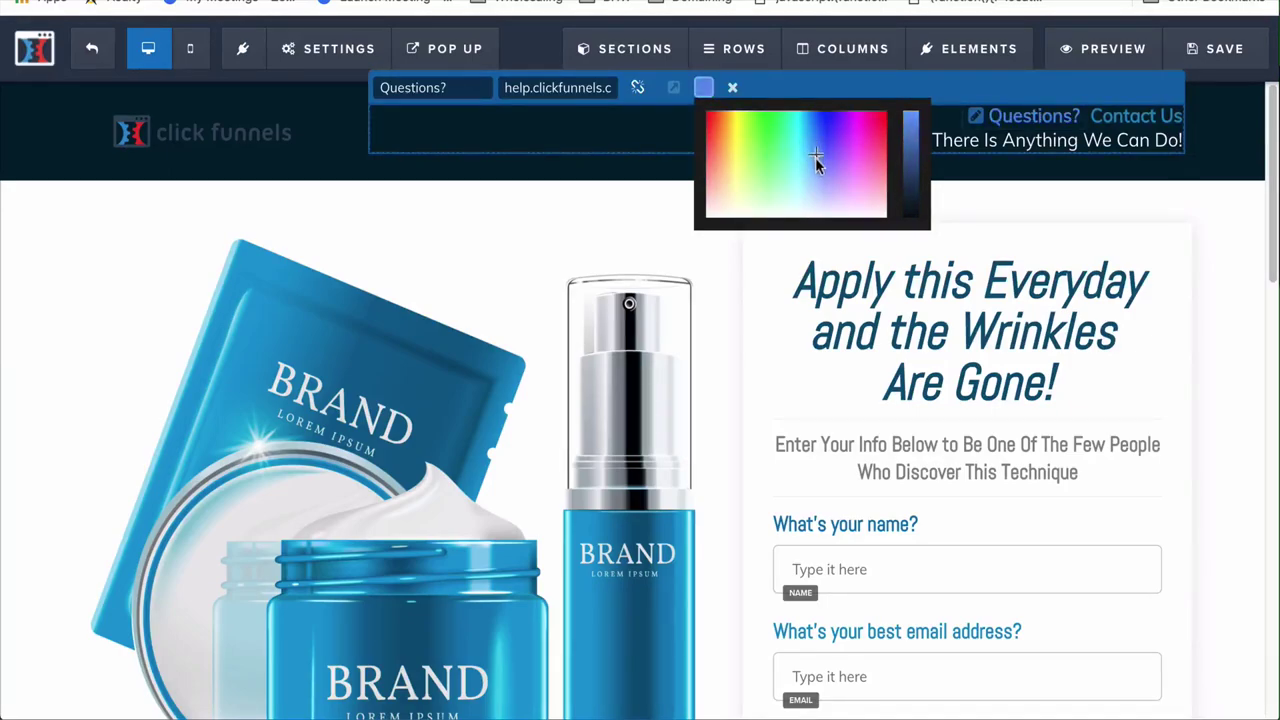
left_click(634, 182)
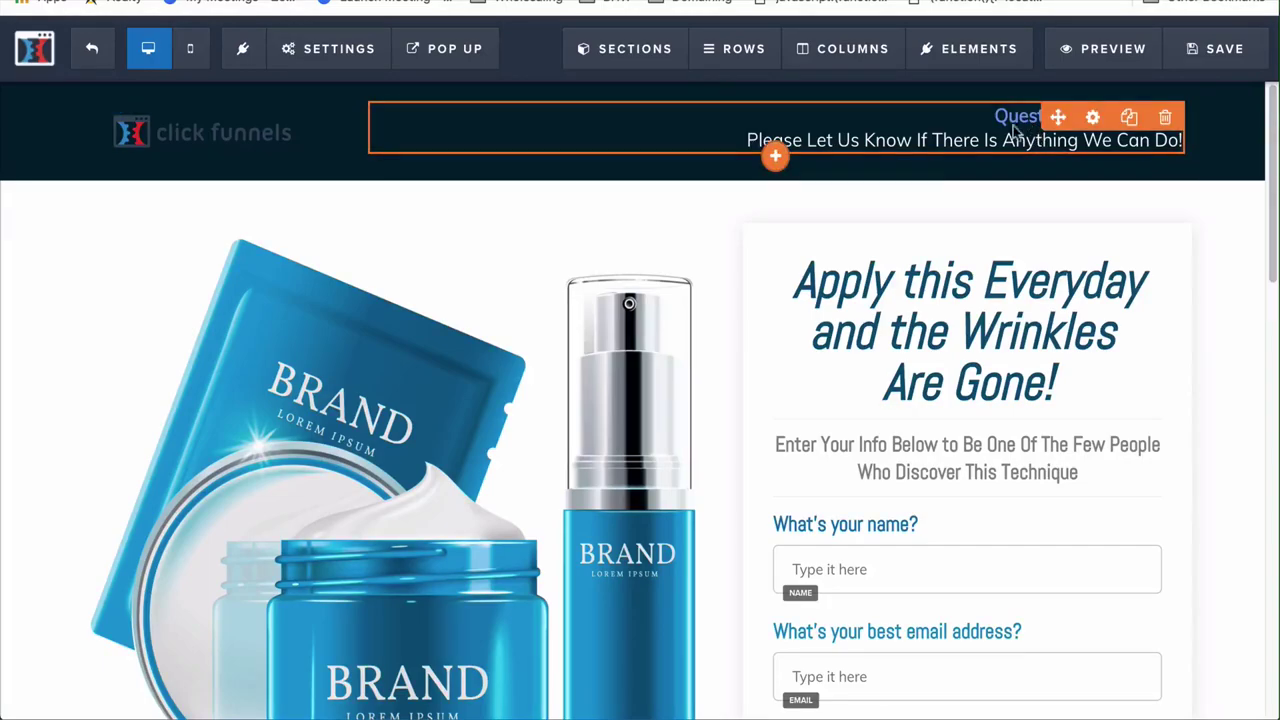
scroll(815, 286, "down", 3)
scroll(830, 287, "up", 1)
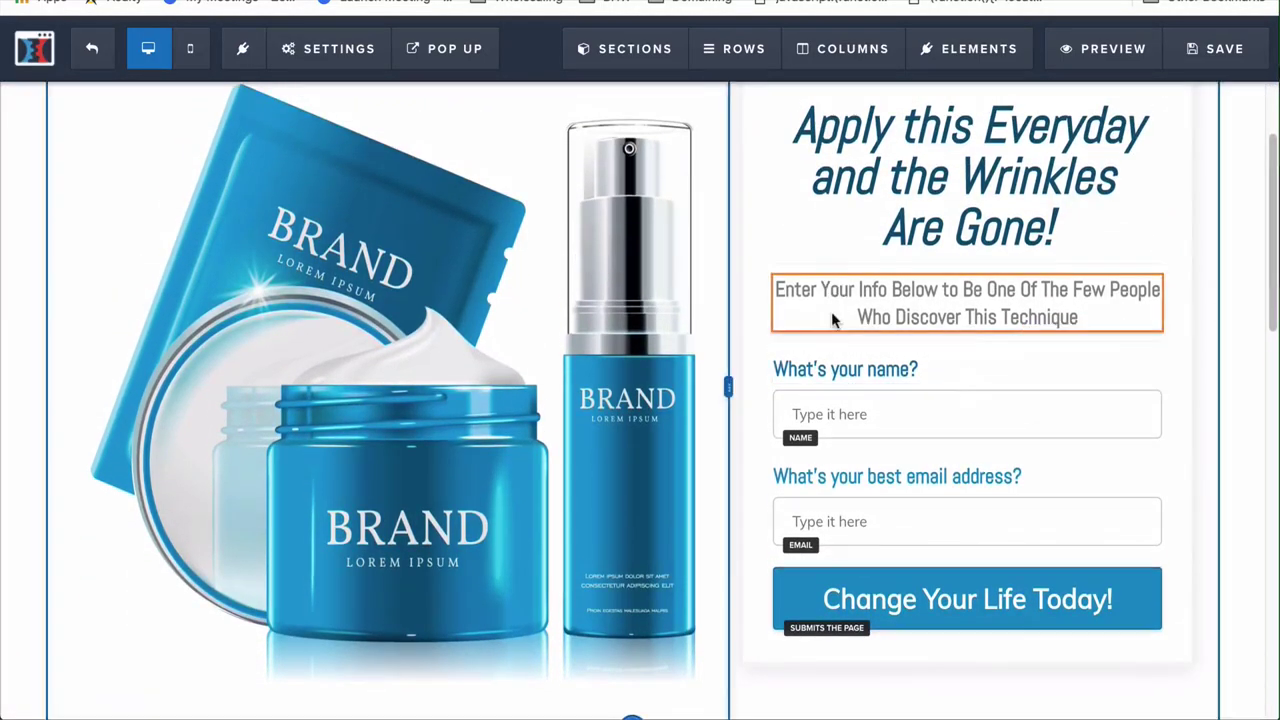
Replace the skincare bottles product image with the WIN $500 MAC Cosmetics gift card graphic
scroll(625, 286, "up", 1)
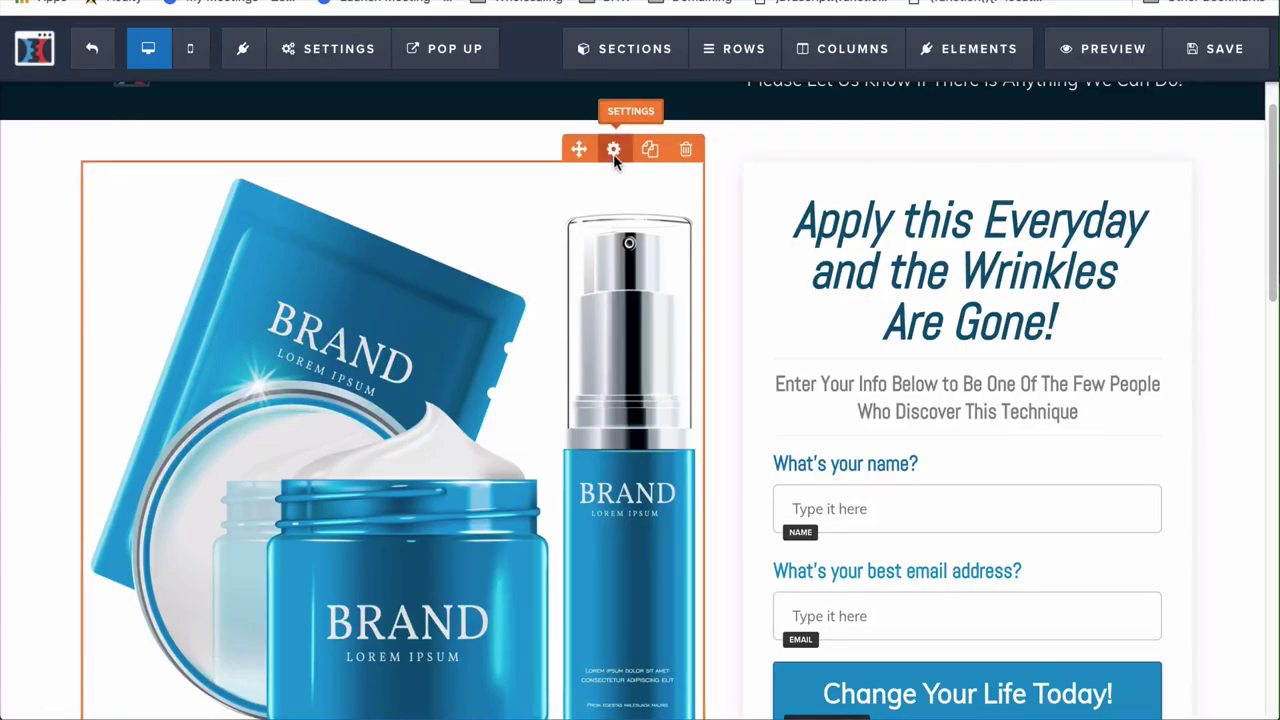
left_click(614, 152)
left_click(1236, 284)
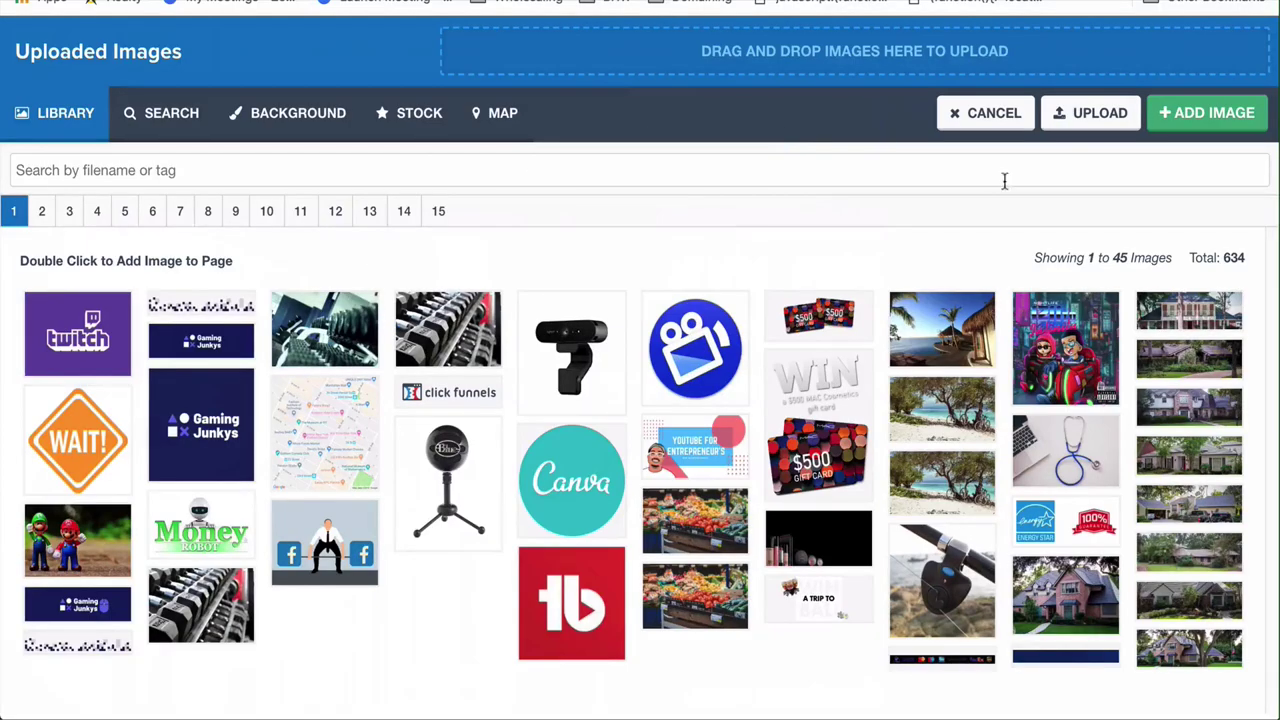
left_click(822, 455)
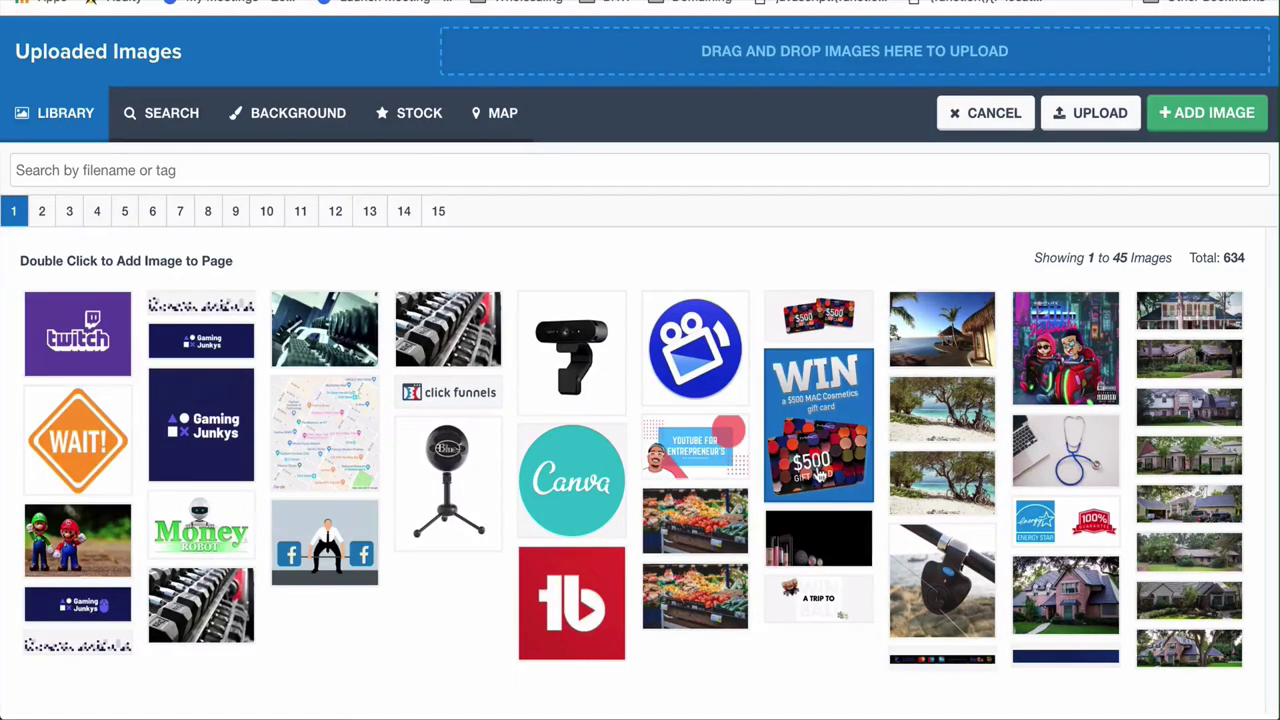
left_click(1210, 113)
left_click(420, 412)
scroll(612, 425, "down", 3)
scroll(616, 446, "up", 4)
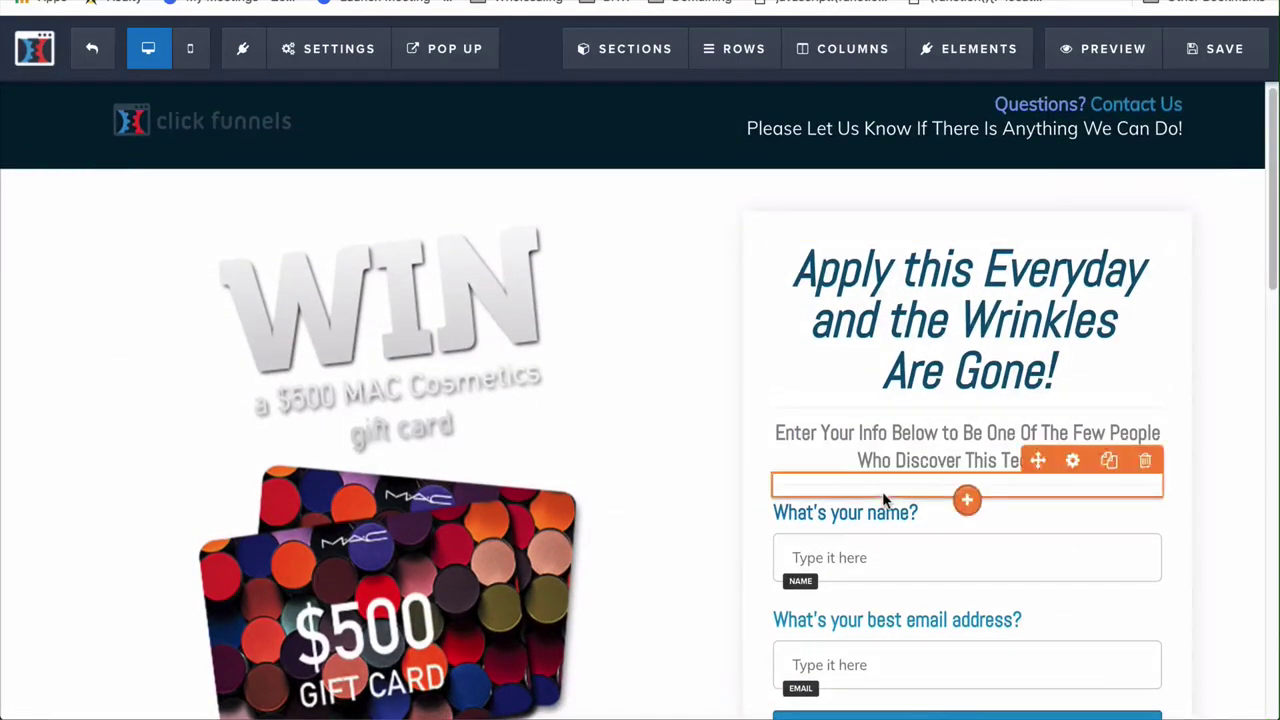
Duplicate the "What's your name?" heading and move the Name input above the copy
scroll(851, 289, "down", 3)
mouse_move(900, 325)
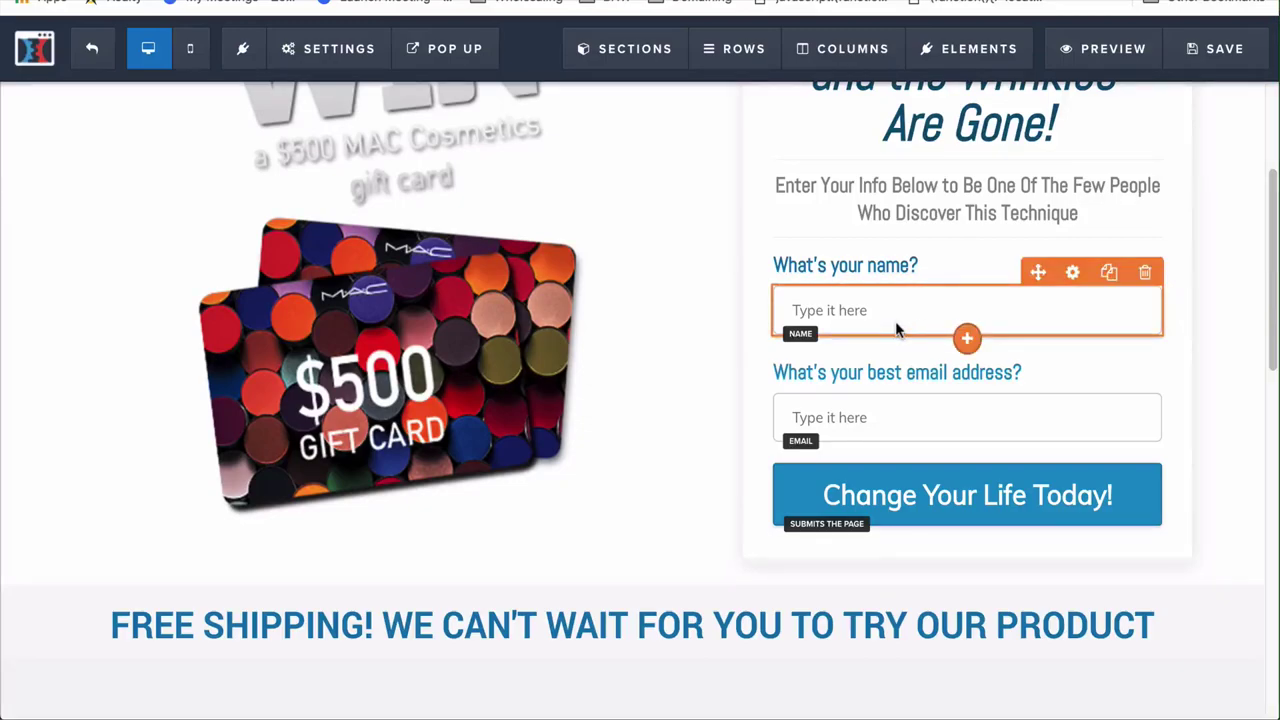
left_click(966, 338)
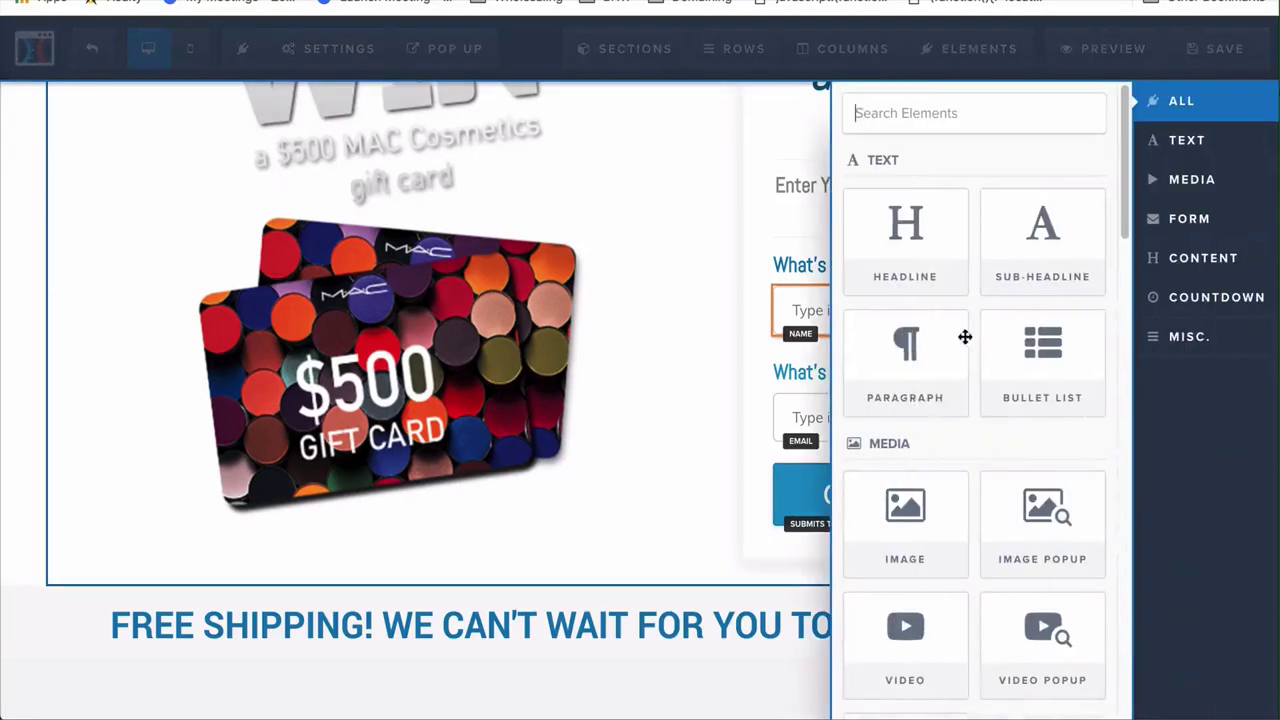
left_click(826, 320)
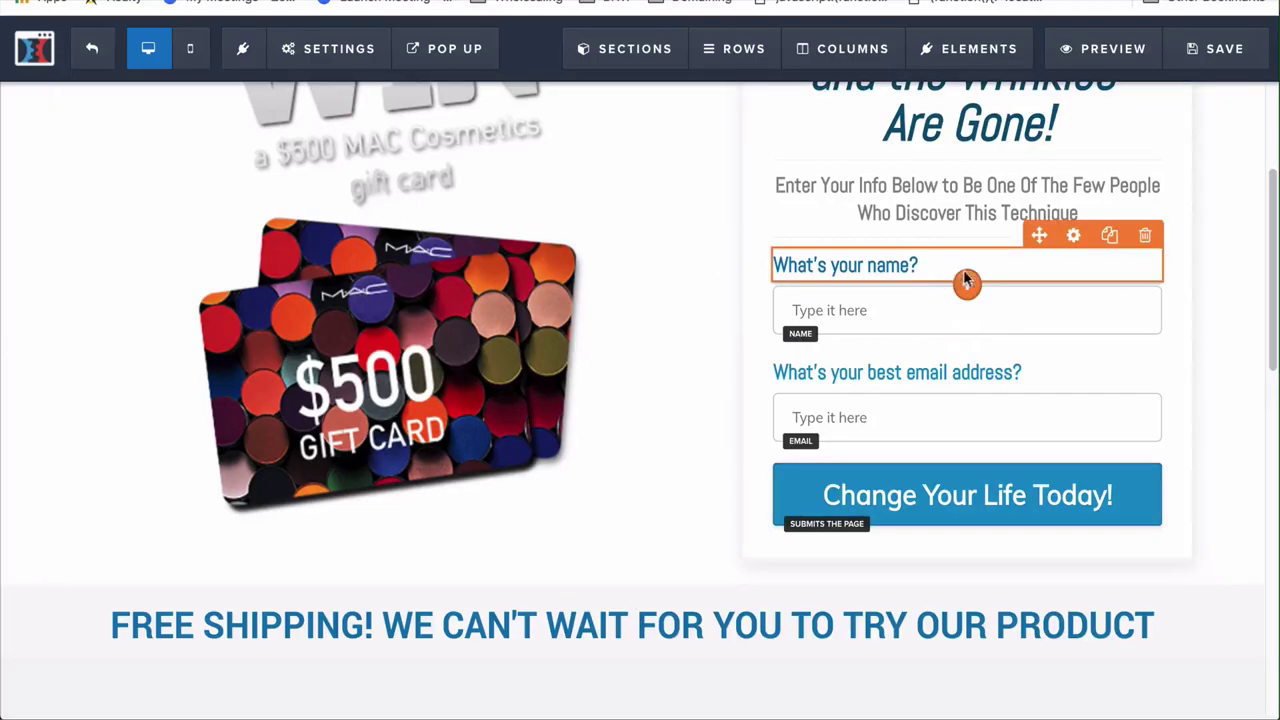
left_click(1113, 240)
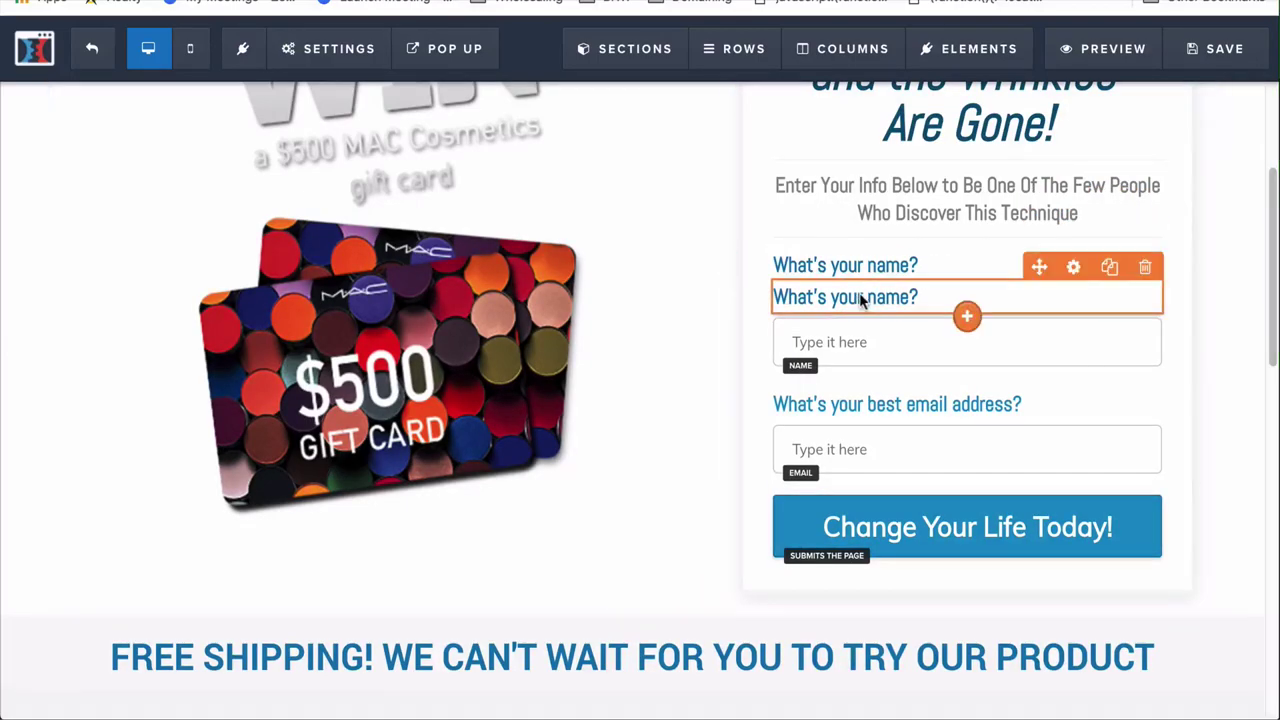
left_click_drag(843, 375, 830, 372)
Change the copied heading to read "What's your phone number?"
left_click(906, 352)
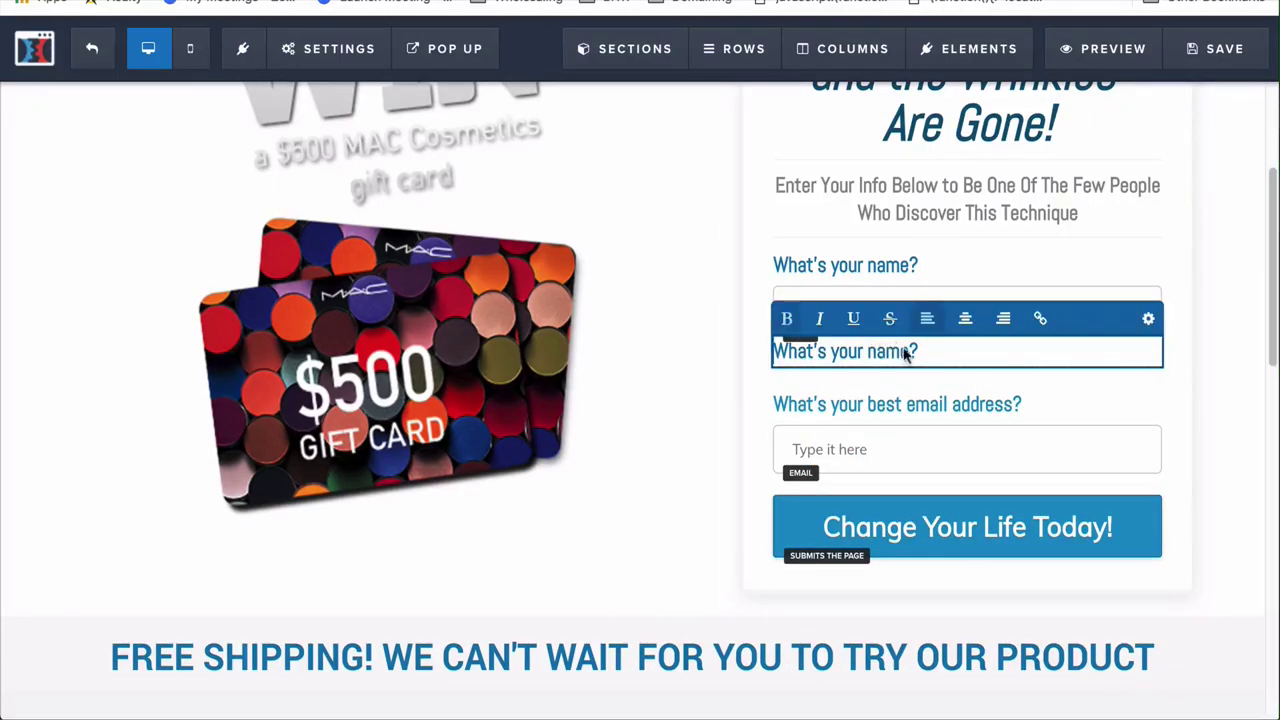
left_click_drag(924, 358, 866, 358)
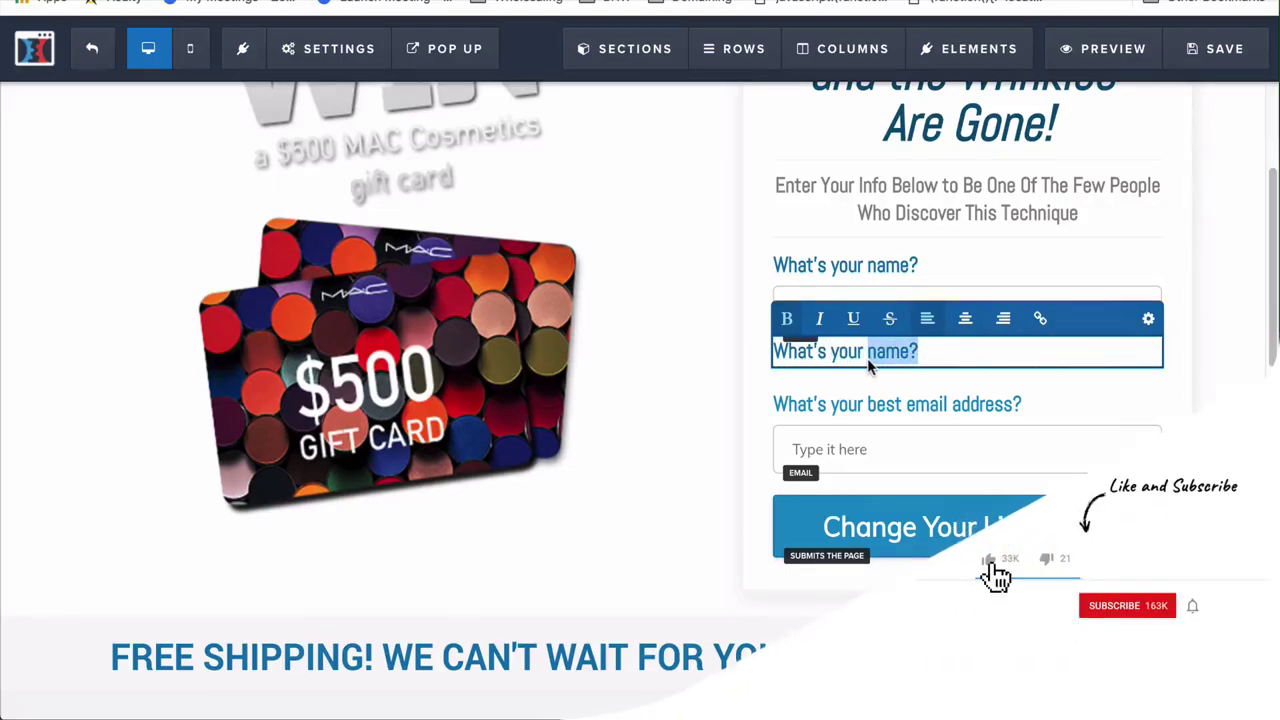
type("phine")
key("BackSpace")
key("BackSpace")
key("BackSpace")
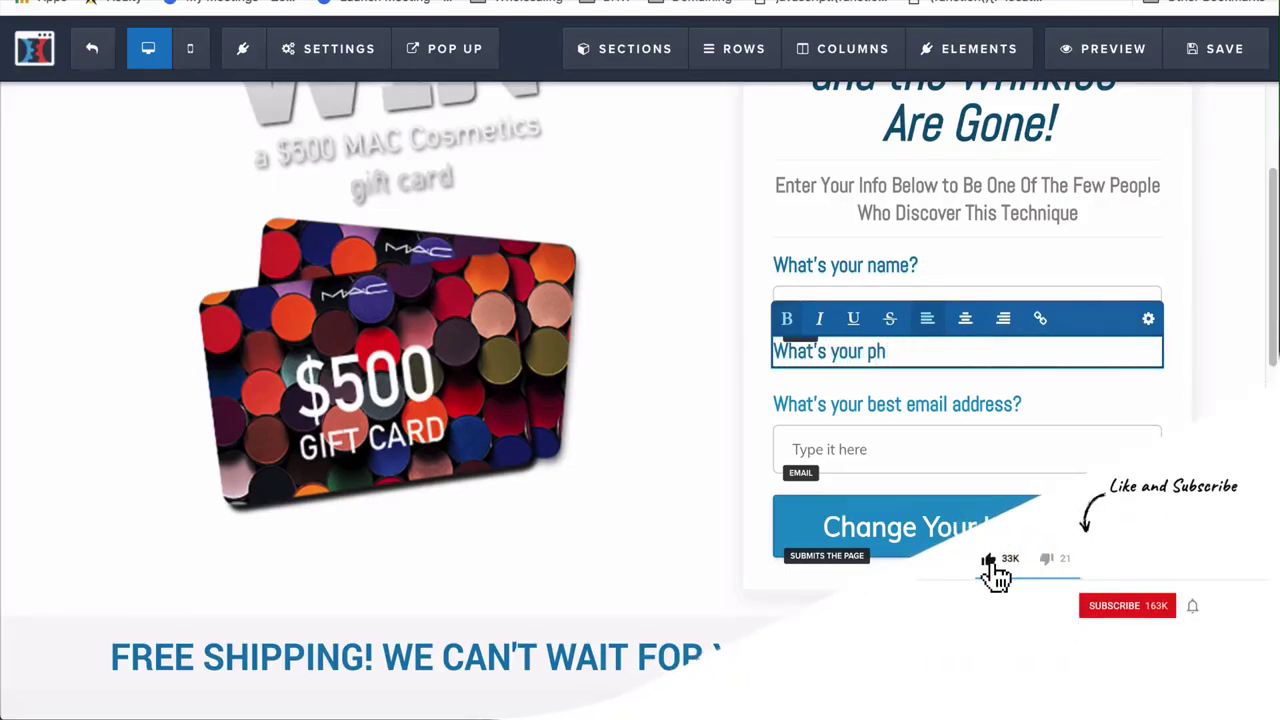
type("one number?")
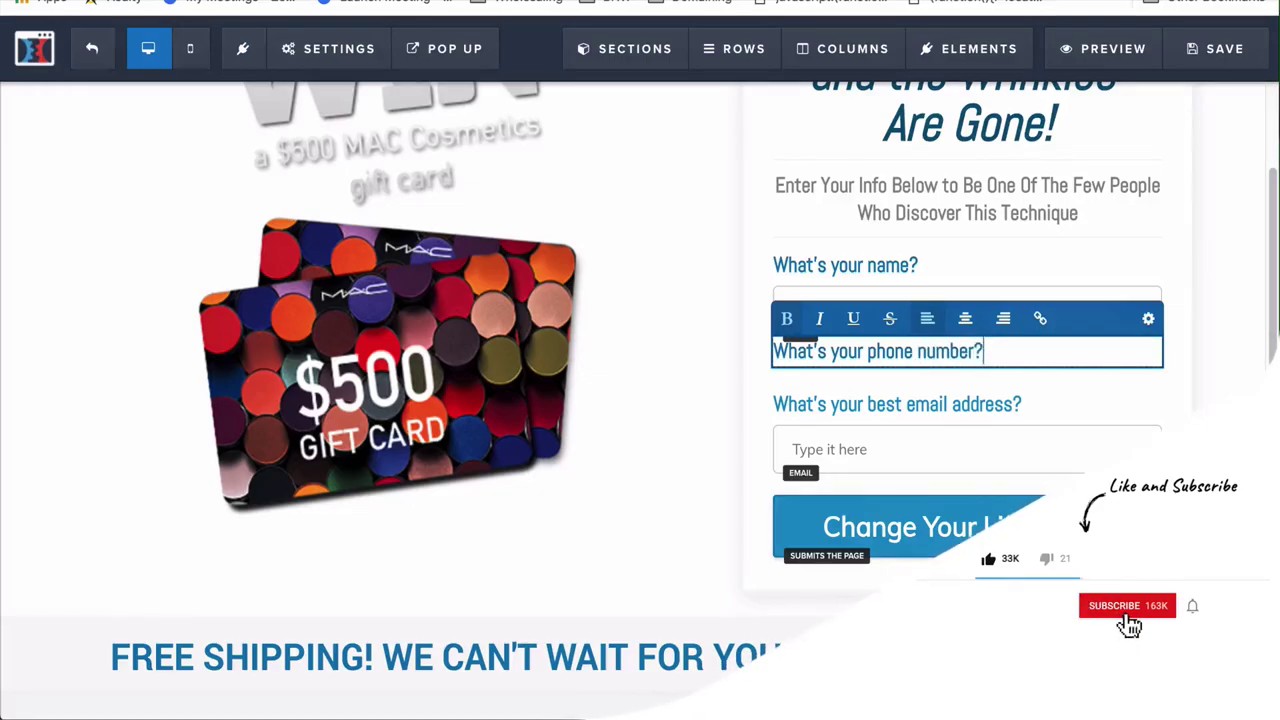
left_click(733, 407)
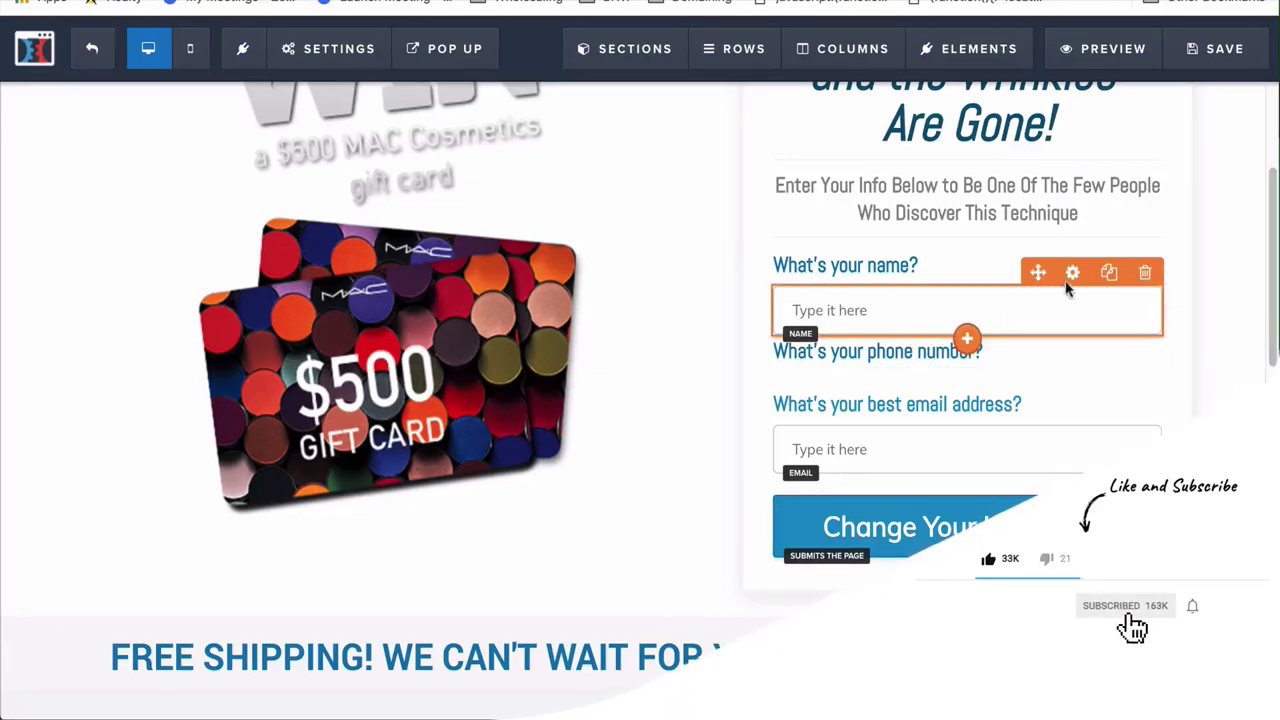
Duplicate the name input below the phone heading and make it a Phone Number field
left_click(1107, 273)
mouse_move(882, 385)
left_mouse_down()
mouse_move(871, 512)
mouse_move(851, 509)
mouse_move(851, 421)
left_mouse_up()
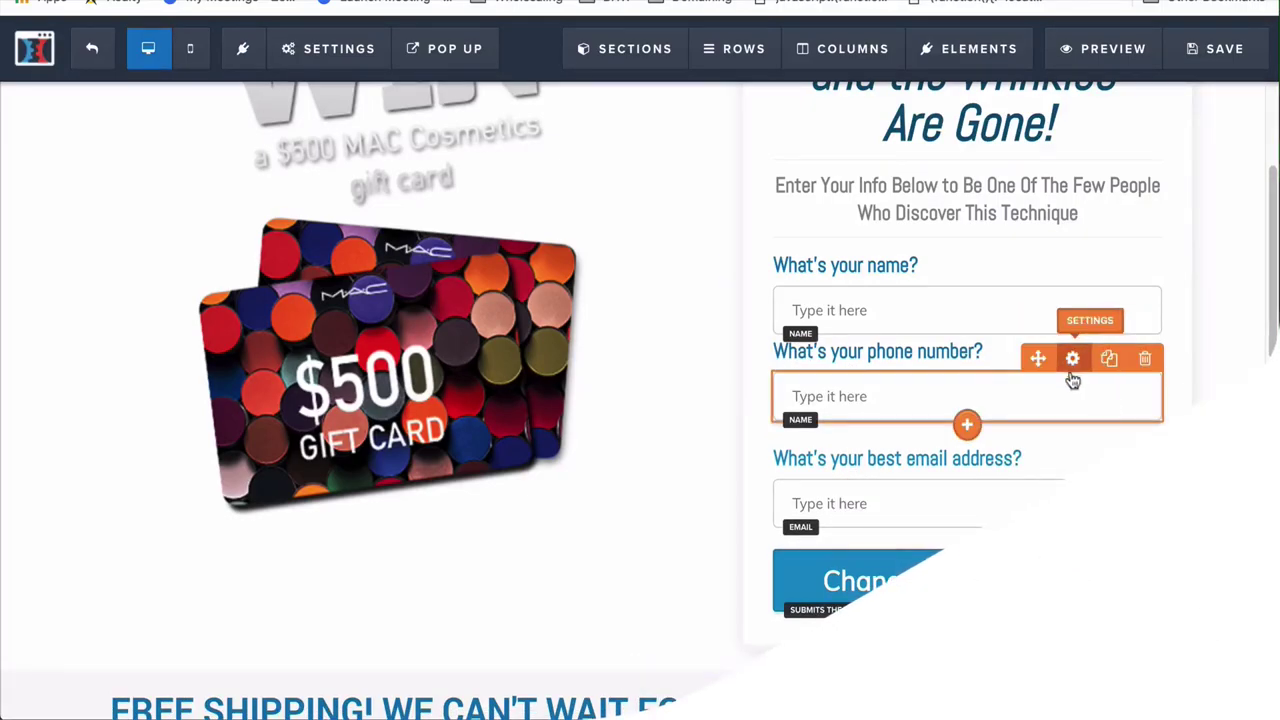
left_click(1072, 360)
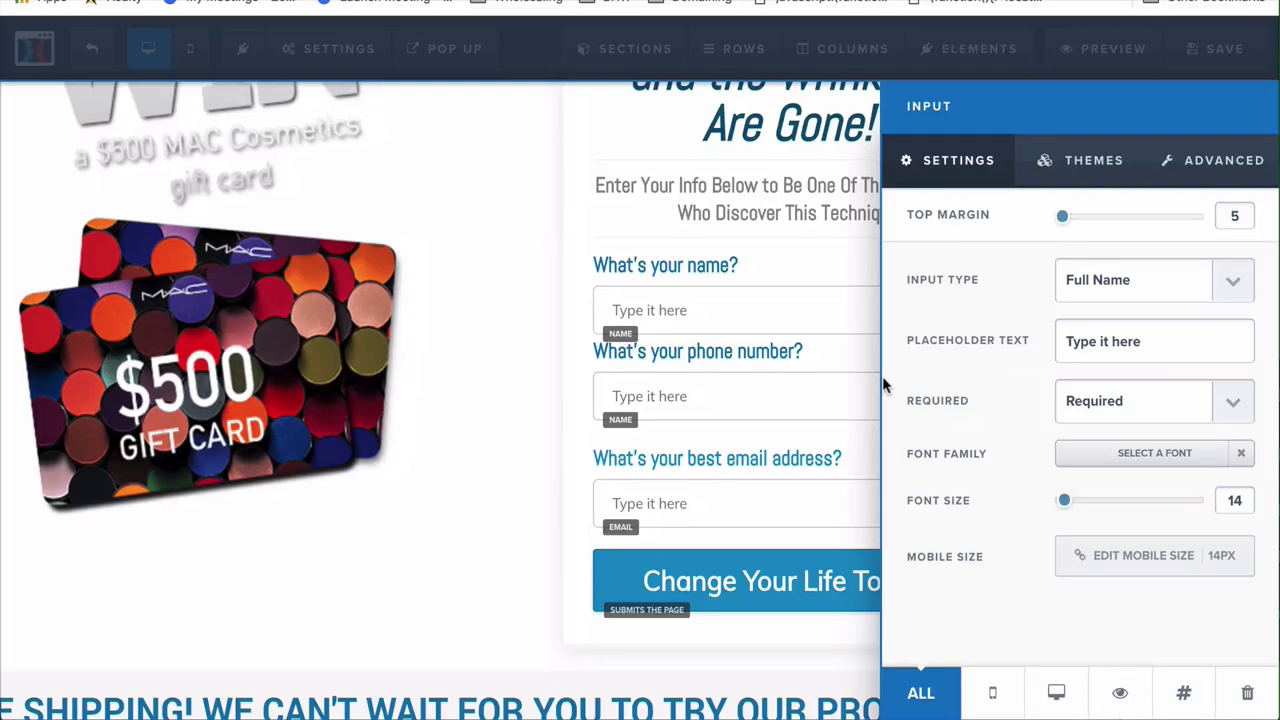
left_click(1230, 286)
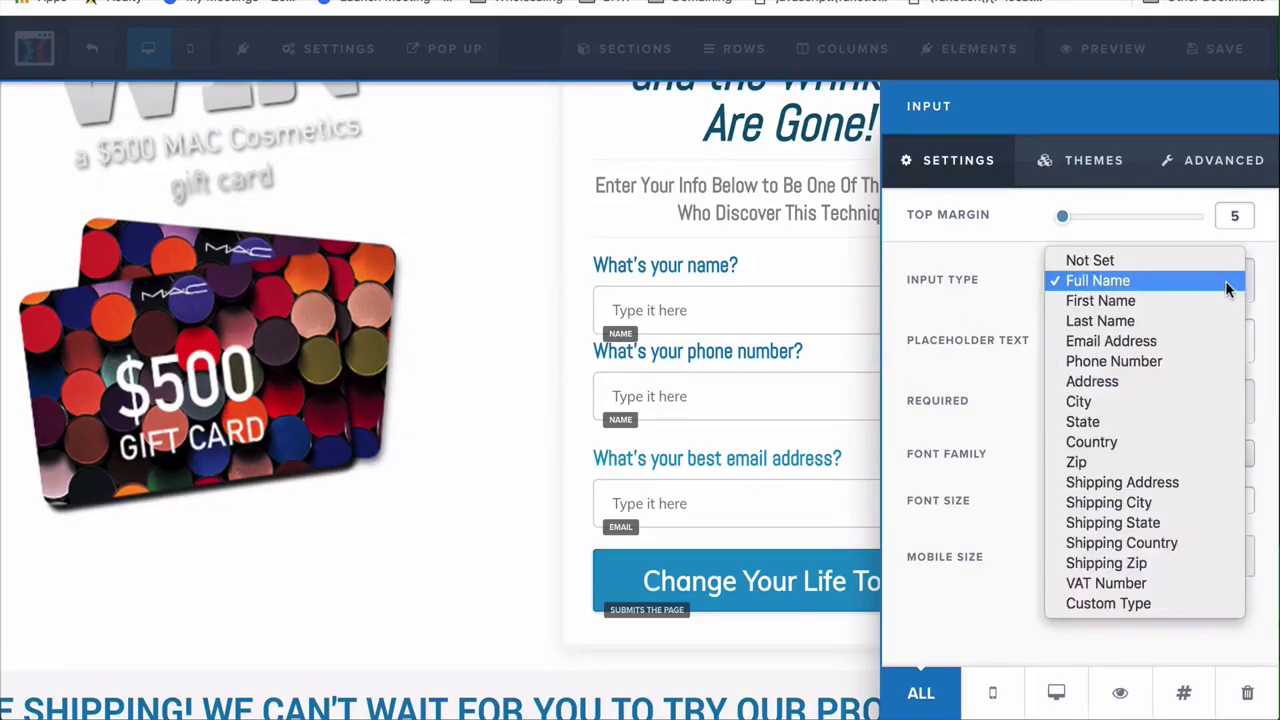
left_click(1172, 366)
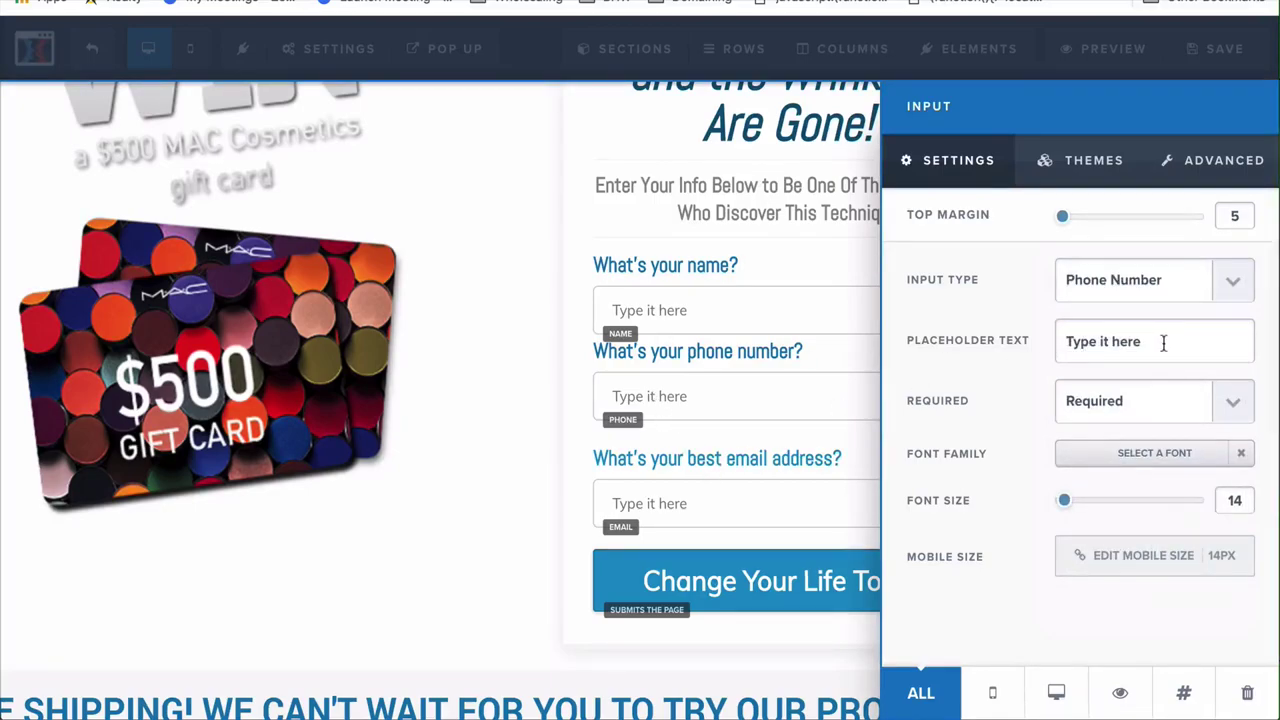
Set the phone field's placeholder to "Type it here (optional)" and keep it required
left_click(1156, 342)
type("(optional")
left_click(1117, 400)
left_click(862, 434)
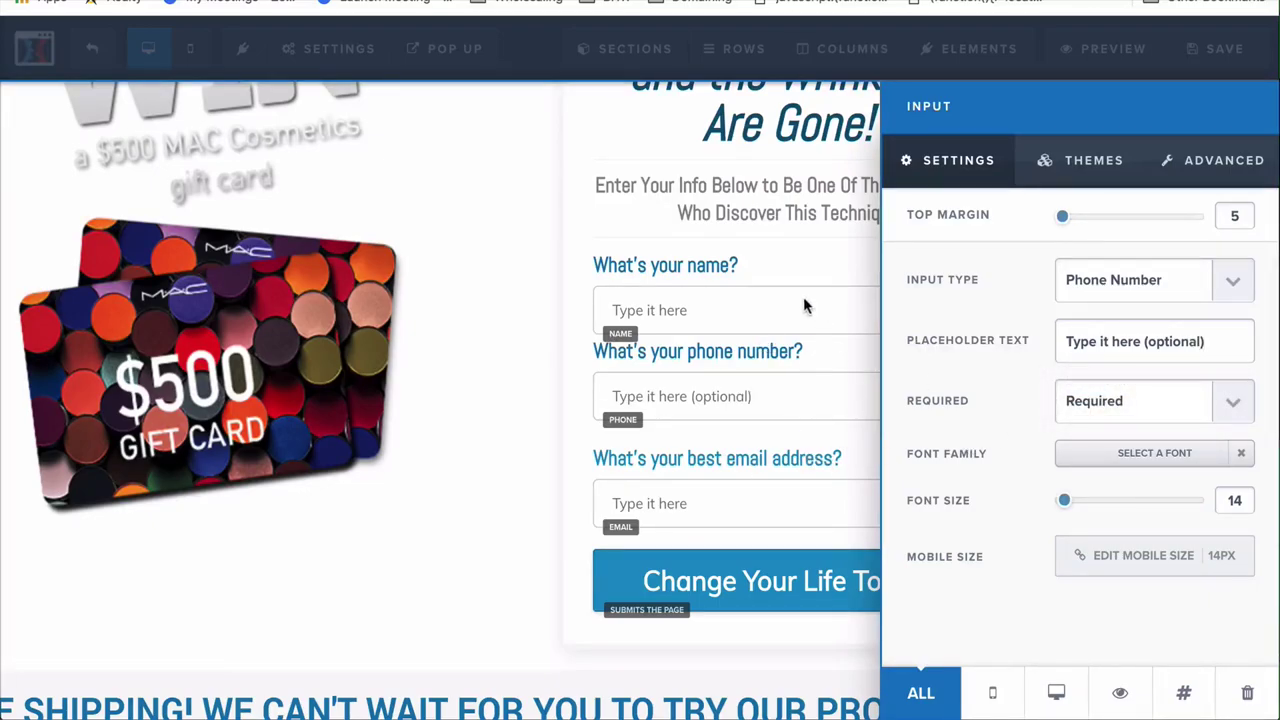
left_click(744, 311)
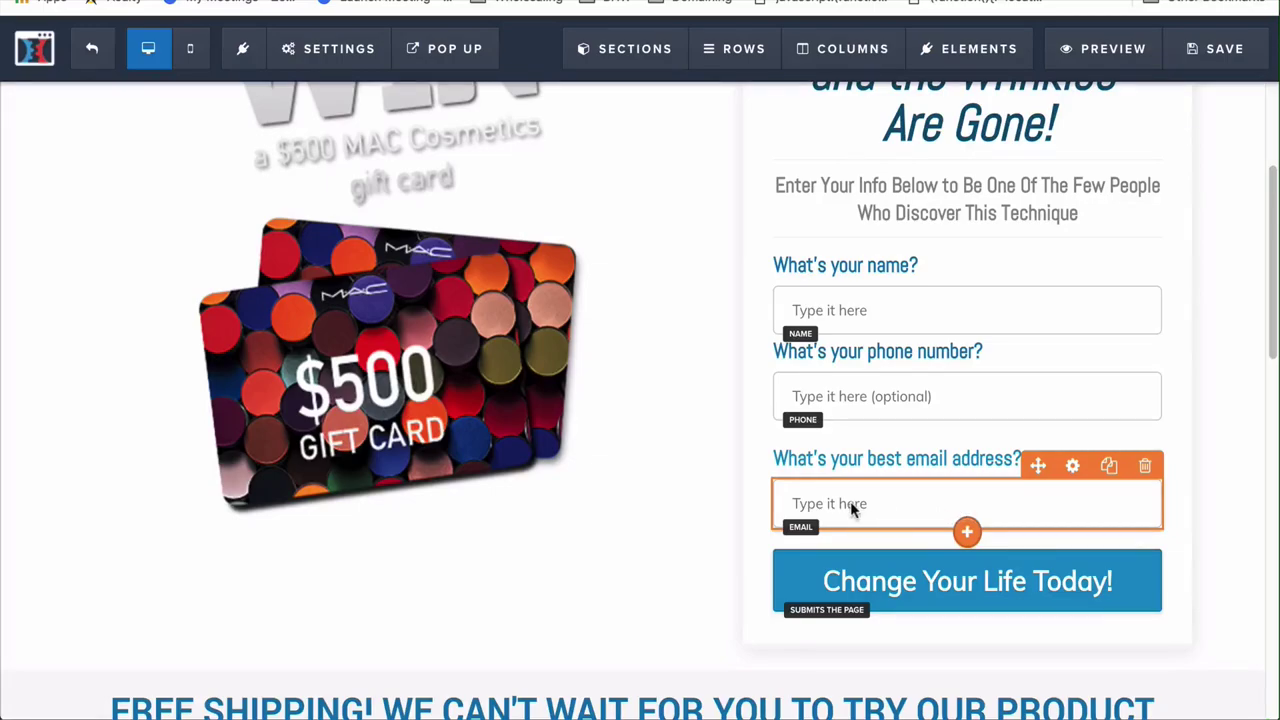
scroll(850, 501, "down", 2)
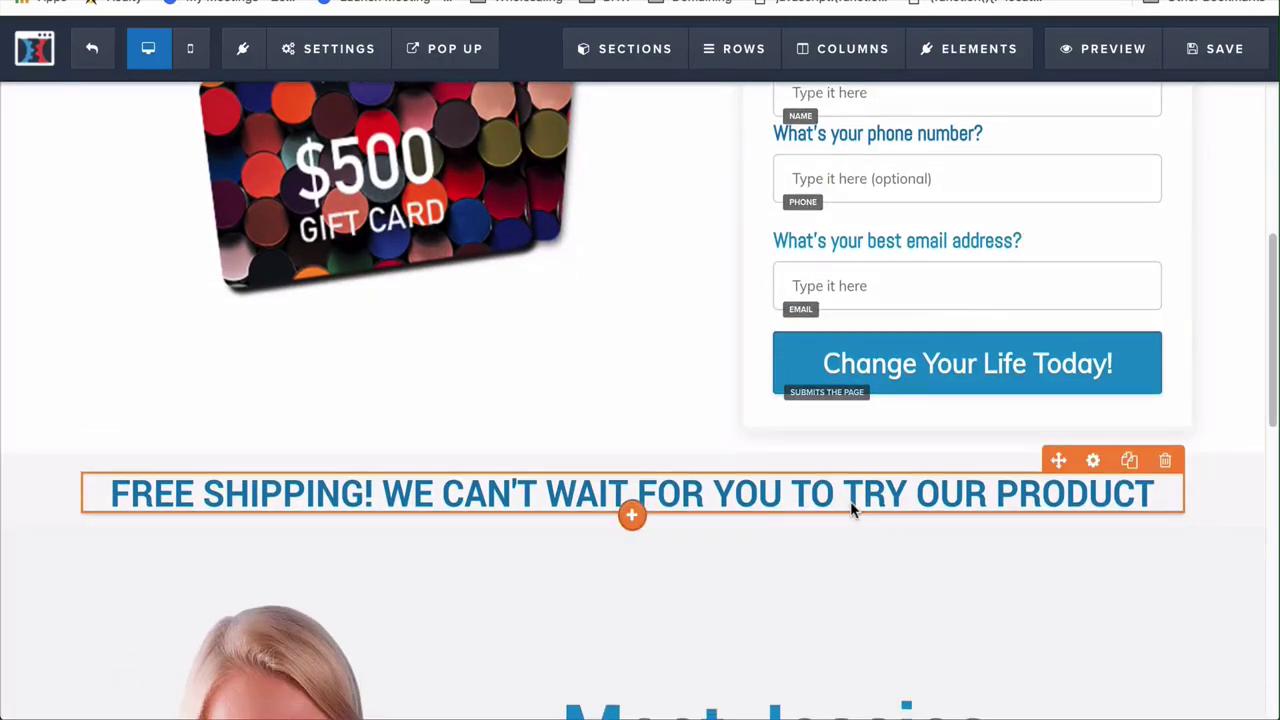
scroll(850, 501, "down", 8)
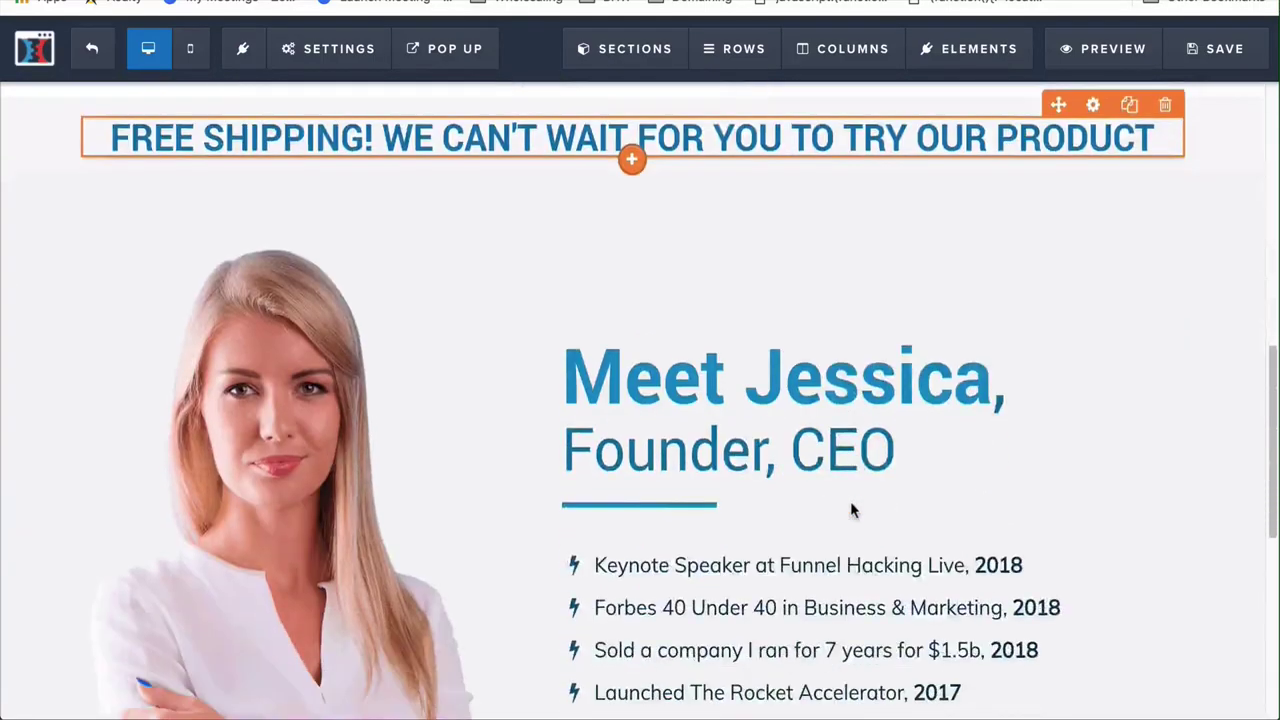
scroll(850, 501, "up", 5)
scroll(850, 509, "up", 3)
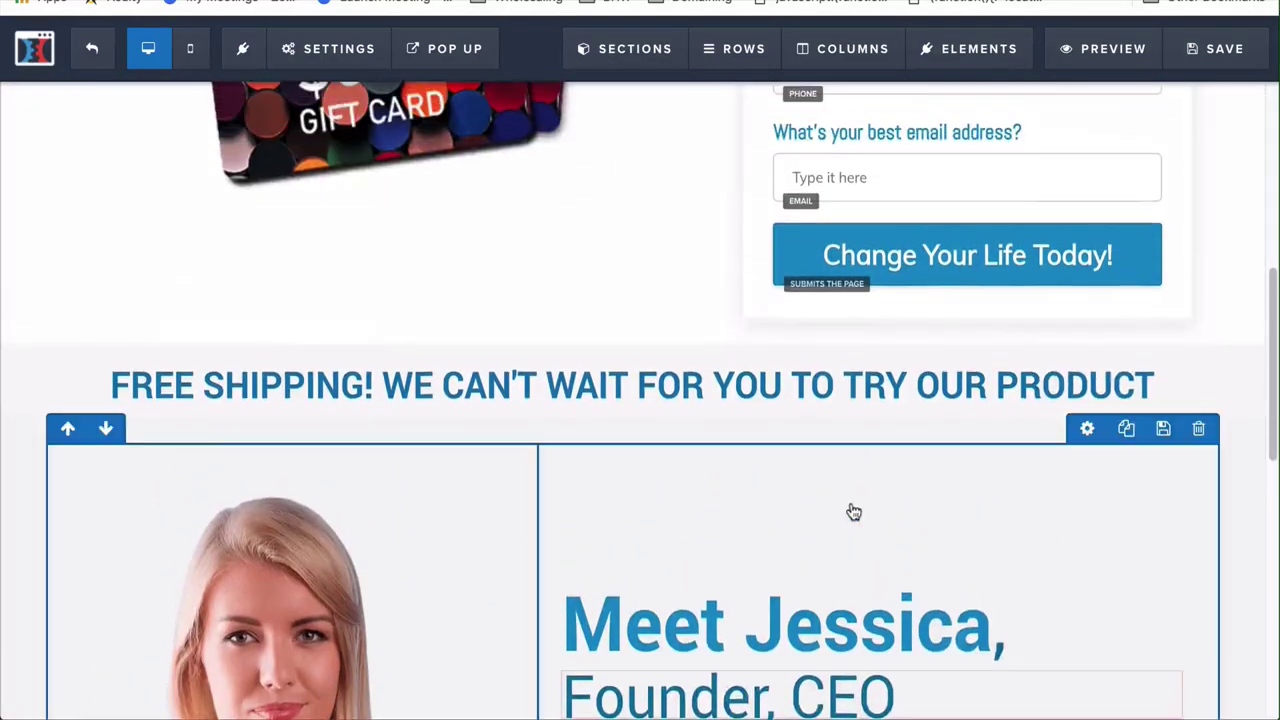
scroll(850, 509, "down", 2)
scroll(853, 511, "down", 2)
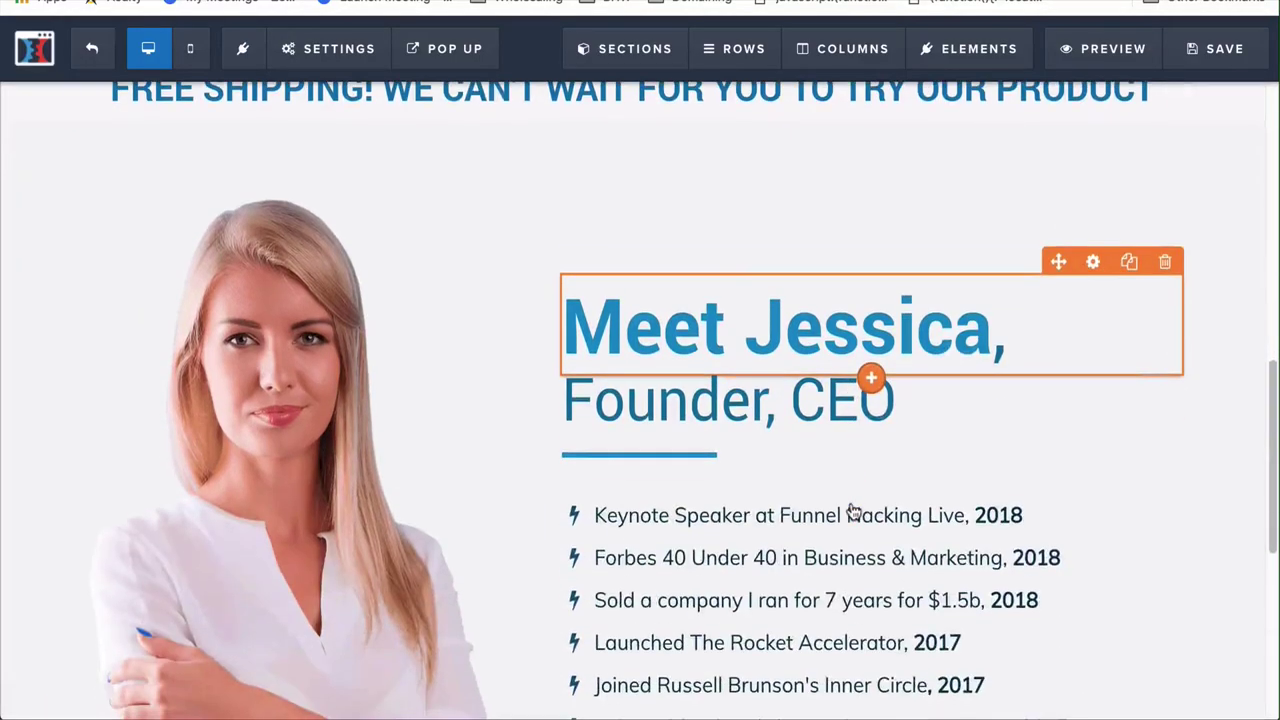
scroll(853, 511, "down", 2)
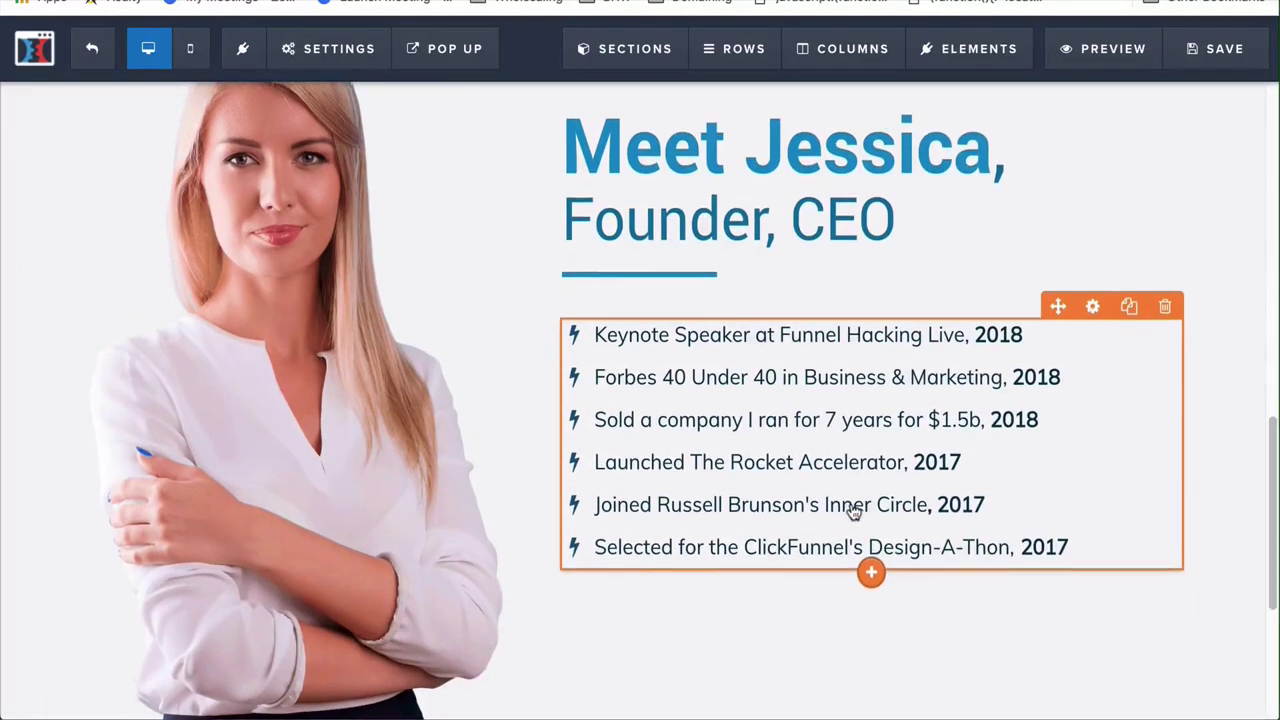
scroll(853, 511, "up", 1)
scroll(352, 405, "up", 2)
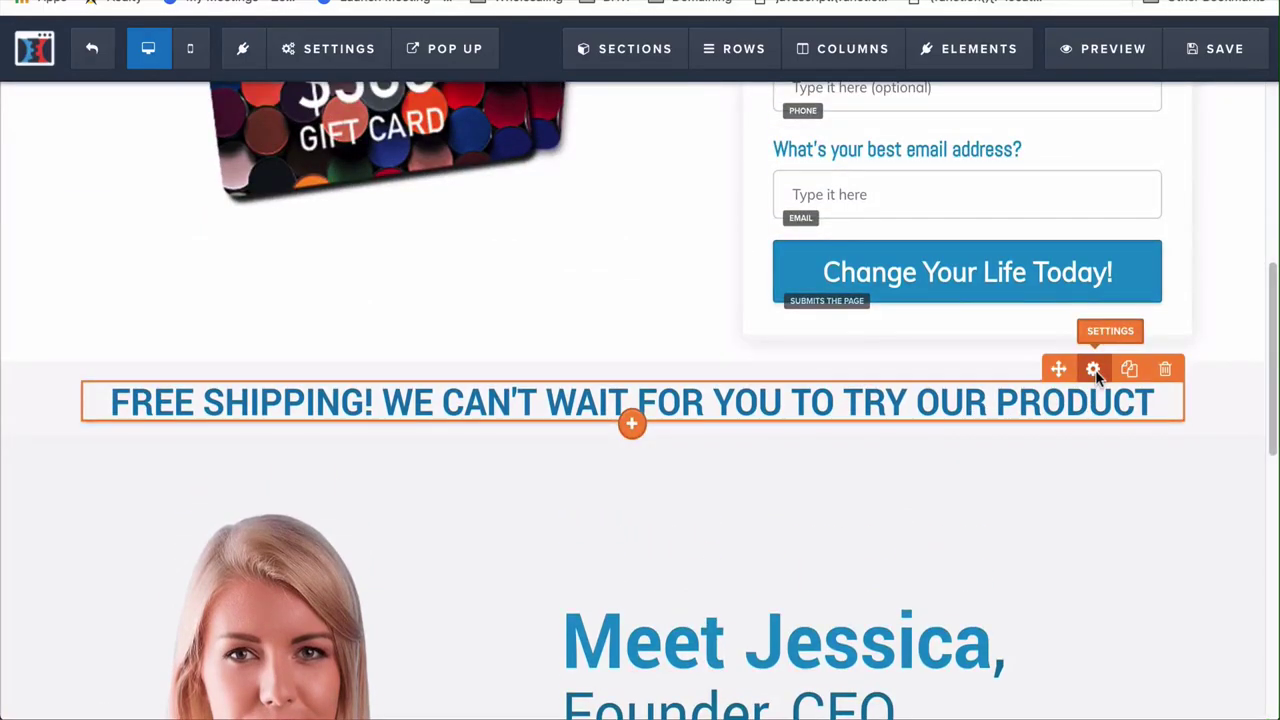
Set the FREE SHIPPING headline's text colour to orange and bold colour to dark navy
left_click(1094, 370)
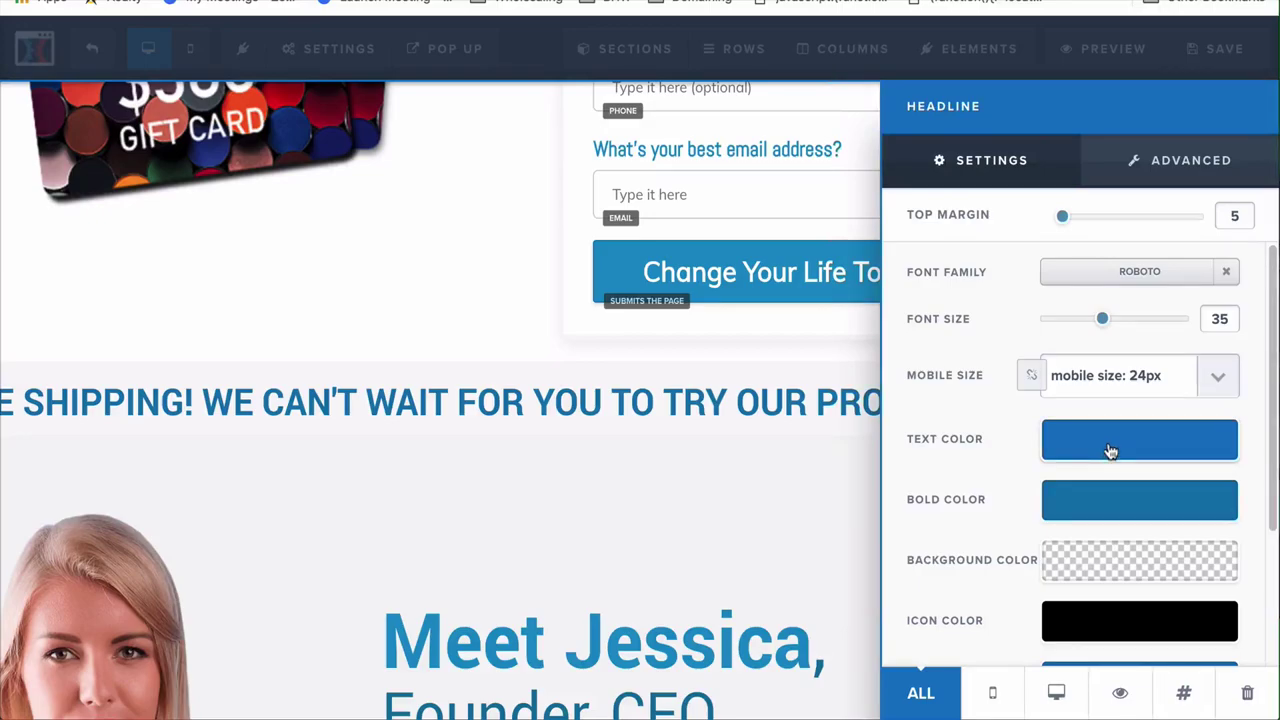
left_click(1111, 451)
left_click(1016, 327)
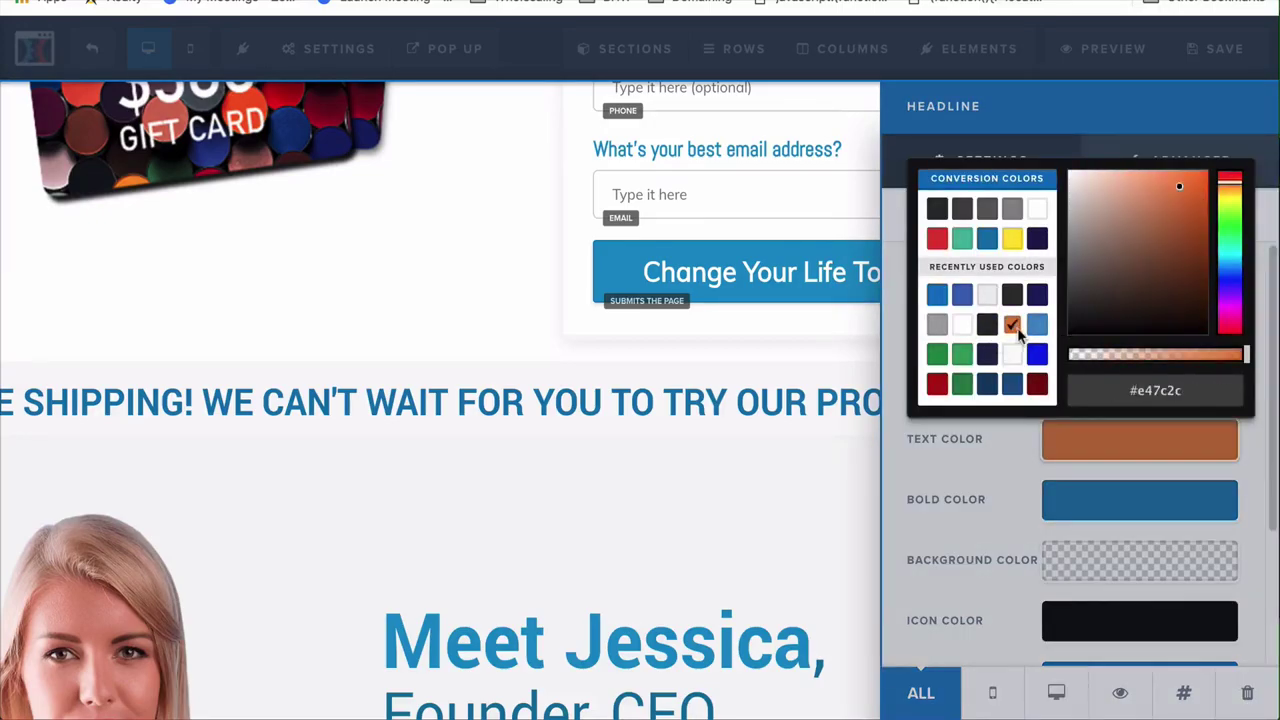
left_click(1062, 468)
left_click(1122, 499)
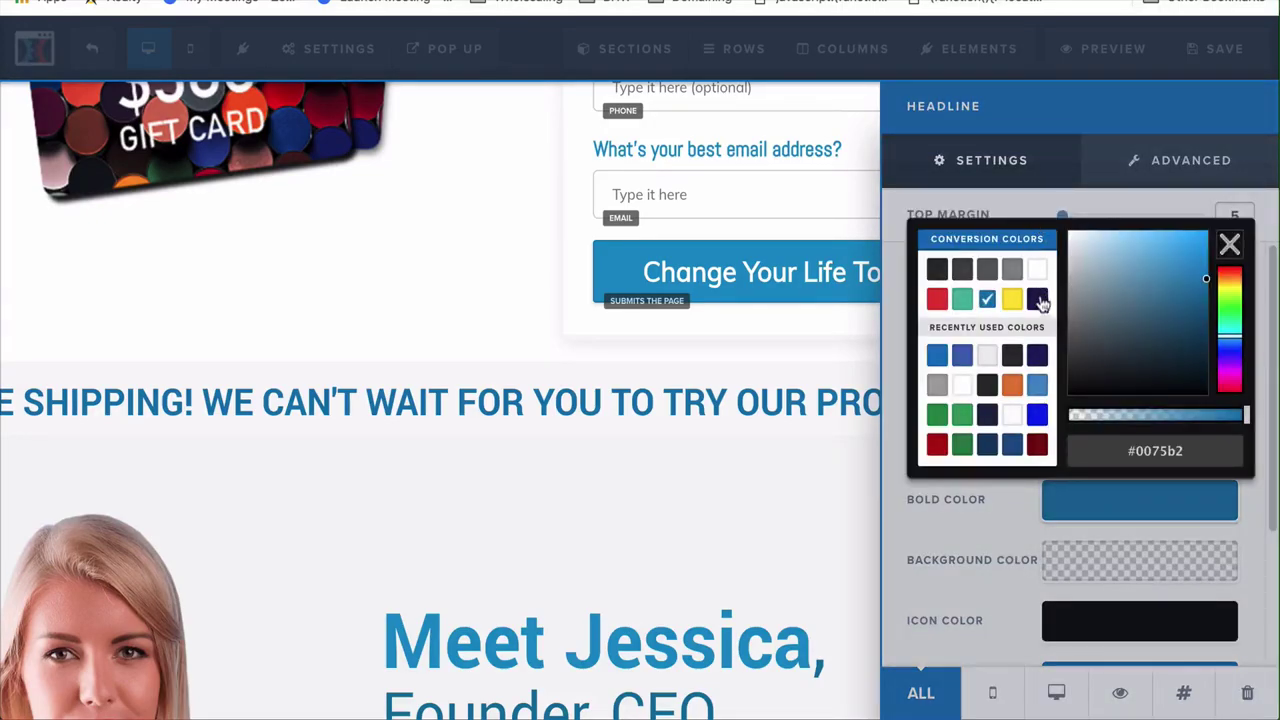
left_click(1037, 300)
left_click(786, 380)
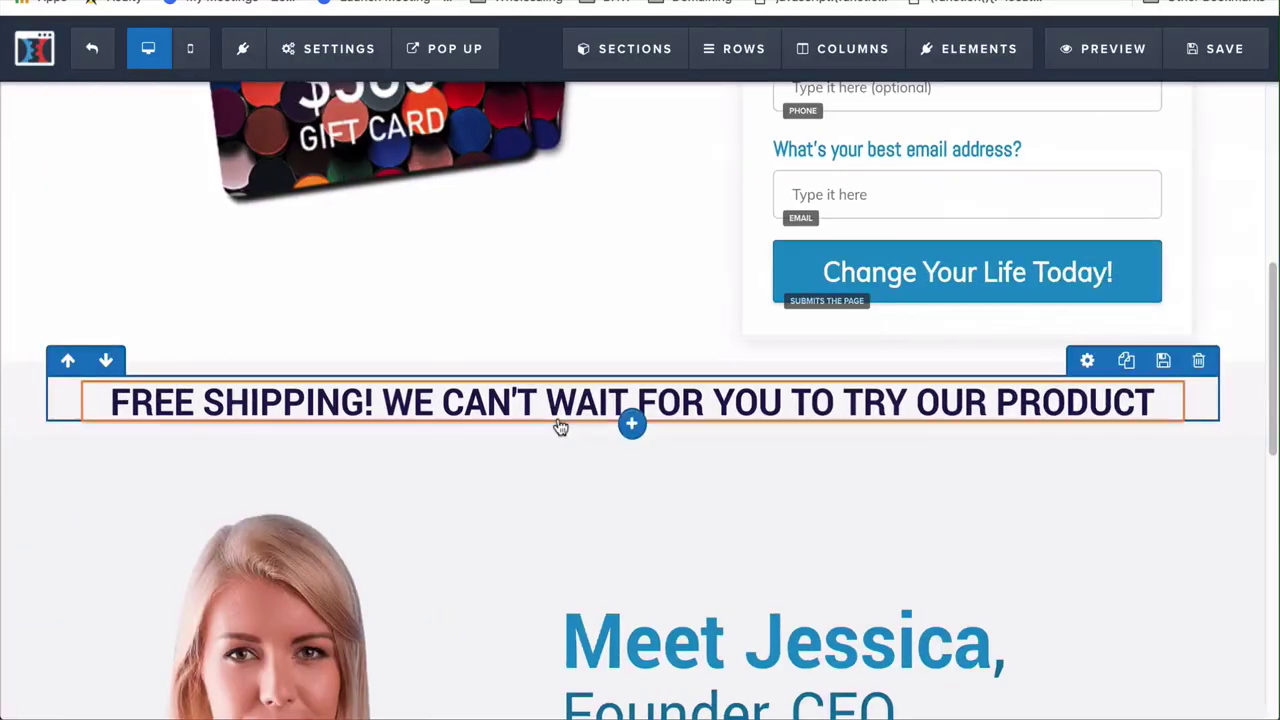
Remove bold from the words following "FREE SHIPPING!" in the headline
left_click(418, 401)
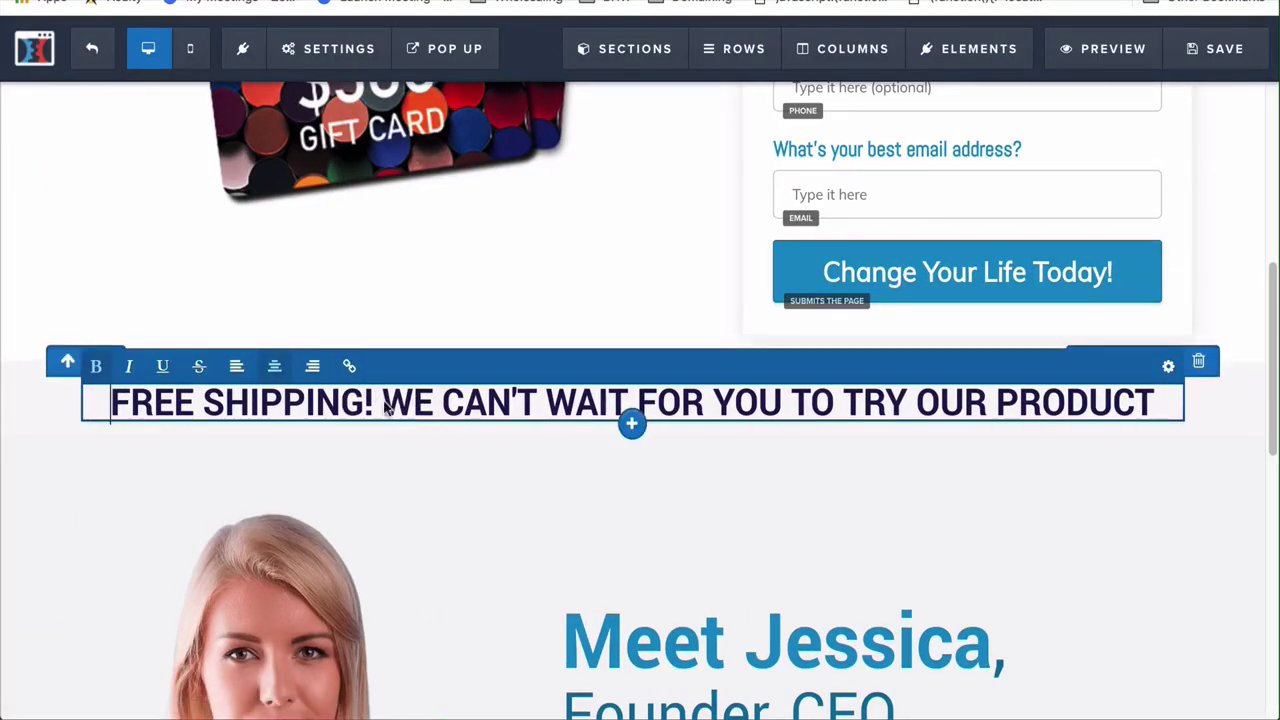
left_click_drag(382, 405, 1128, 392)
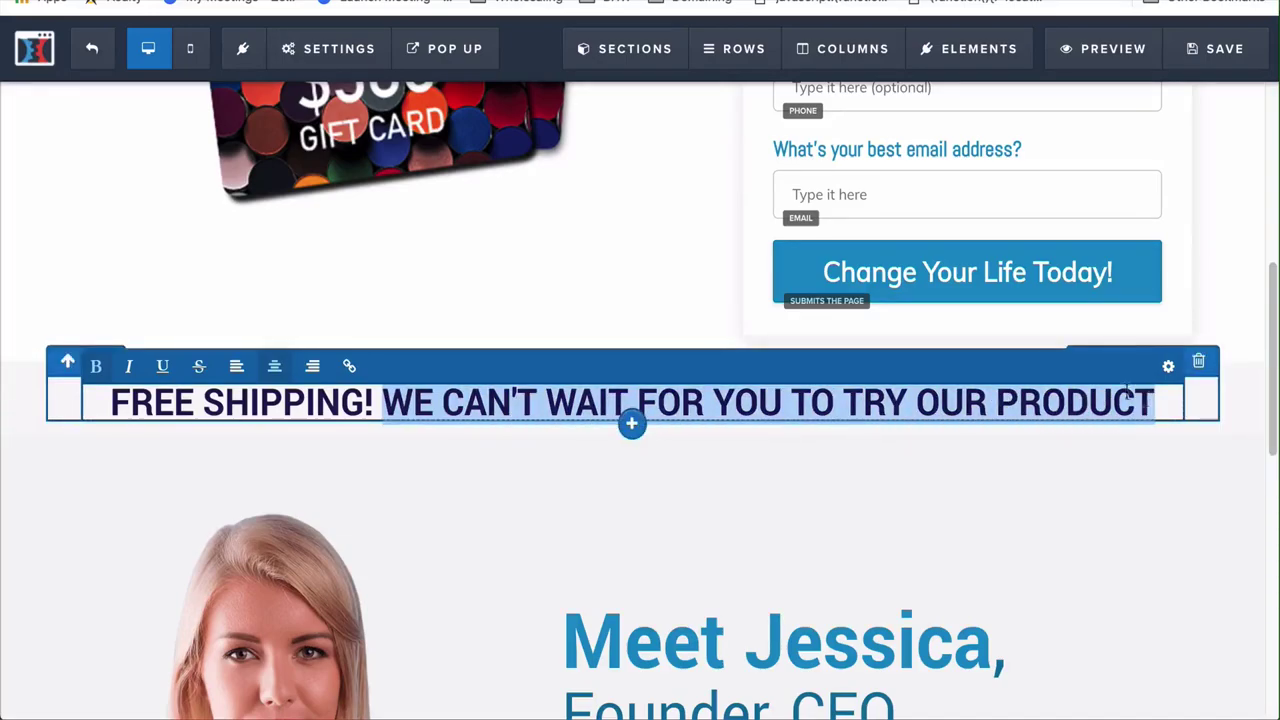
left_click(96, 366)
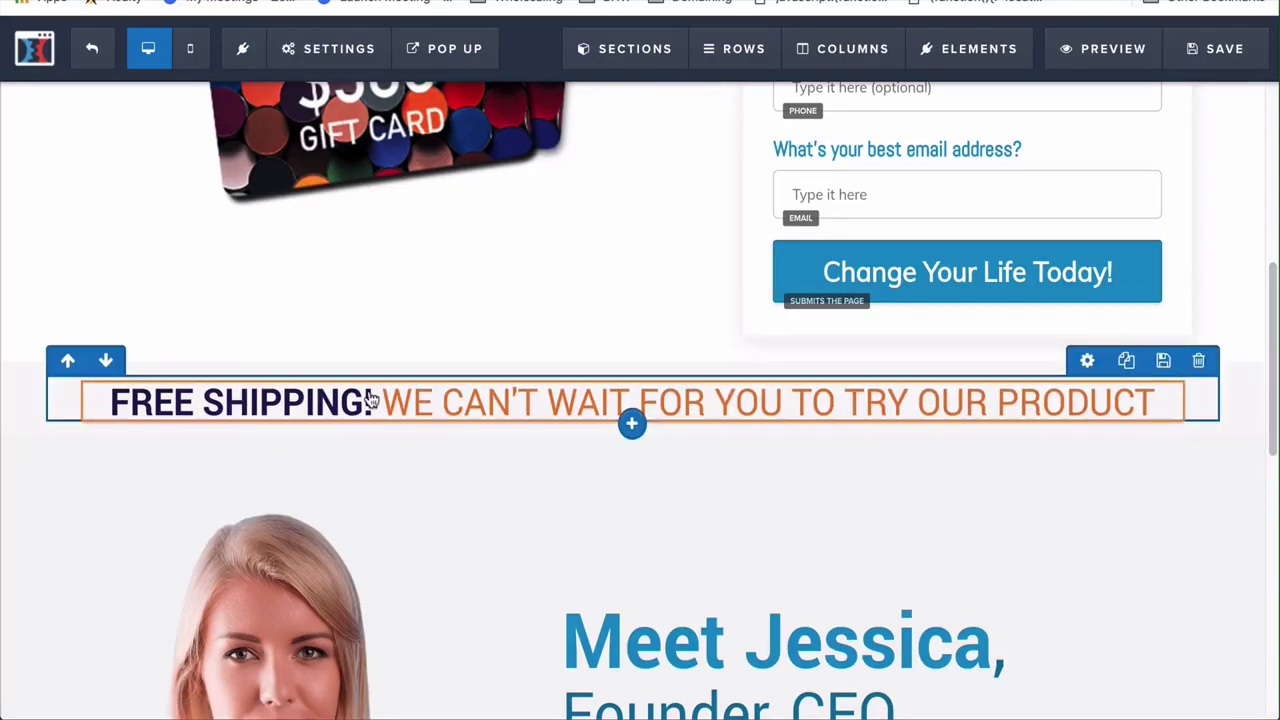
scroll(996, 590, "up", 1)
scroll(994, 590, "down", 5)
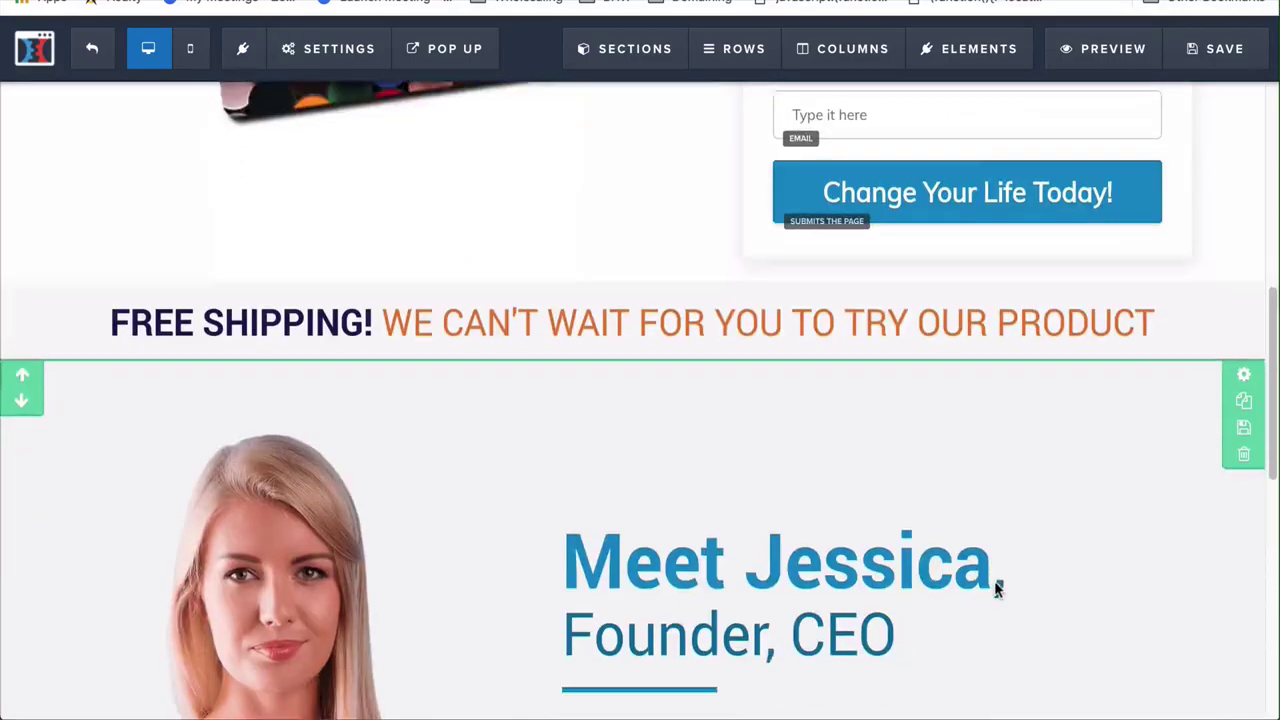
scroll(885, 600, "down", 5)
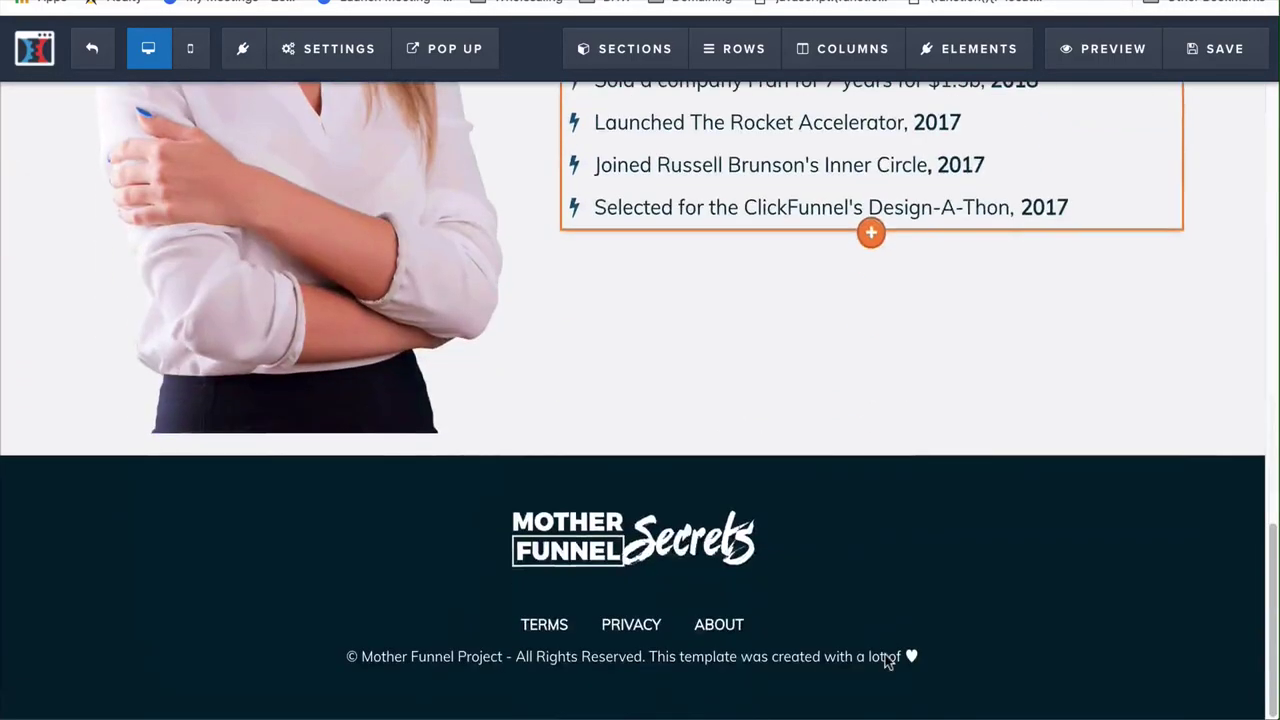
scroll(885, 654, "down", 1)
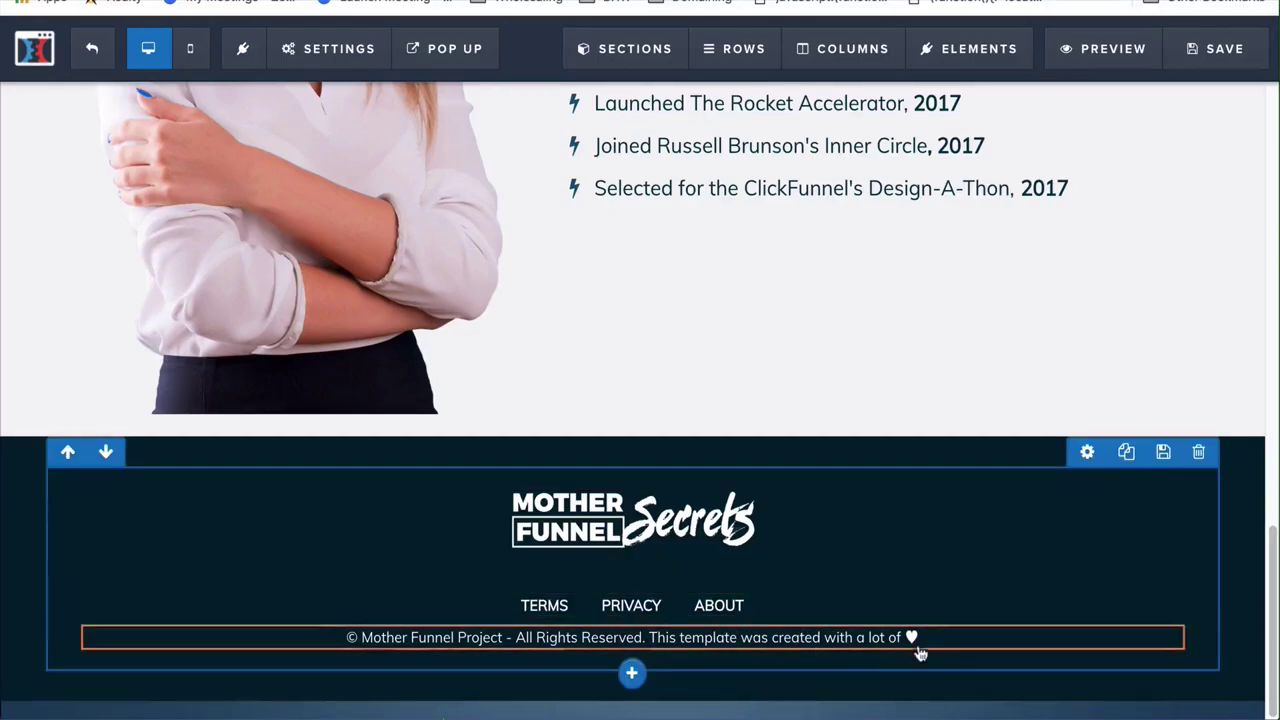
scroll(920, 654, "up", 8)
scroll(920, 654, "up", 6)
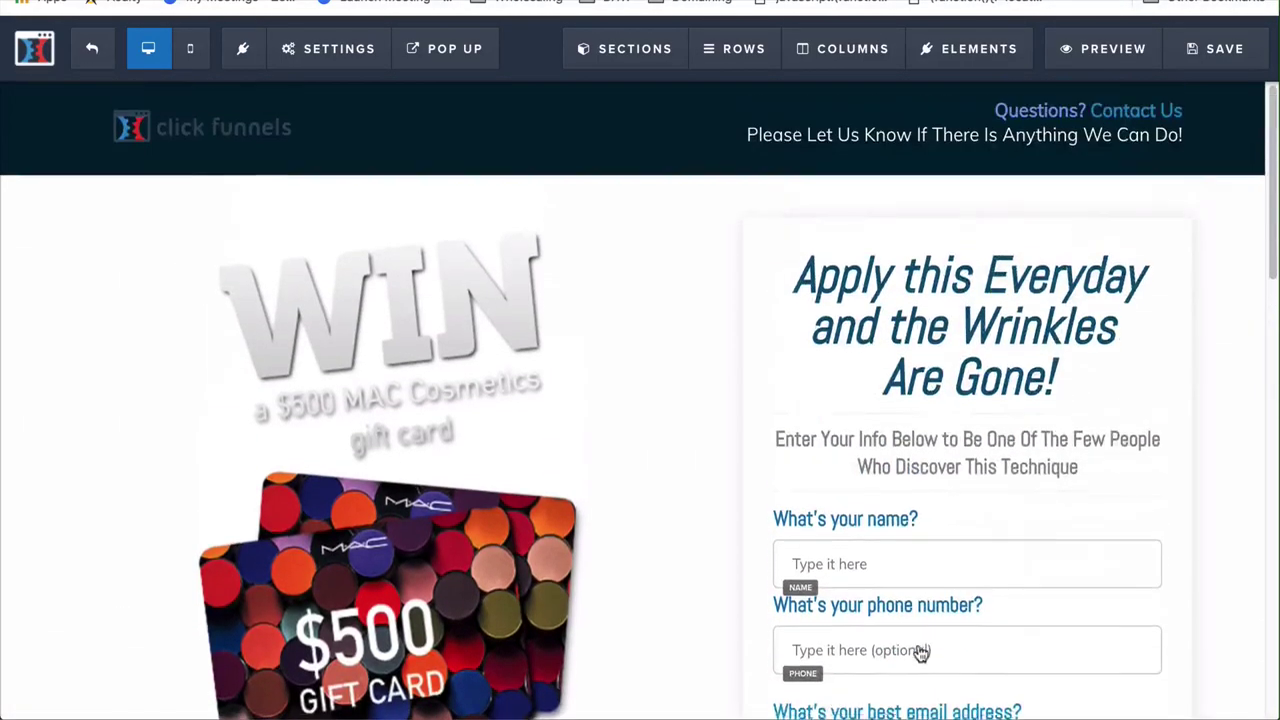
scroll(920, 655, "down", 8)
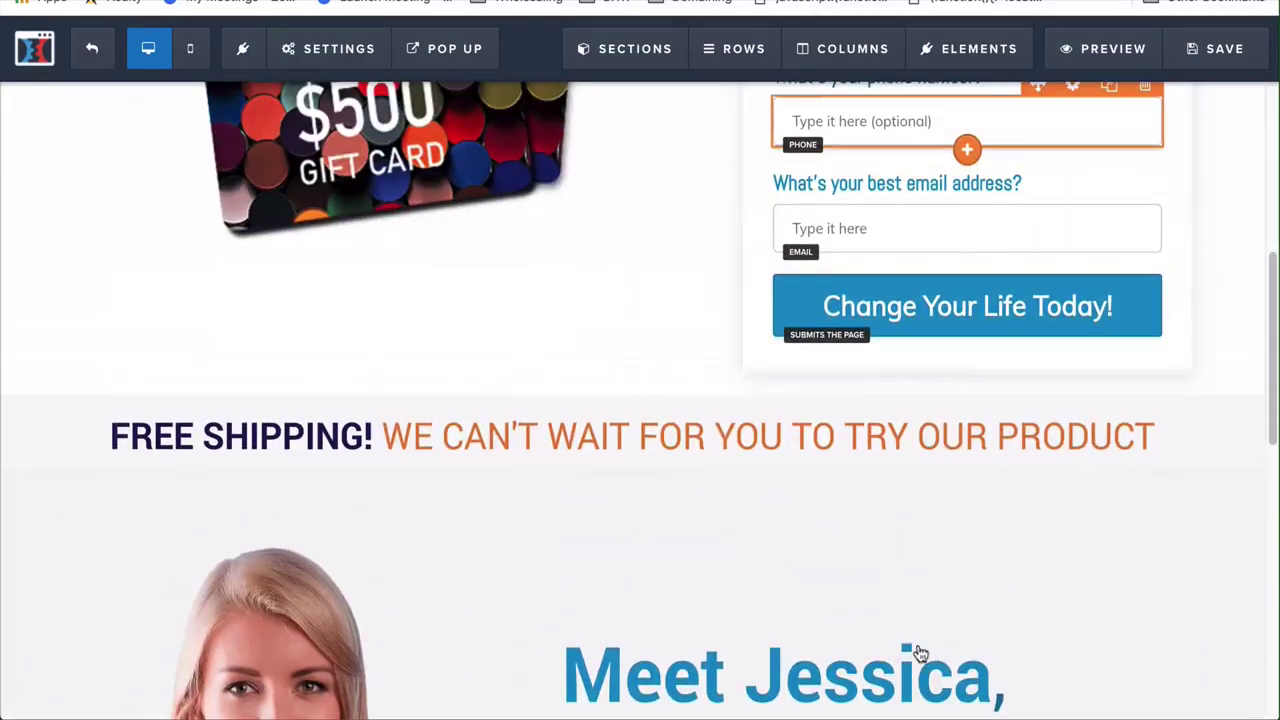
scroll(917, 651, "up", 2)
mouse_move(876, 430)
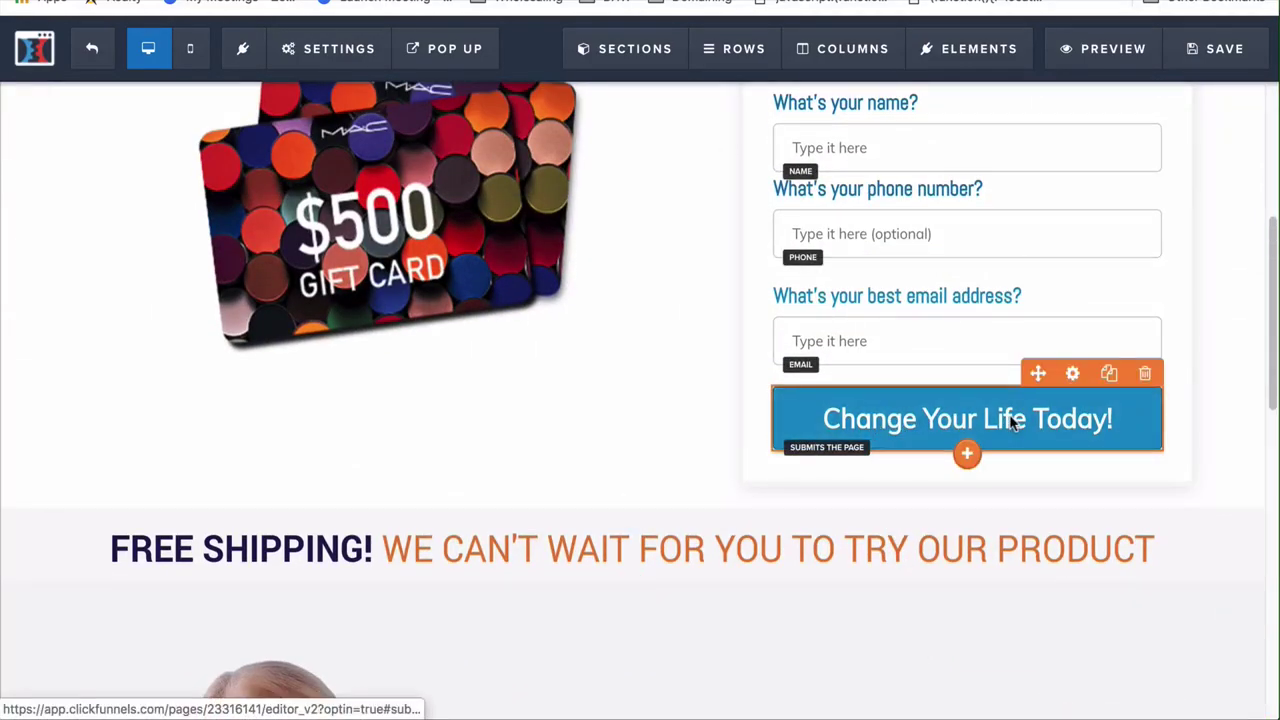
Set the Change Your Life Today! button's action to Open the Pop Up
left_click(1072, 373)
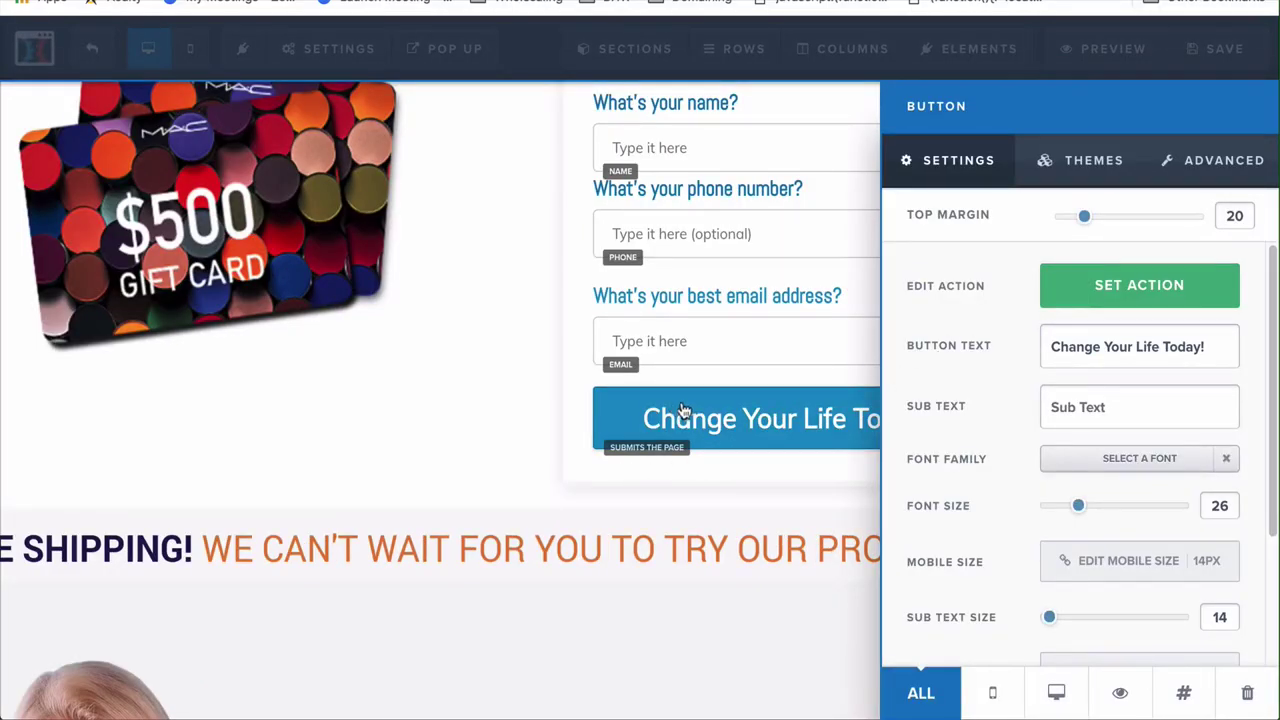
left_click(680, 413)
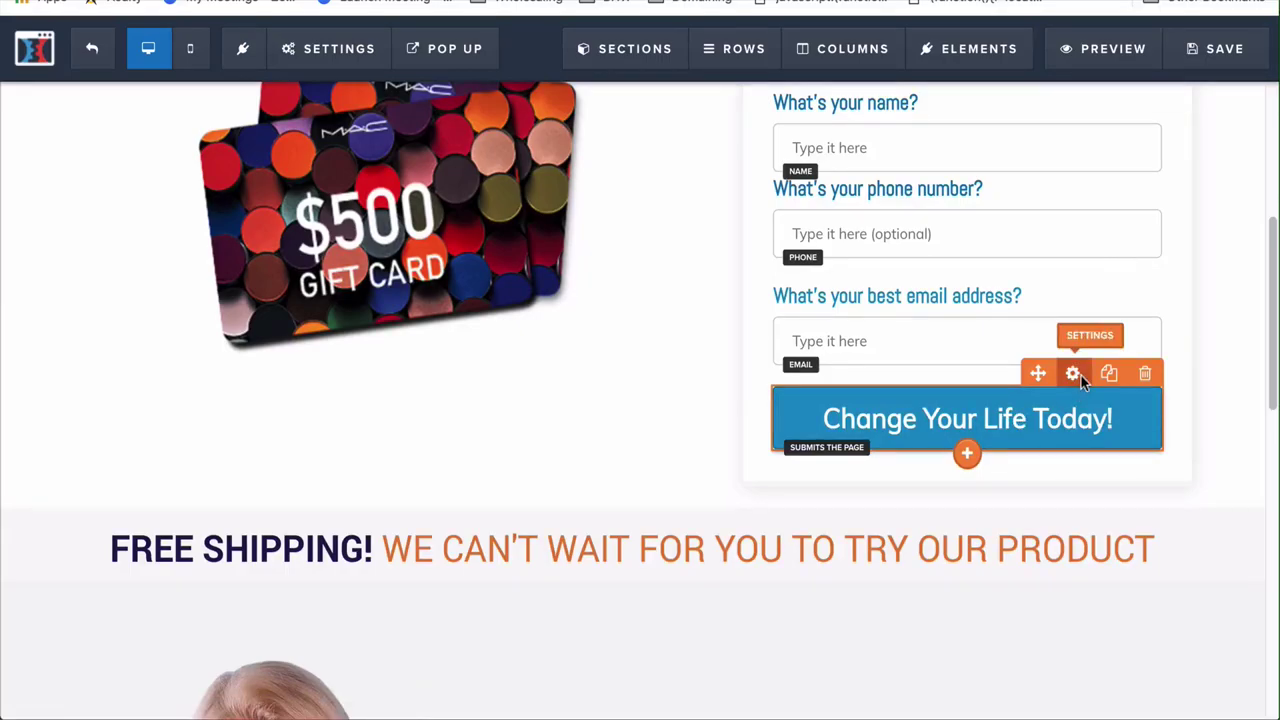
left_click(1074, 375)
left_click(1157, 298)
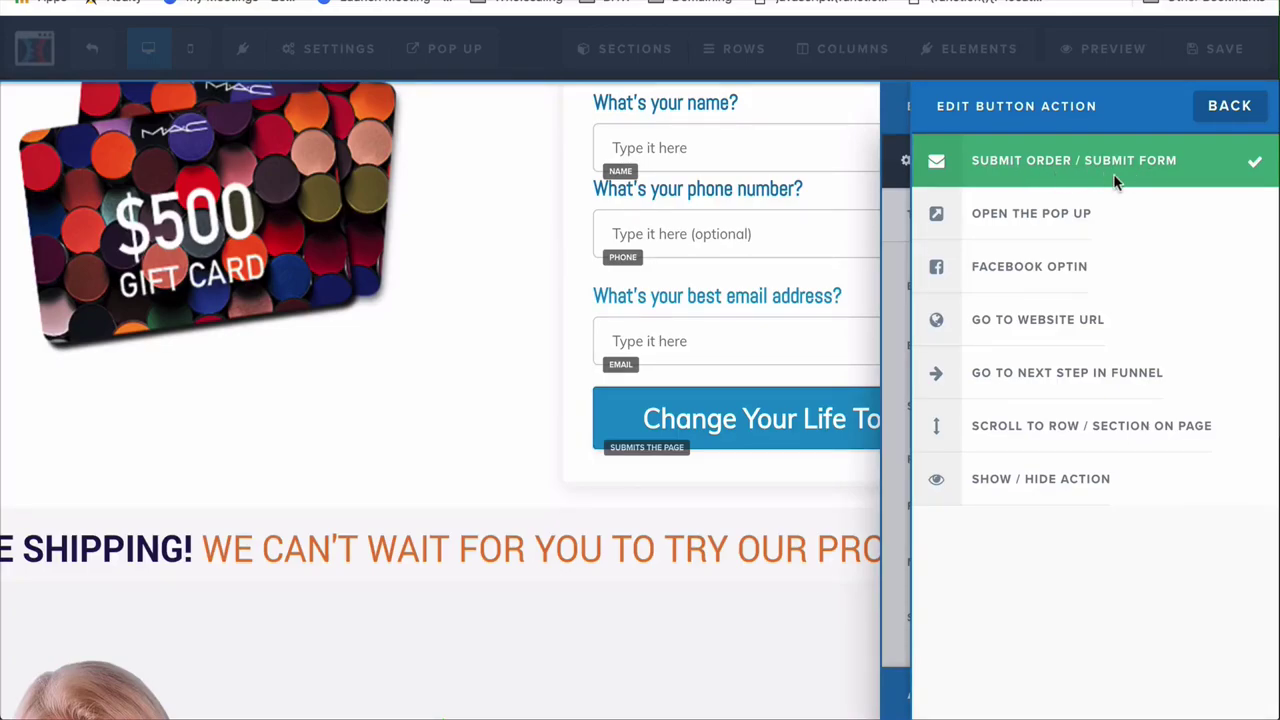
left_click(1040, 238)
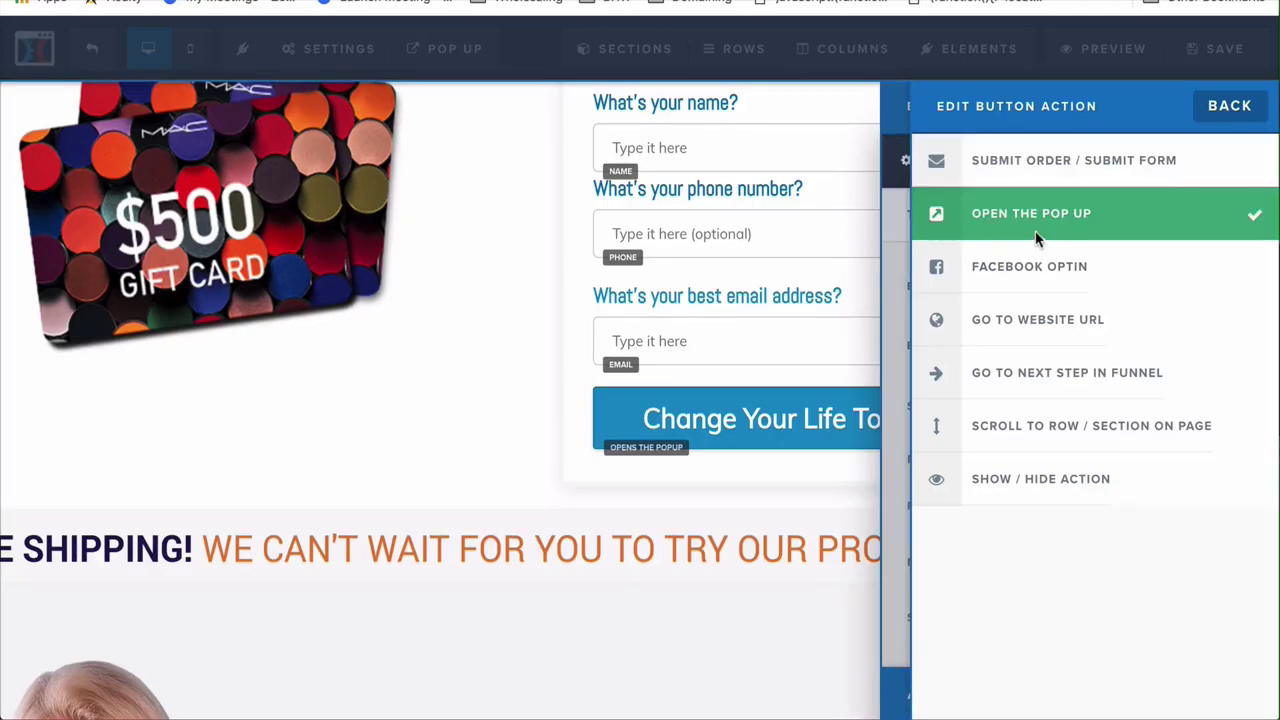
left_click(448, 48)
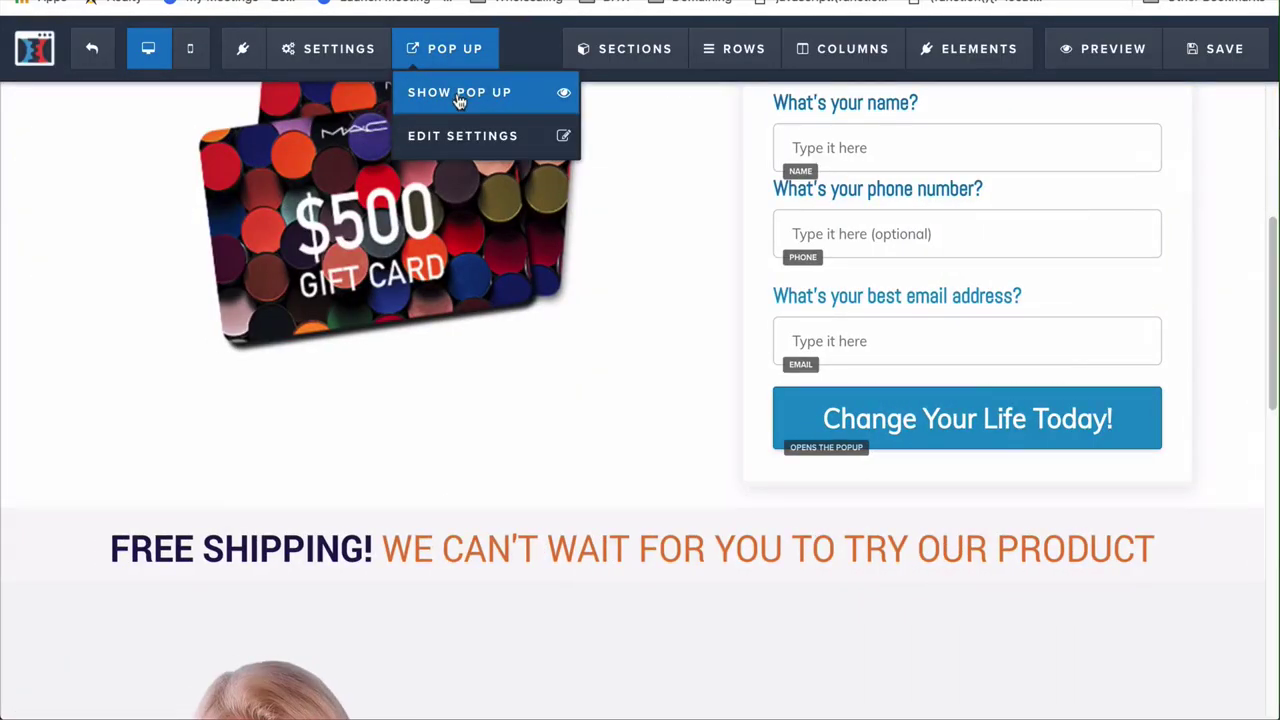
Preview the popup, then switch the button's action back to submitting the form
left_click(463, 91)
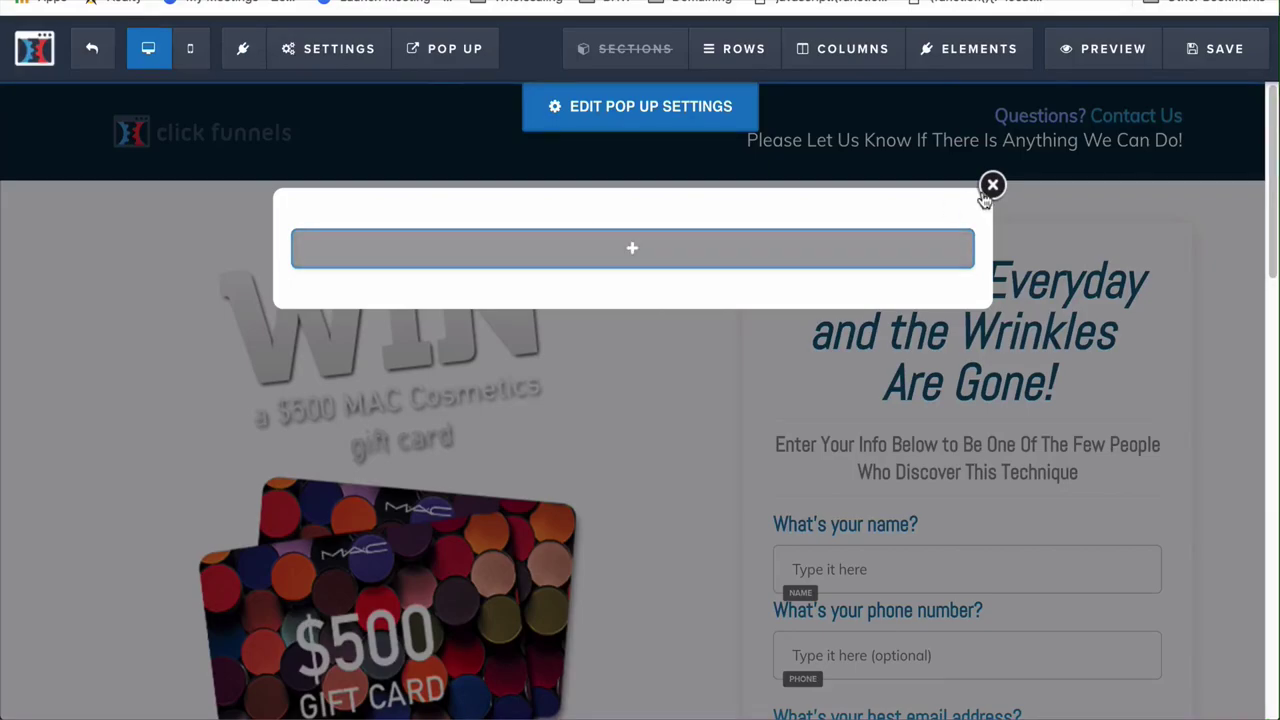
left_click(992, 185)
scroll(973, 425, "down", 3)
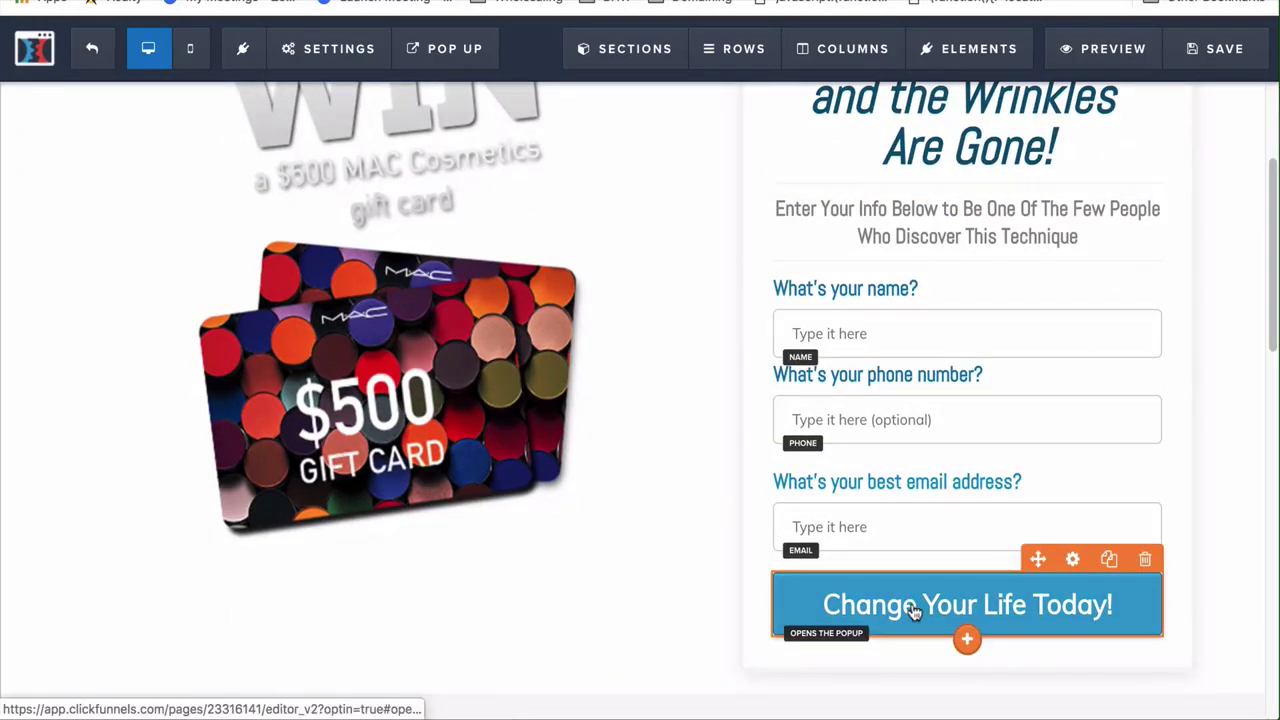
left_click(913, 612)
left_click(1142, 287)
left_click(1024, 165)
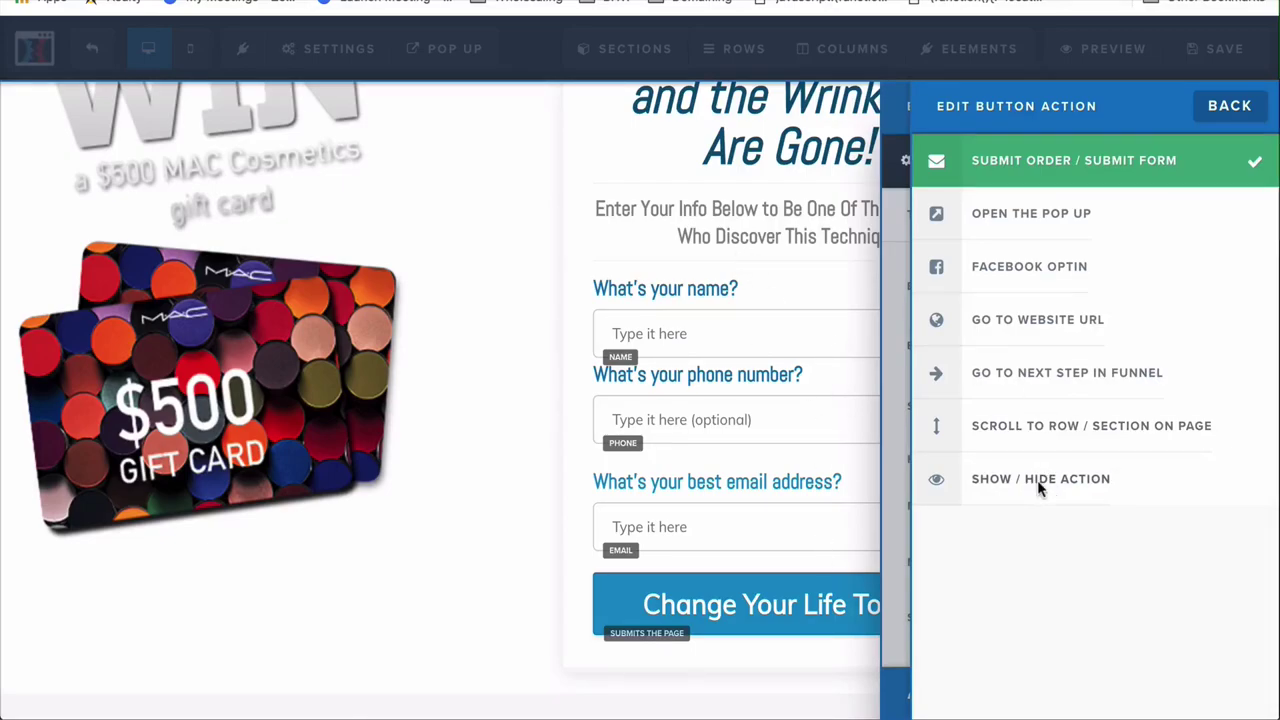
left_click(826, 606)
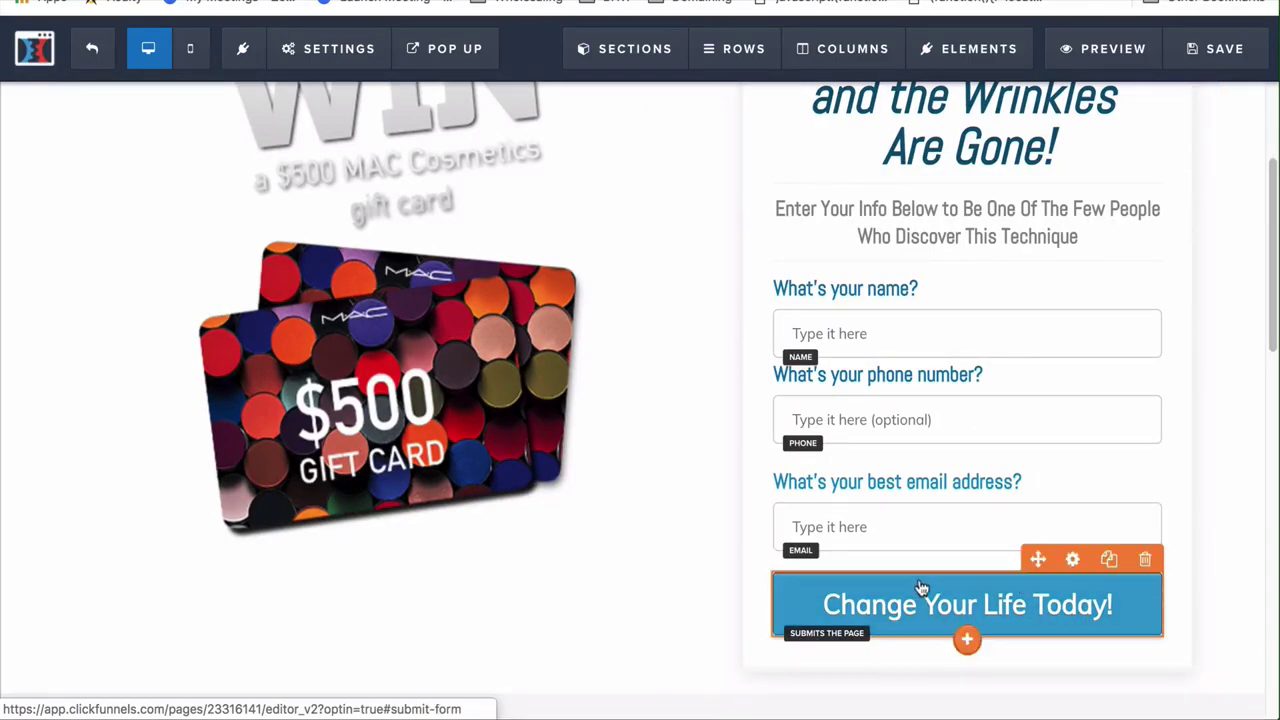
Review the Squeeze Page and save it
mouse_move(885, 530)
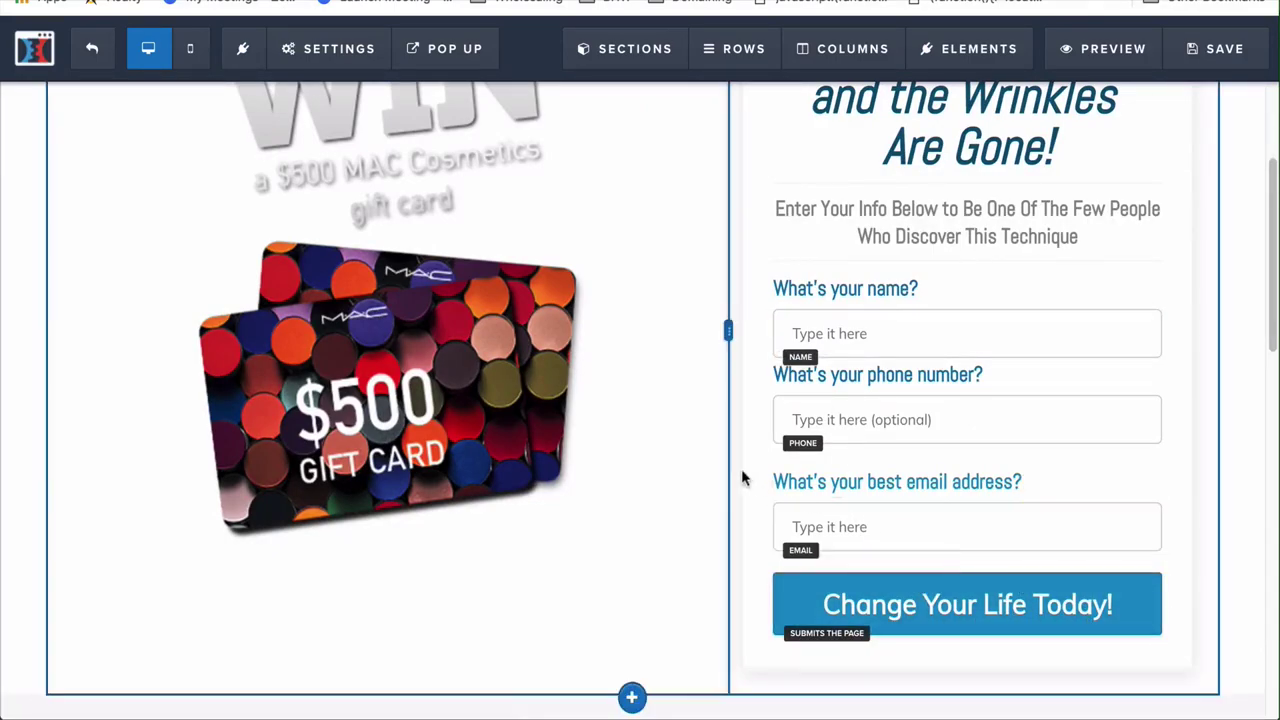
scroll(560, 465, "down", 15)
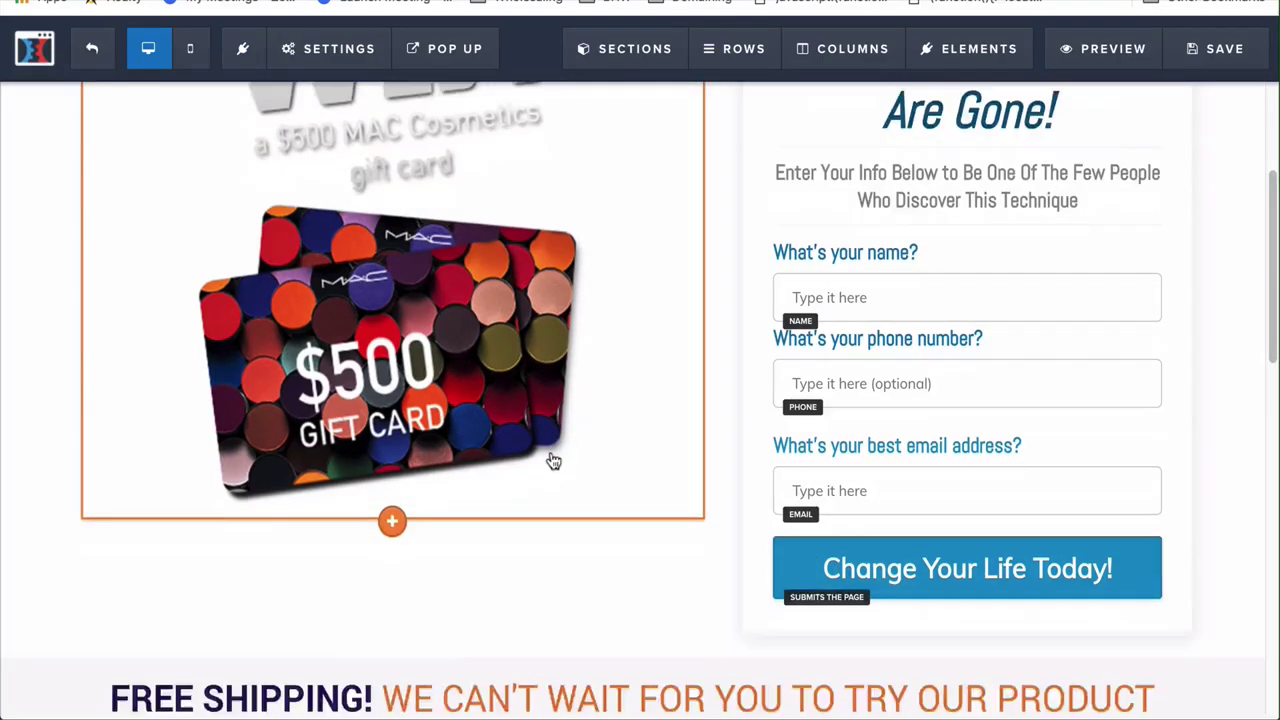
scroll(550, 452, "up", 15)
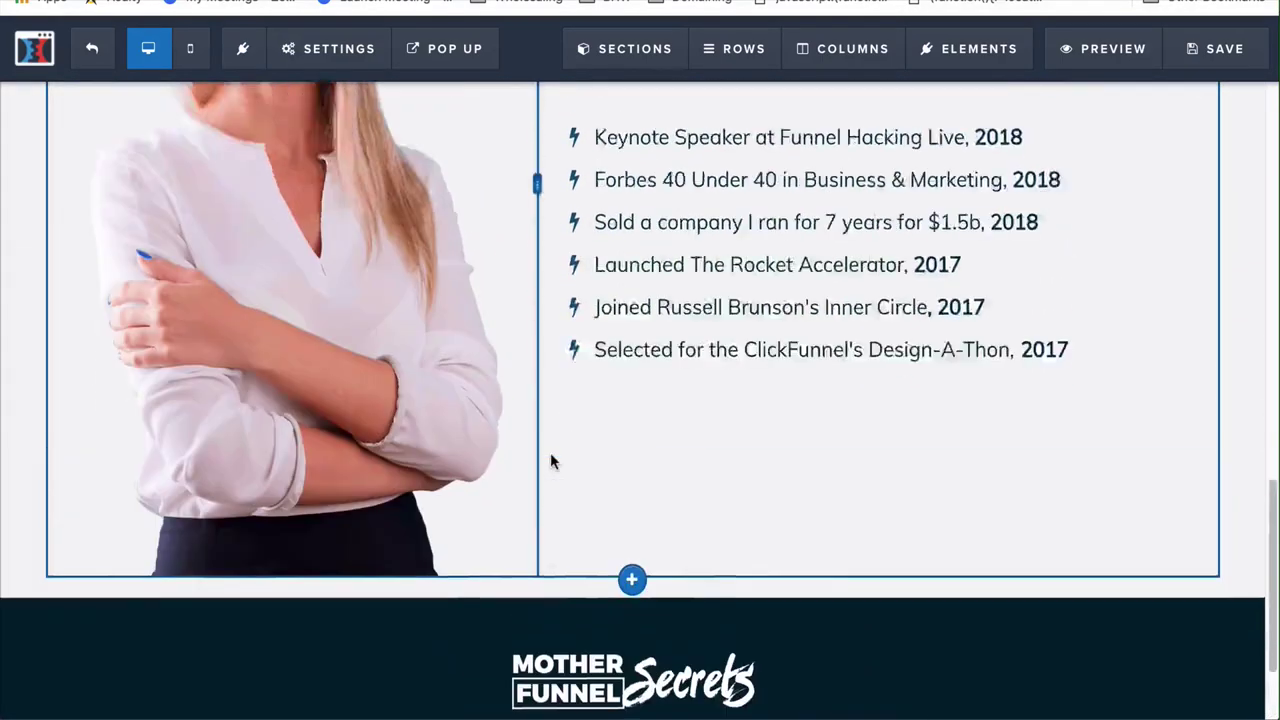
left_click(1193, 49)
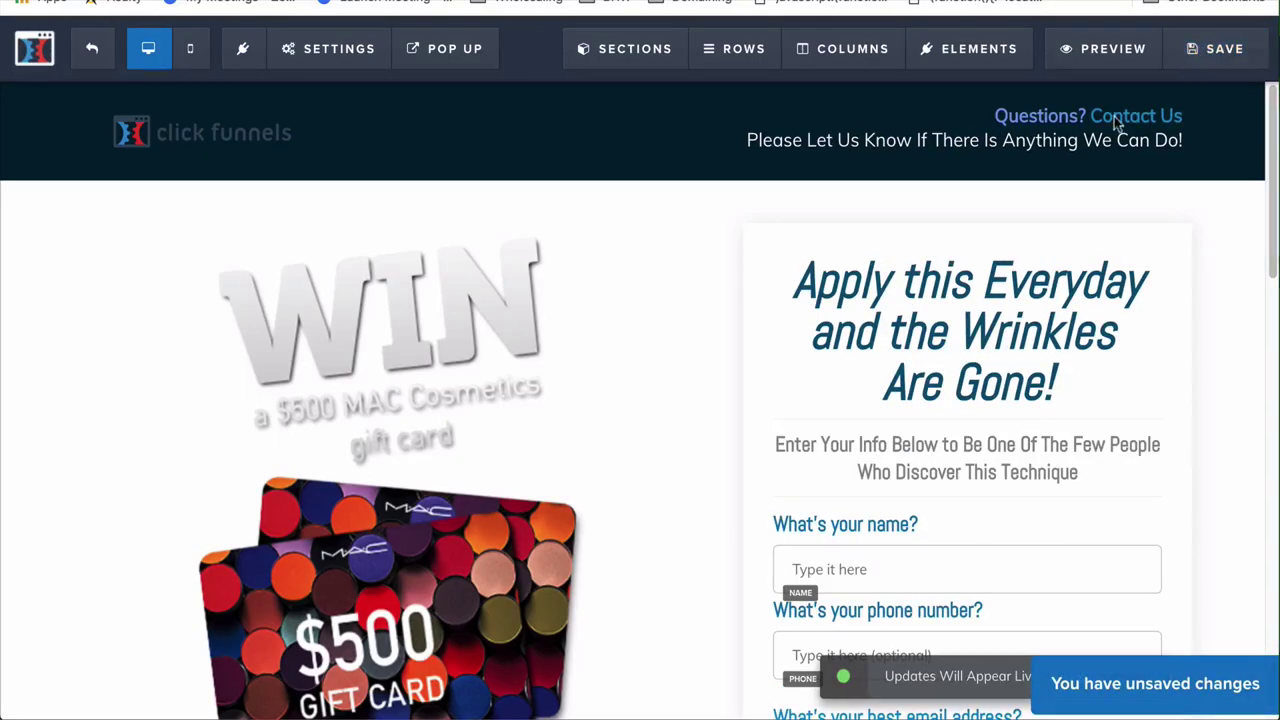
Choose ActiveCampaign with the Add To List action in the page's integration settings
left_click(330, 48)
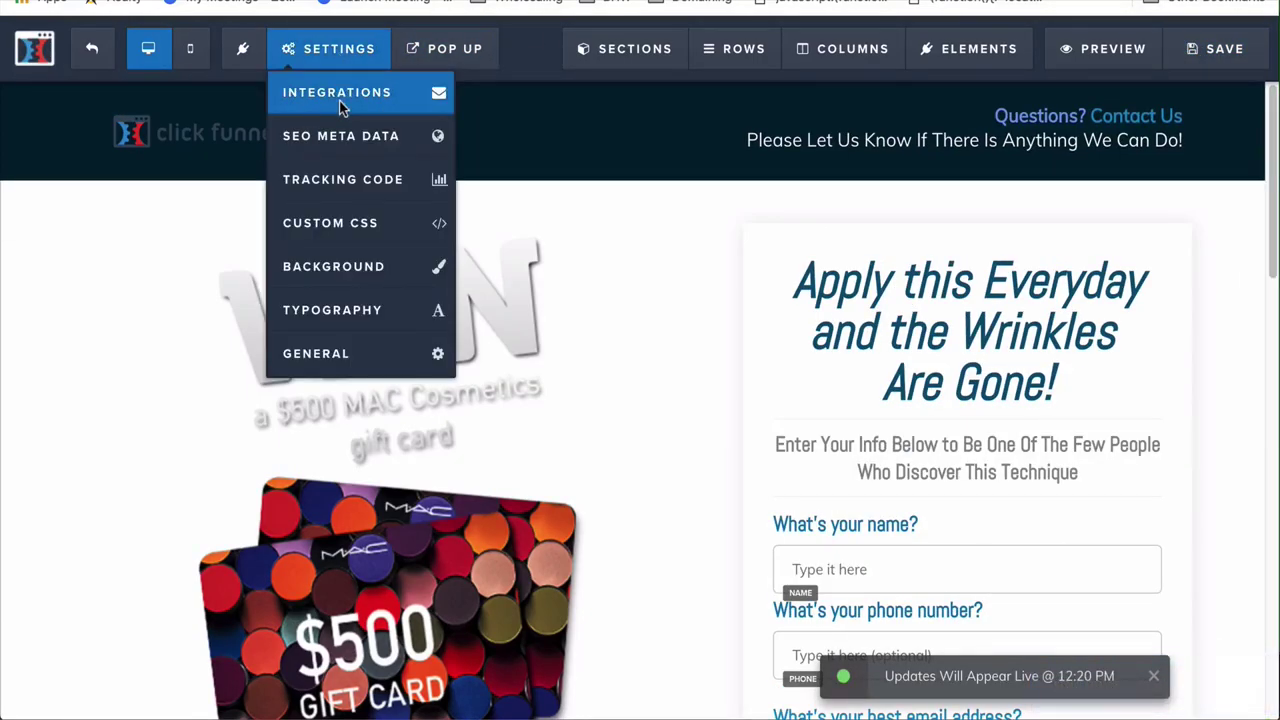
left_click(340, 104)
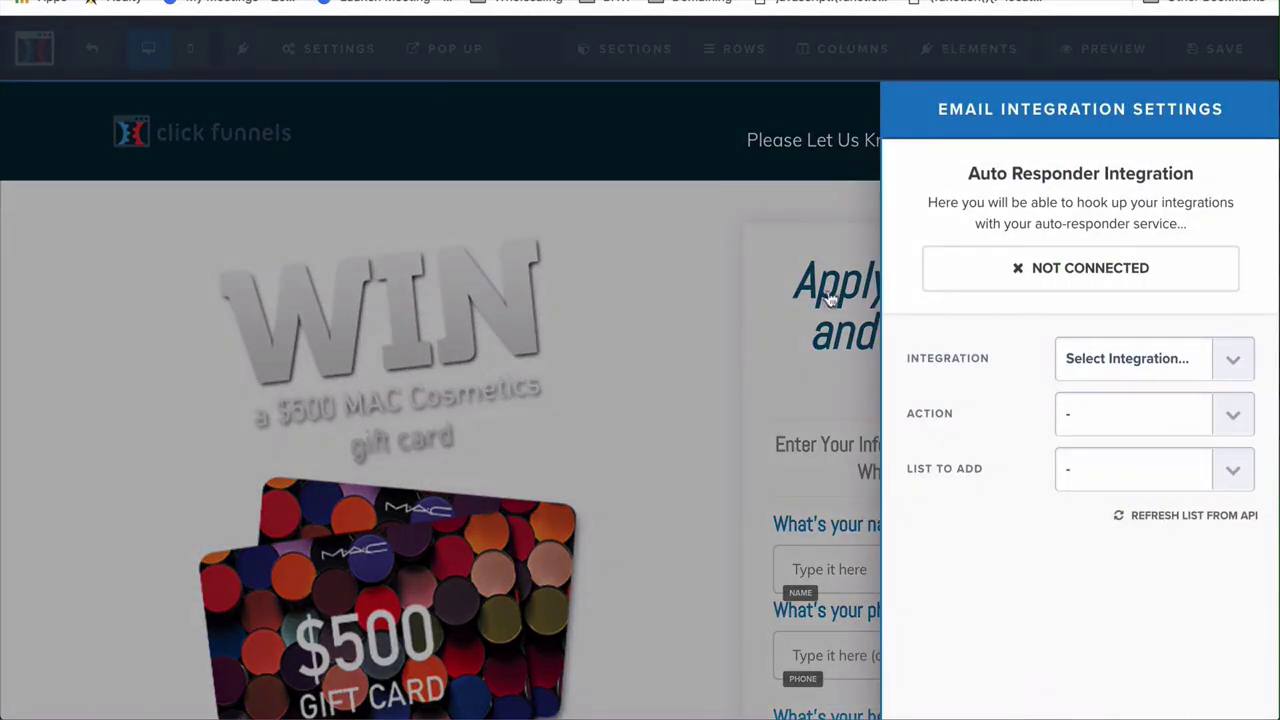
left_click(846, 333)
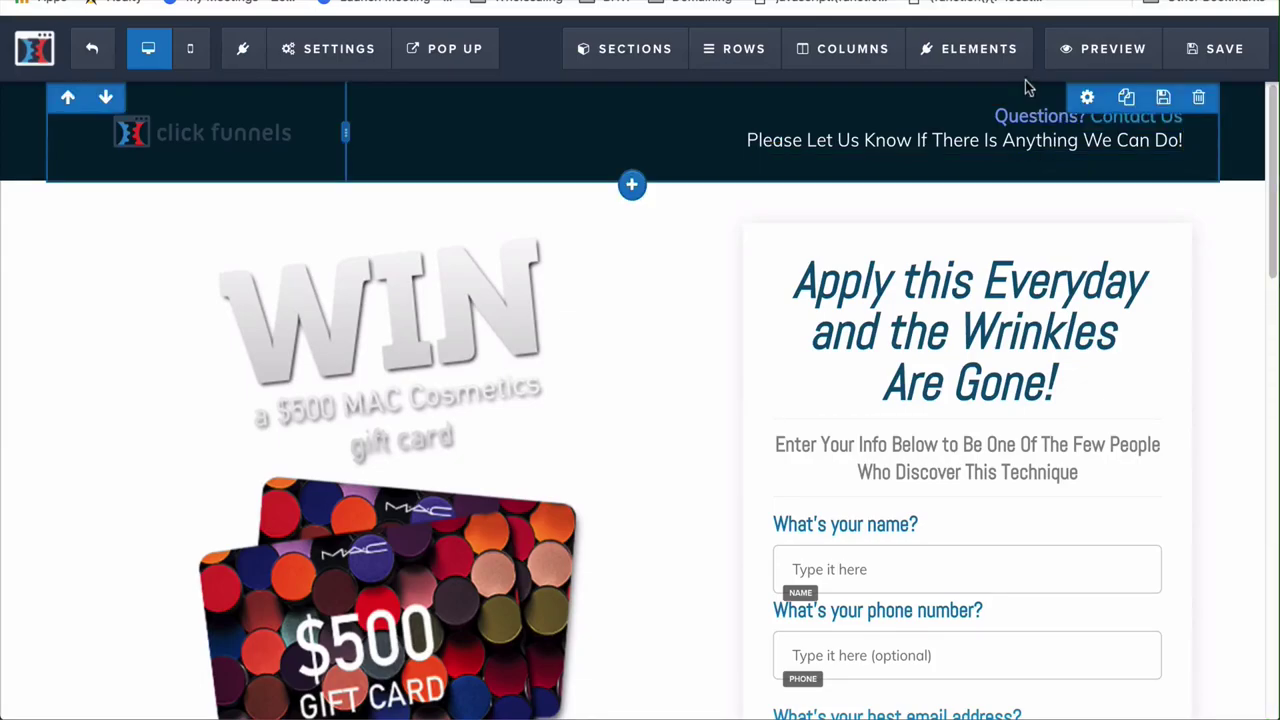
mouse_move(1010, 55)
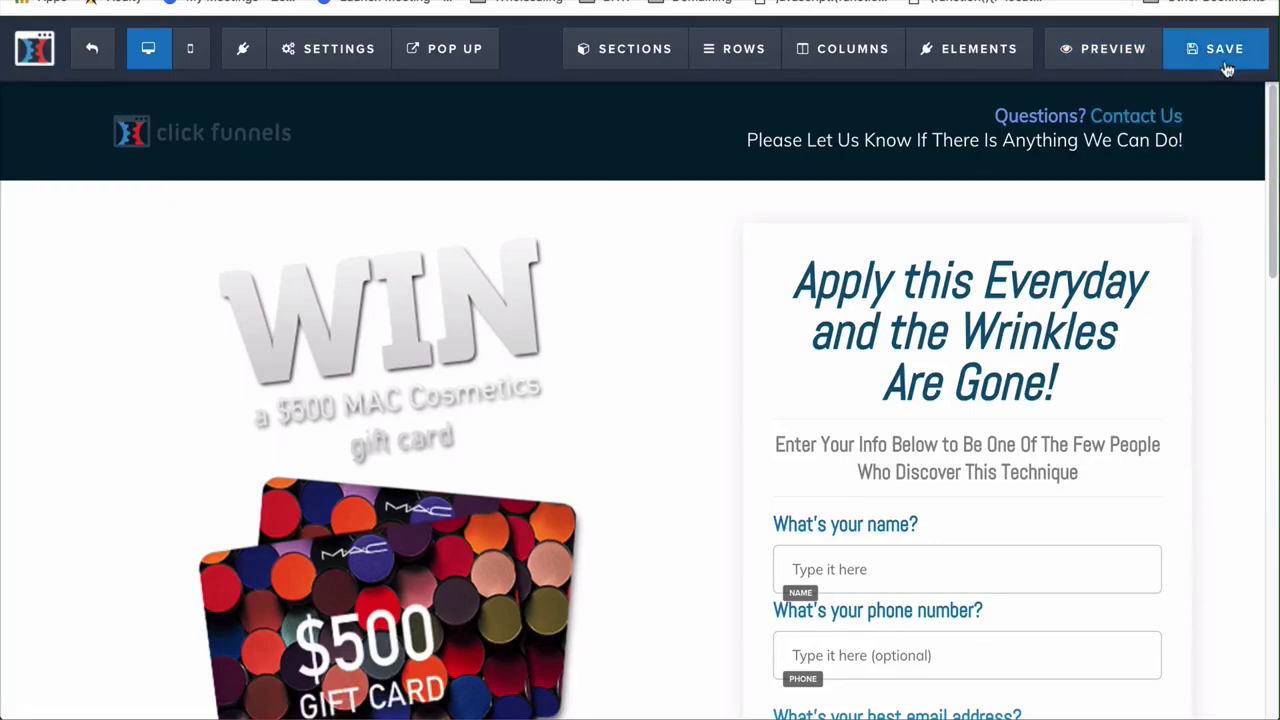
mouse_move(339, 48)
left_click(337, 91)
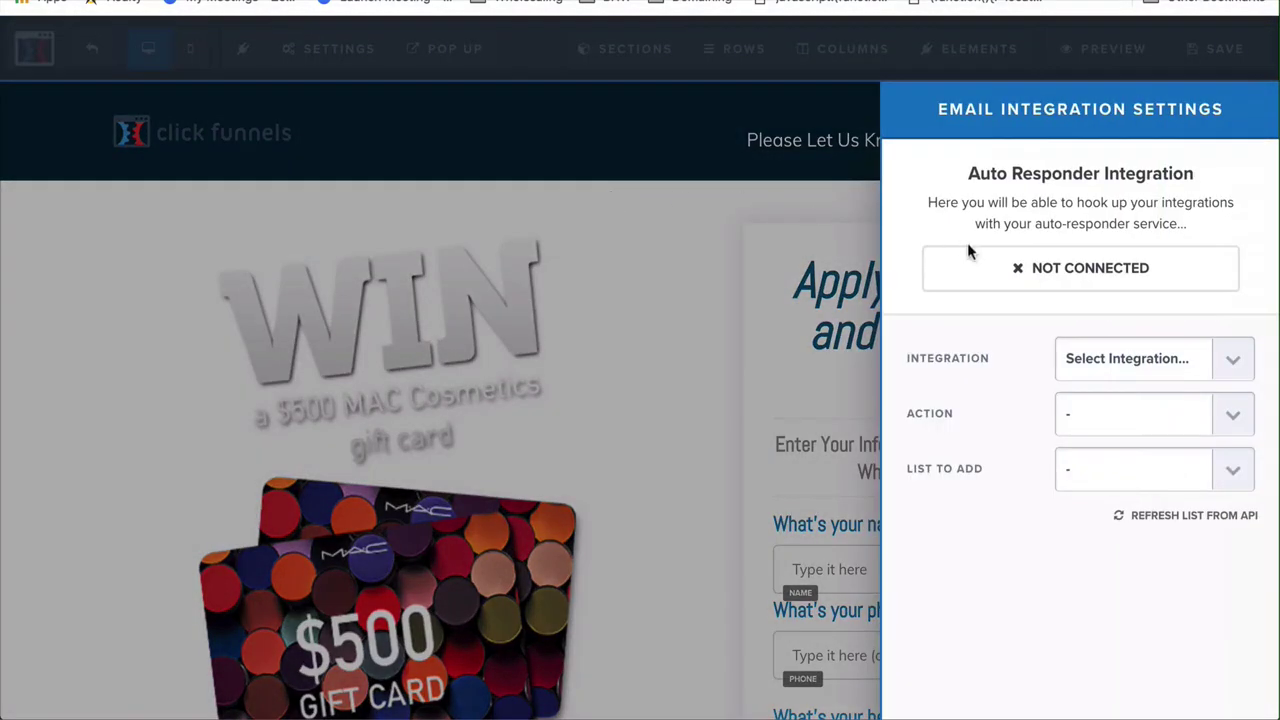
left_click(1130, 350)
left_click(1101, 399)
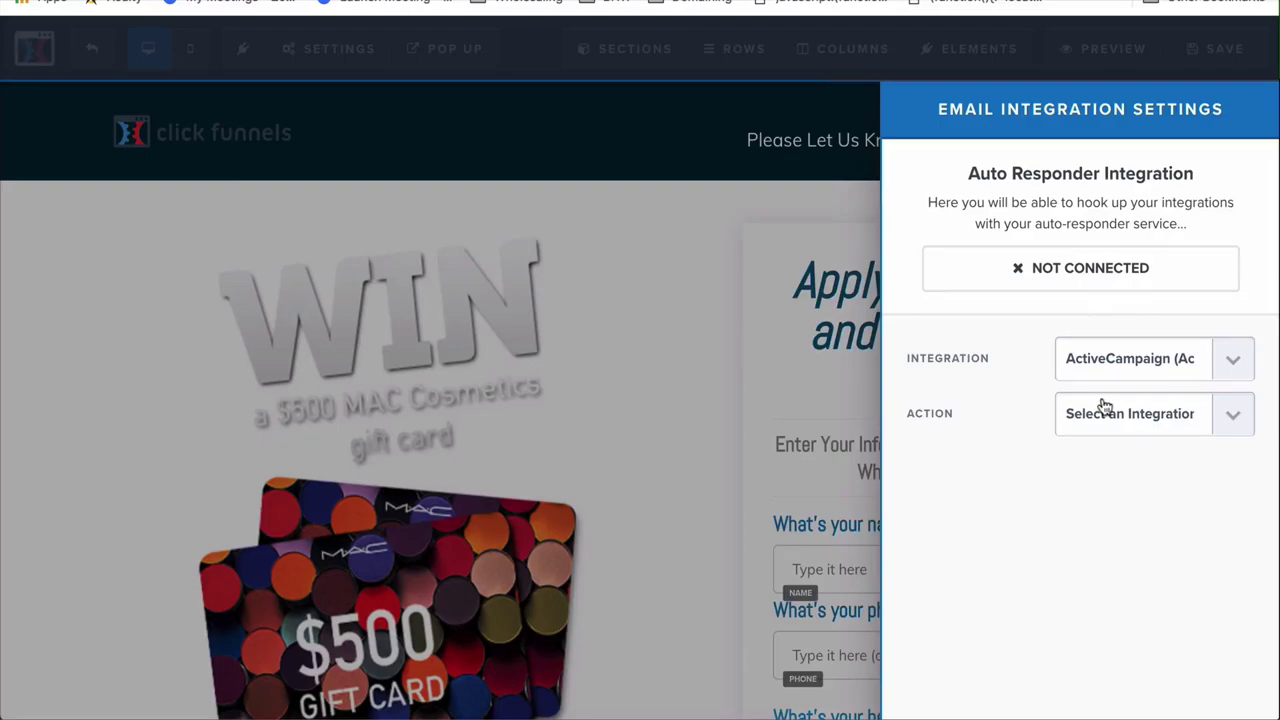
left_click(1104, 404)
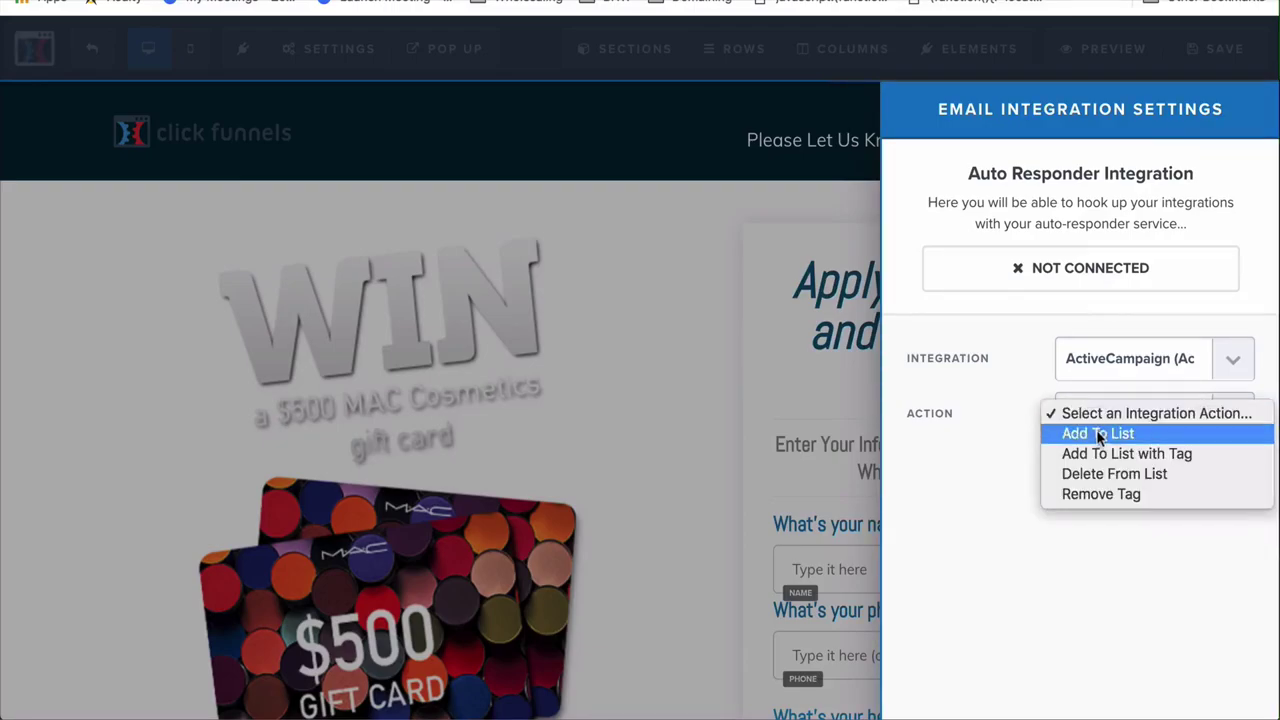
left_click(1095, 430)
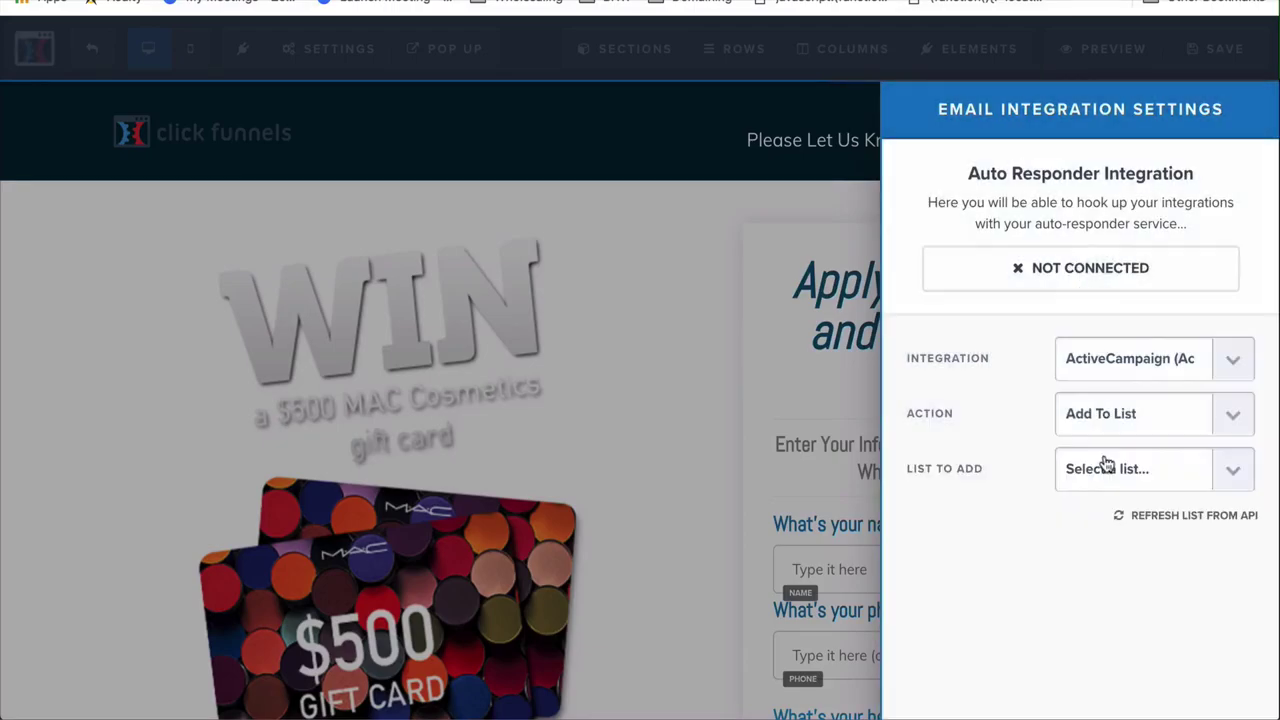
left_click(1101, 467)
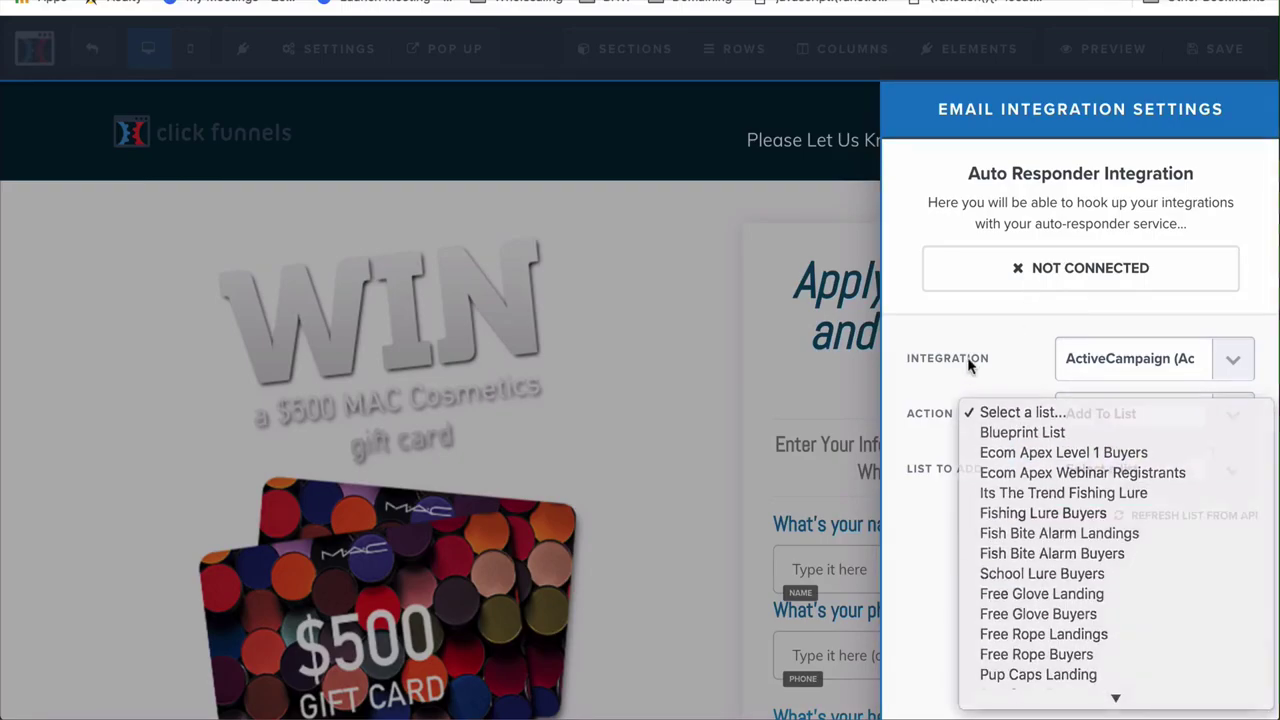
left_click(967, 357)
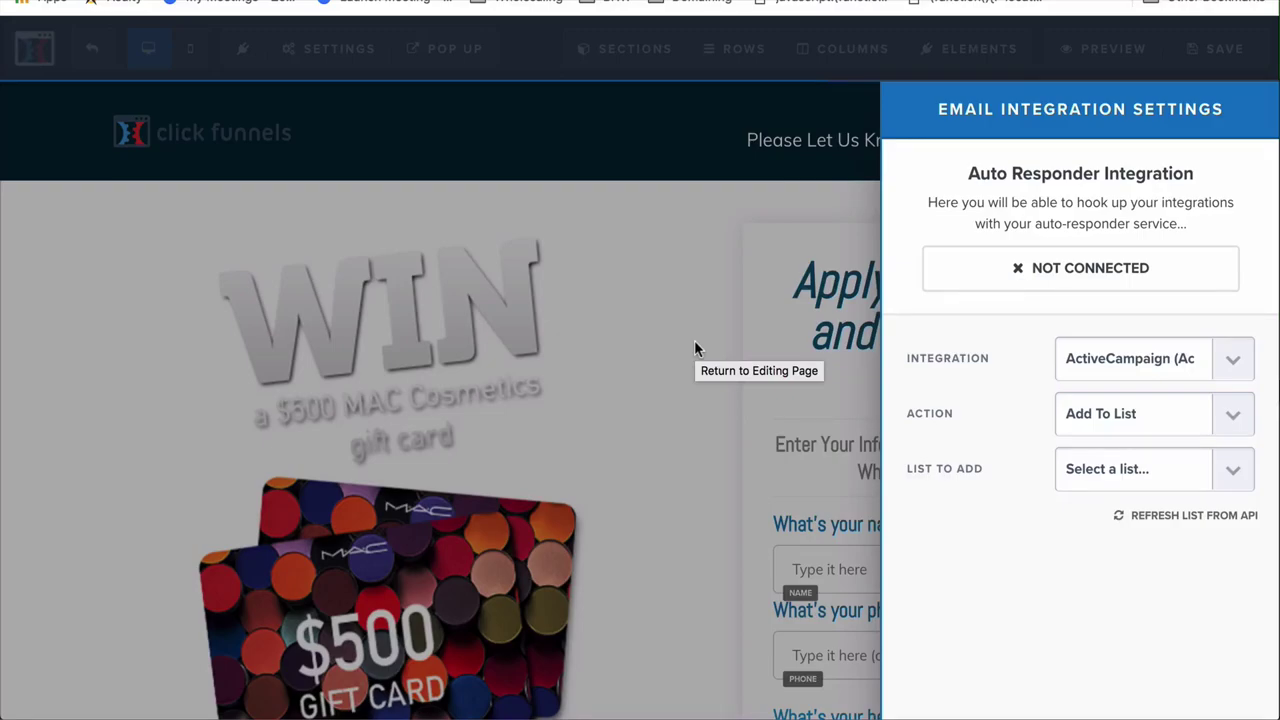
Select Eb Test Bot as the ActiveCampaign mailing list and close the panel
left_click(696, 347)
mouse_move(348, 68)
left_click(357, 92)
left_click(1143, 466)
scroll(1148, 576, "down", 5)
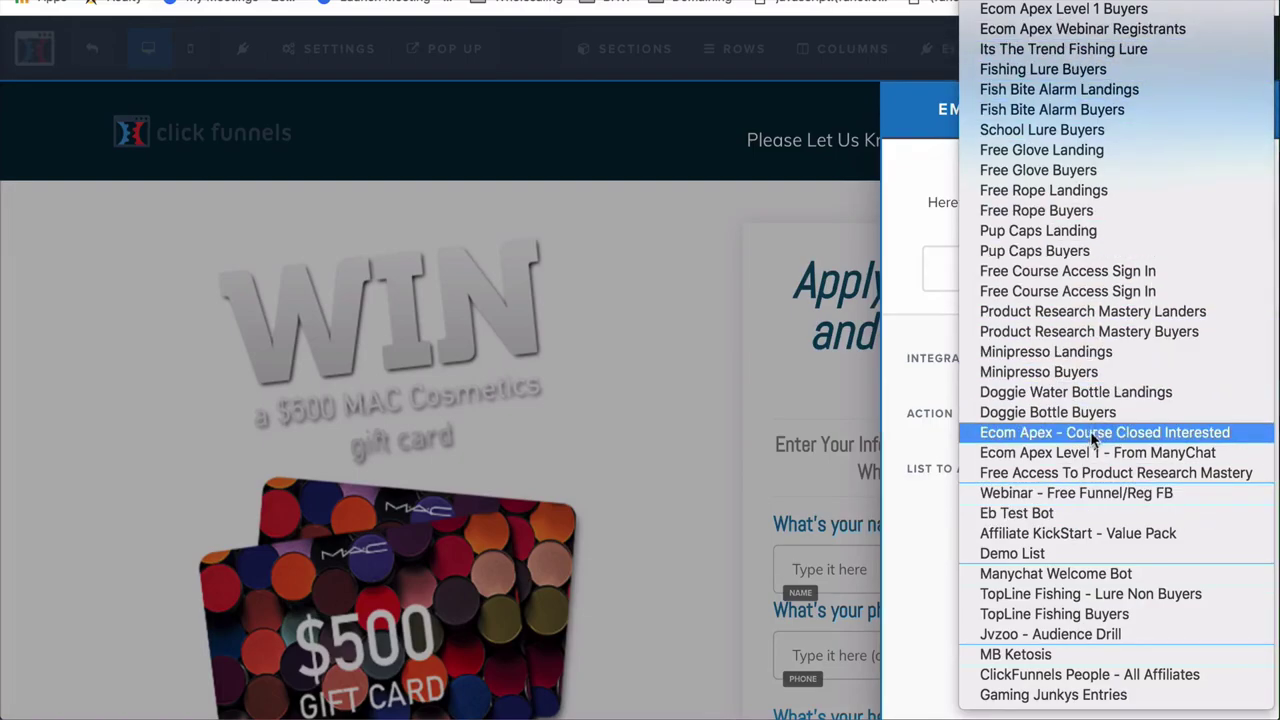
left_click(1096, 516)
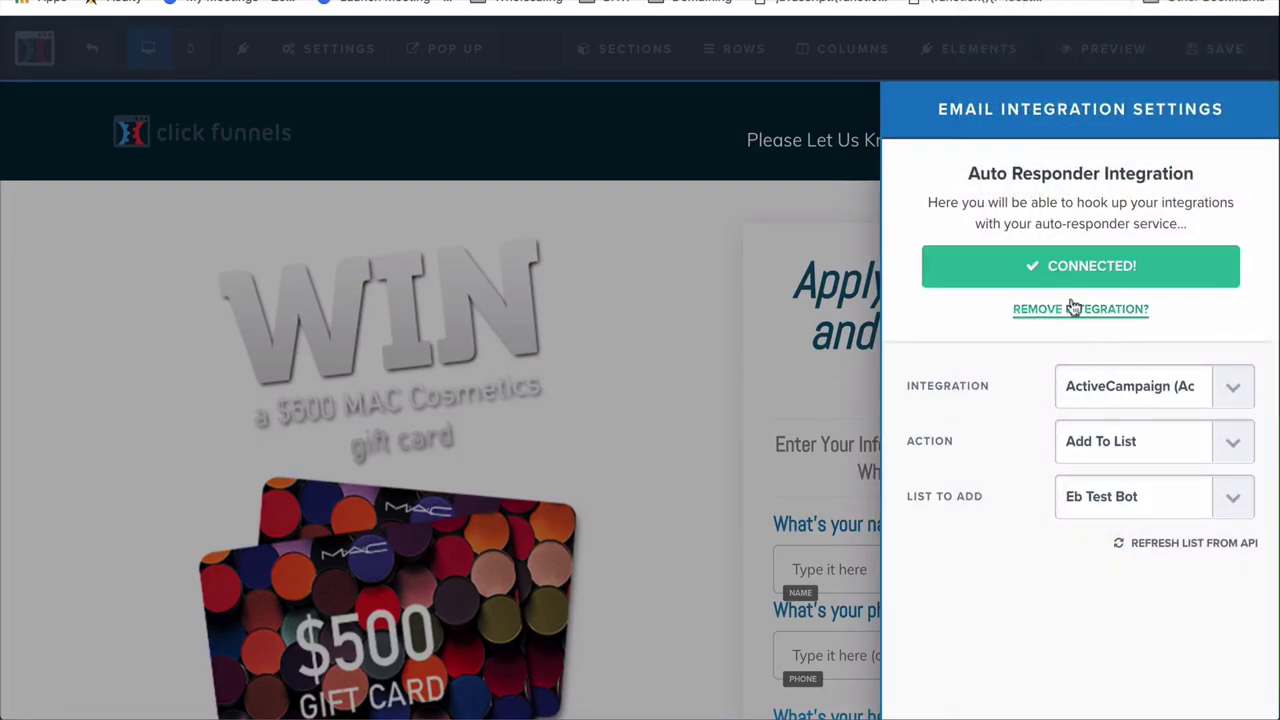
left_click(734, 400)
scroll(943, 594, "down", 3)
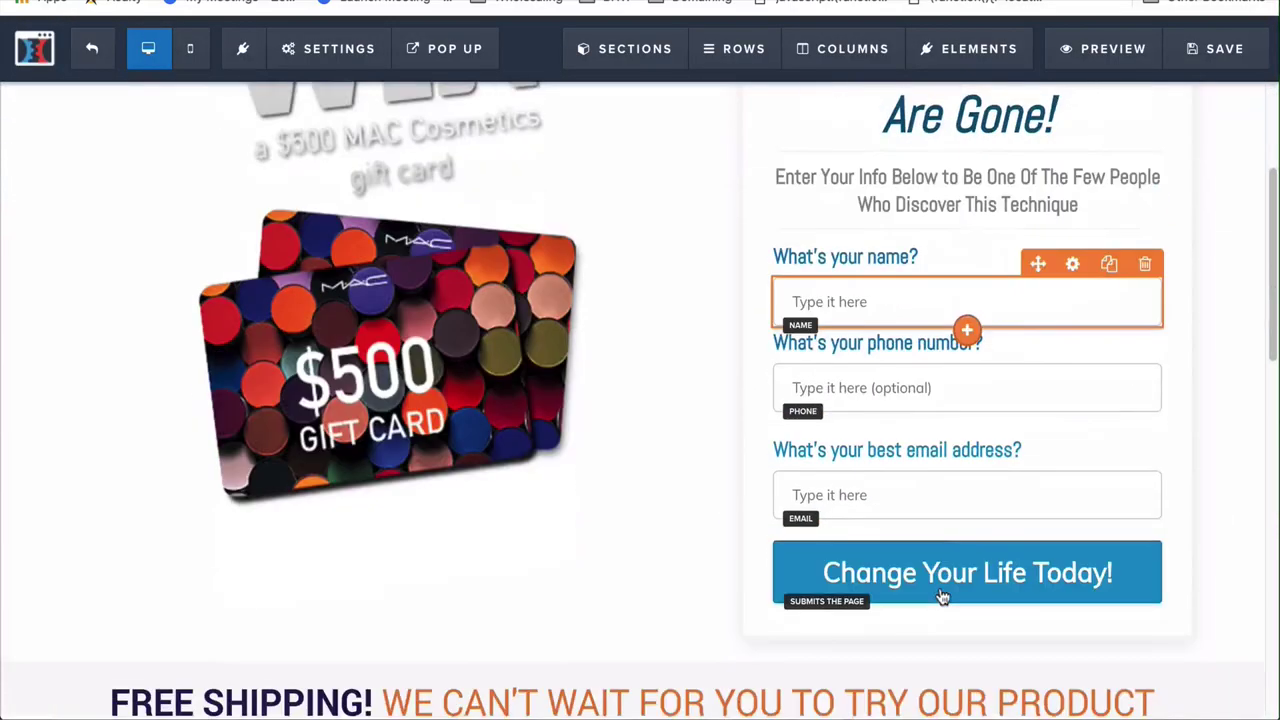
Review the page's SEO meta data and close it without changes
scroll(934, 606, "up", 3)
mouse_move(340, 49)
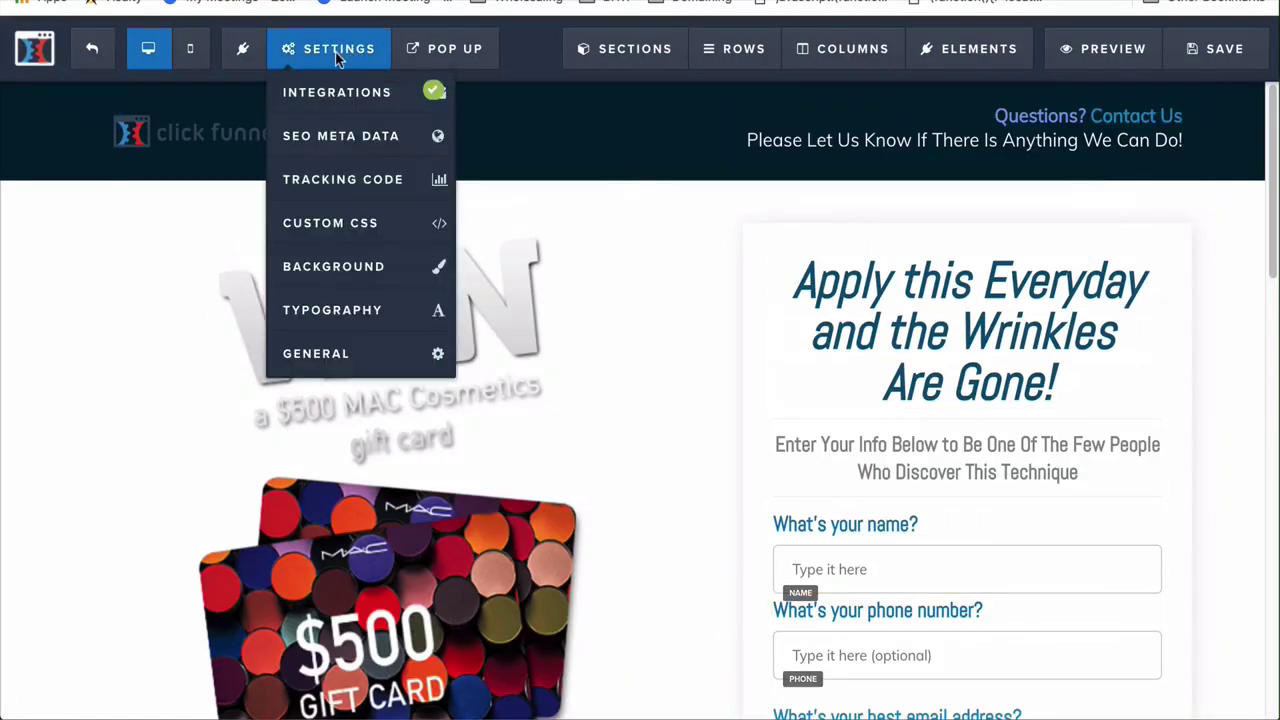
left_click(340, 134)
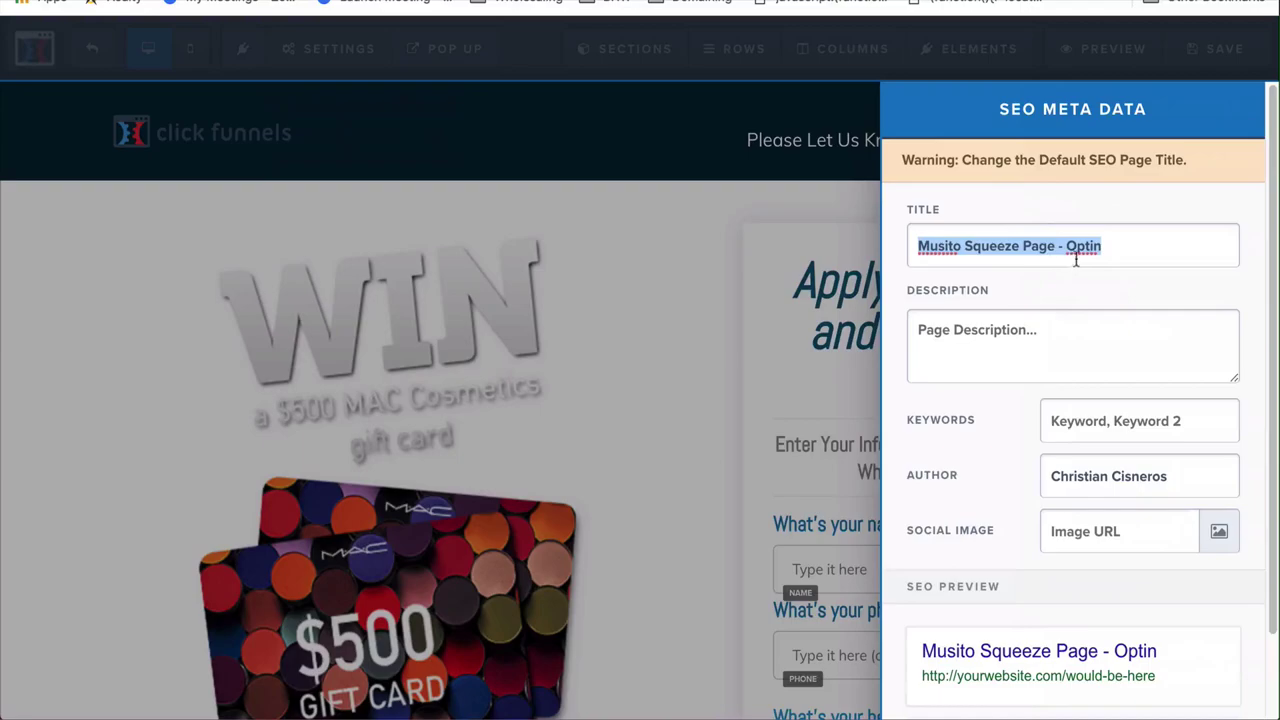
left_click(651, 280)
Check the page background colour options, keeping the white background
mouse_move(334, 62)
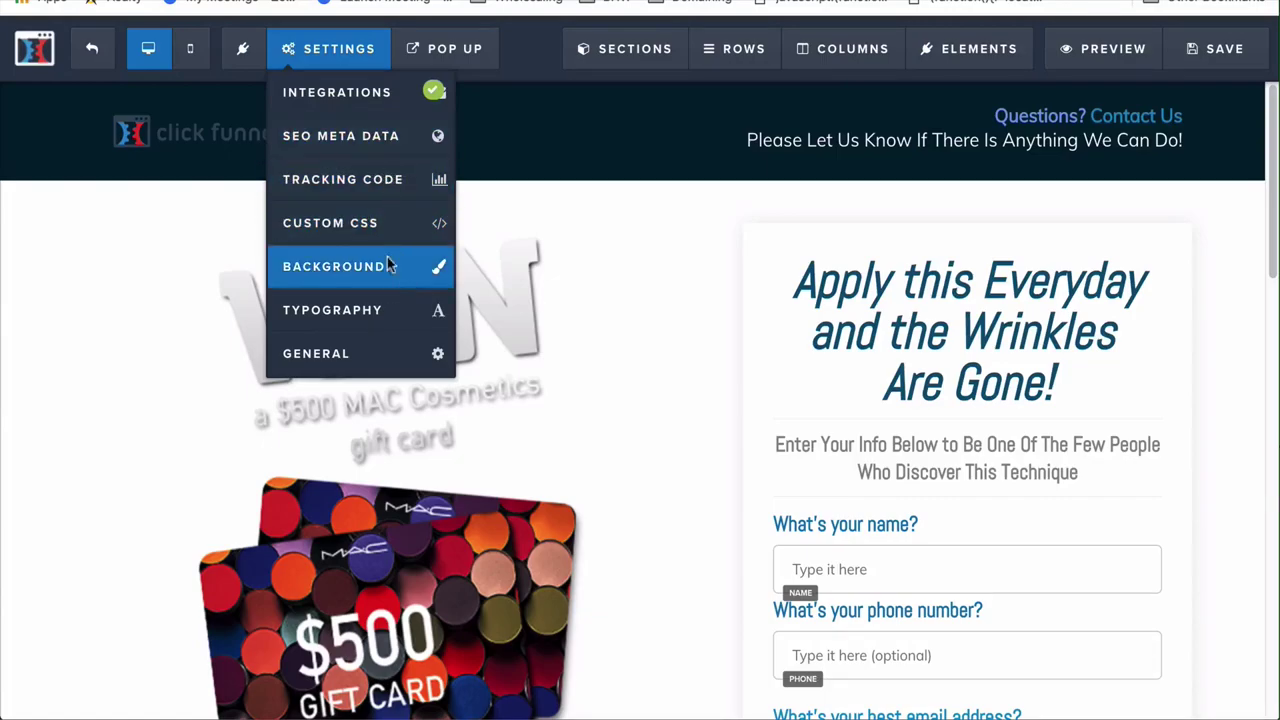
mouse_move(340, 60)
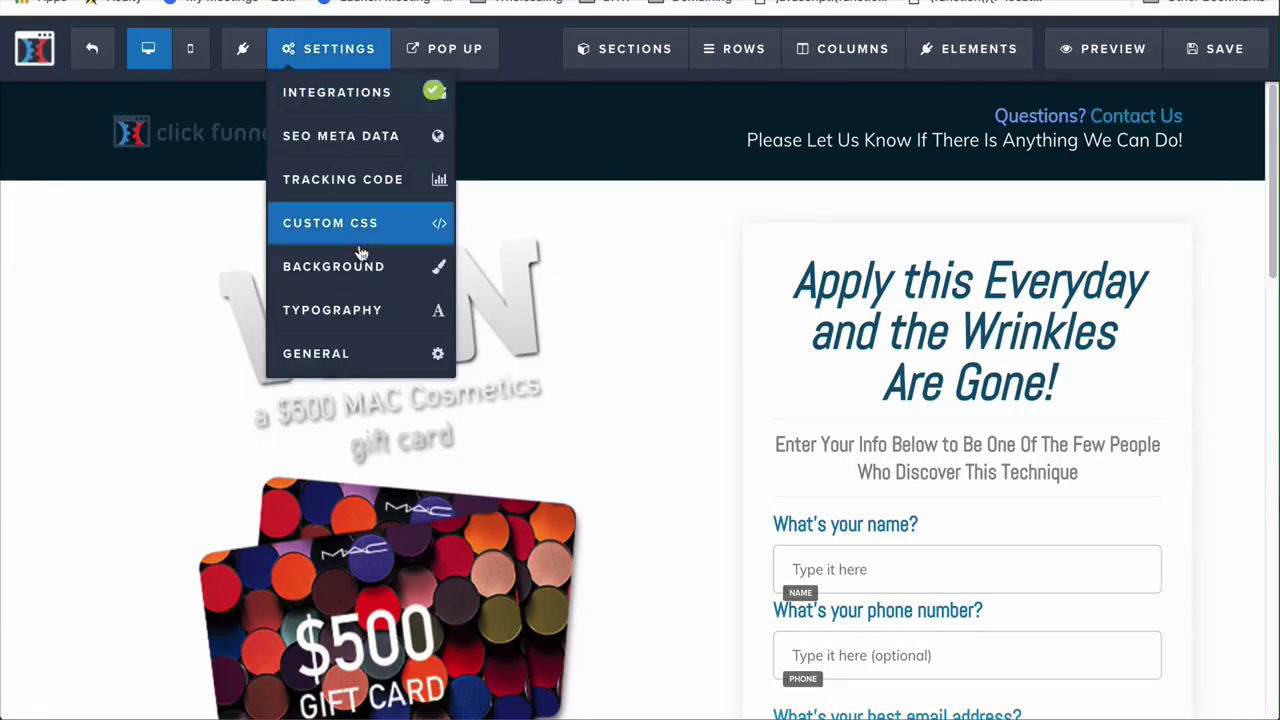
left_click(366, 265)
left_click(1188, 356)
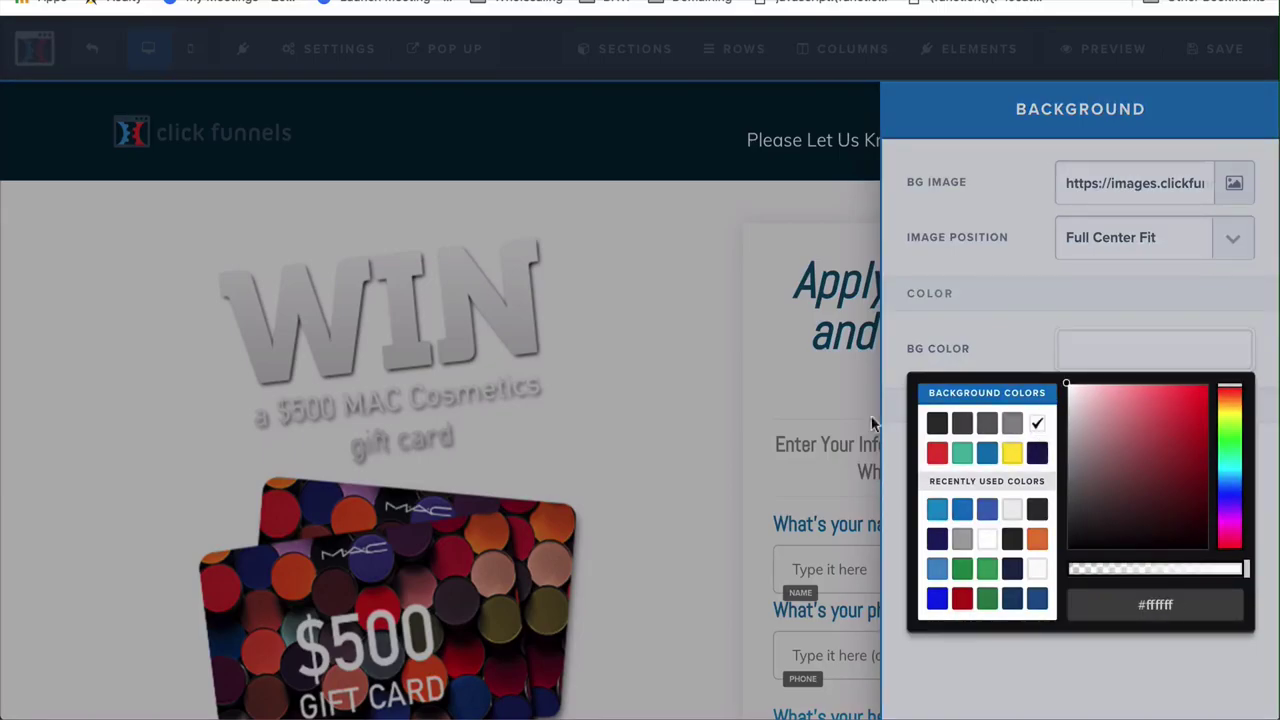
left_click(755, 435)
Save the squeeze page with its new email integration
scroll(700, 450, "down", 20)
scroll(651, 474, "up", 20)
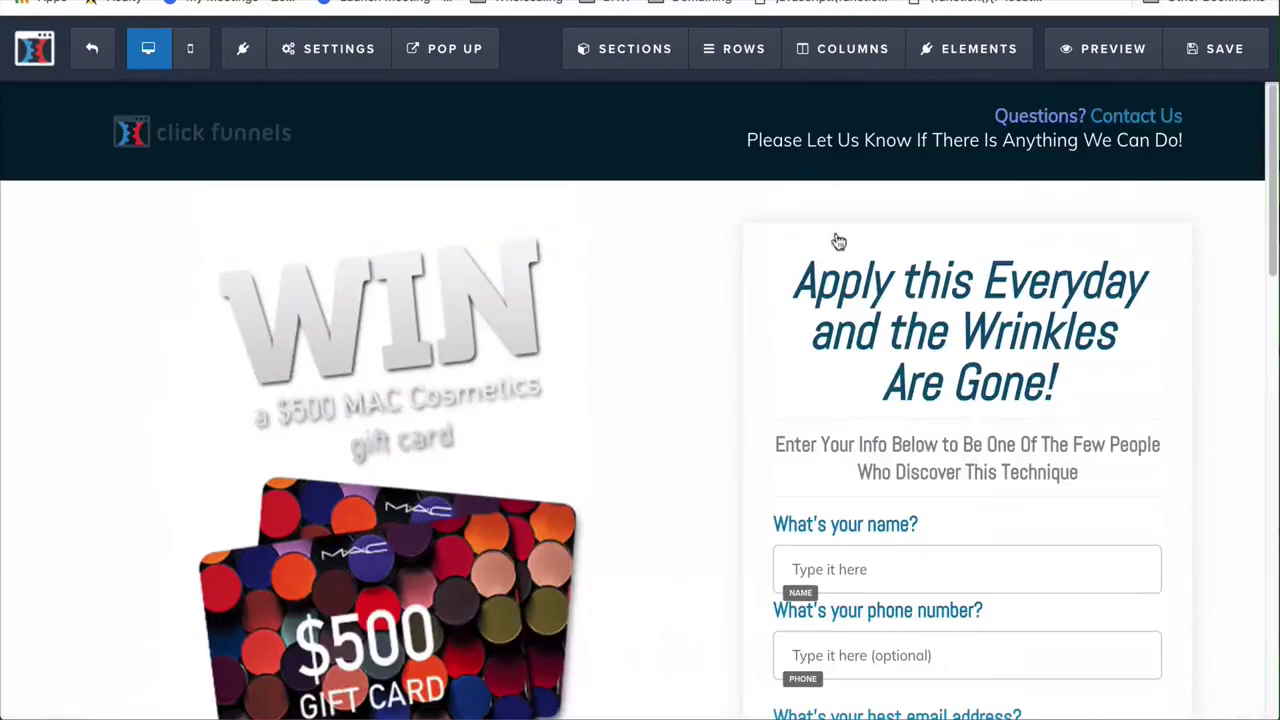
scroll(686, 500, "down", 1)
scroll(685, 500, "up", 1)
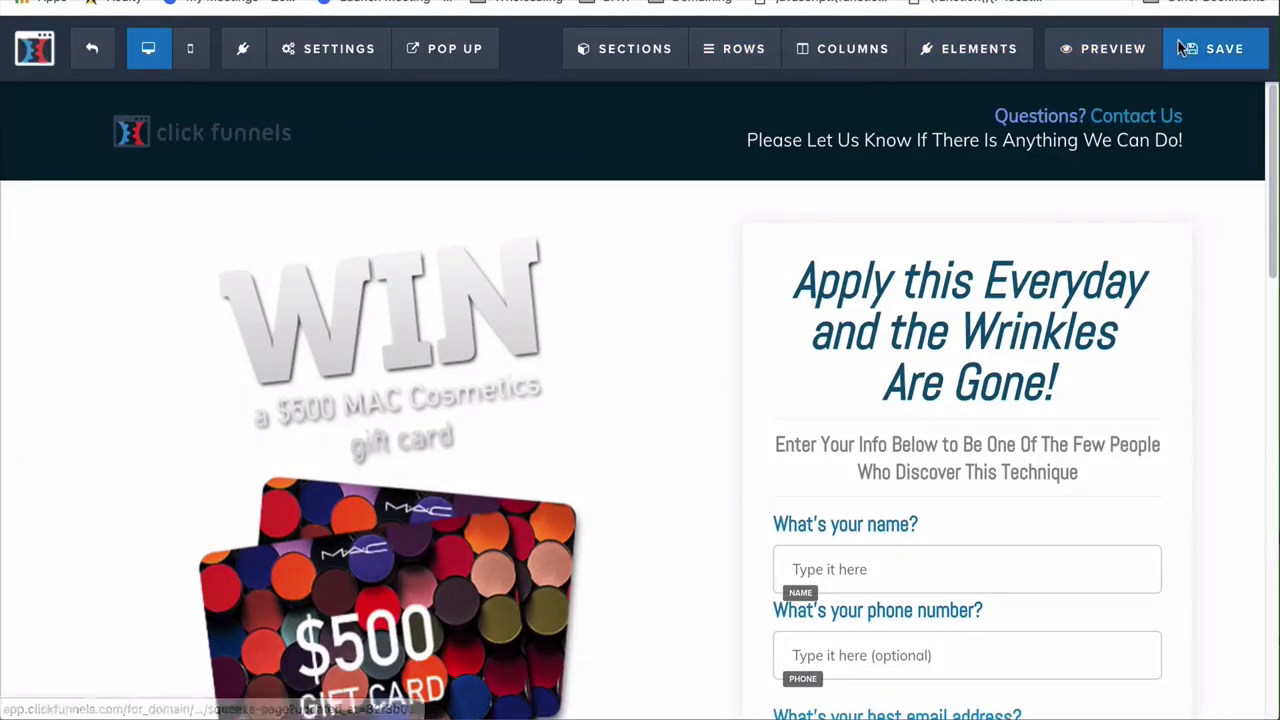
left_click(1224, 48)
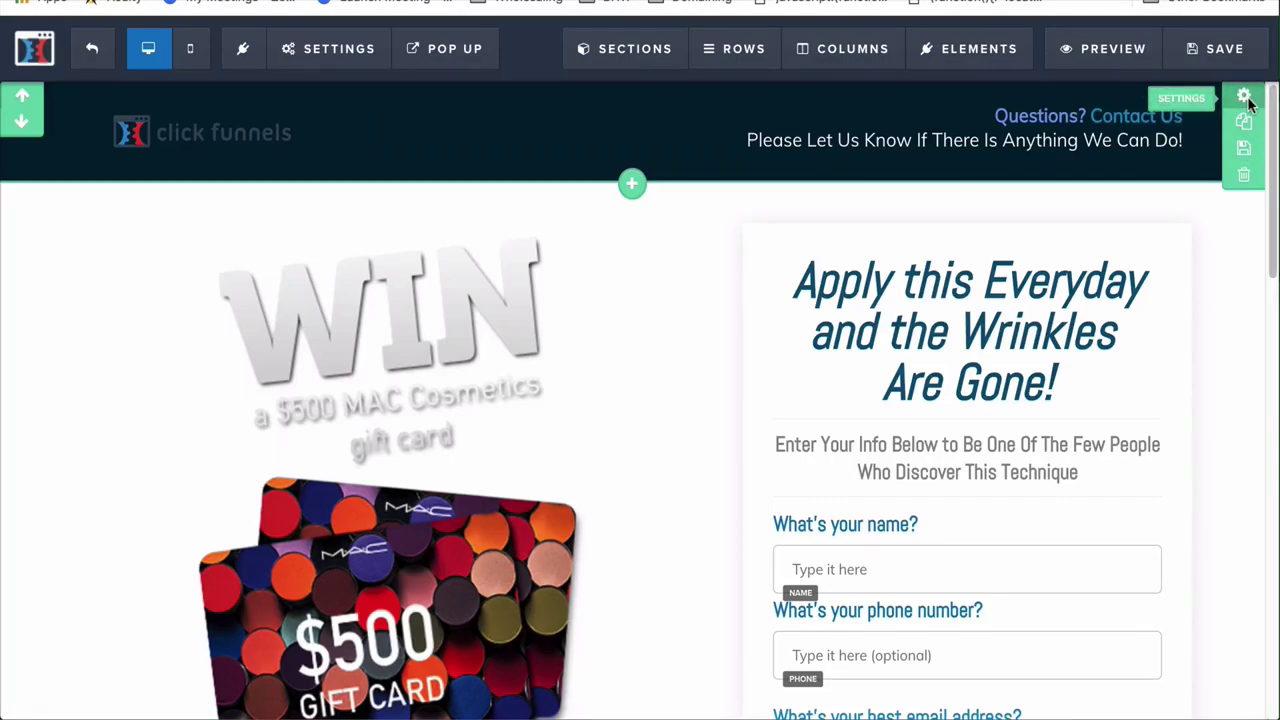
Set the header section background to orange #e47c2c after trying blue shades
left_click(1244, 97)
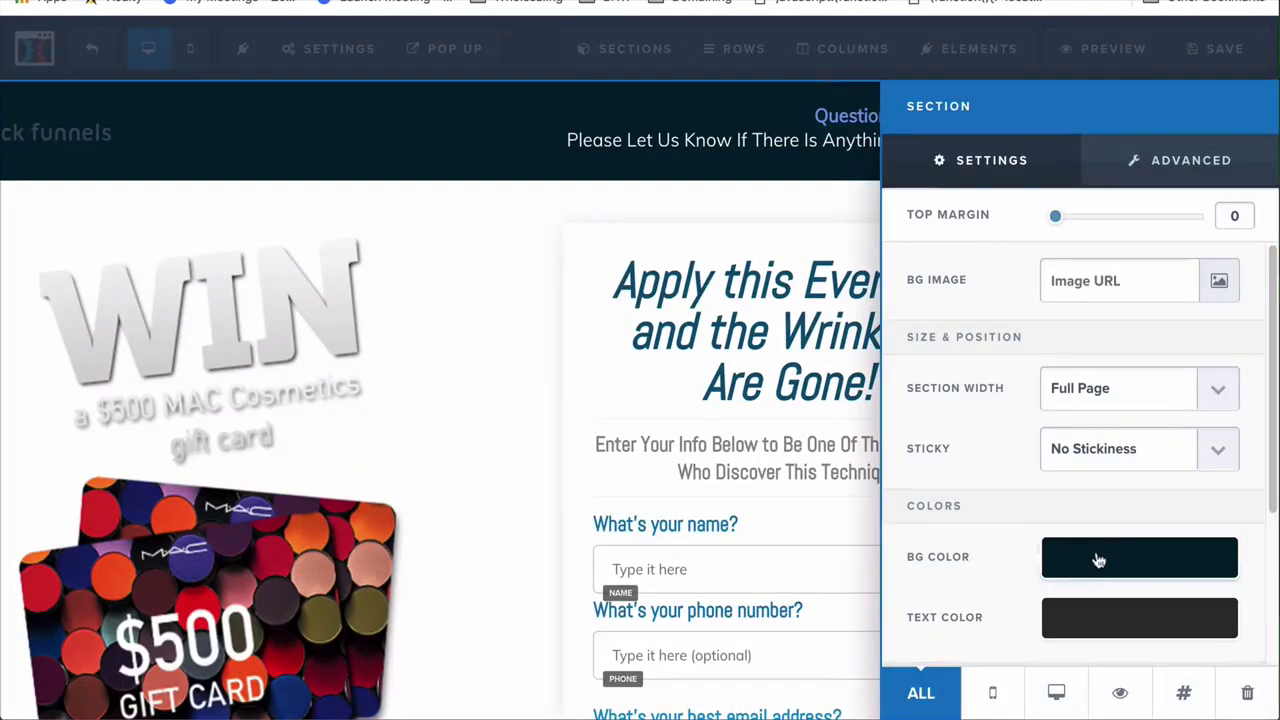
left_click(1098, 560)
left_click(987, 413)
left_click(1012, 415)
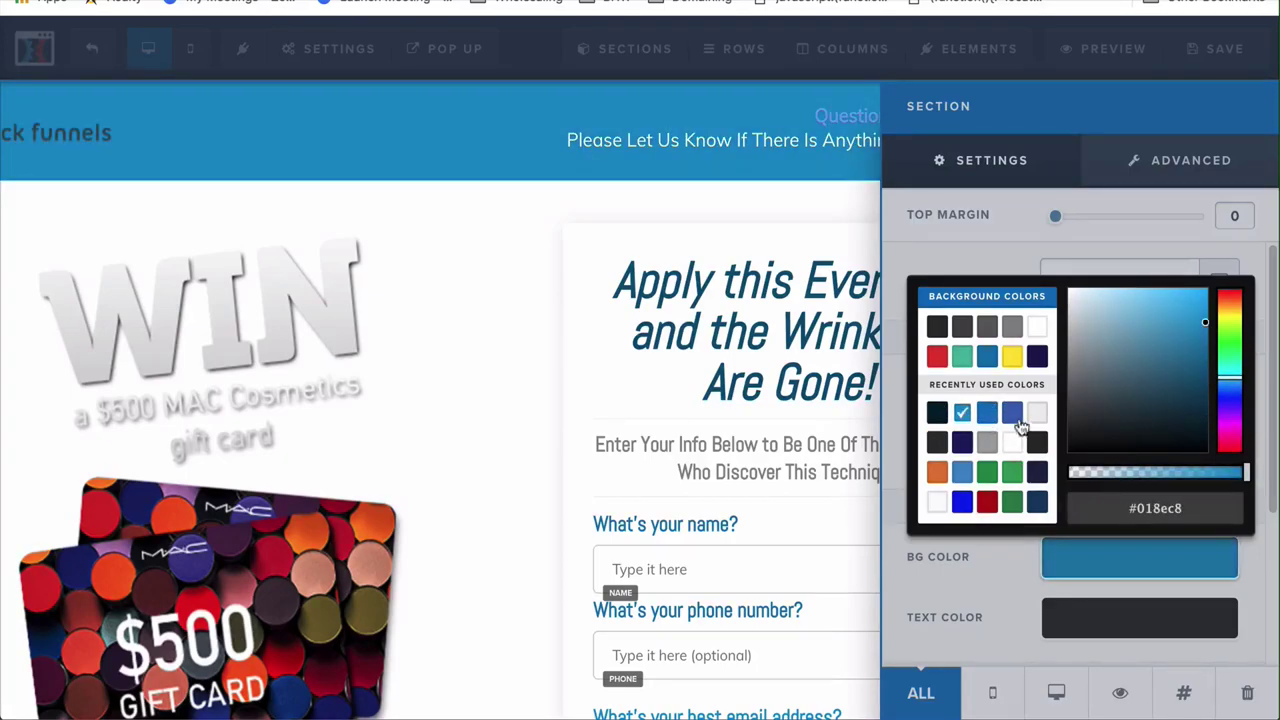
left_click(1013, 418)
left_click(936, 473)
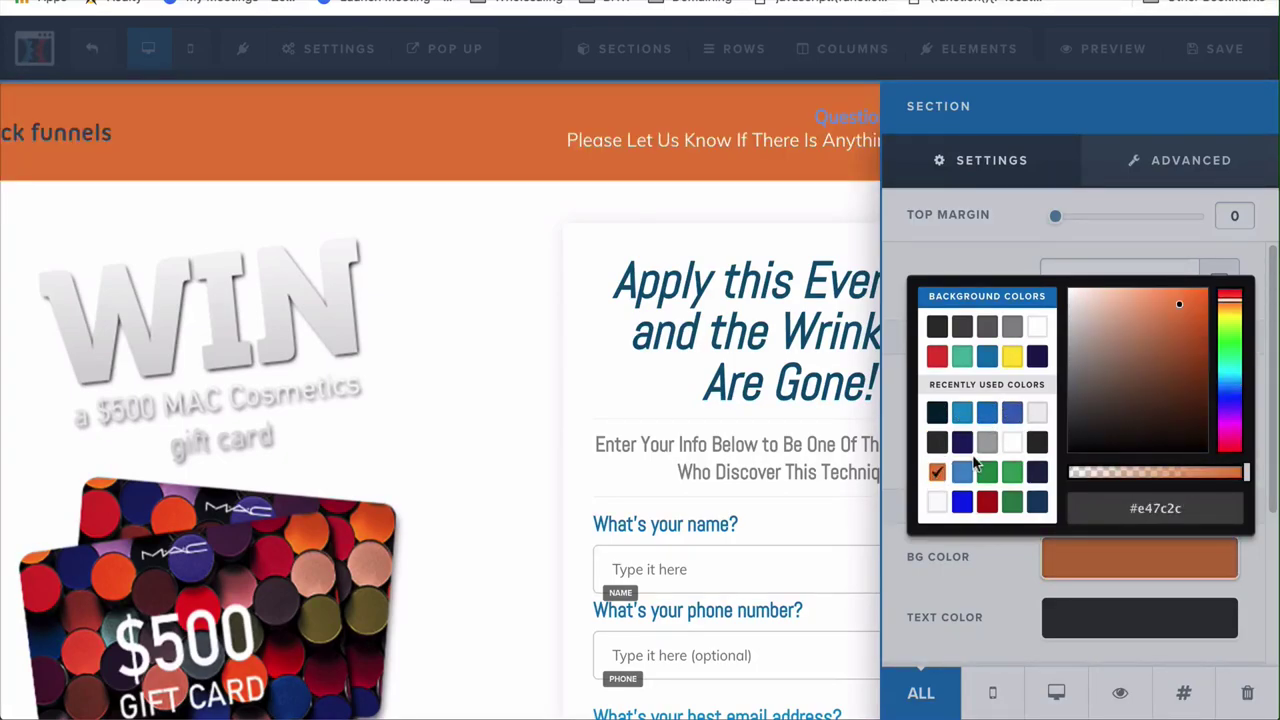
left_click(792, 412)
Make the footer section background orange as well
scroll(656, 455, "down", 15)
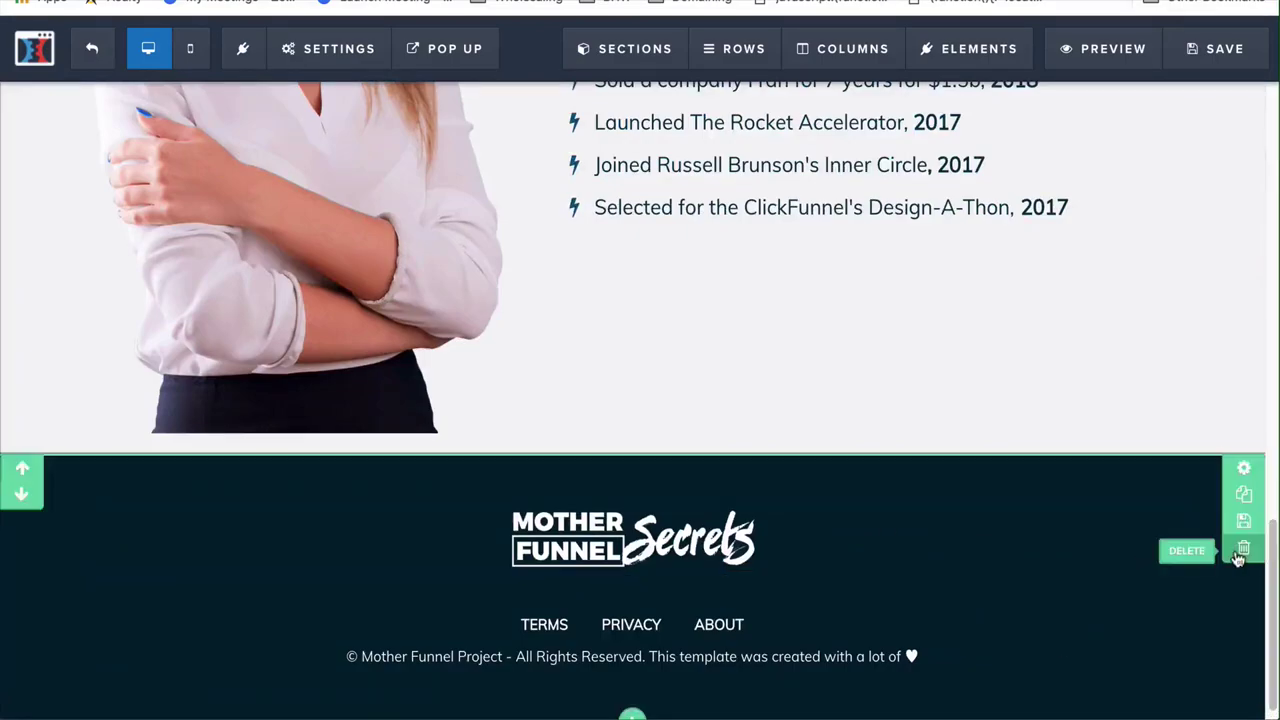
left_click(1243, 469)
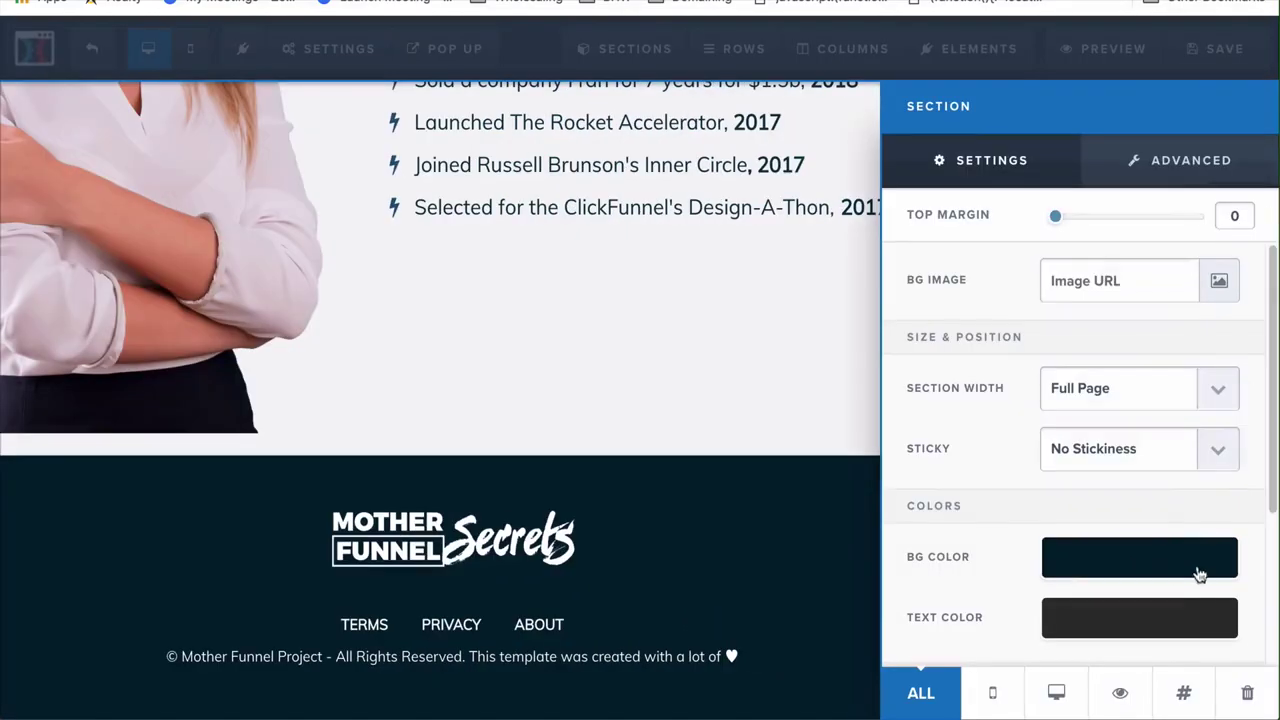
left_click(1149, 557)
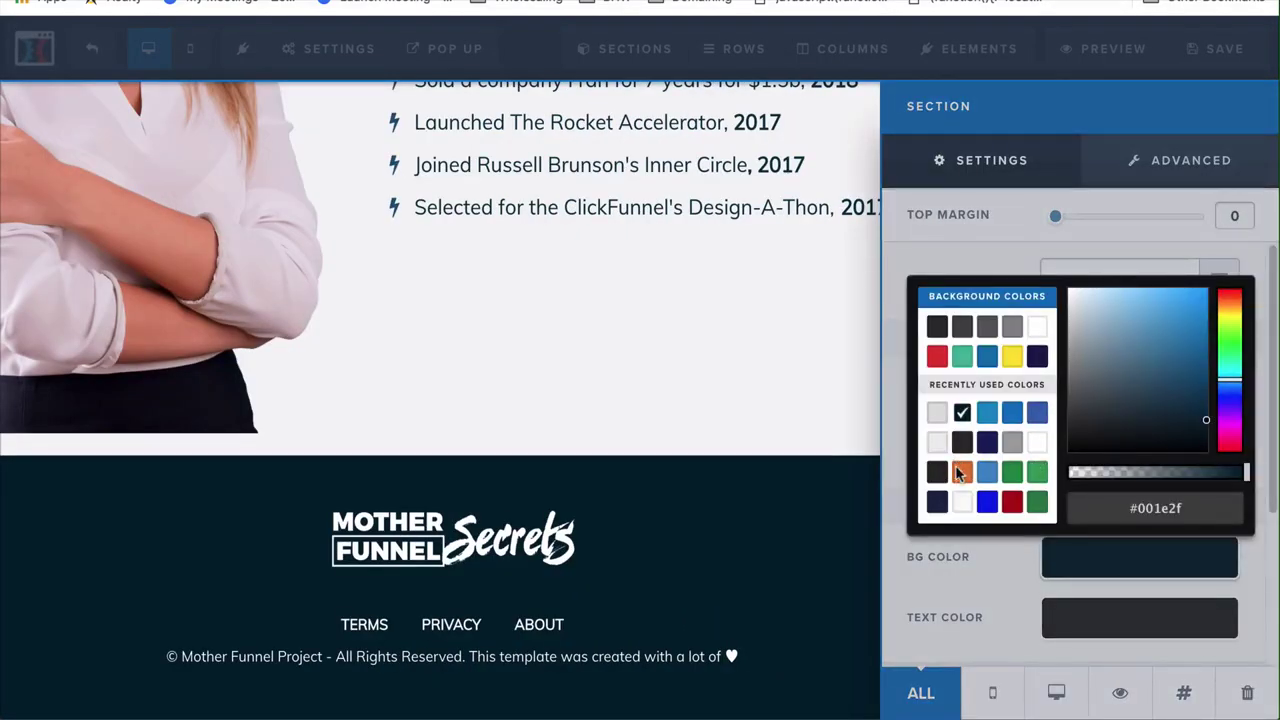
left_click(961, 471)
left_click(754, 528)
Save the page with the orange header and footer, then exit the editor
scroll(614, 527, "up", 15)
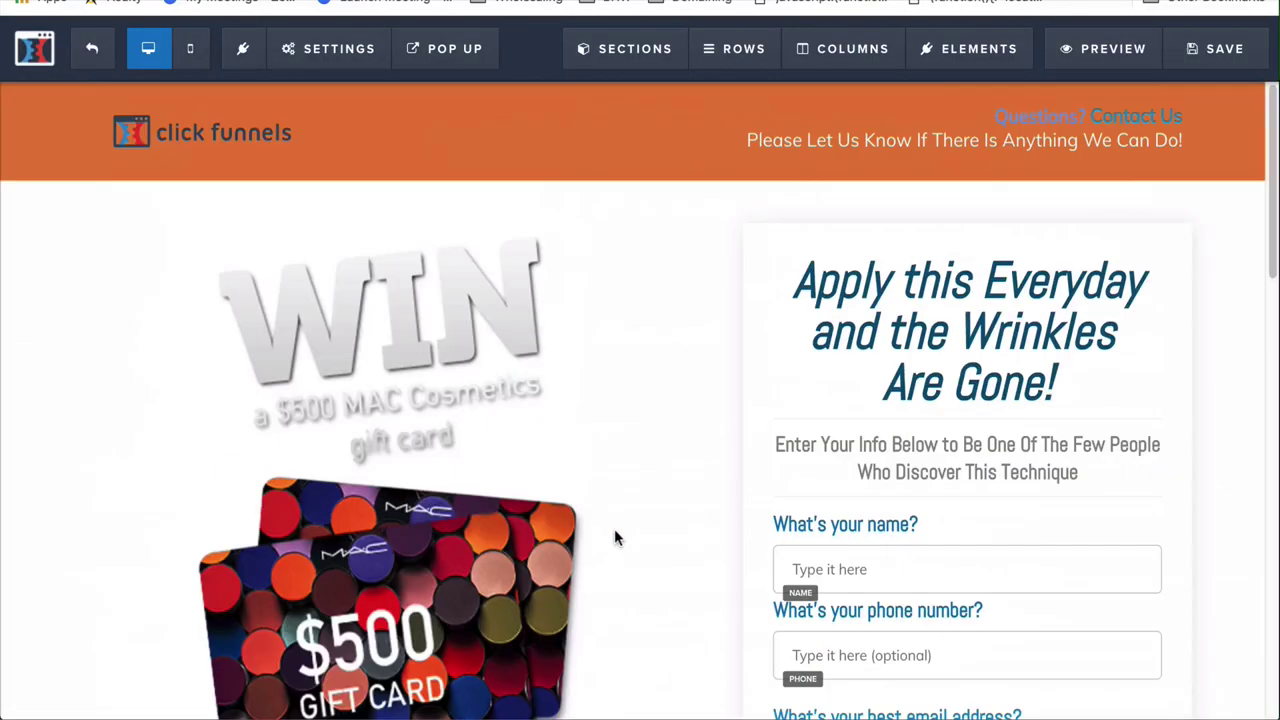
left_click(1208, 48)
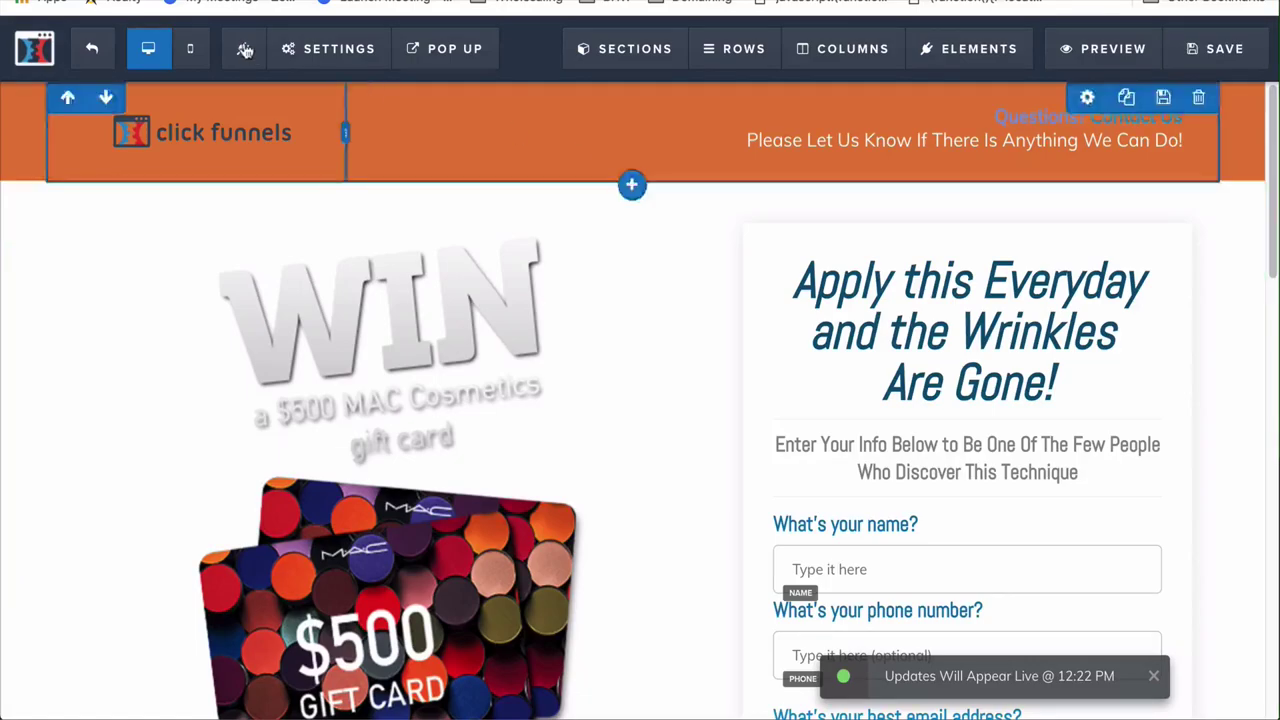
left_click(103, 50)
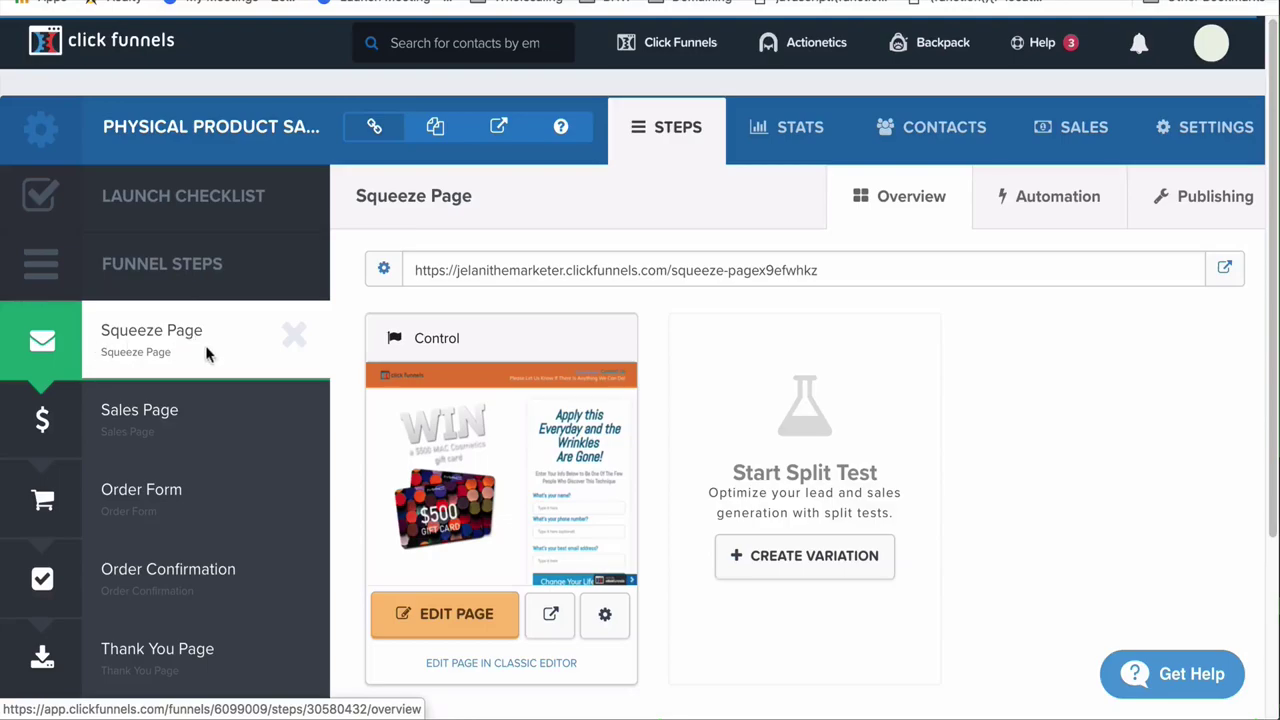
Switch to the Order Form funnel step and open the account dropdown
left_click(182, 503)
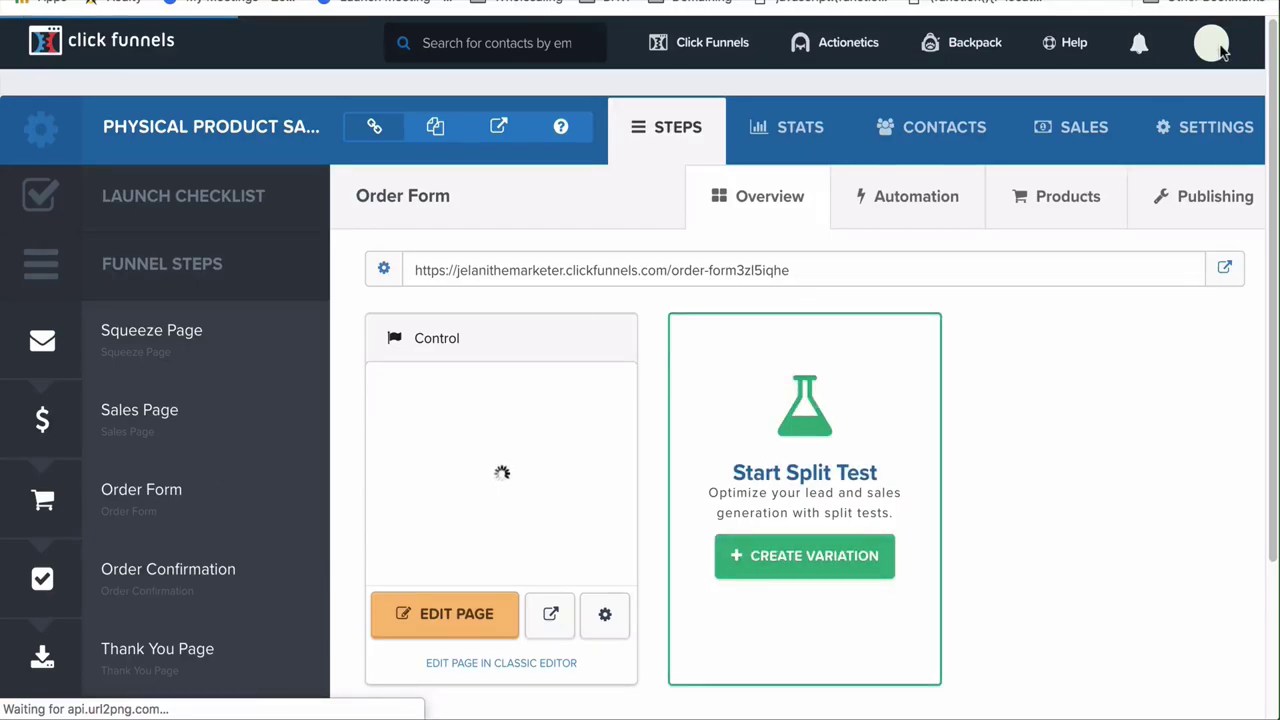
left_click(1219, 46)
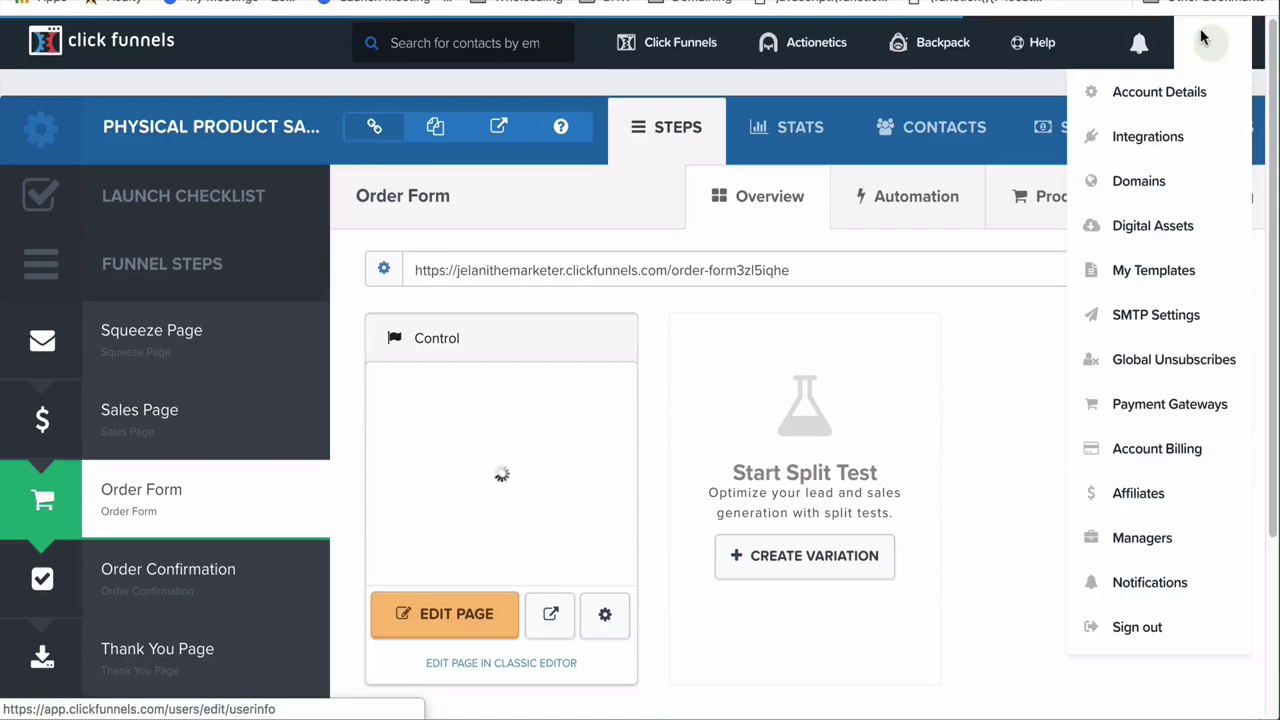
Open Payment Gateways and browse the gateways available besides the connected Stripe account
left_click(1167, 406)
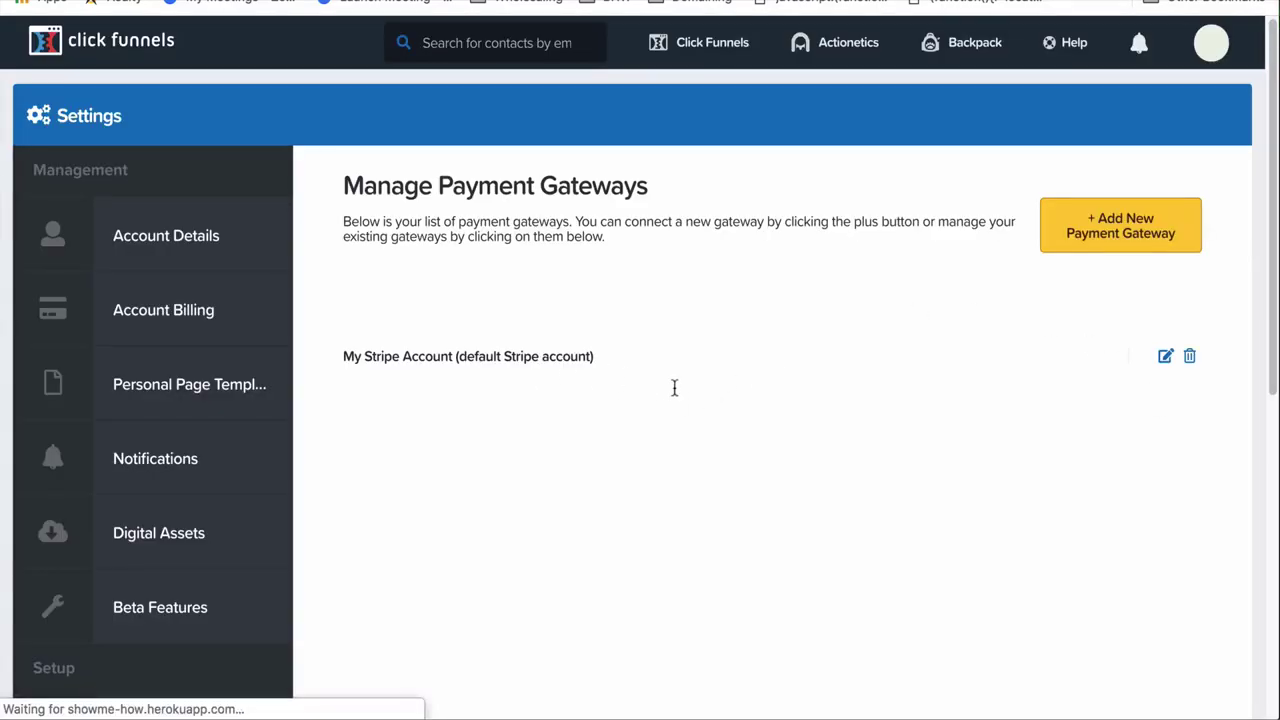
left_click(1114, 240)
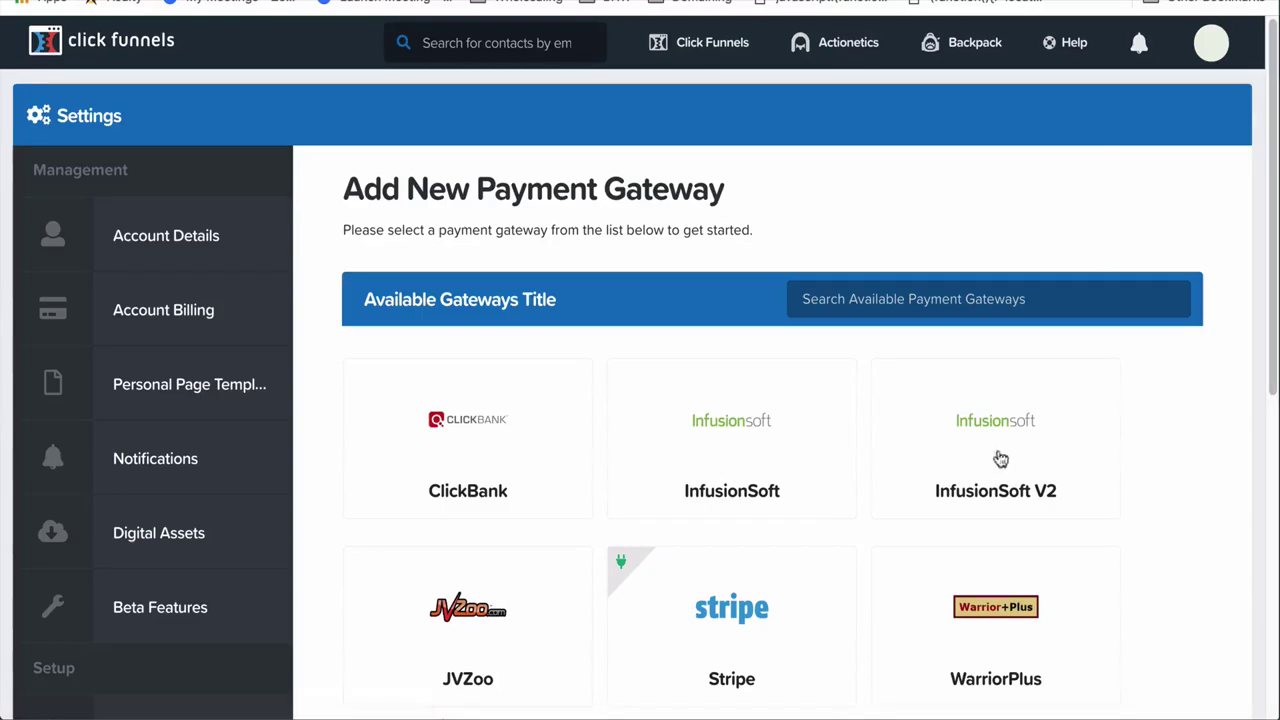
scroll(673, 548, "down", 3)
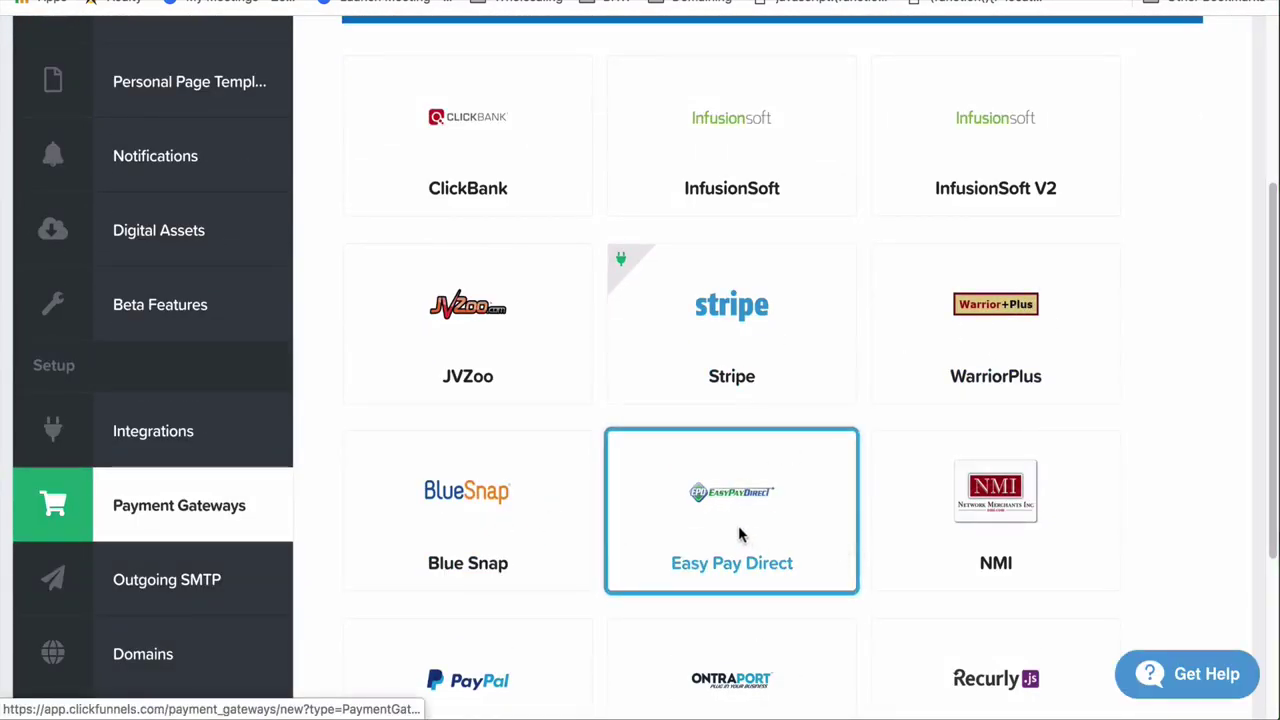
scroll(740, 531, "down", 2)
scroll(740, 531, "down", 1)
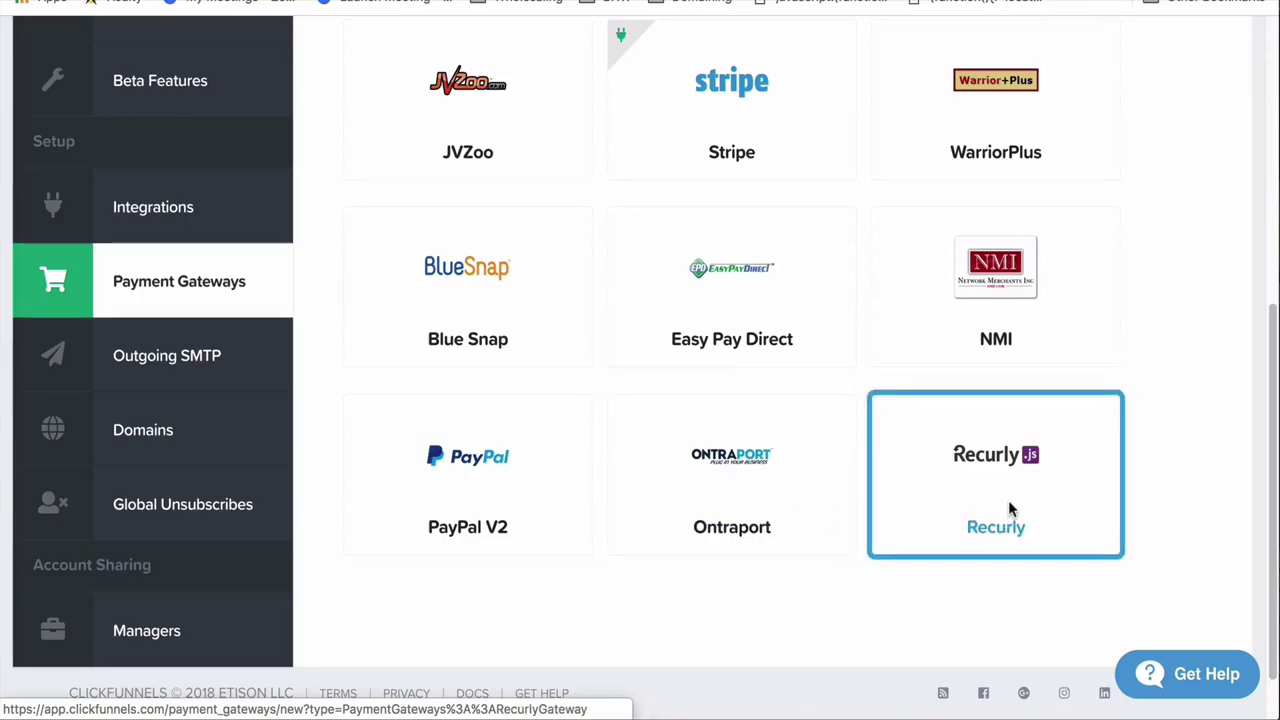
scroll(1008, 509, "up", 1)
scroll(1000, 440, "up", 3)
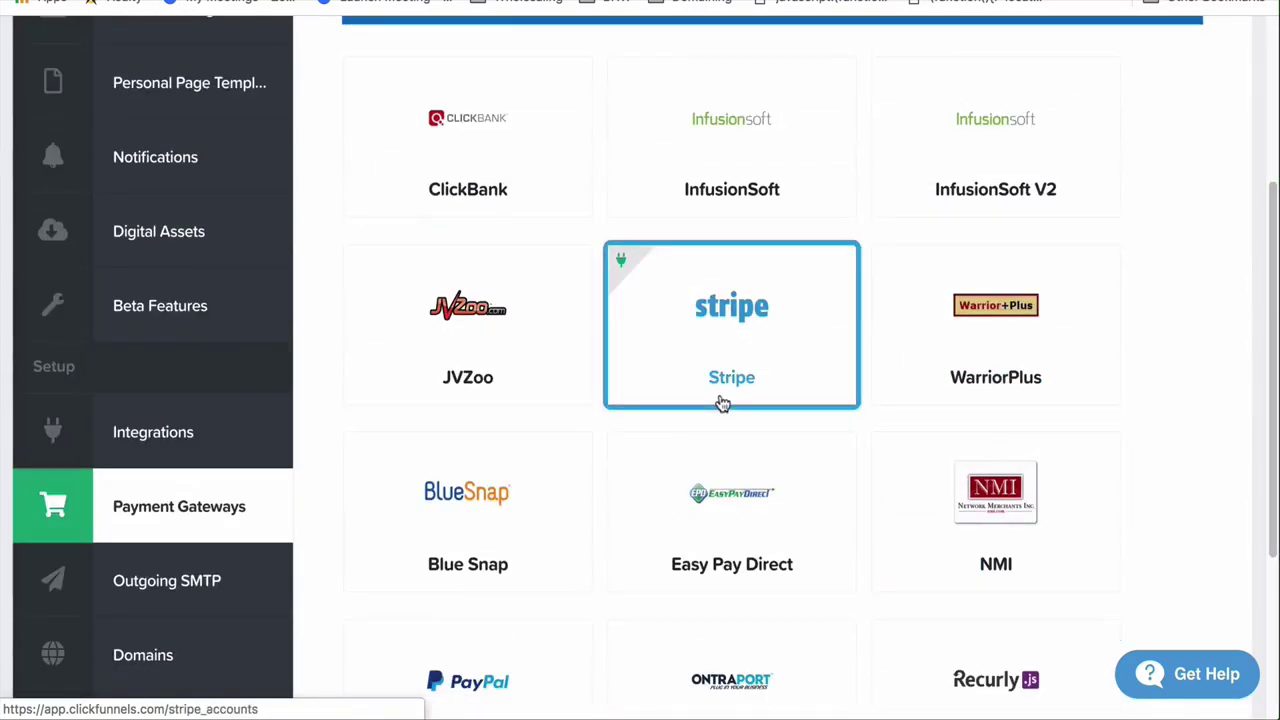
scroll(721, 400, "up", 1)
scroll(923, 362, "down", 3)
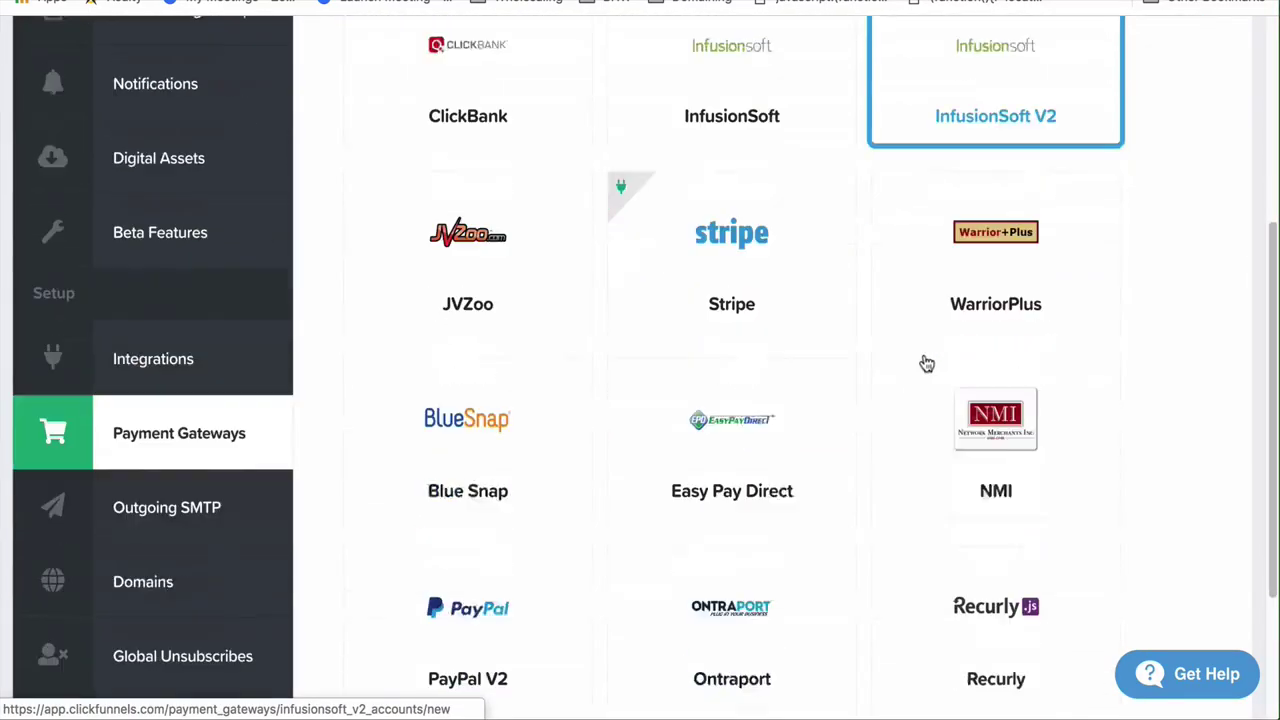
scroll(924, 363, "up", 3)
scroll(924, 363, "down", 2)
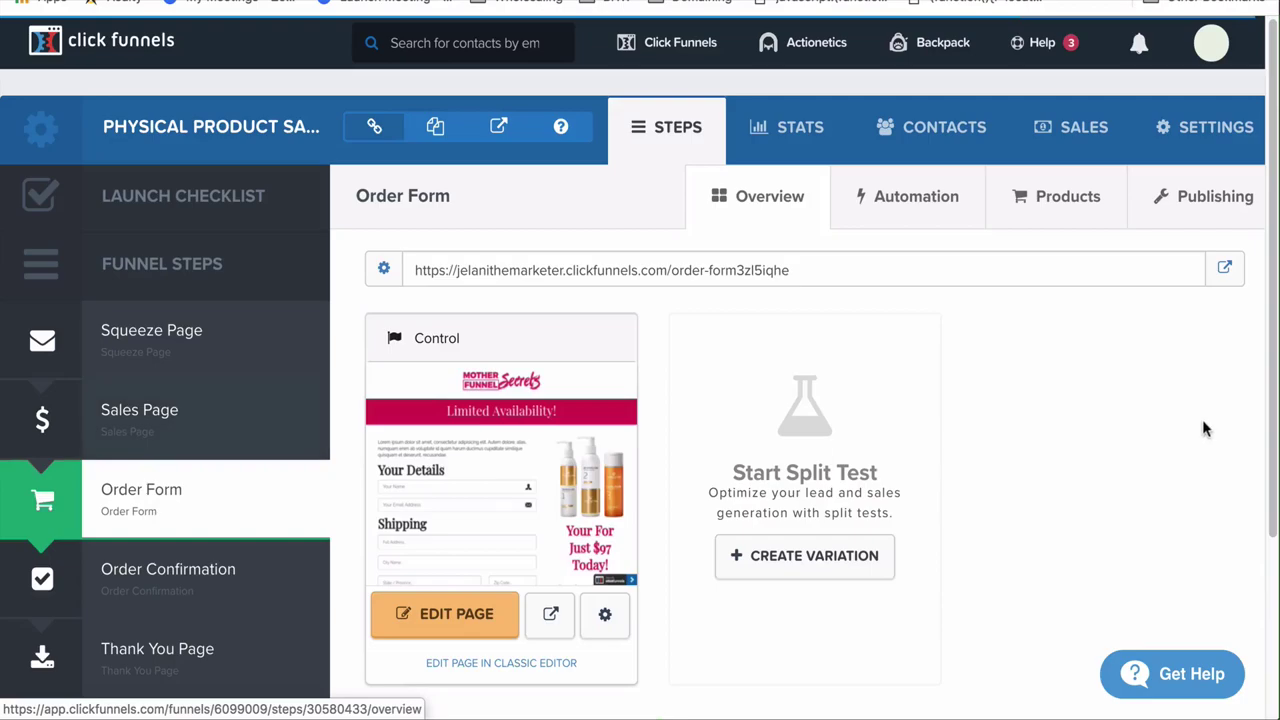
Add a new product to the Order Form step and name it Test Product
left_click(1058, 201)
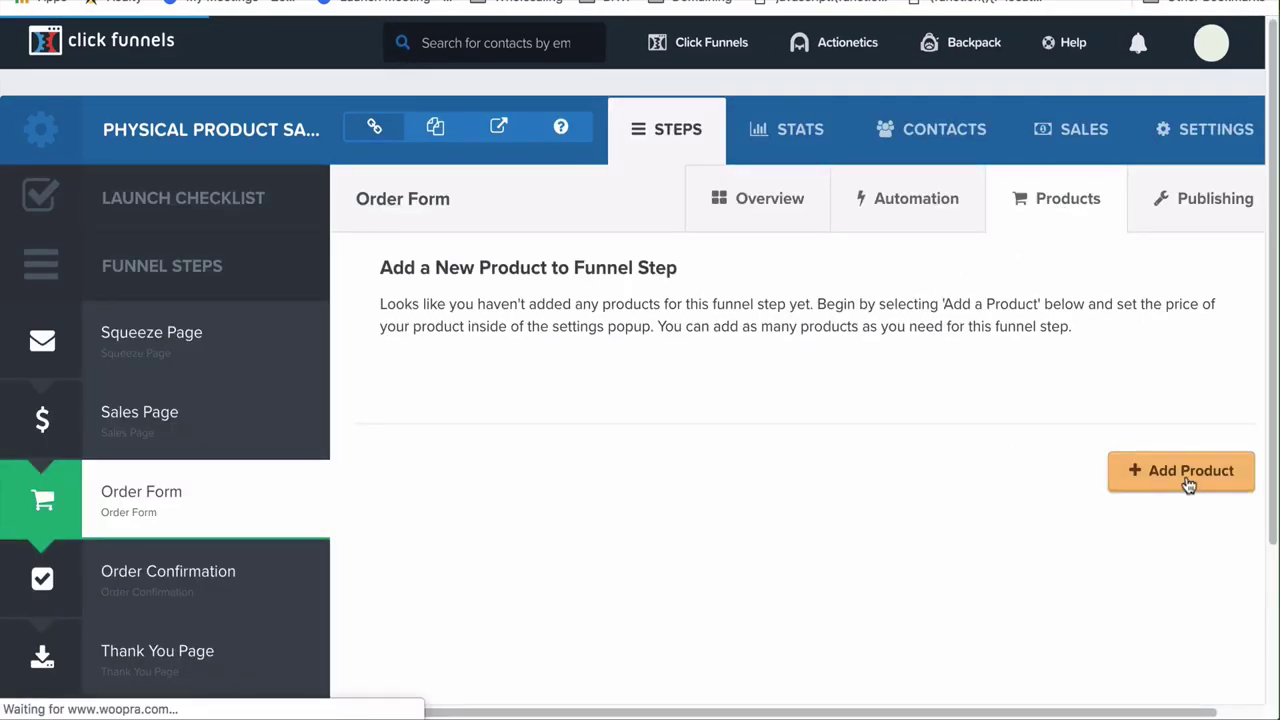
left_click(1188, 484)
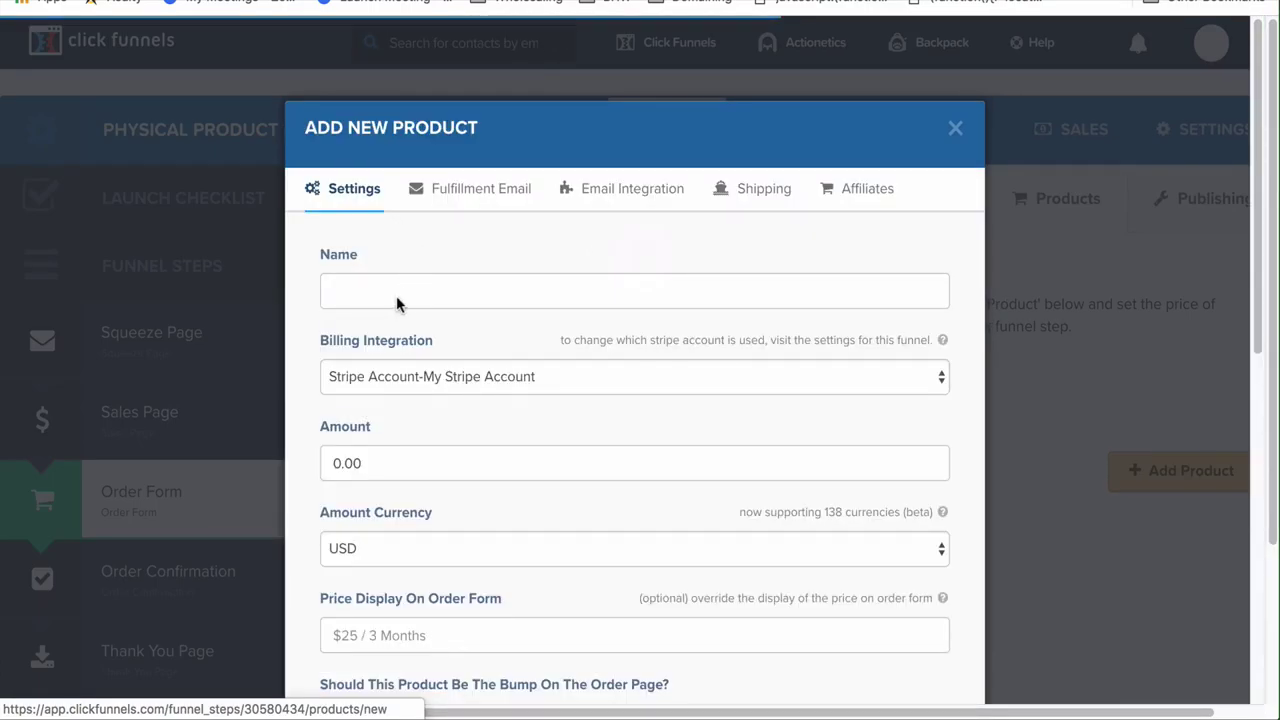
left_click(396, 295)
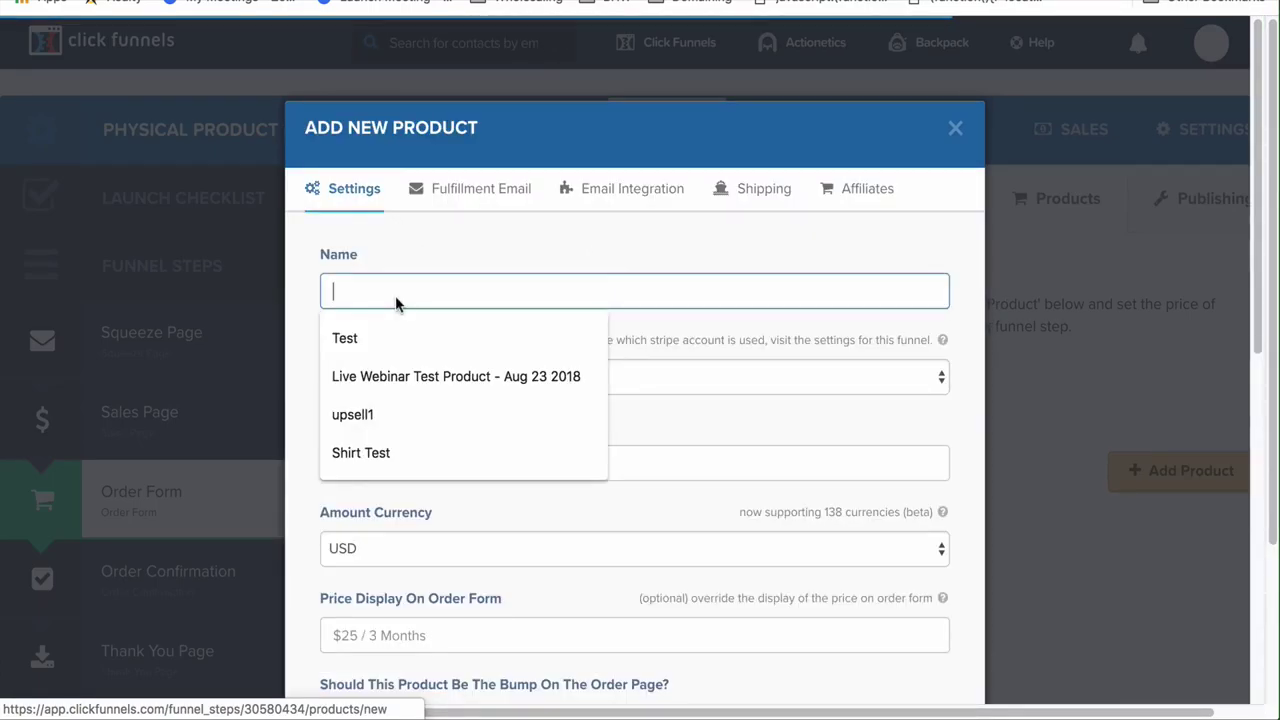
type("Test Porduc")
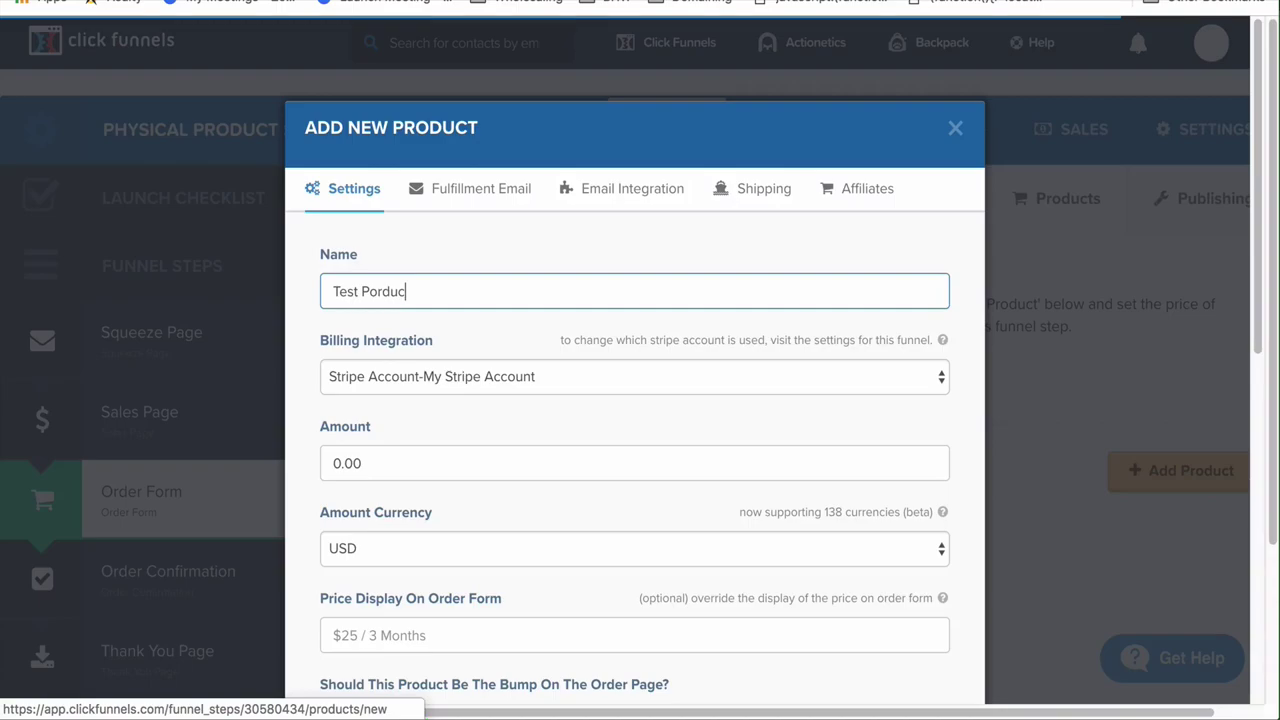
key("BackSpace")
key("BackSpace")
key("BackSpace")
key("BackSpace")
type("rodc")
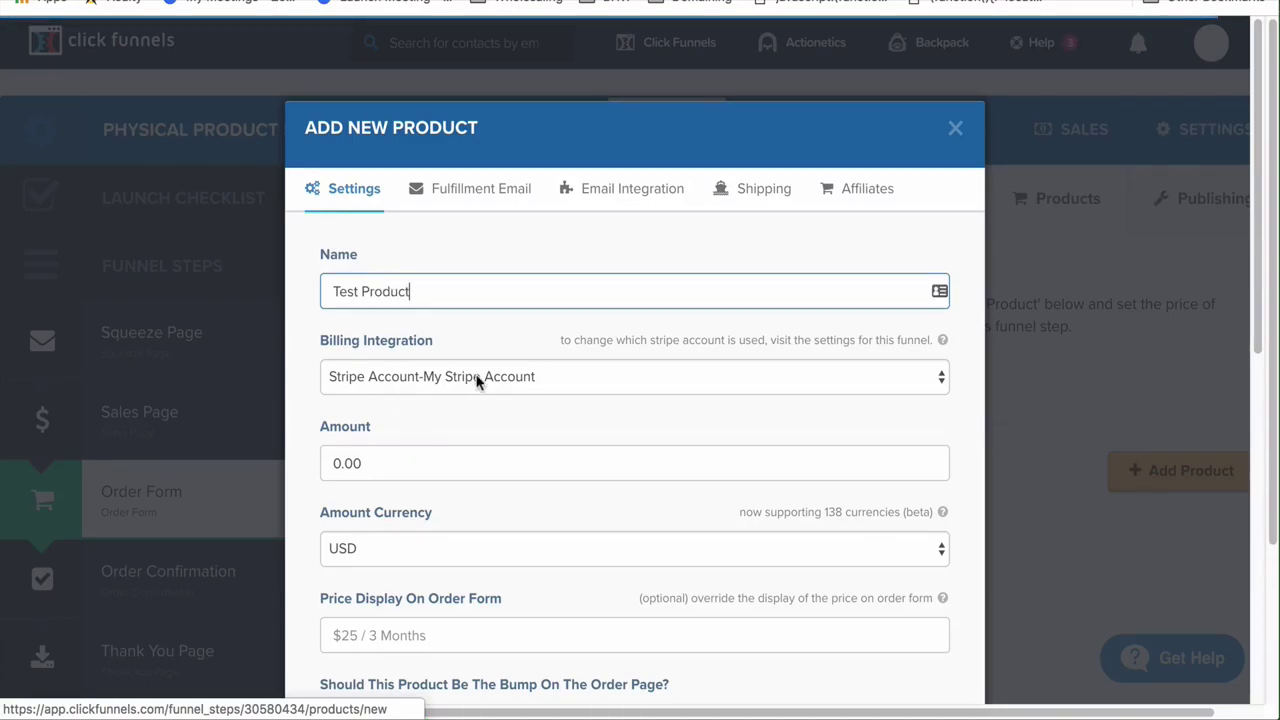
Replace the default 0.00 amount with 5
left_click(324, 464)
key("Delete")
type("5")
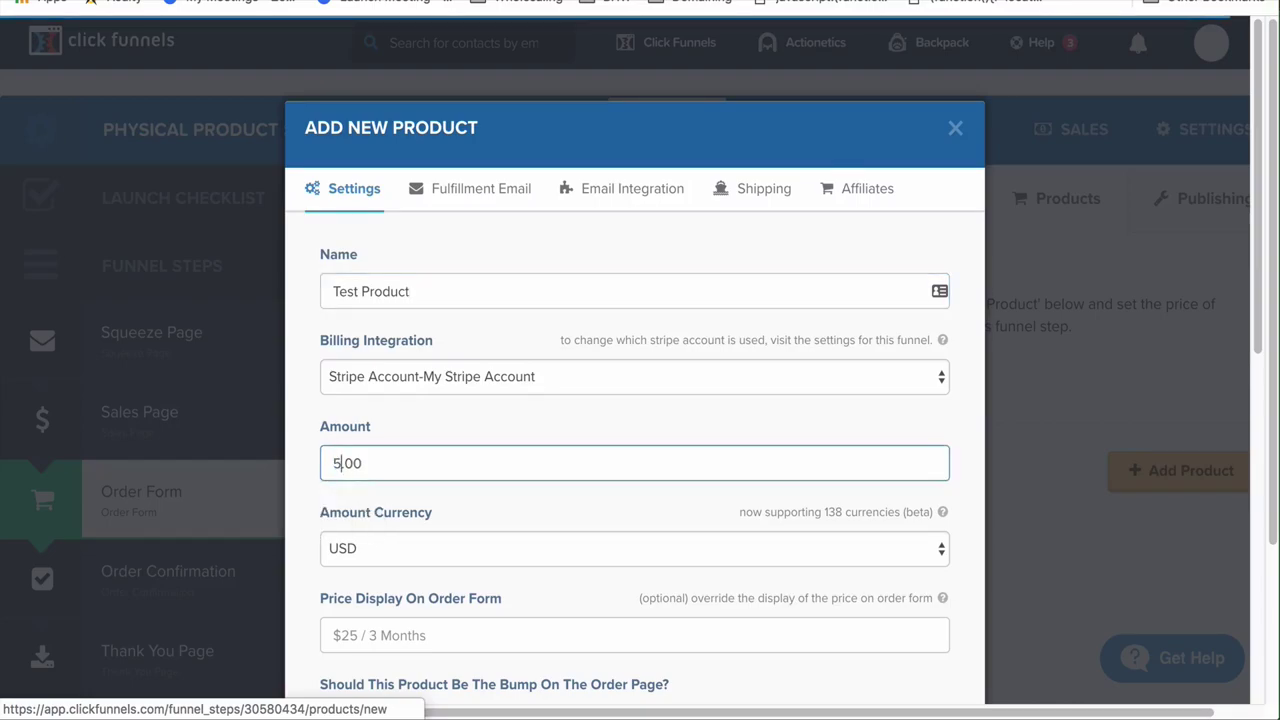
scroll(392, 480, "down", 2)
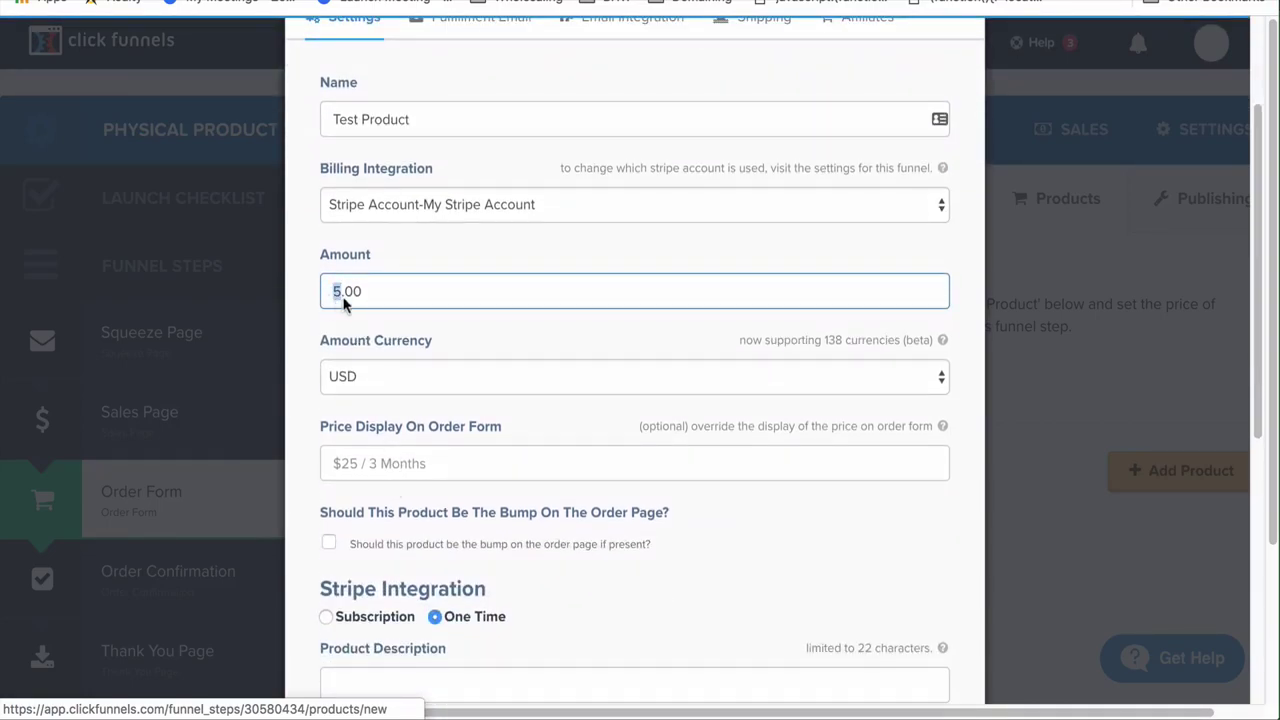
type("1")
key("BackSpace")
type("5")
scroll(420, 390, "down", 2)
Keep USD as currency and set the price display to 'Just Pay Shipping - Only $5'
left_click(425, 297)
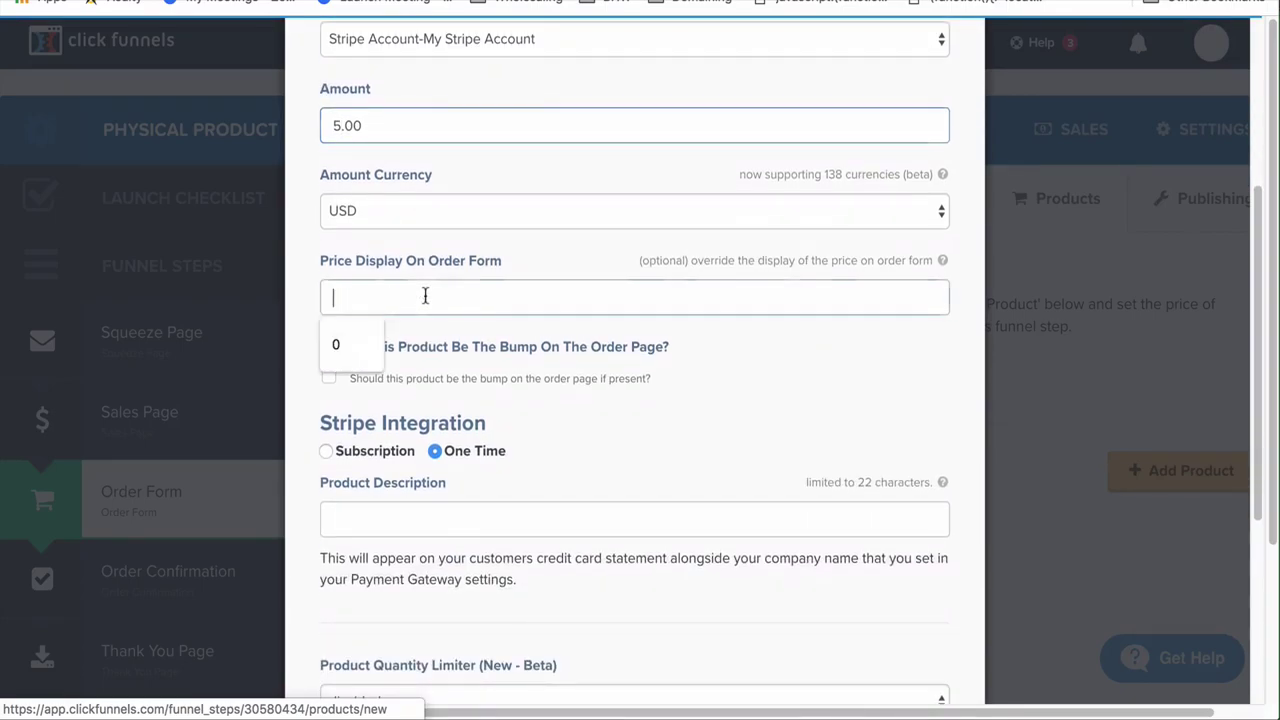
left_click(383, 212)
left_click(383, 211)
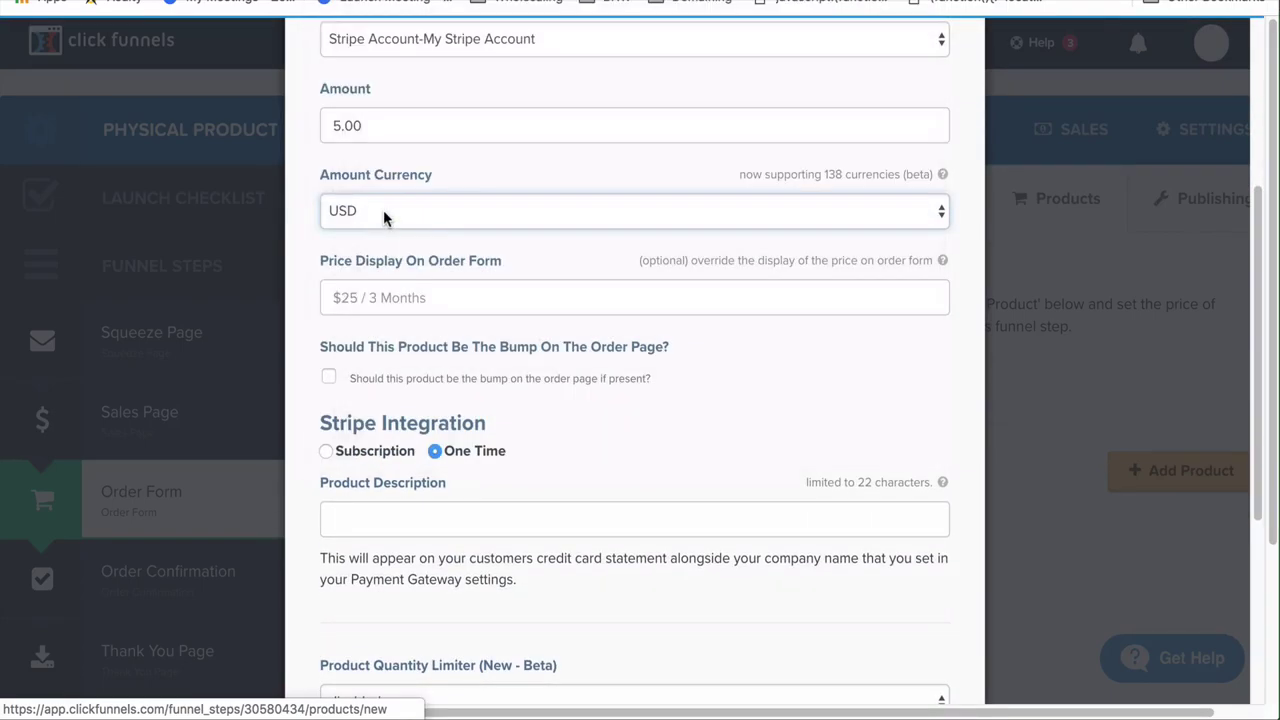
left_click(392, 297)
left_click(417, 278)
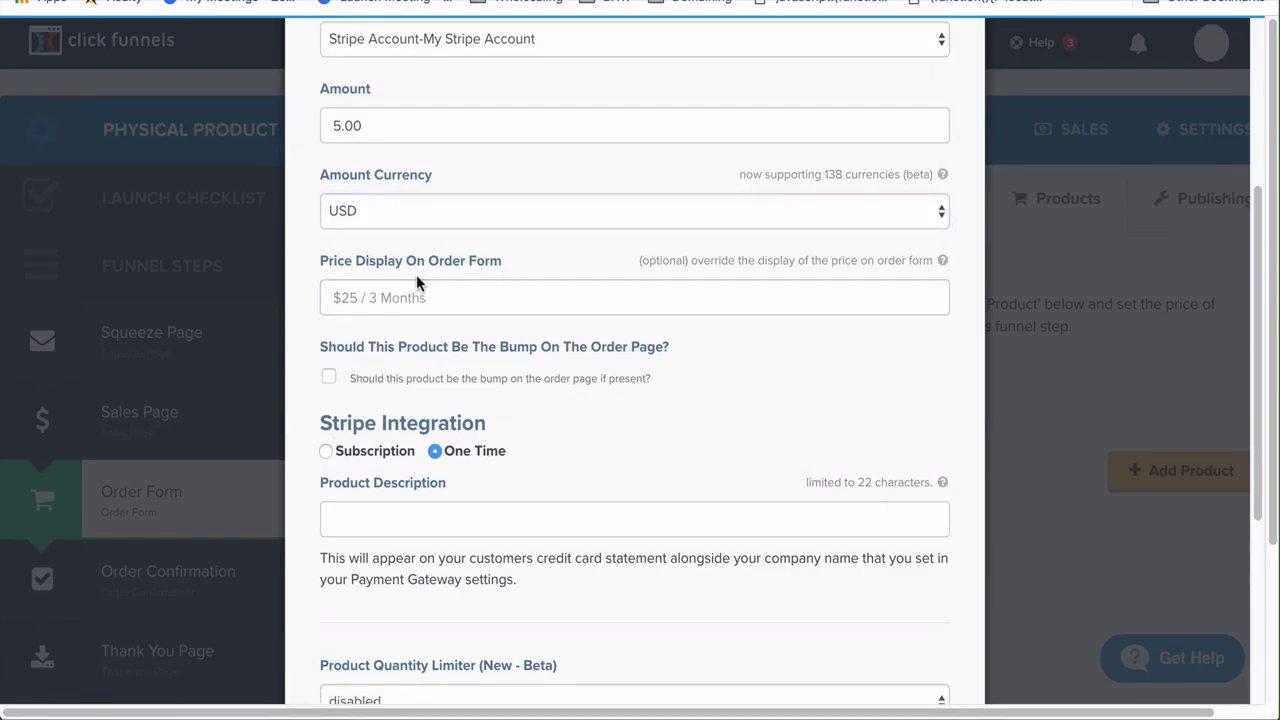
left_click(351, 305)
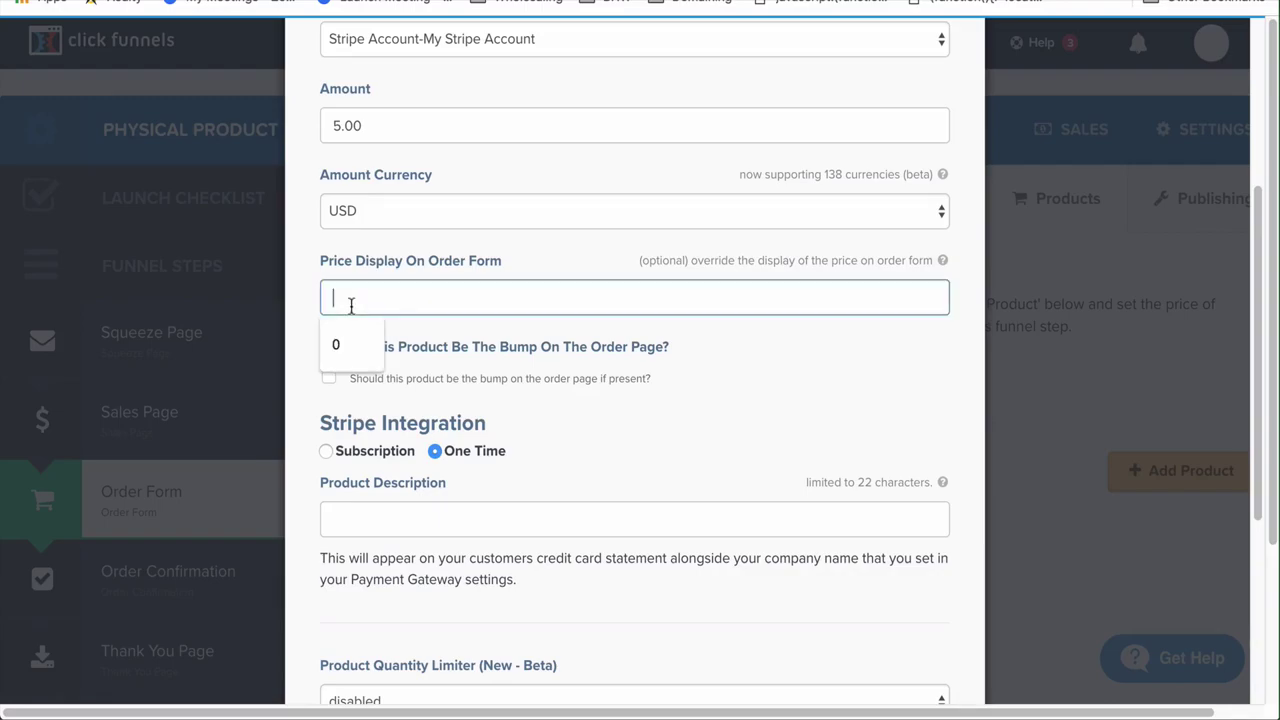
type("F")
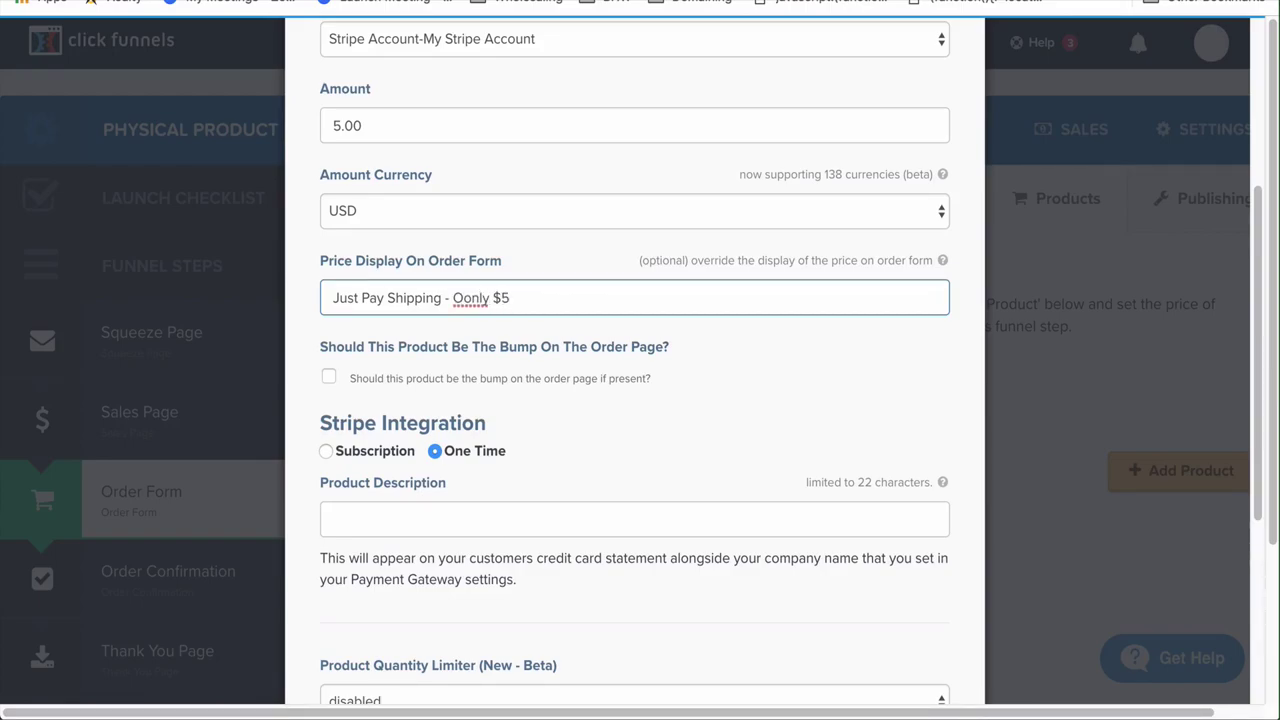
key("BackSpace")
scroll(614, 423, "down", 2)
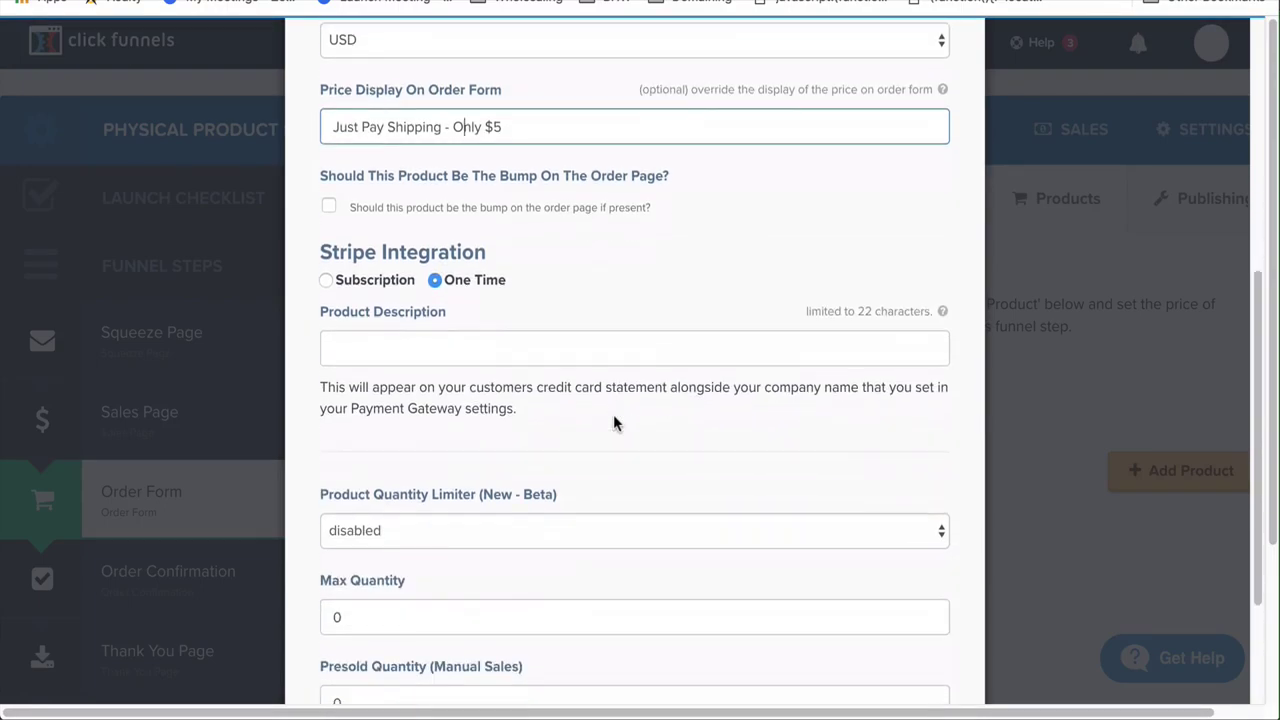
Make it a one-time payment with the description 'Test product1'
left_click(423, 346)
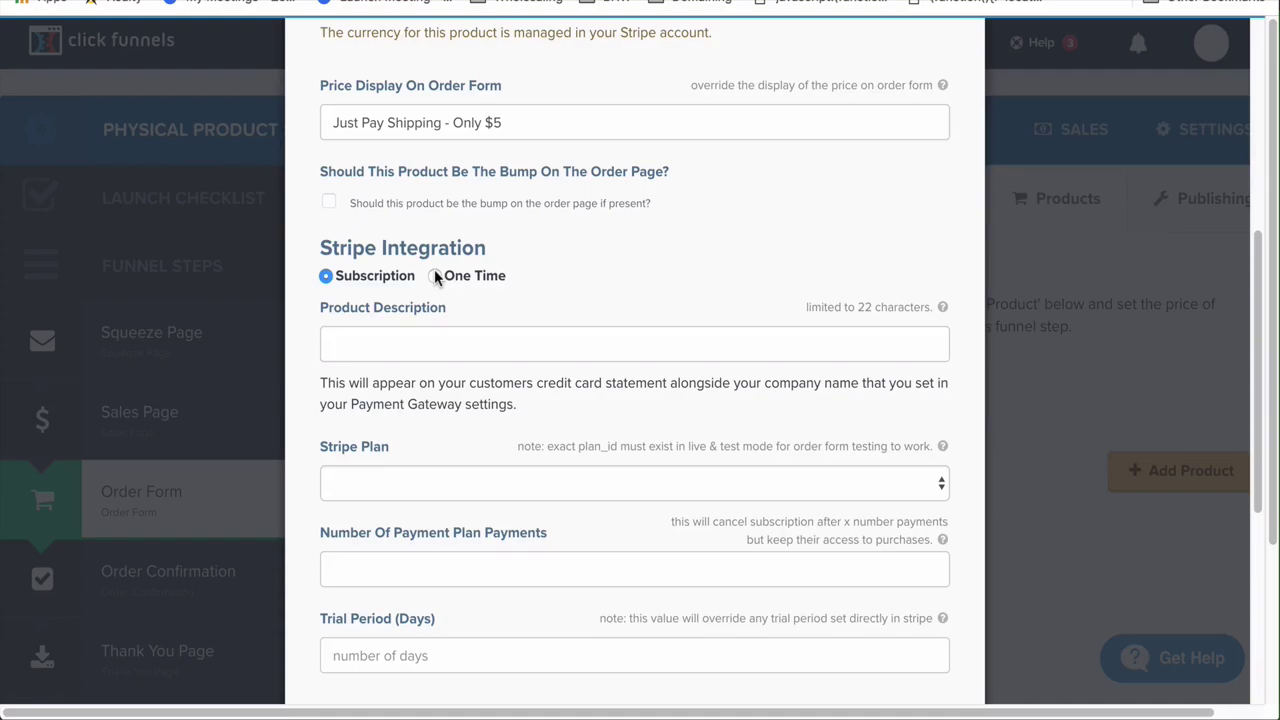
left_click(435, 276)
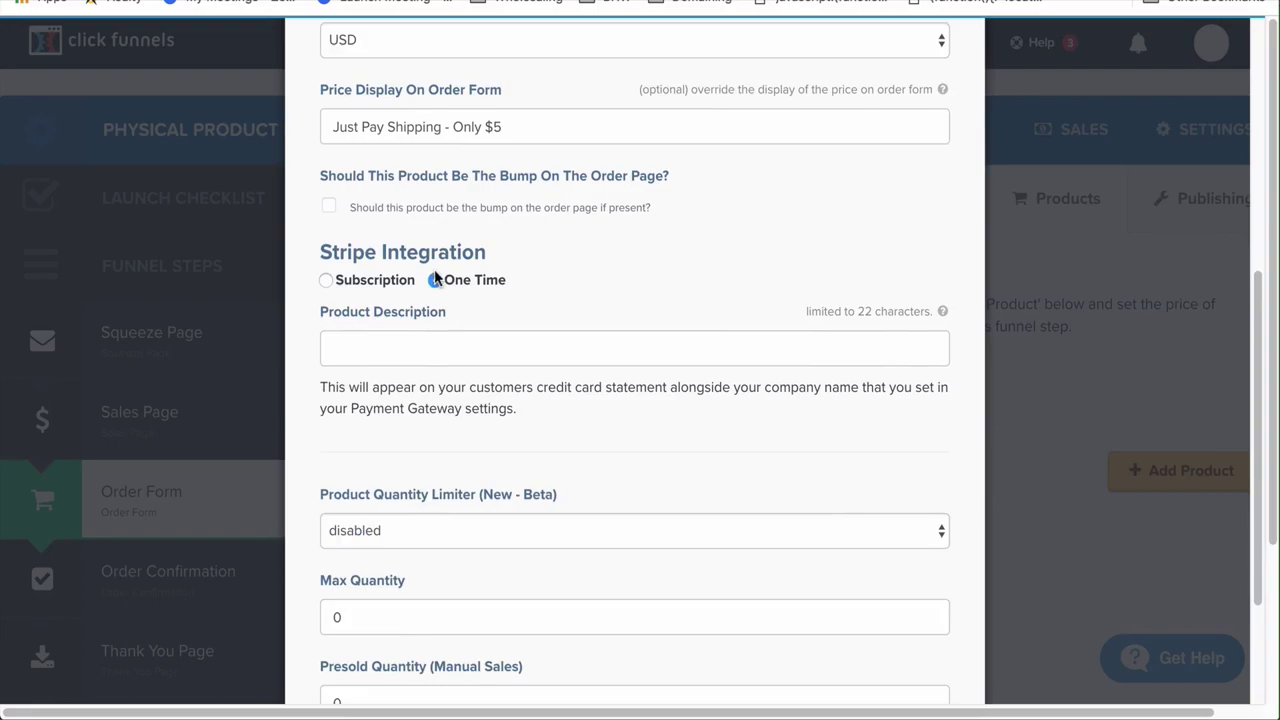
left_click(452, 342)
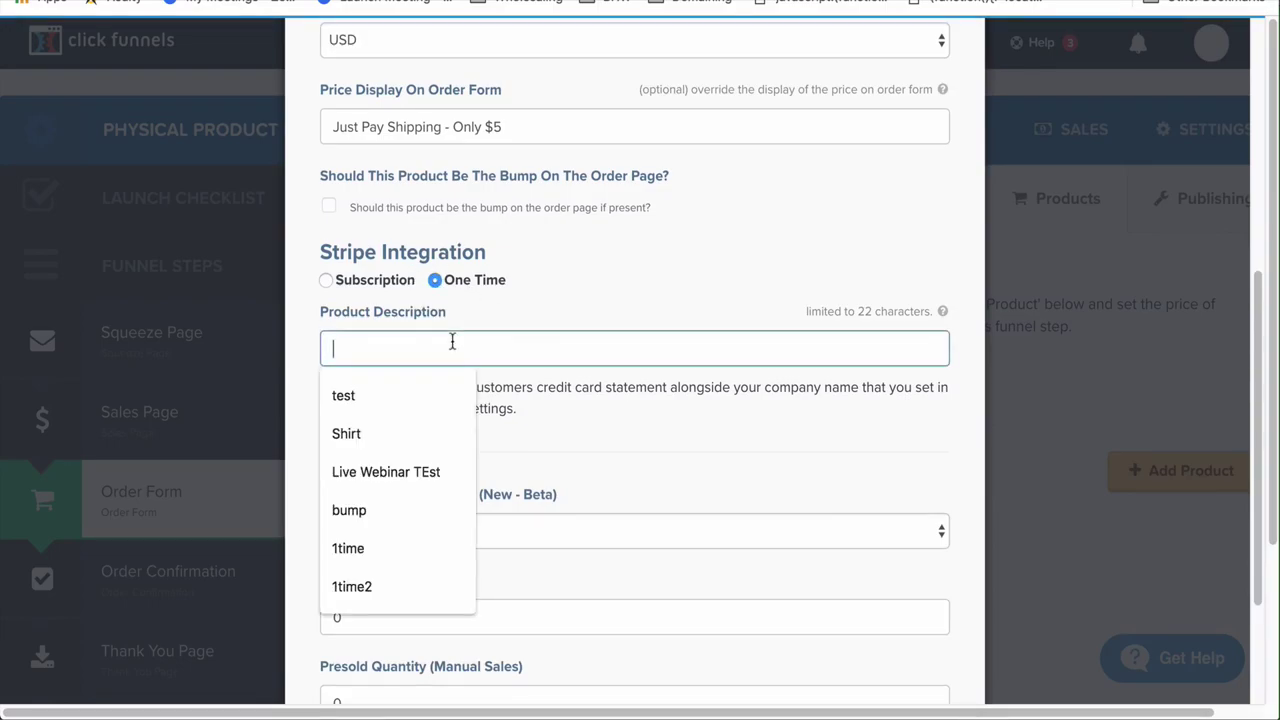
type("Test")
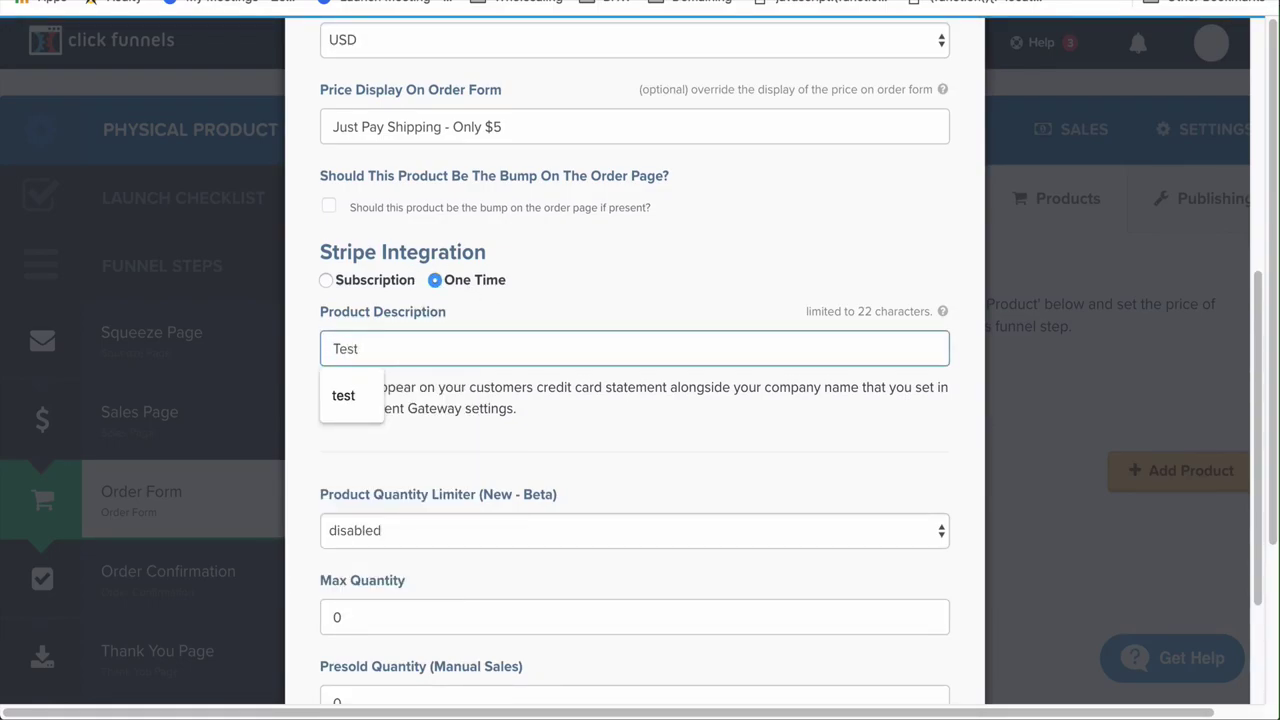
type(" product1")
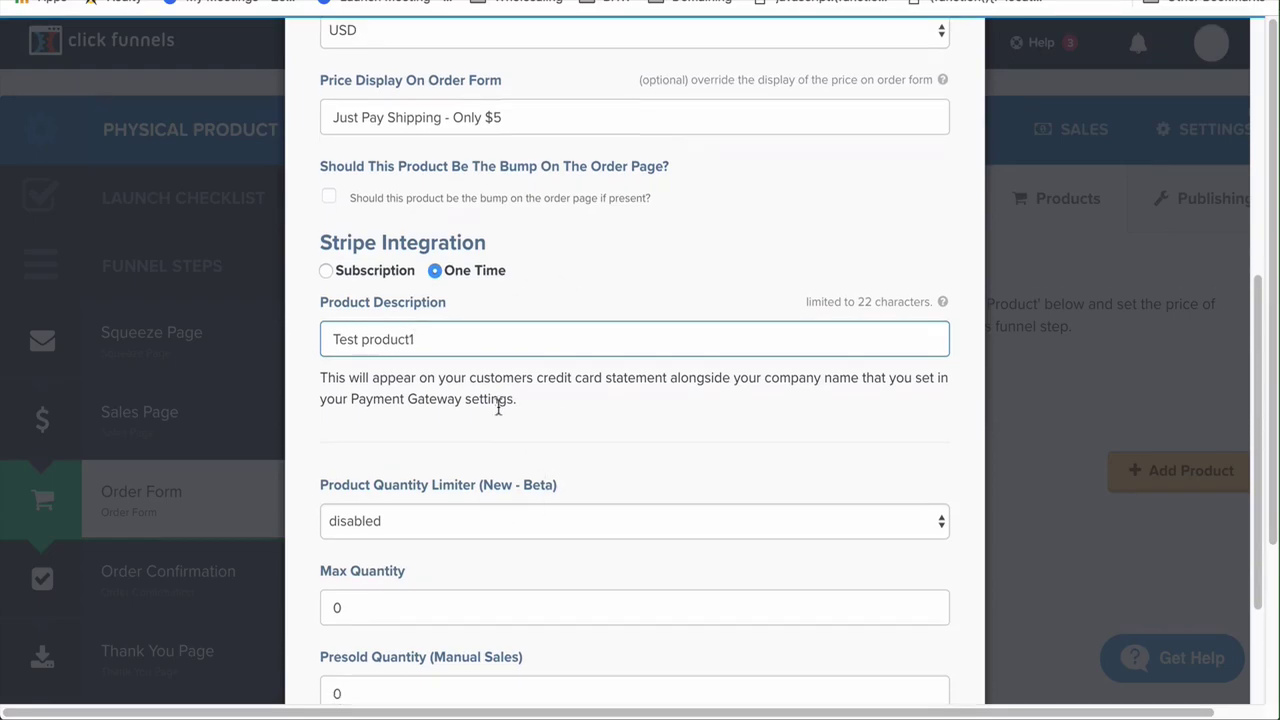
scroll(405, 413, "down", 1)
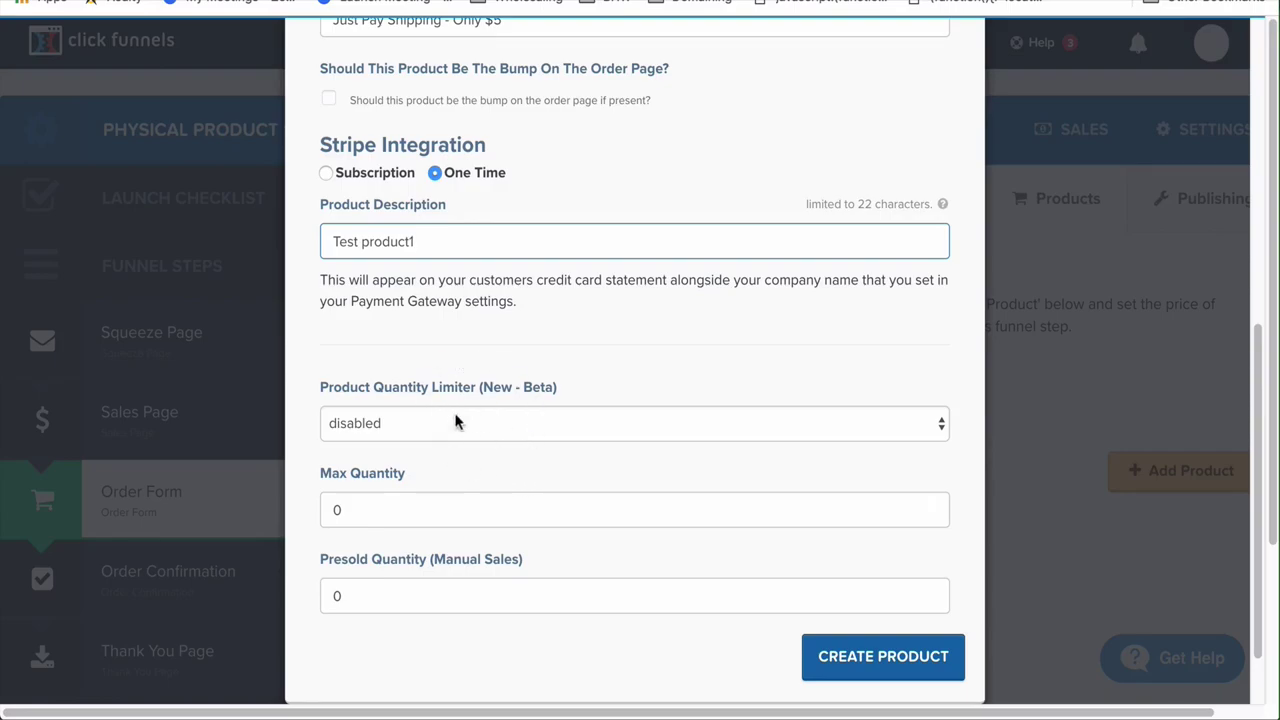
scroll(487, 360, "up", 1)
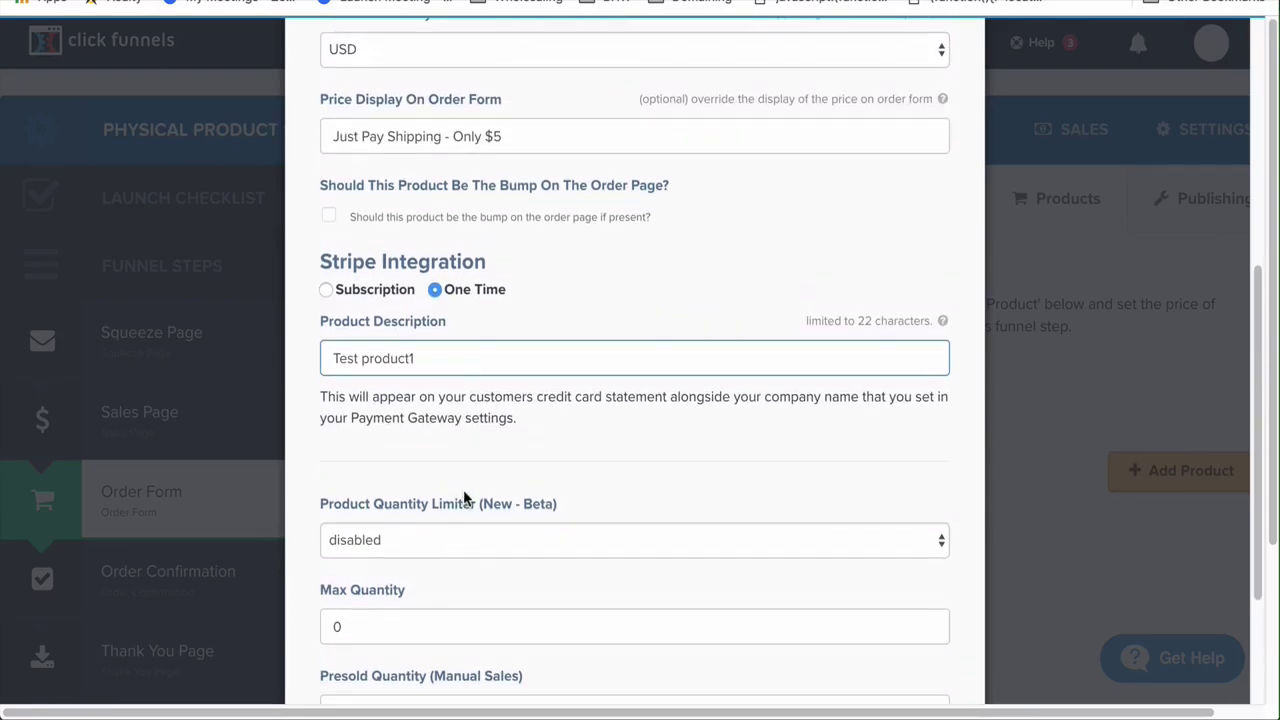
scroll(463, 497, "up", 1)
scroll(470, 455, "up", 3)
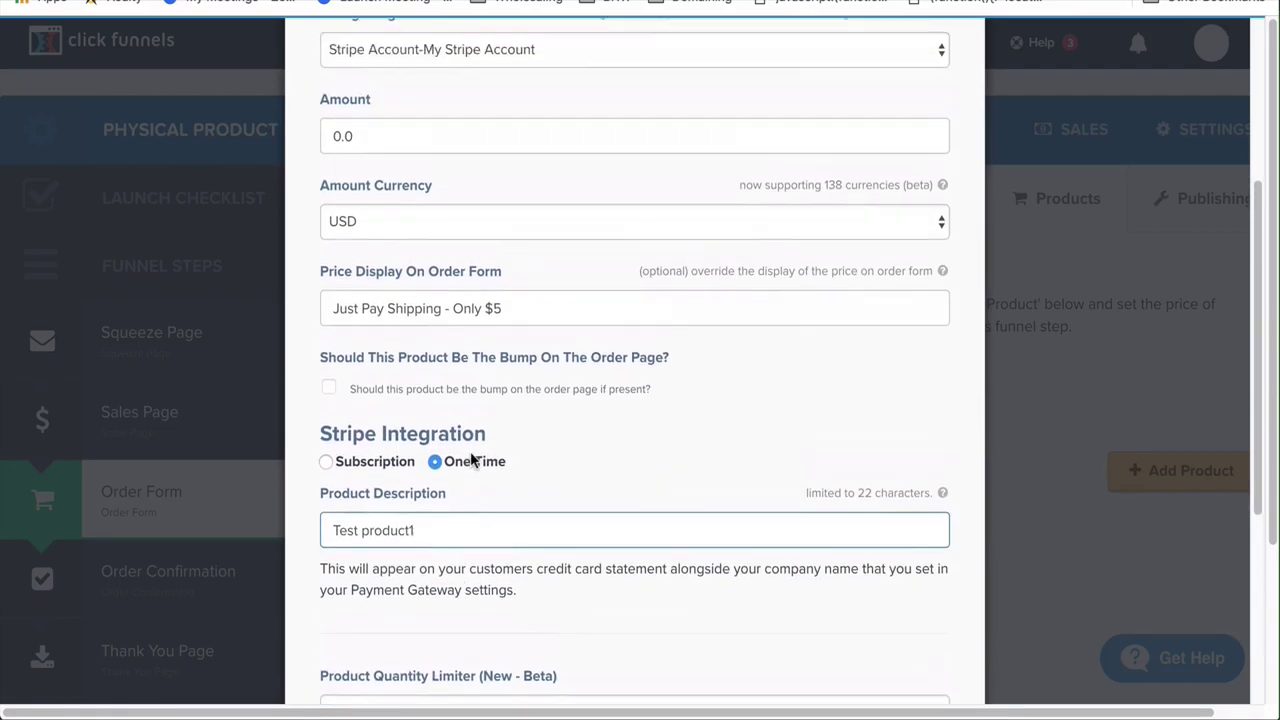
Delete the fulfillment email subject, then go to the Email Integration settings
left_click(441, 128)
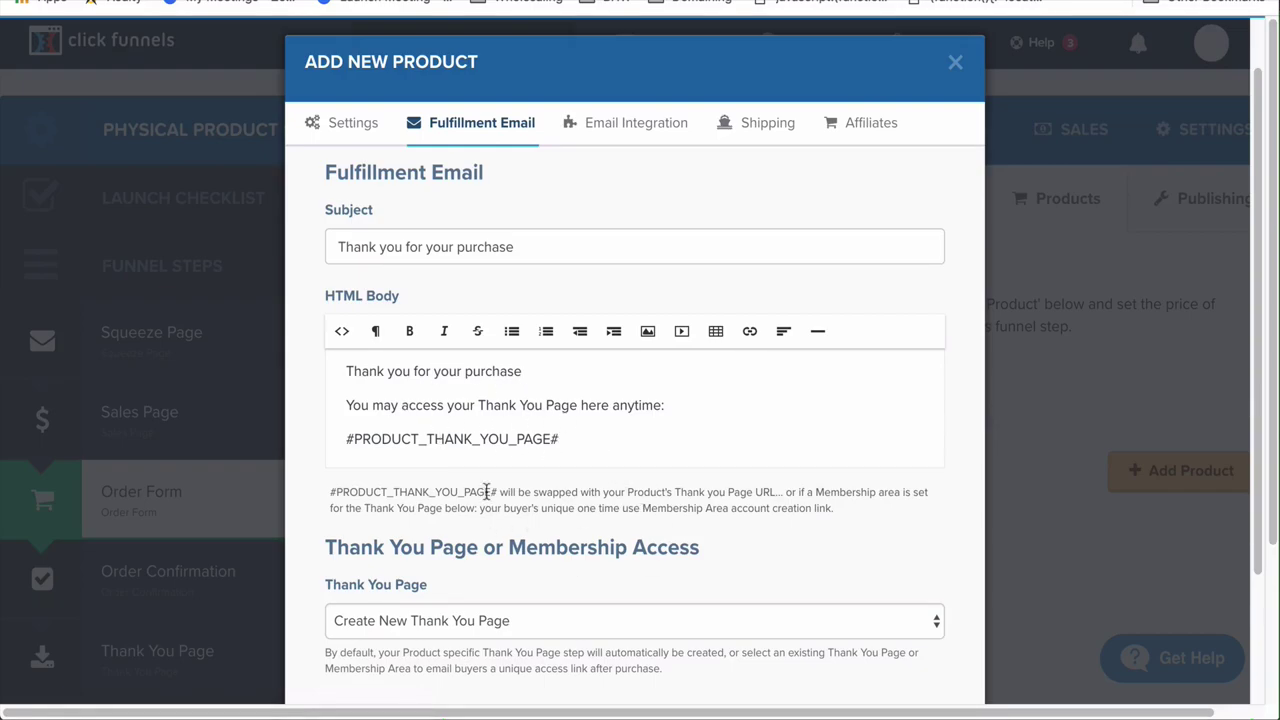
left_click(575, 444)
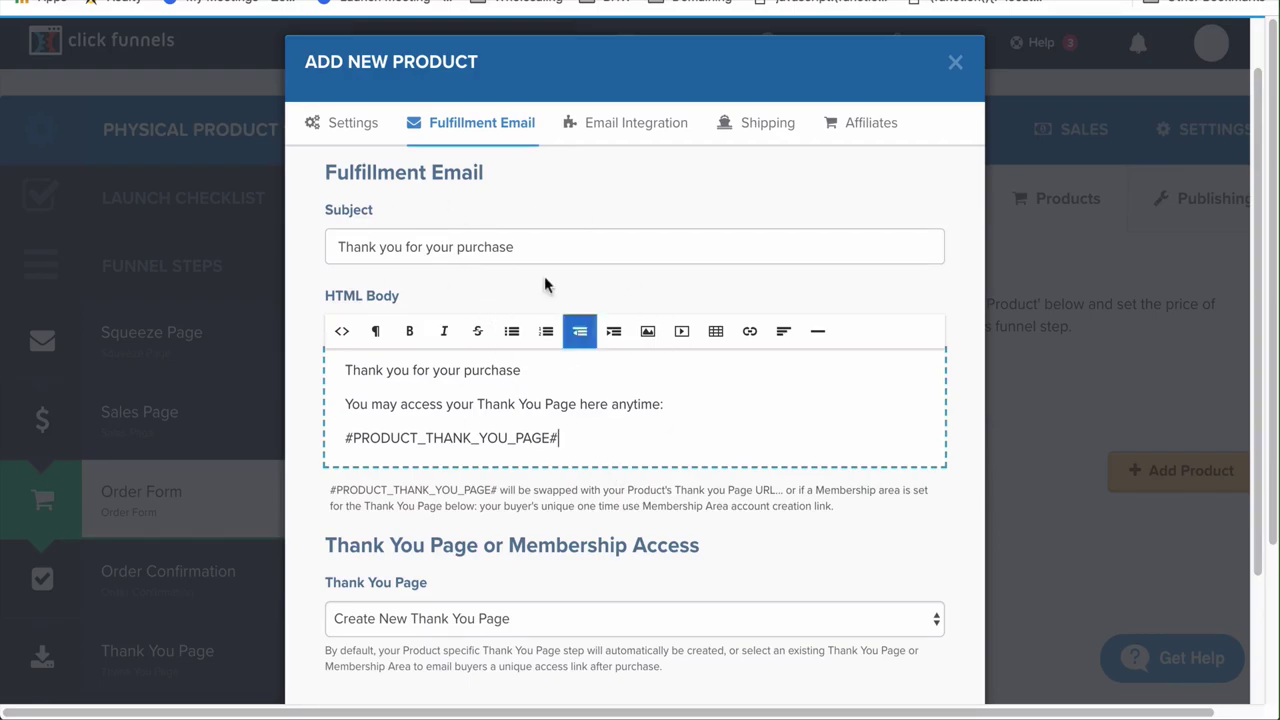
triple_click(536, 247)
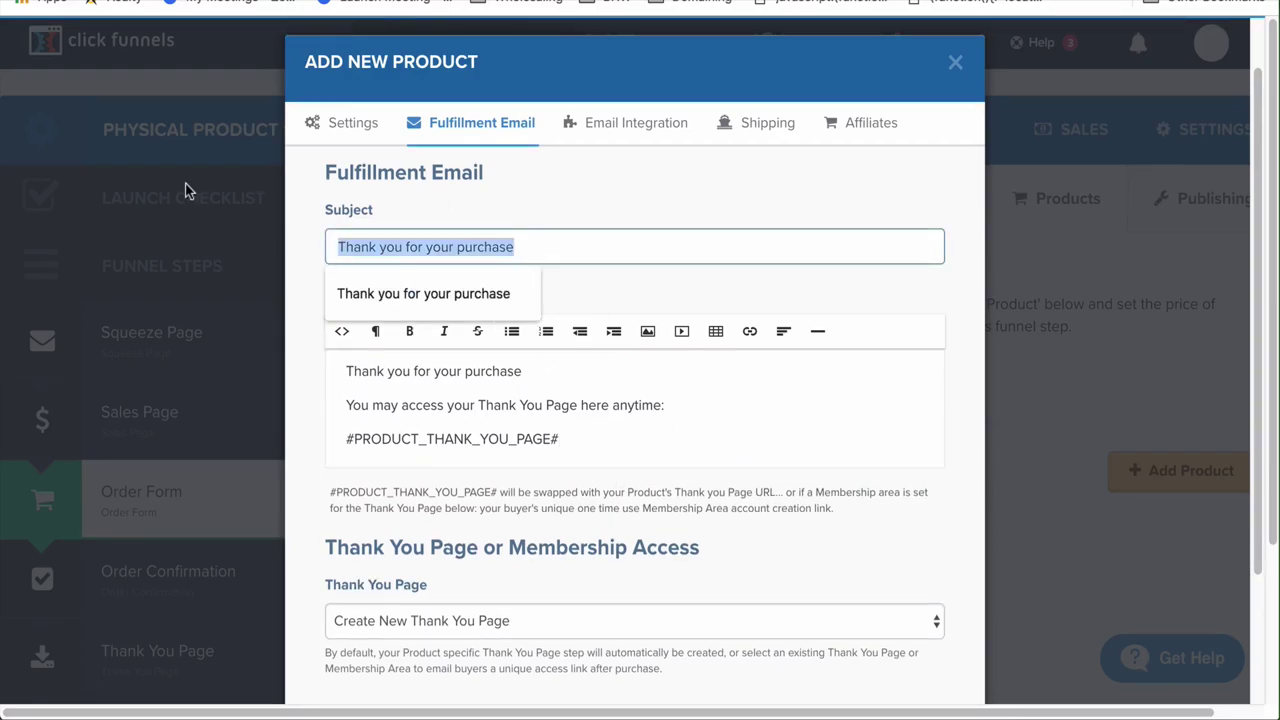
key("BackSpace")
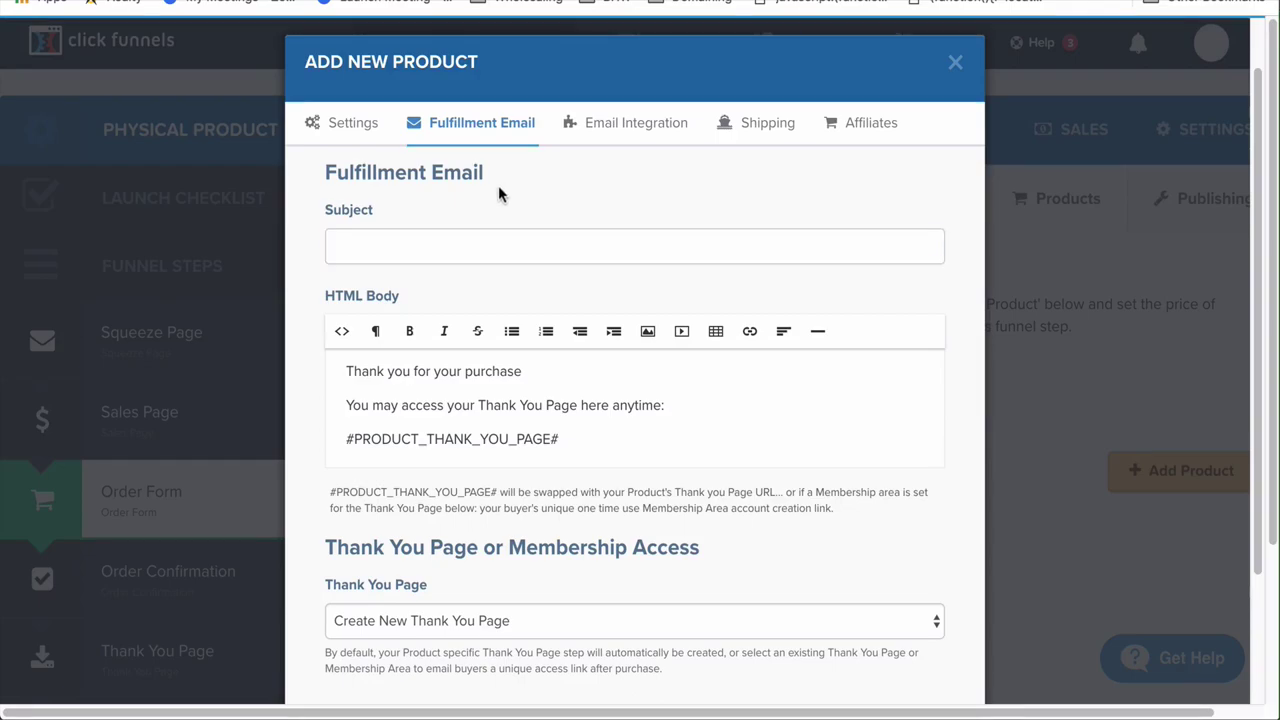
left_click(631, 124)
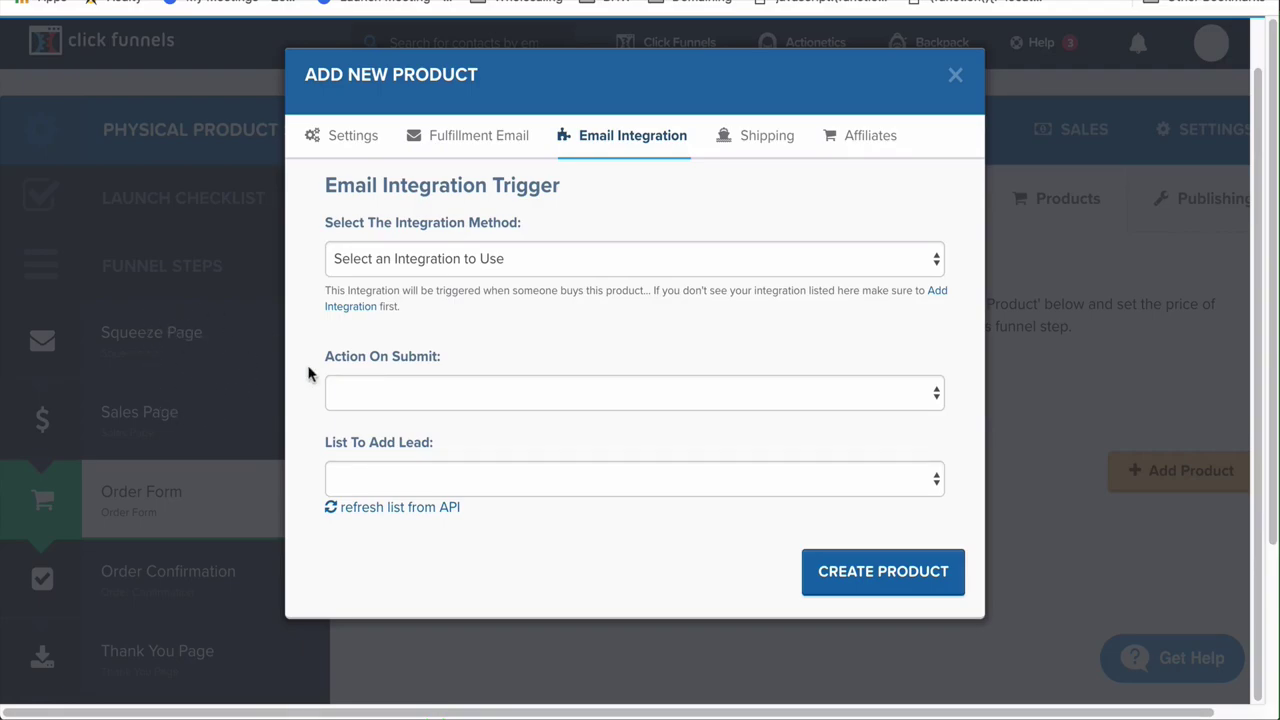
Try ActiveCampaign, revert to 'Select an Integration to Use', then view the Shipping options
left_click(499, 265)
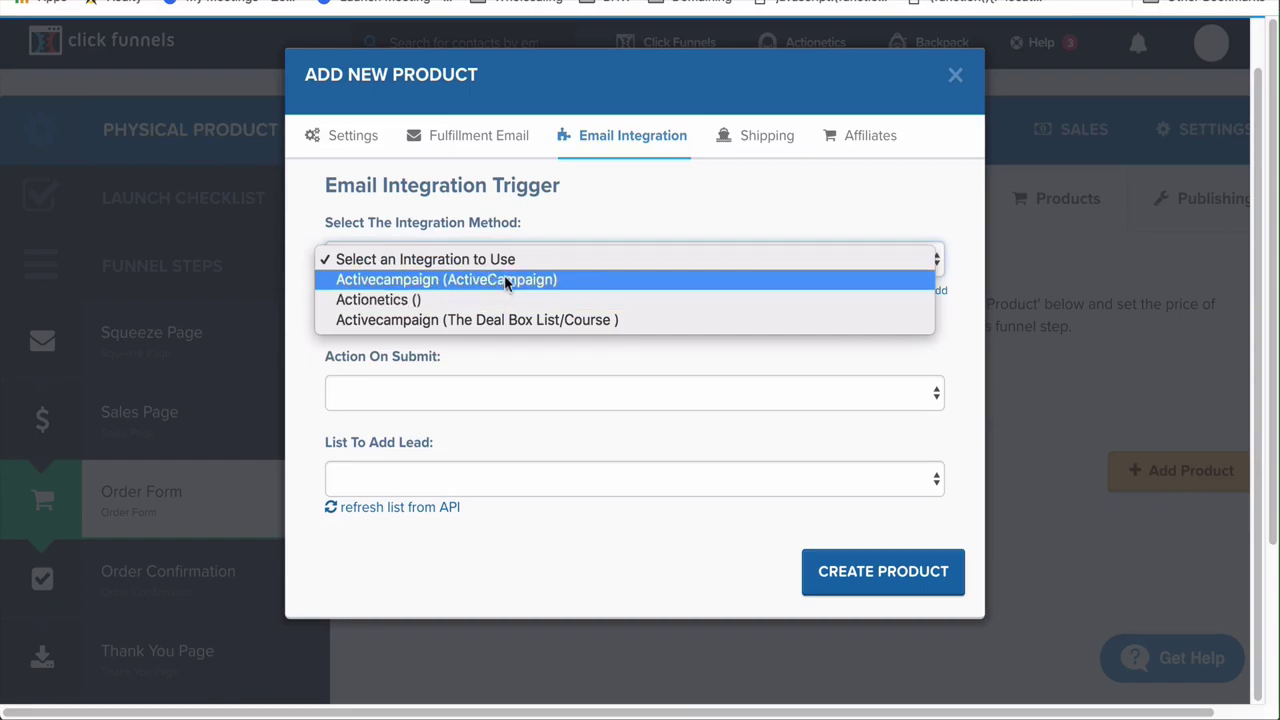
left_click(504, 274)
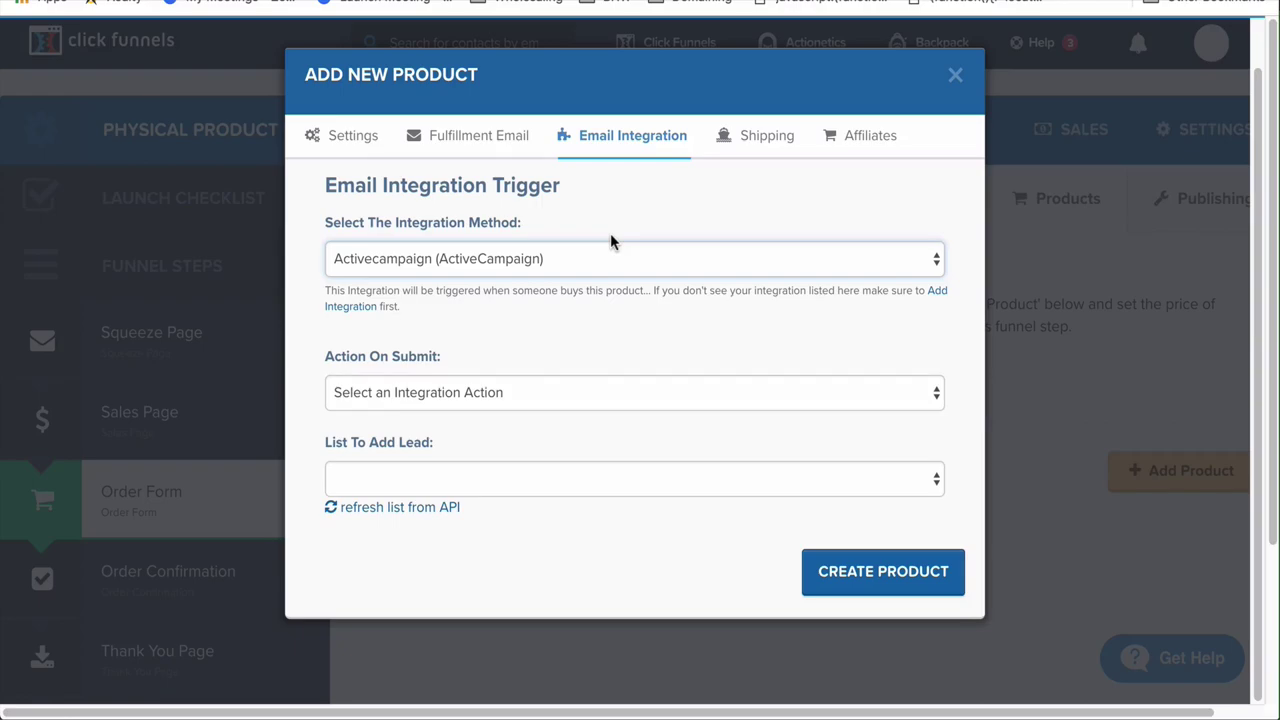
left_click(554, 259)
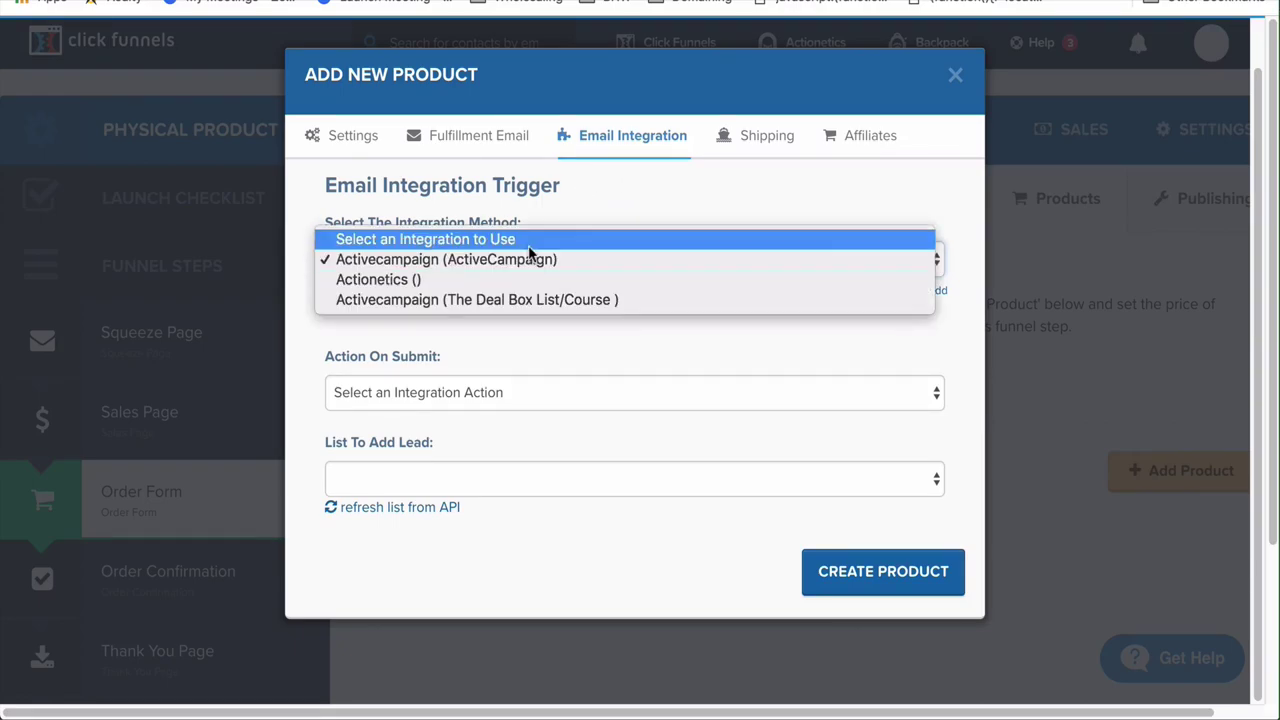
left_click(527, 240)
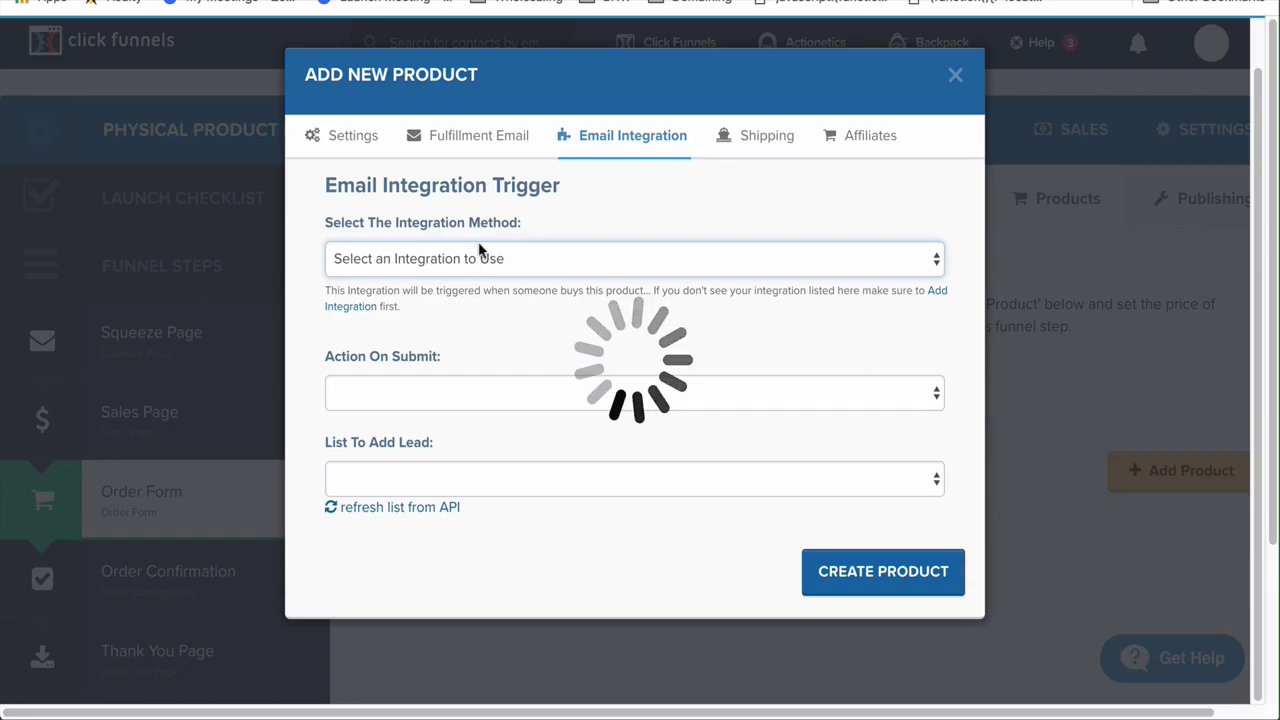
left_click(766, 140)
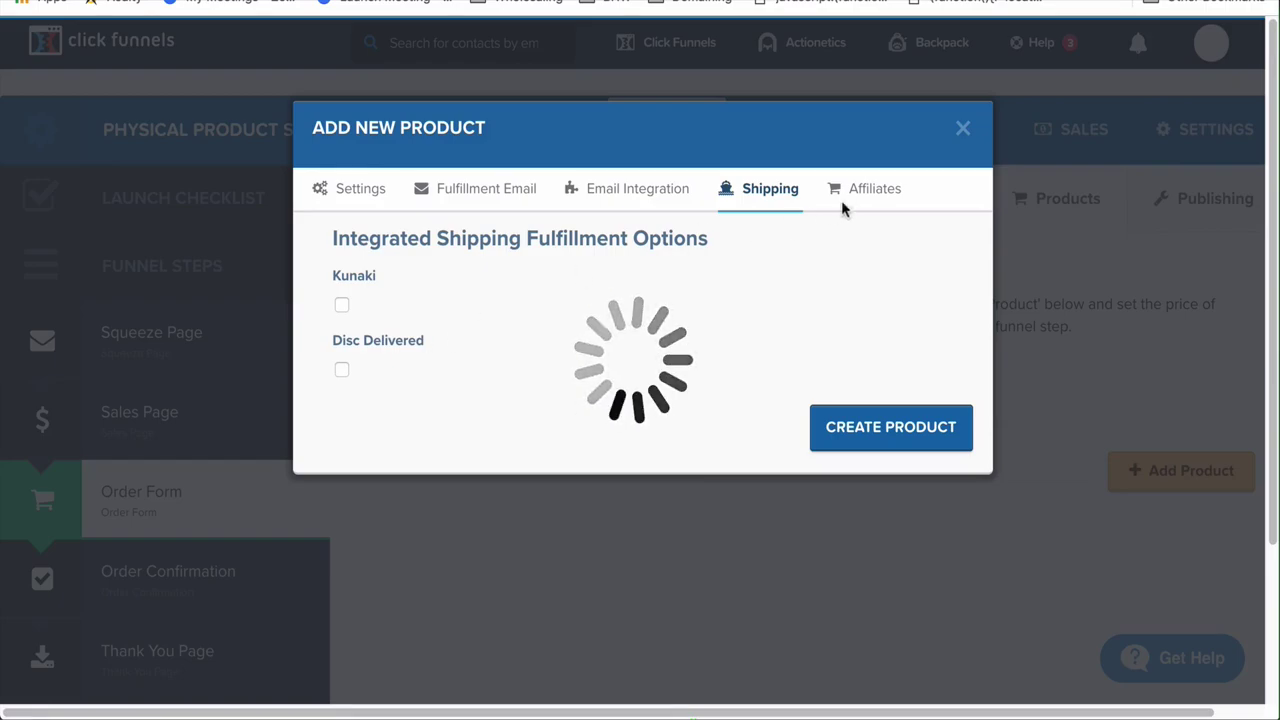
Check the Affiliates tab, return to Settings, and attempt to create the product
left_click(866, 198)
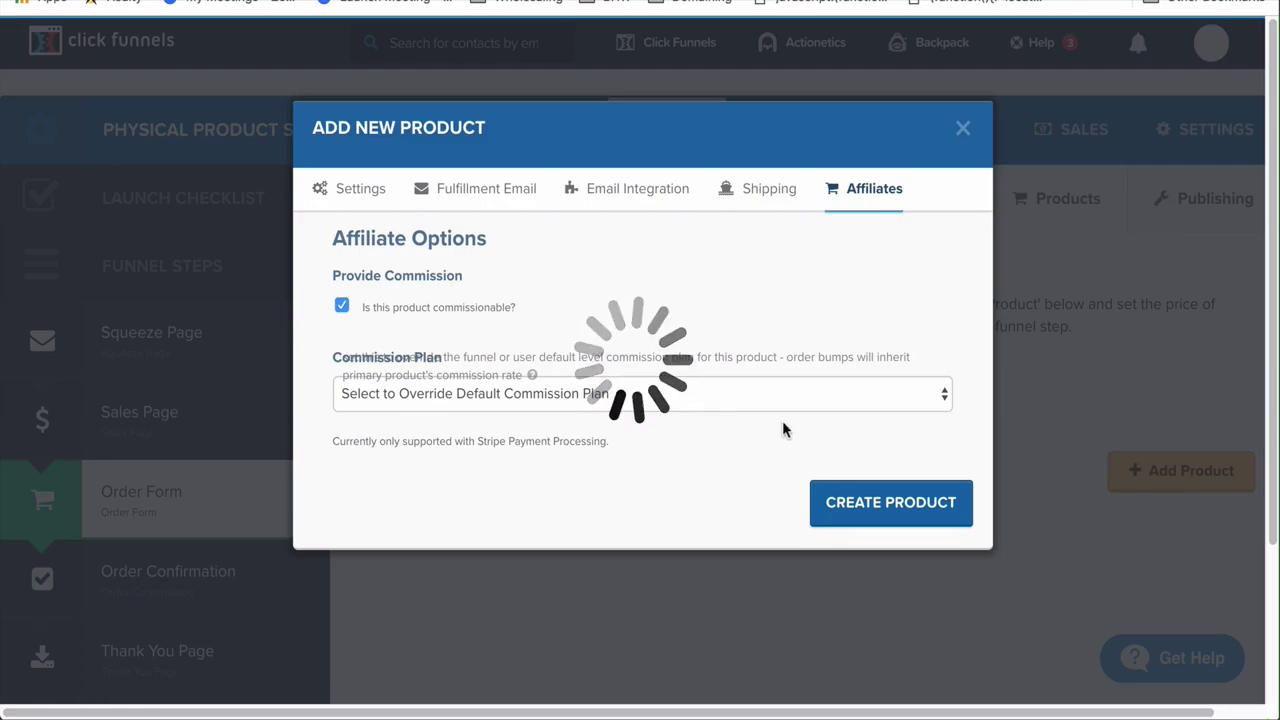
left_click(358, 196)
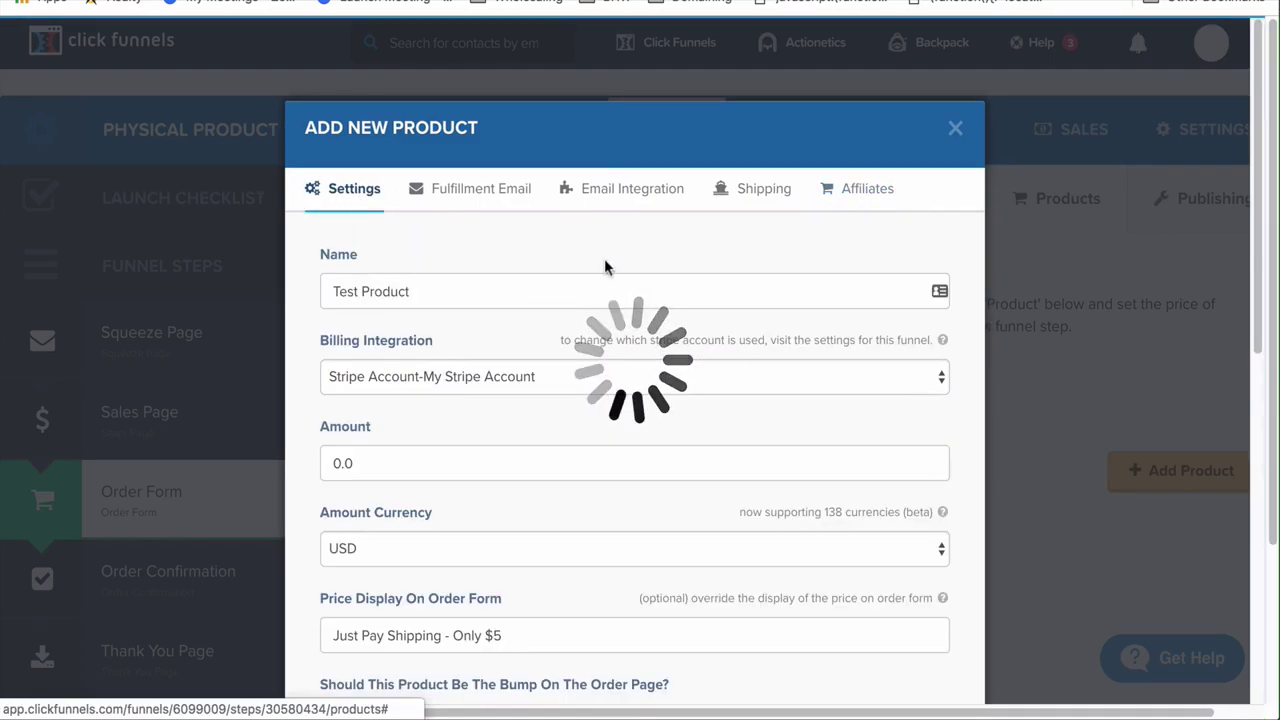
scroll(870, 470, "down", 4)
scroll(925, 660, "down", 2)
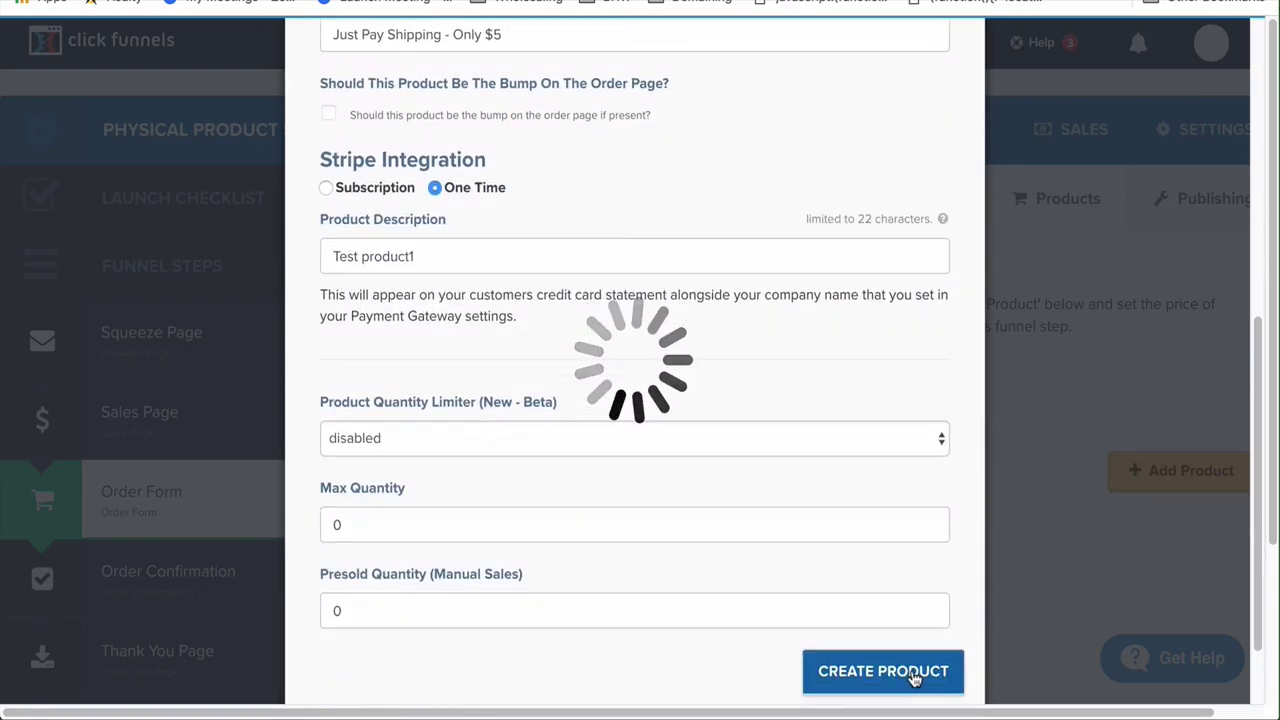
left_click(913, 674)
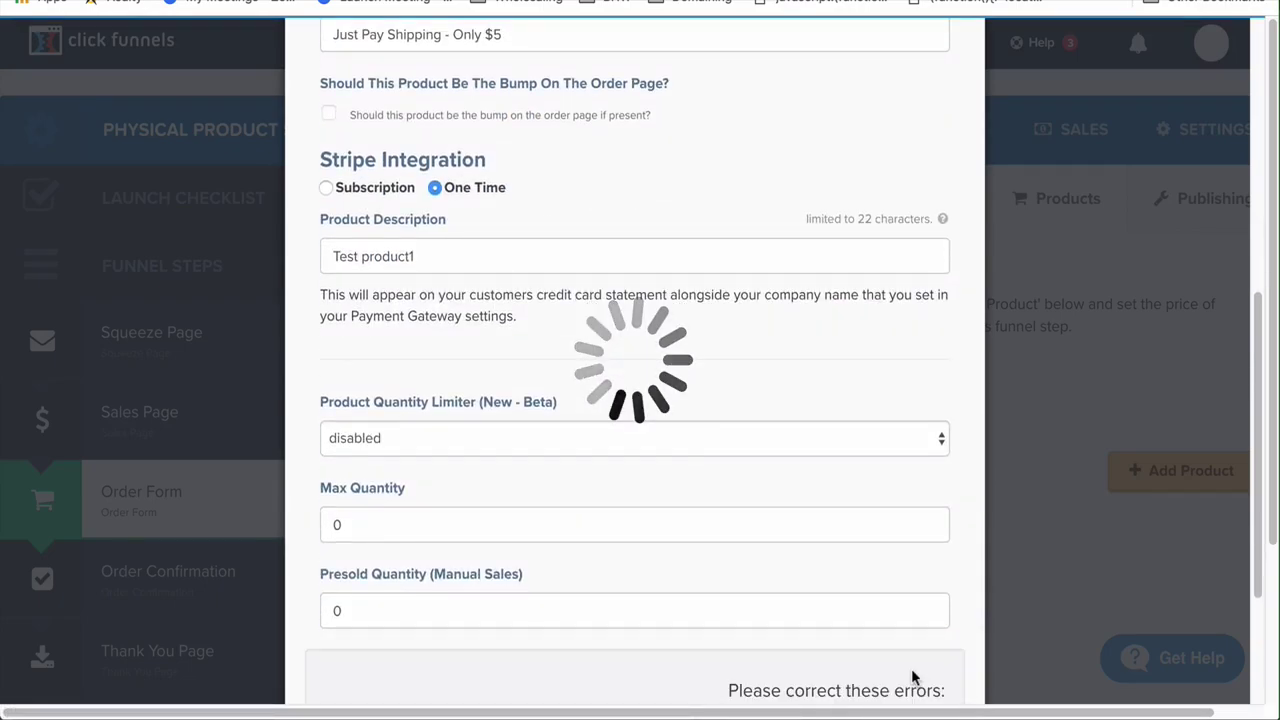
scroll(913, 678, "down", 2)
scroll(913, 678, "up", 4)
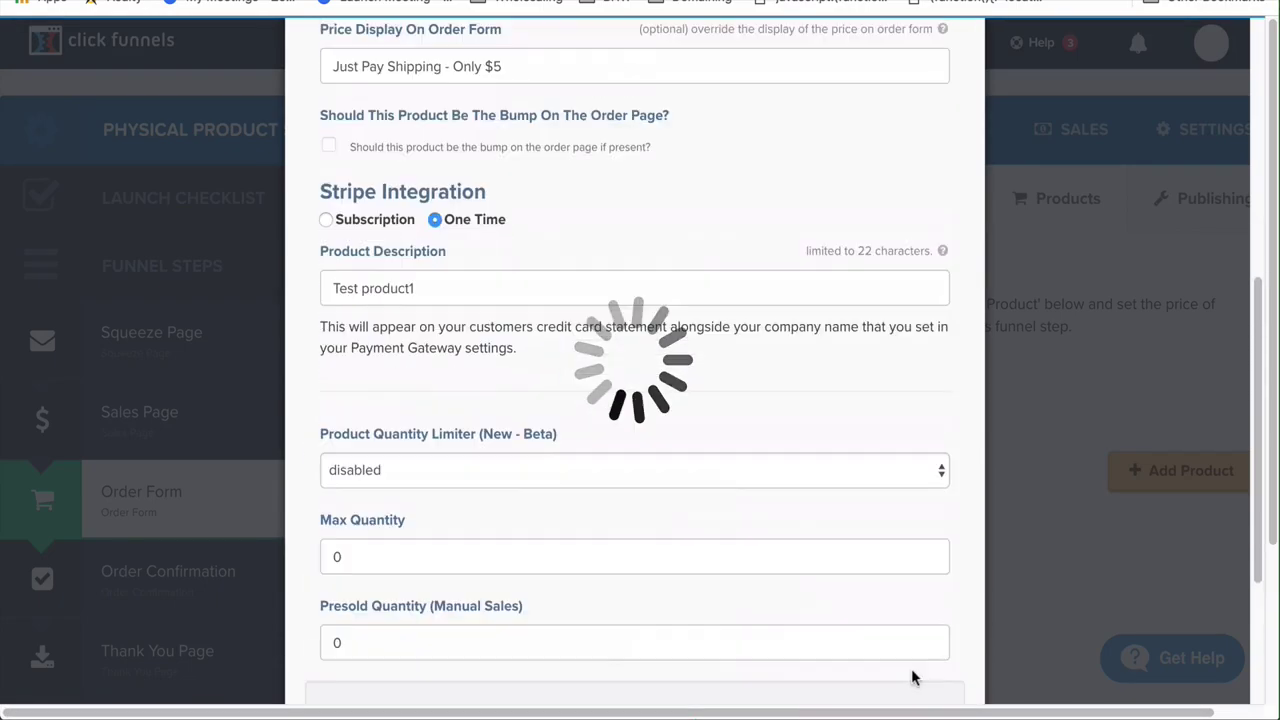
scroll(913, 678, "up", 1)
Correct the amount to 5.00 and create Test Product
left_click(343, 110)
key("BackSpace")
type("5")
left_click(431, 110)
type("00")
scroll(916, 607, "down", 4)
left_click(908, 643)
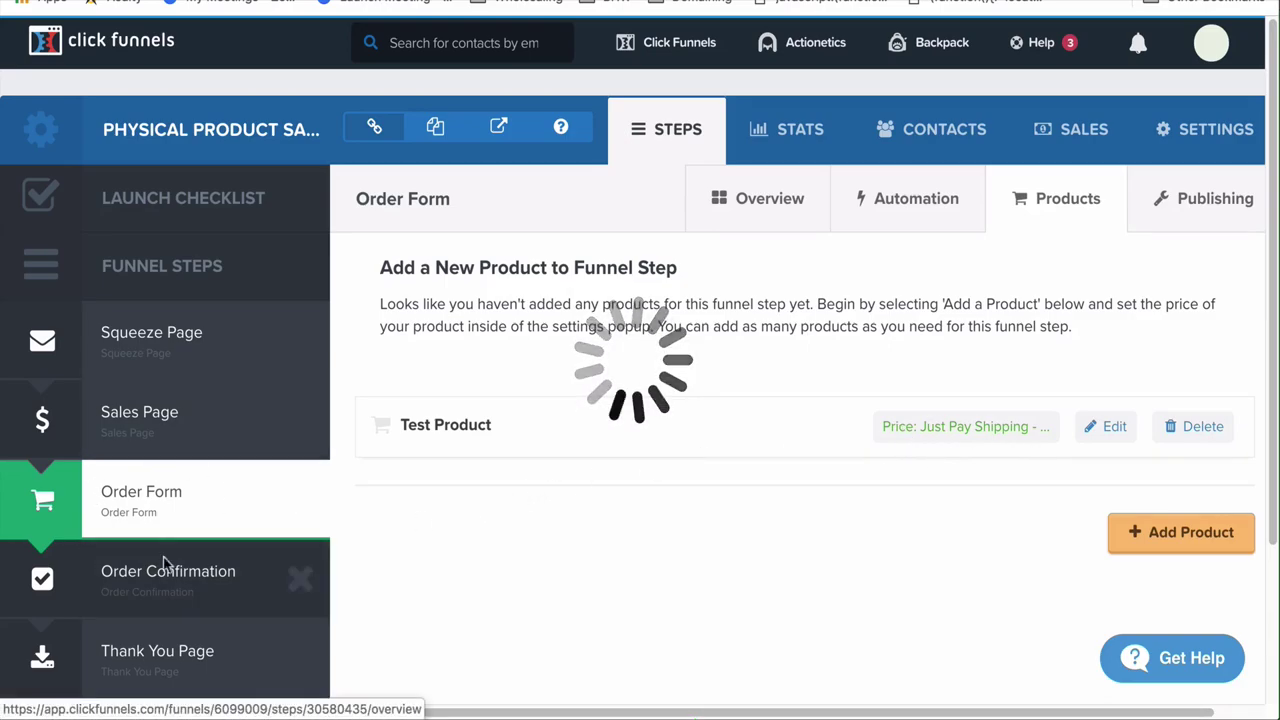
Go to the Order Confirmation step to view its 'Thank You!' receipt page preview
left_click(204, 584)
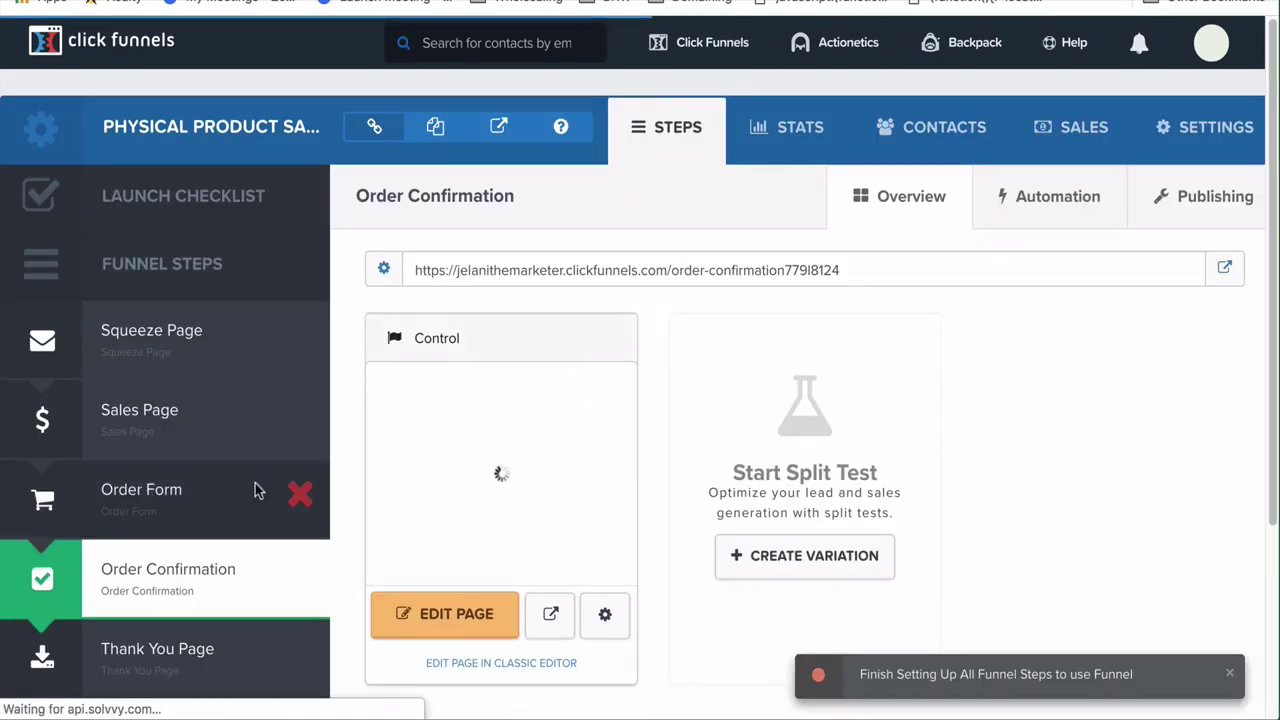
scroll(241, 572, "down", 2)
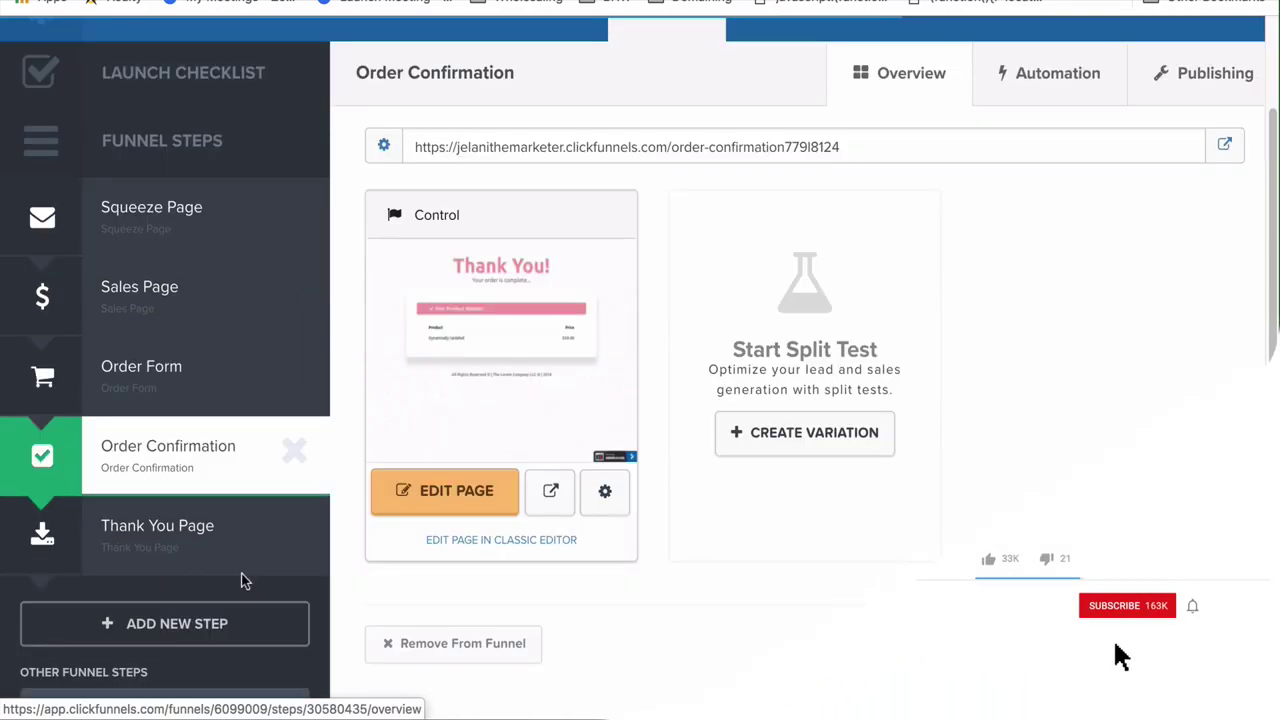
left_click(221, 393)
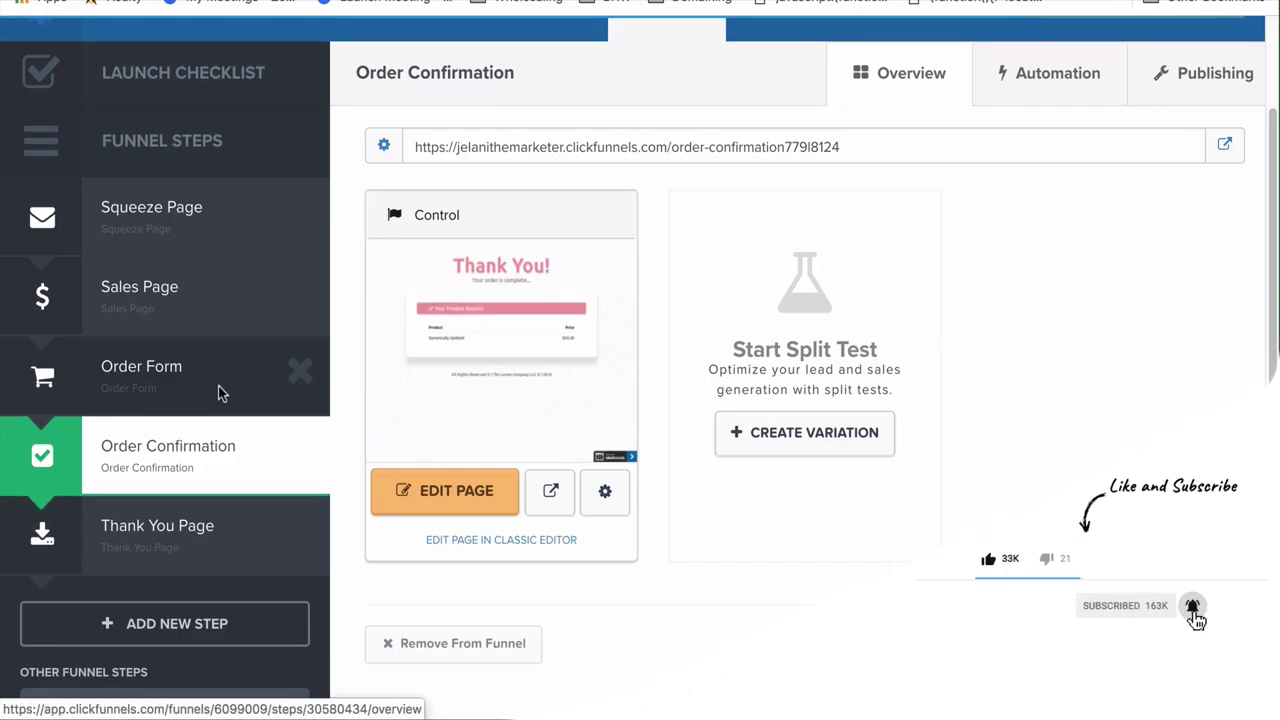
Add a funnel step named 'Upsell 1' with path 'testing-upsell' and create it
left_click(180, 632)
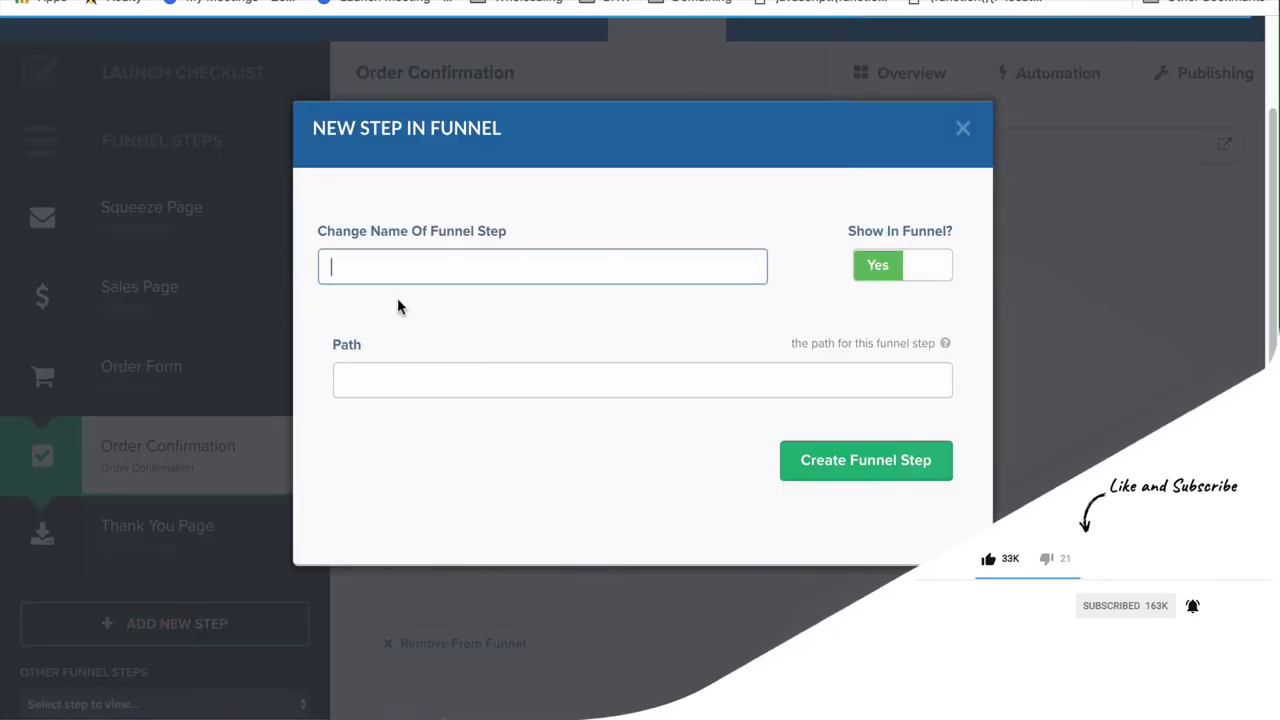
type("Upsell 1")
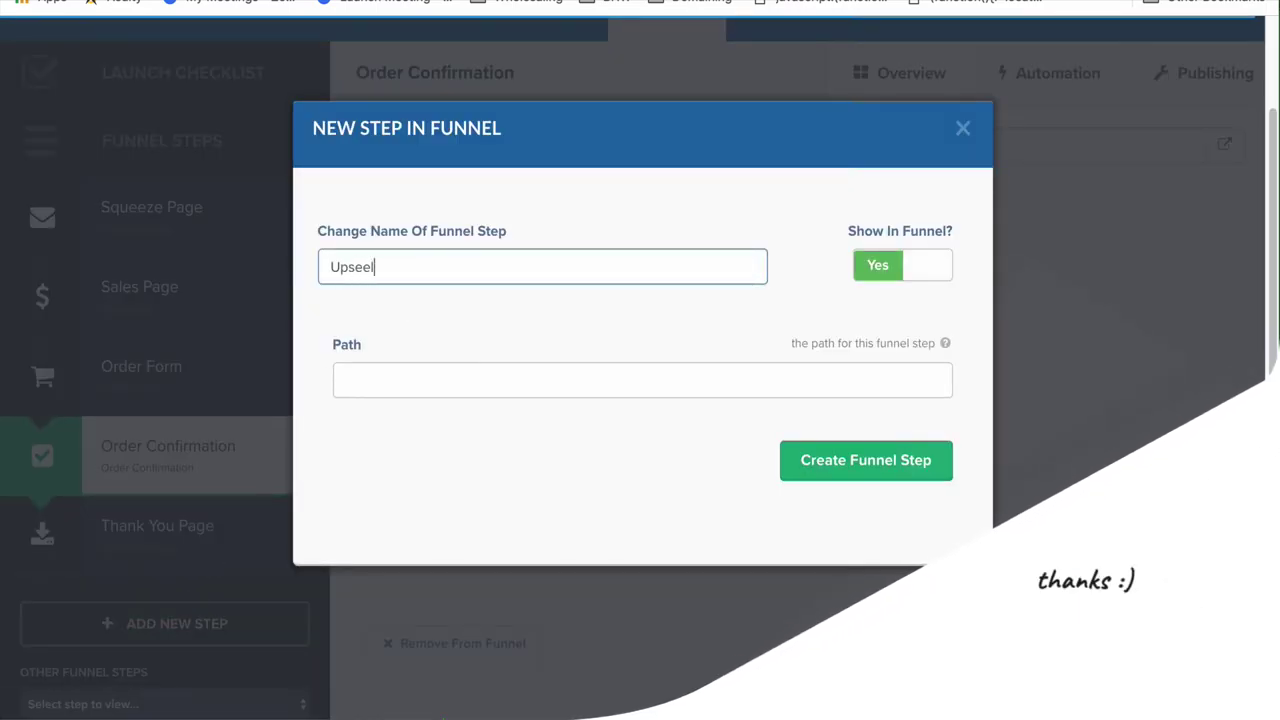
left_click(450, 380)
type("p")
key("BackSpace")
type("testing-upsell")
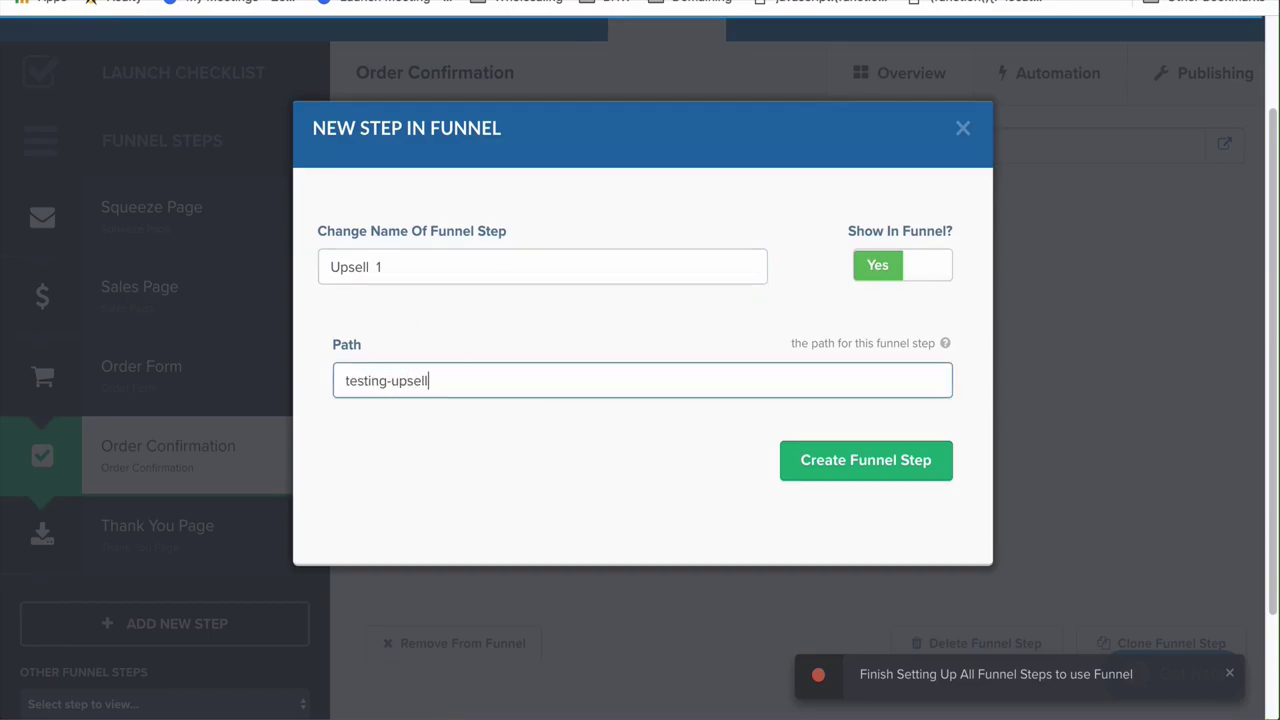
left_click(897, 477)
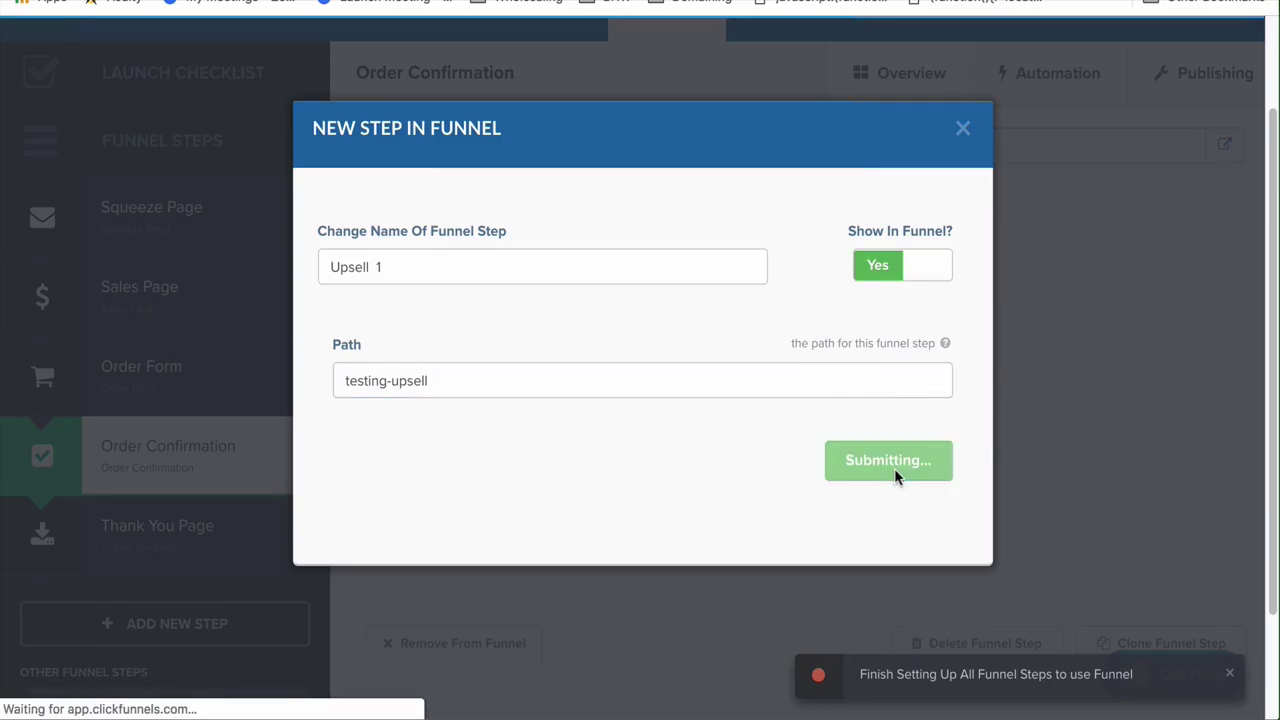
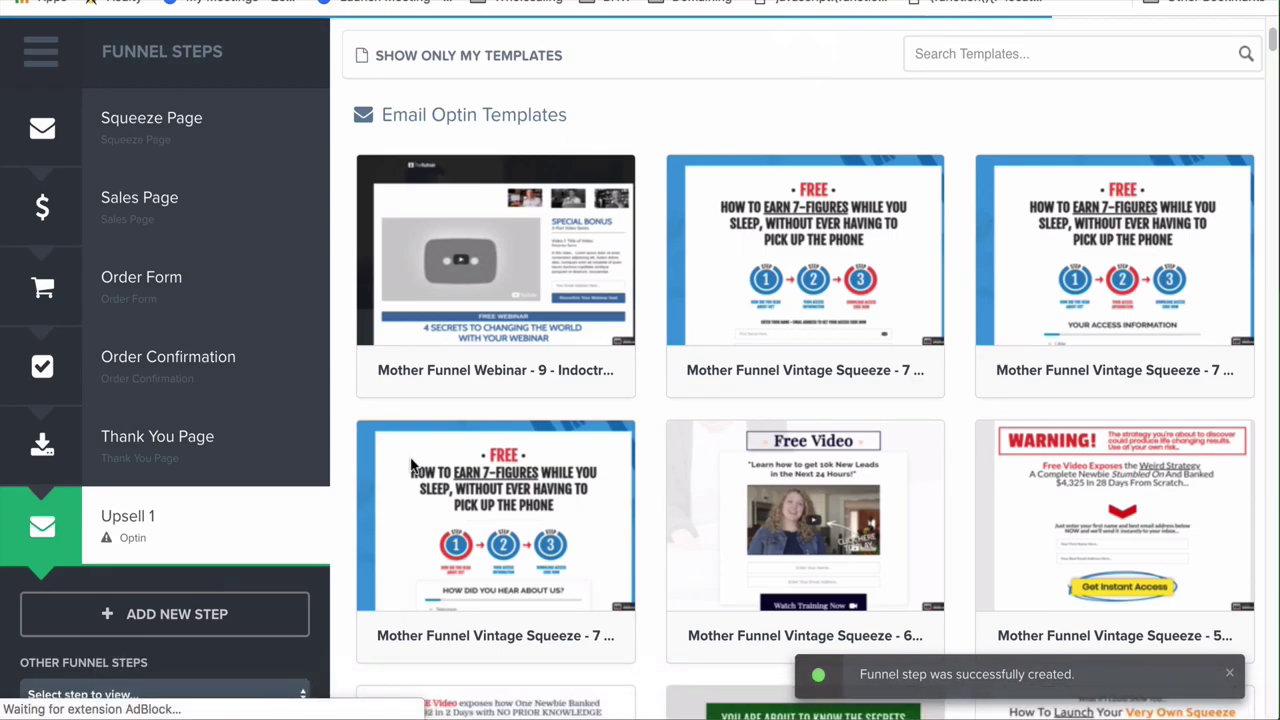
Create Upsell 1 as a One Click Upsell (OTO) page from the Mother Funnel VSL - 11 - downsell template
scroll(634, 286, "up", 3)
mouse_move(492, 205)
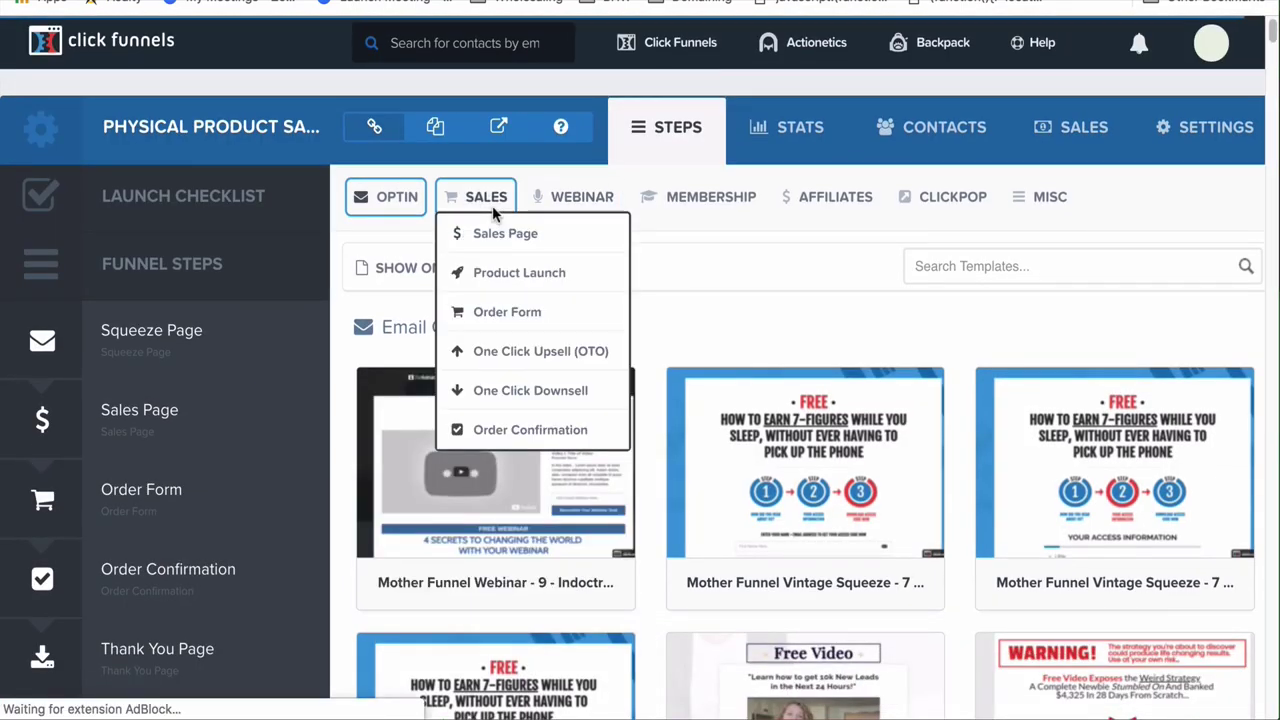
left_click(524, 355)
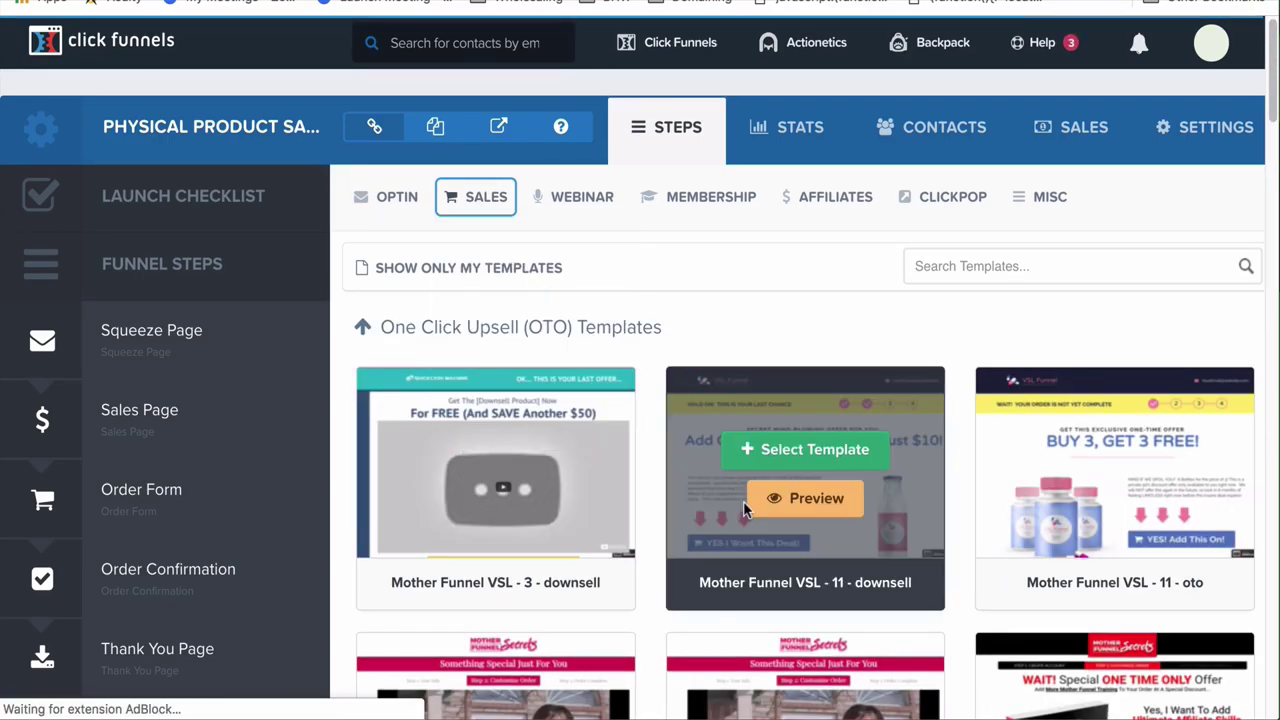
scroll(743, 501, "down", 2)
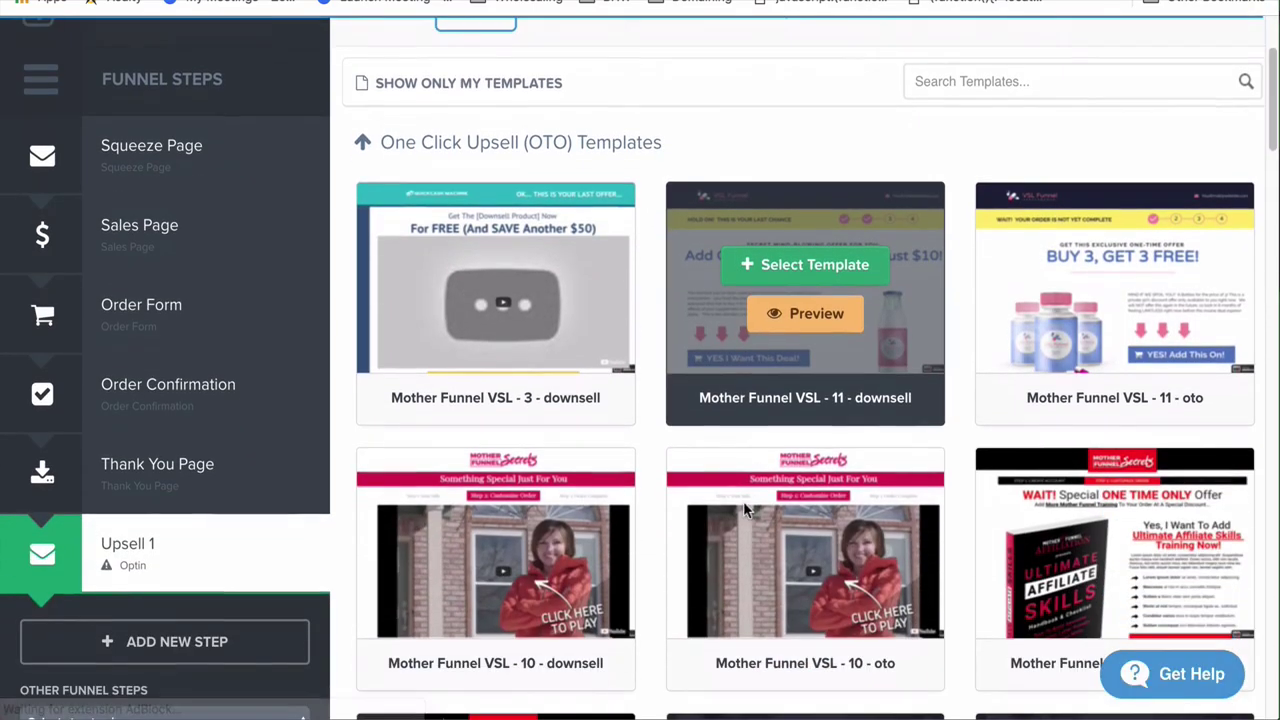
left_click(813, 265)
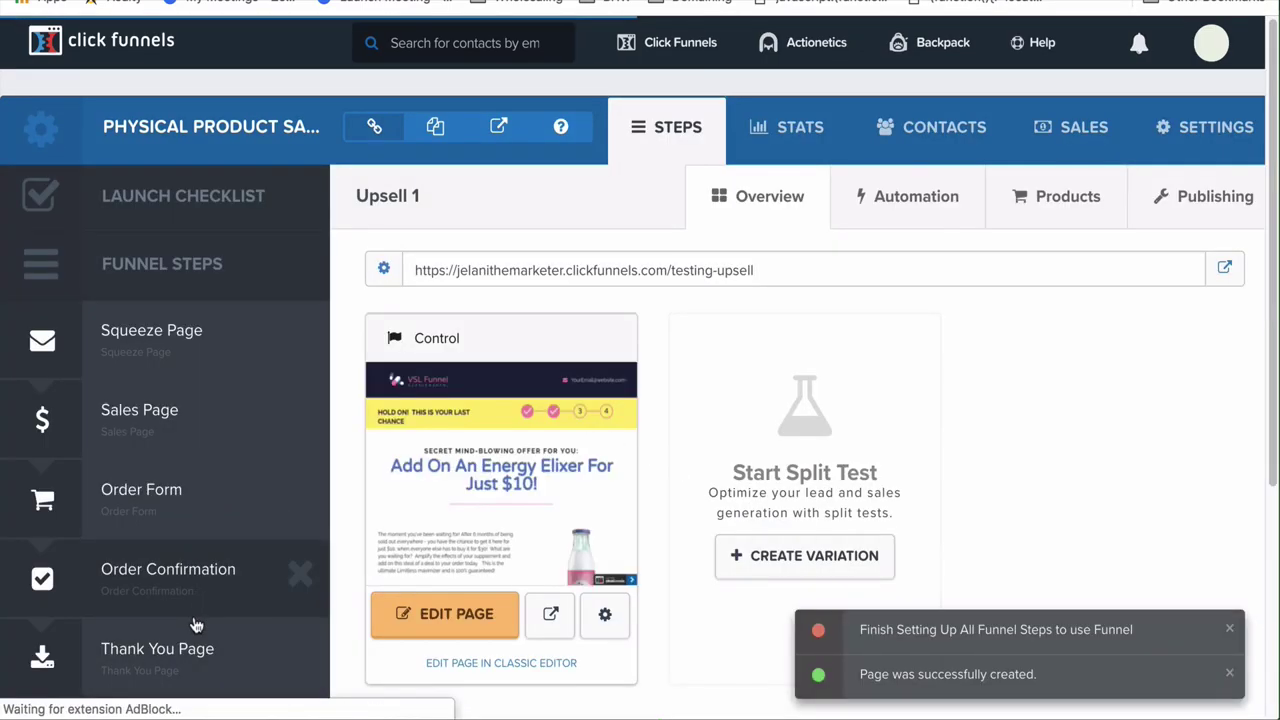
Move Upsell 1 in the Funnel Steps sidebar to sit between Order Form and Order Confirmation
scroll(196, 625, "down", 3)
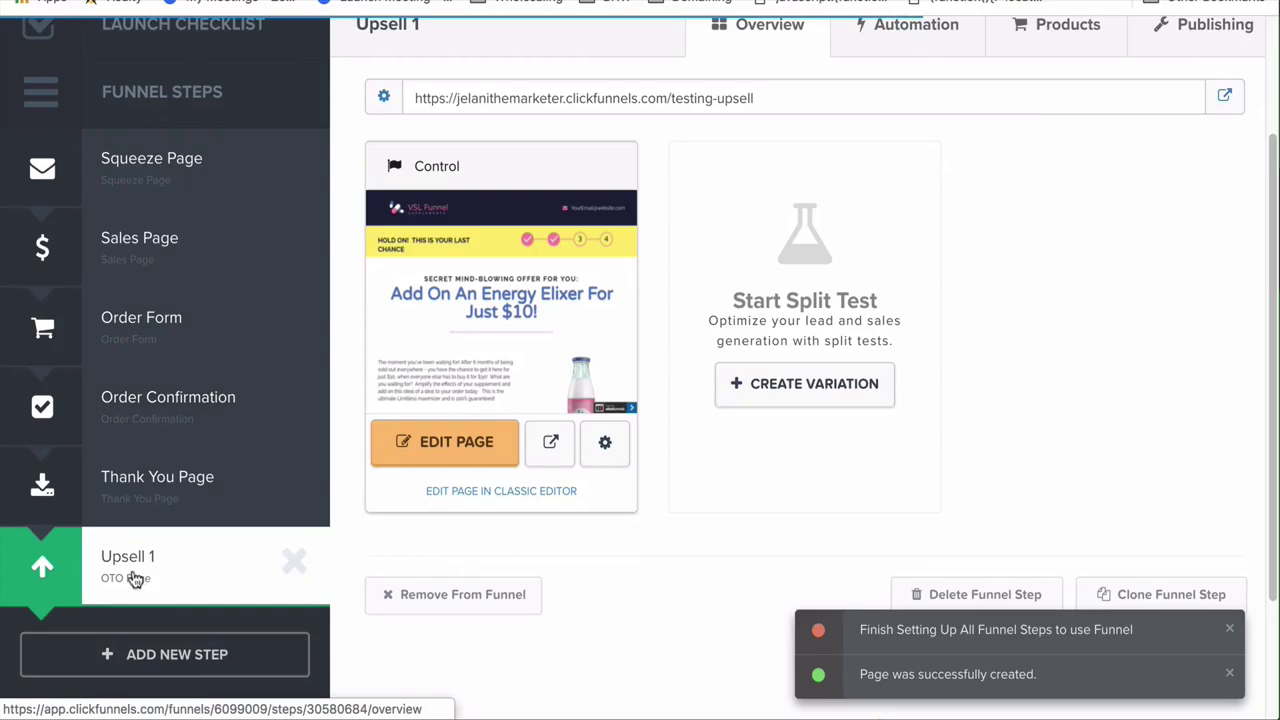
left_click_drag(132, 569, 168, 400)
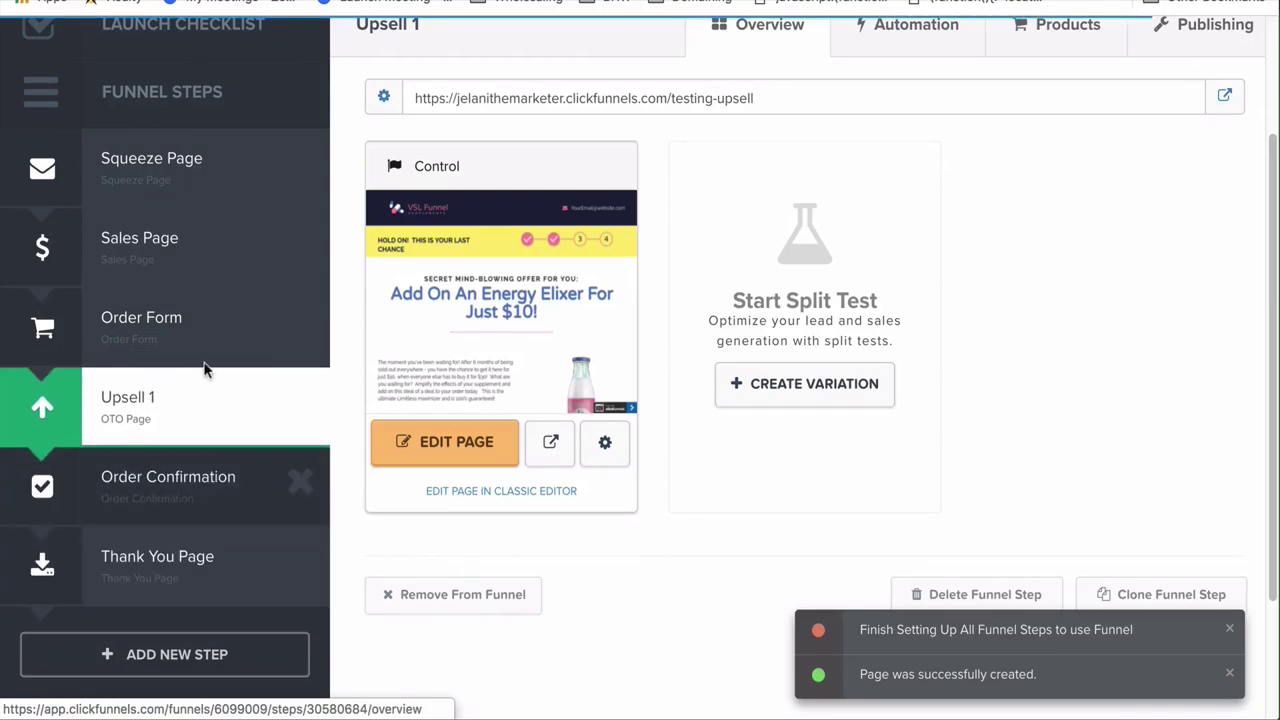
scroll(260, 395, "up", 1)
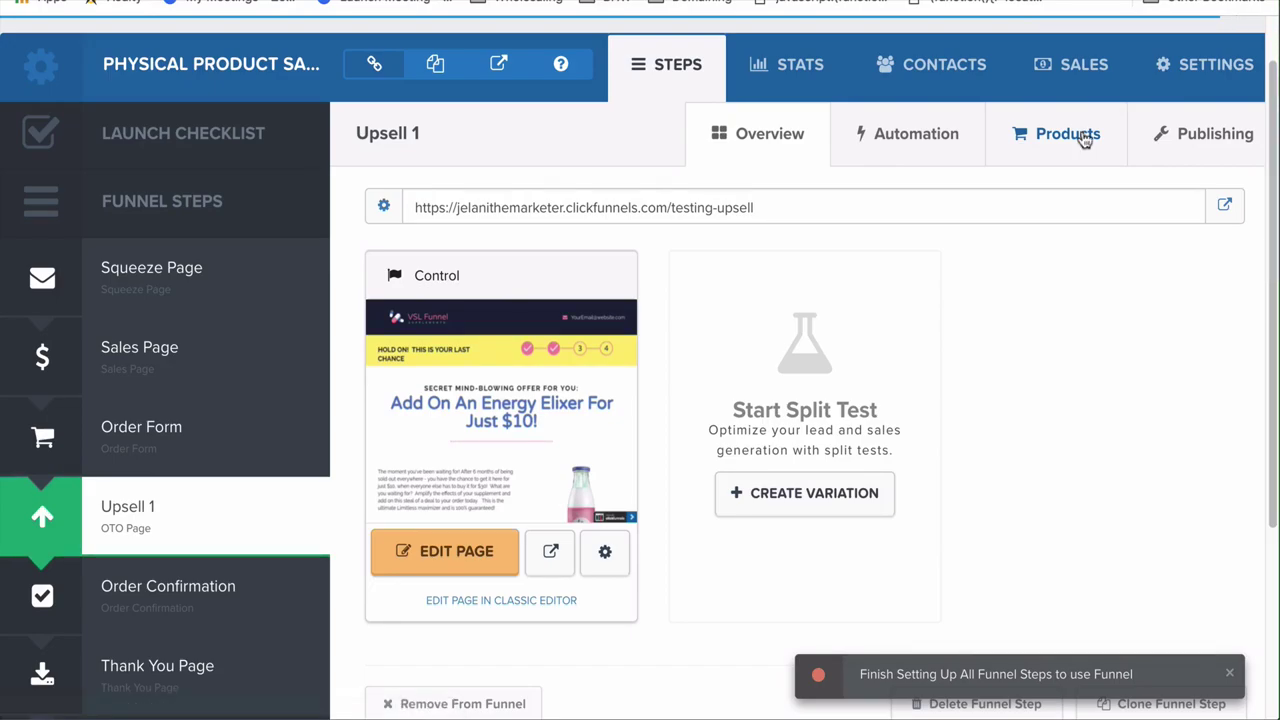
Add a new product to Upsell 1 named 'test upsell1' with amount 5.00
left_click(1068, 135)
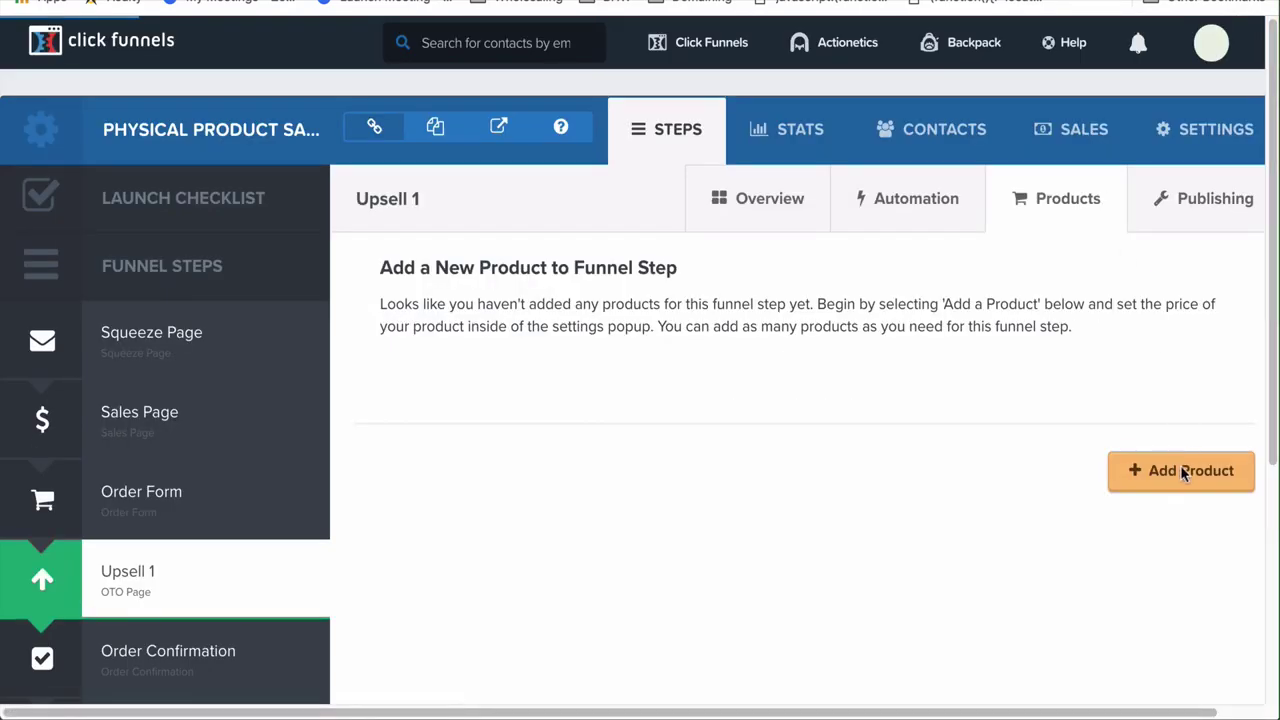
left_click(1182, 472)
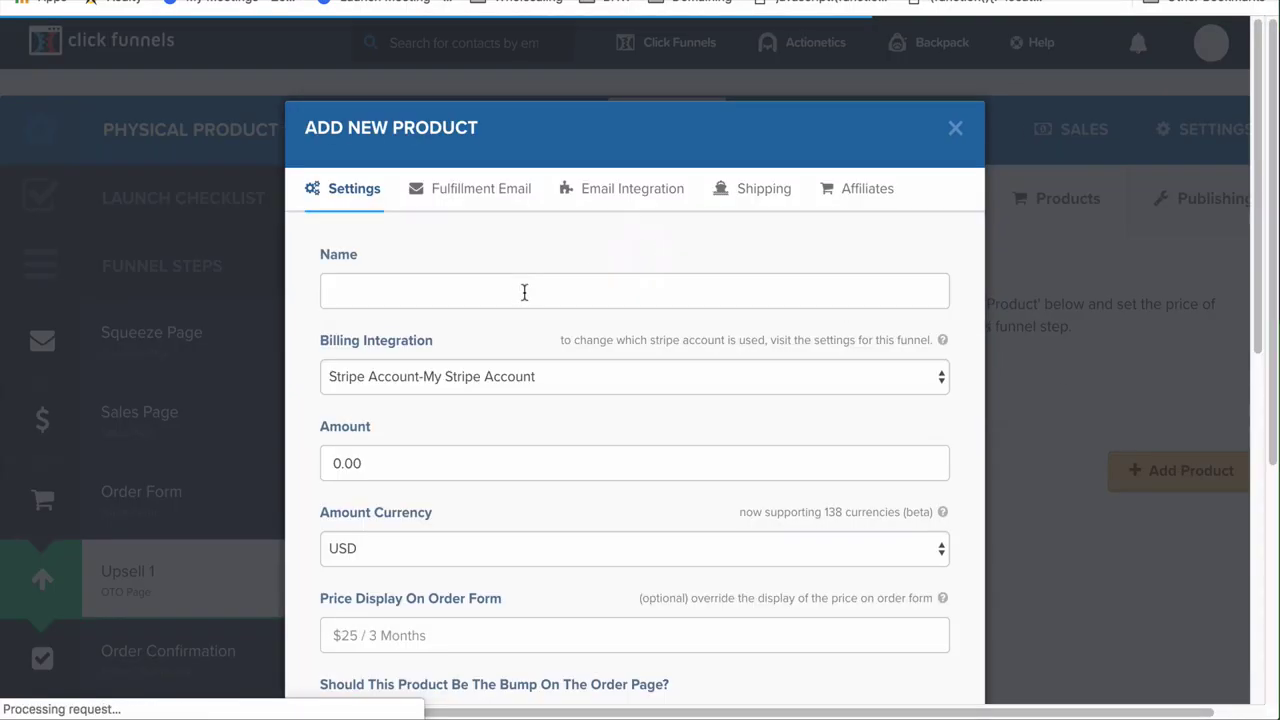
left_click(439, 288)
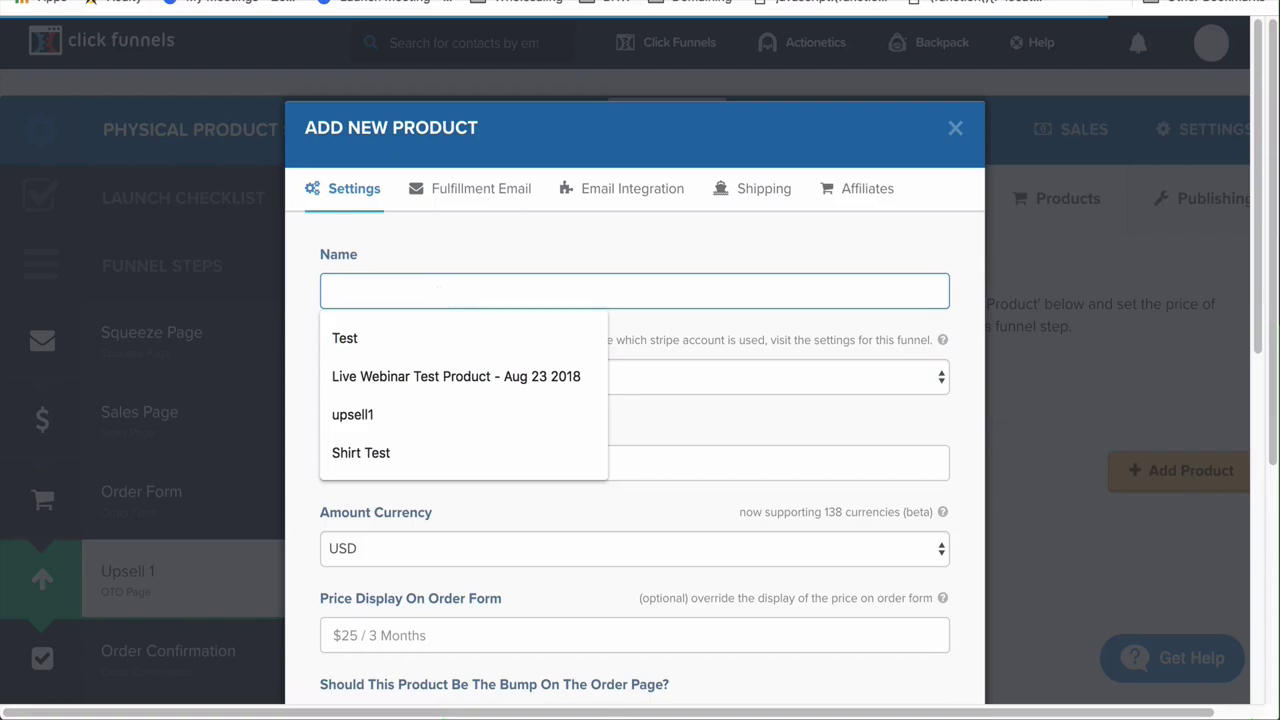
type("test upsell1")
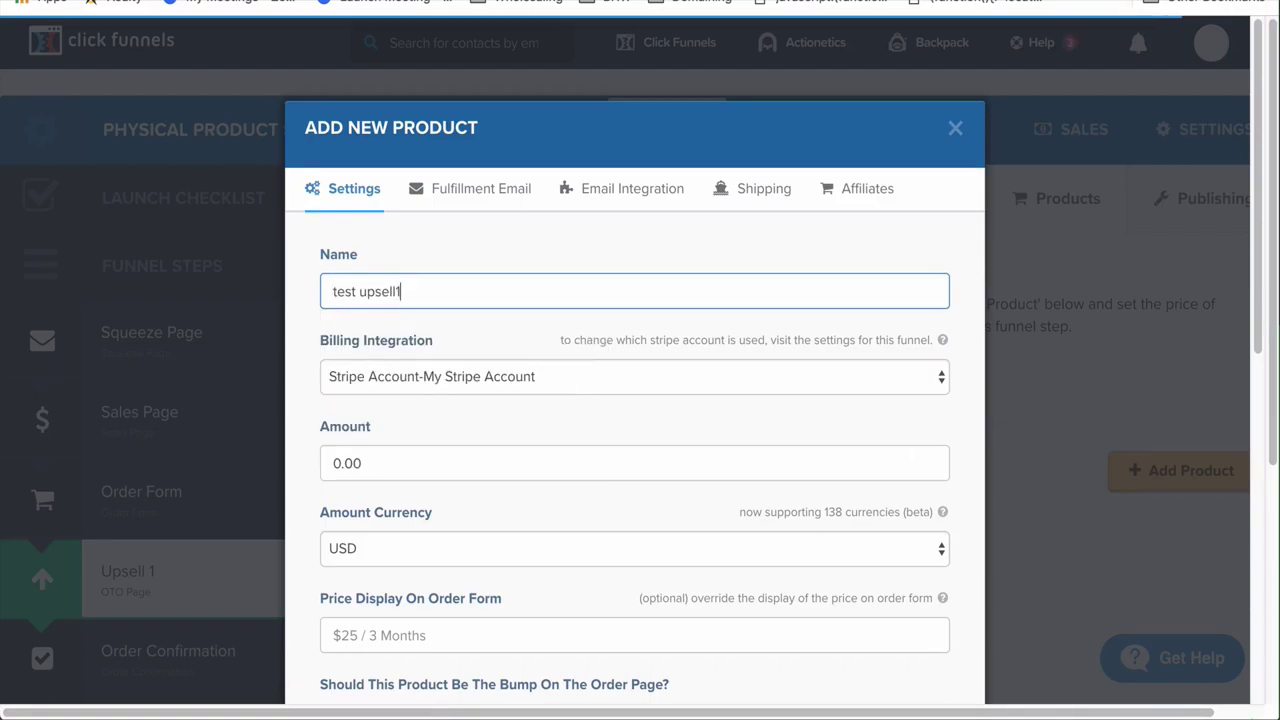
left_click_drag(340, 463, 327, 464)
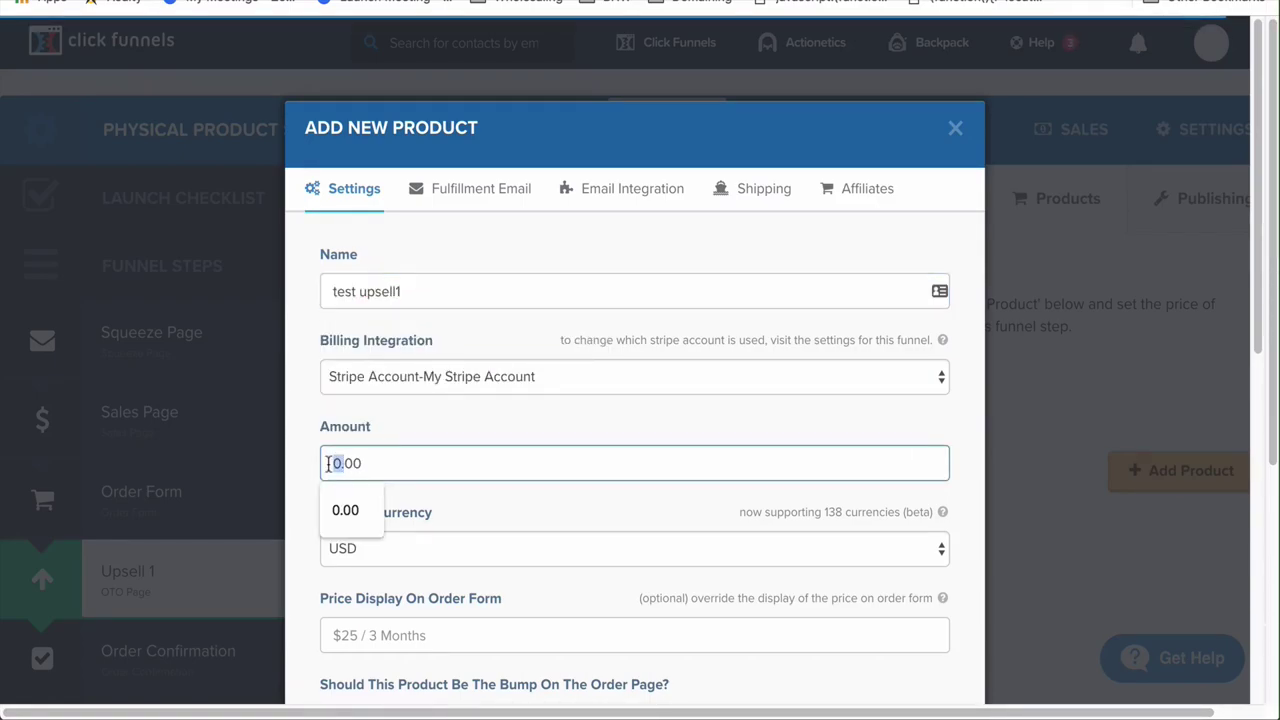
type("5")
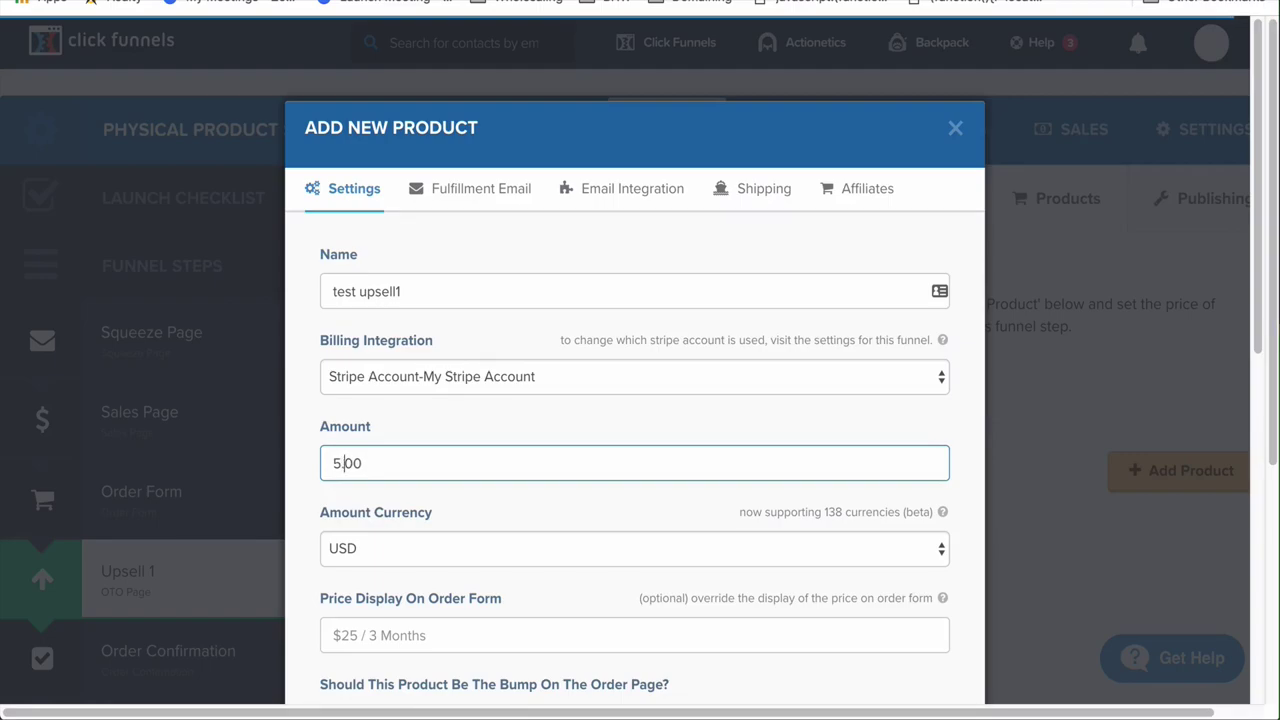
left_click(515, 596)
scroll(516, 594, "down", 2)
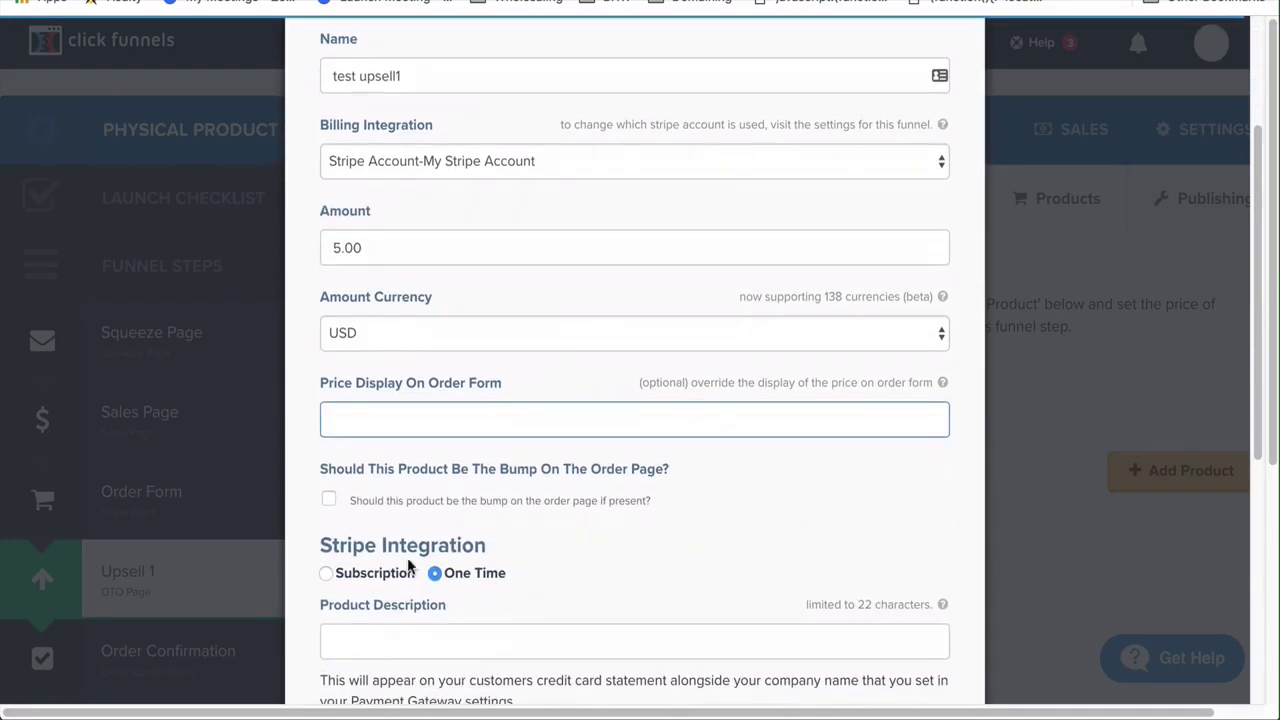
scroll(517, 528, "down", 2)
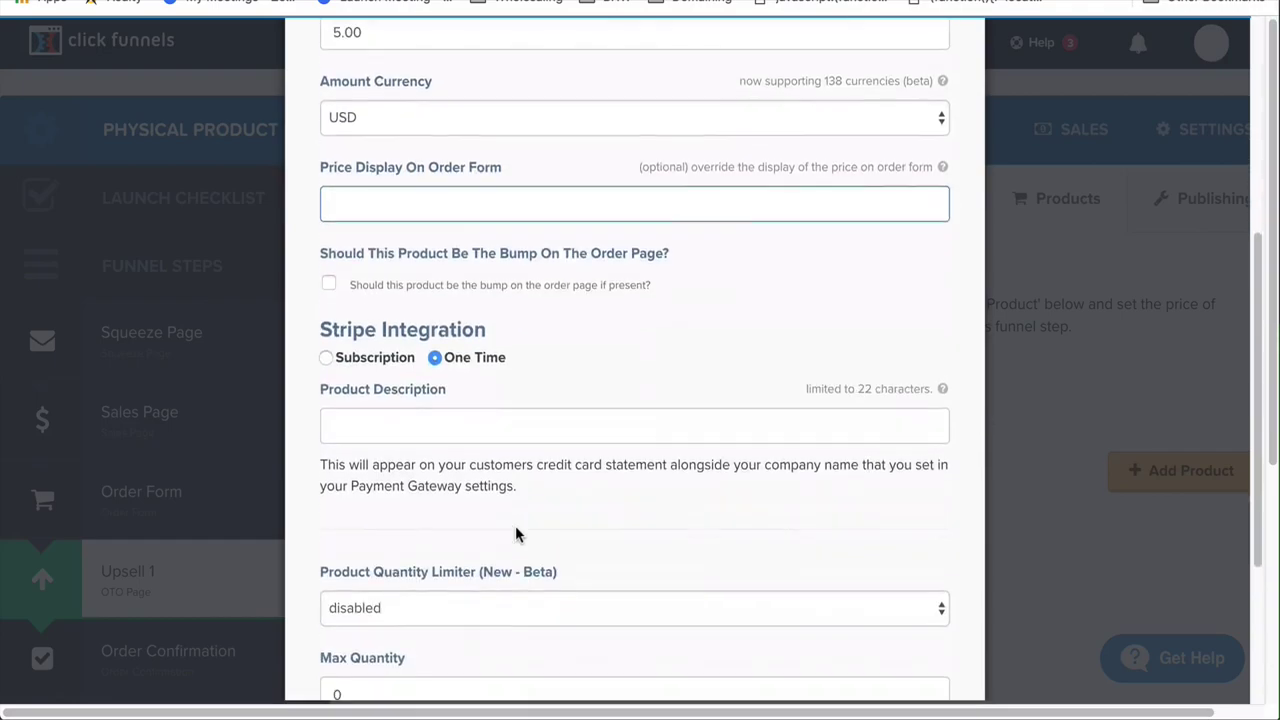
Describe the product as 'testingupsell', clear the fulfillment email subject, and create the product
left_click(494, 434)
type("testin")
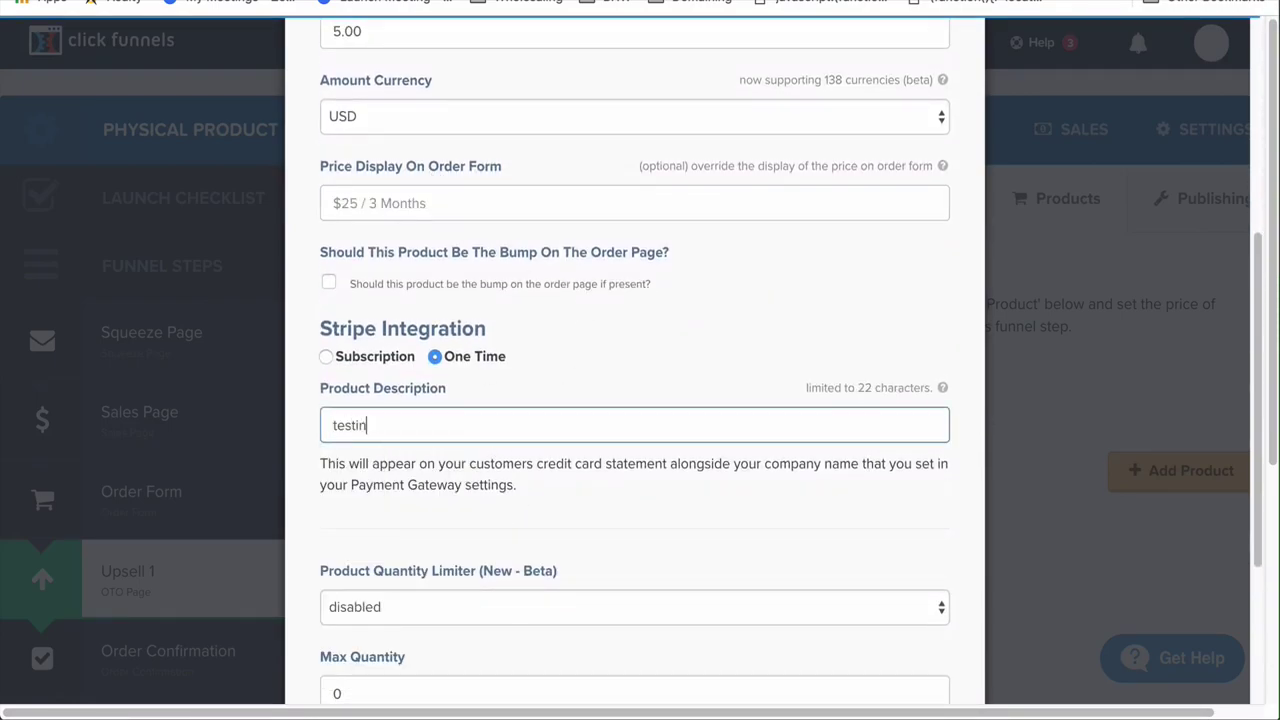
type("gupsell")
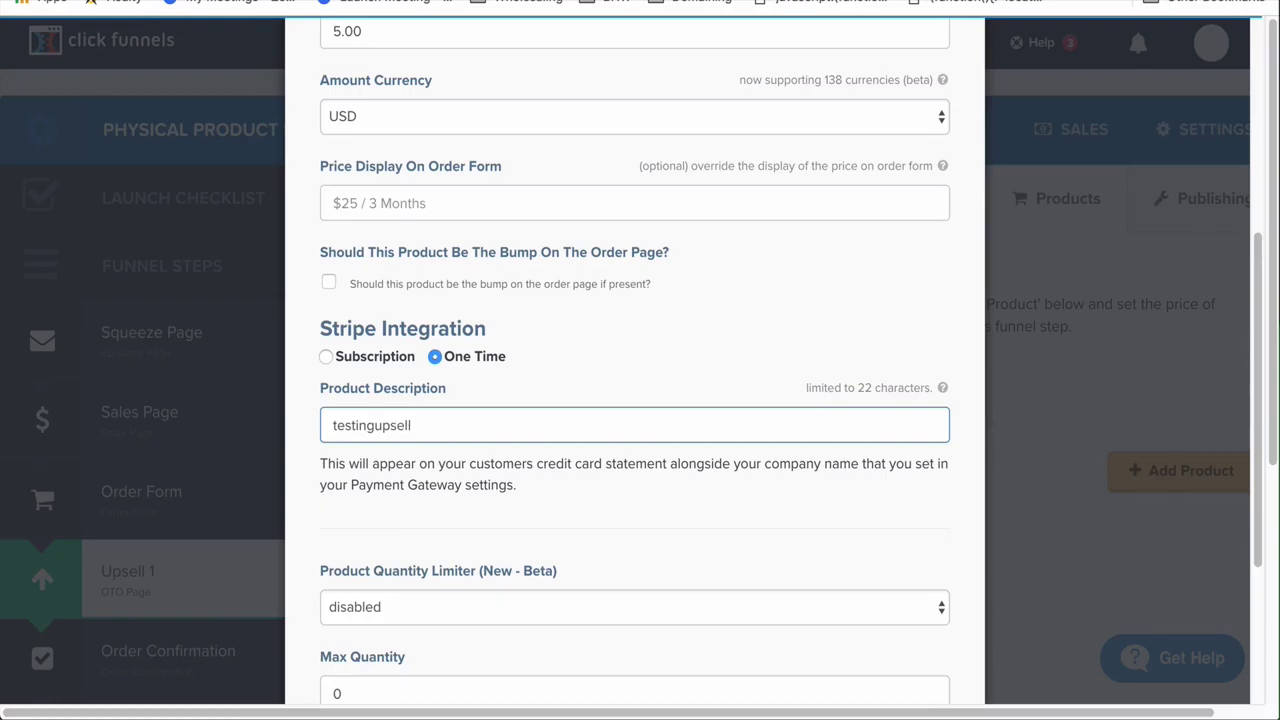
scroll(541, 129, "down", 3)
scroll(541, 129, "up", 6)
left_click(481, 53)
left_click(497, 178)
key("ctrl+a")
key("BackSpace")
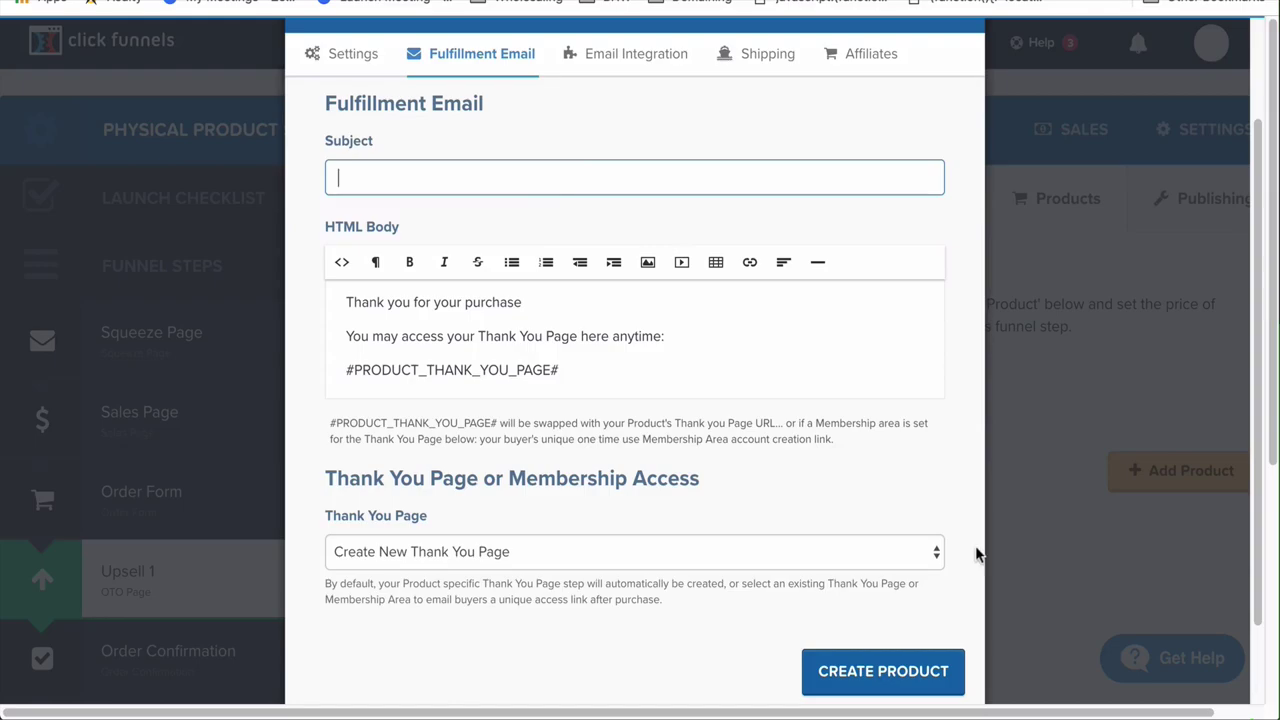
left_click(880, 672)
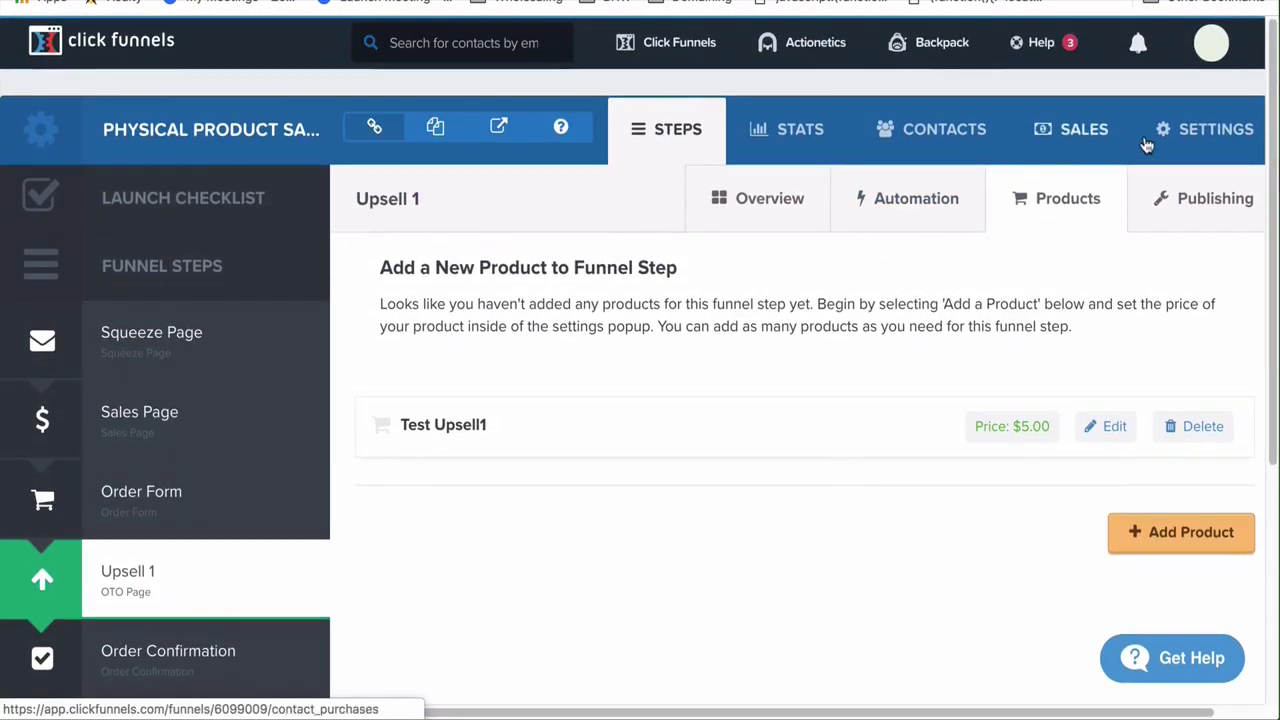
In the funnel settings, switch Stripe Test Mode to ON and save the settings
left_click(1187, 136)
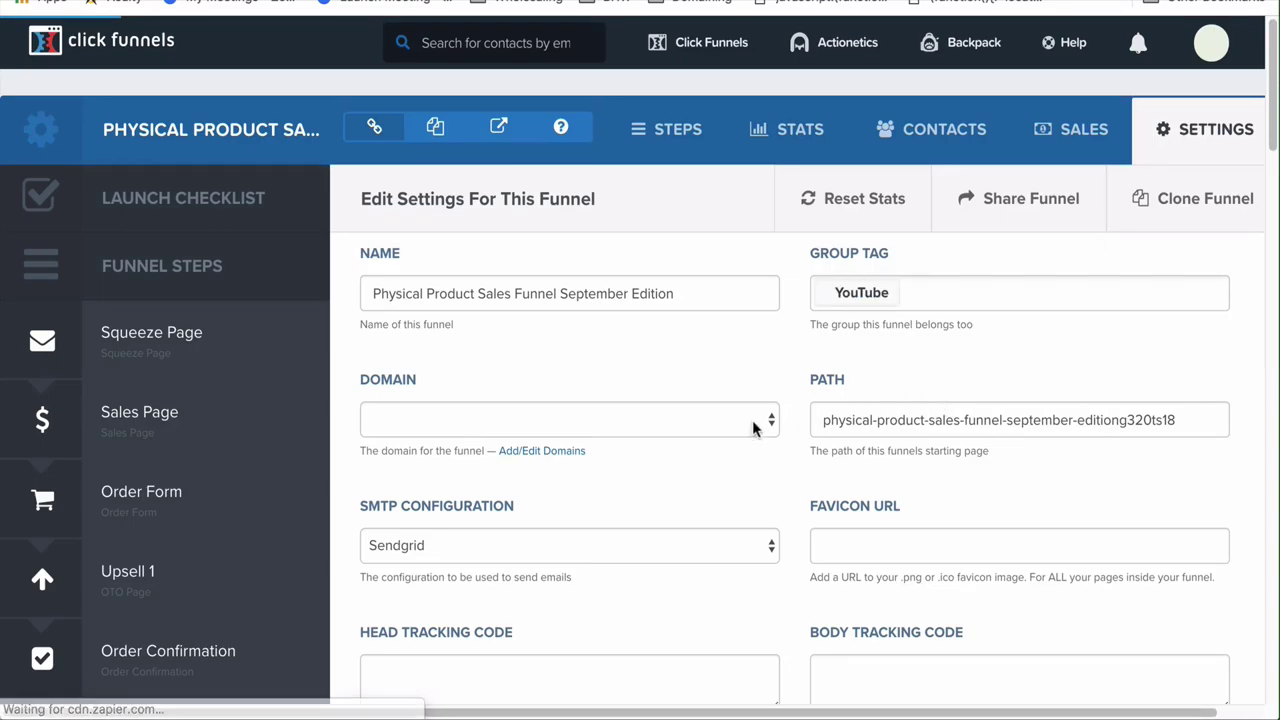
left_click(668, 414)
scroll(557, 680, "down", 5)
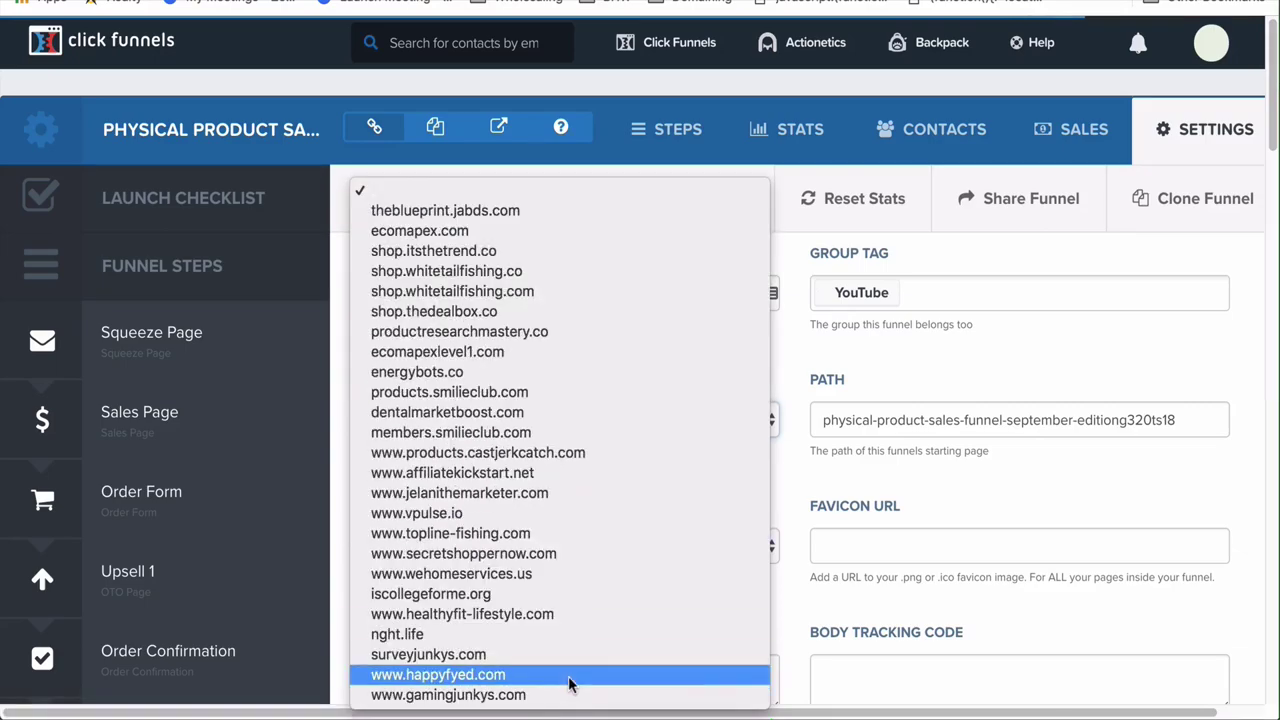
left_click(849, 447)
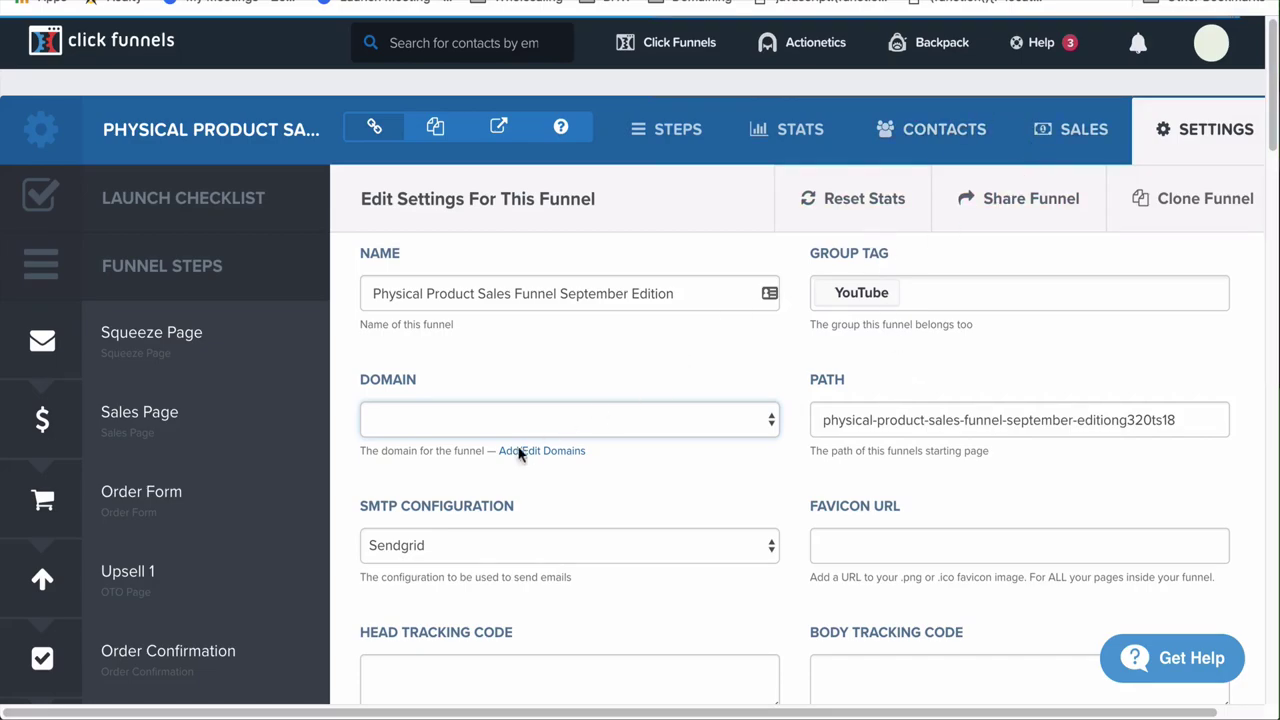
scroll(818, 529, "down", 2)
scroll(818, 540, "down", 2)
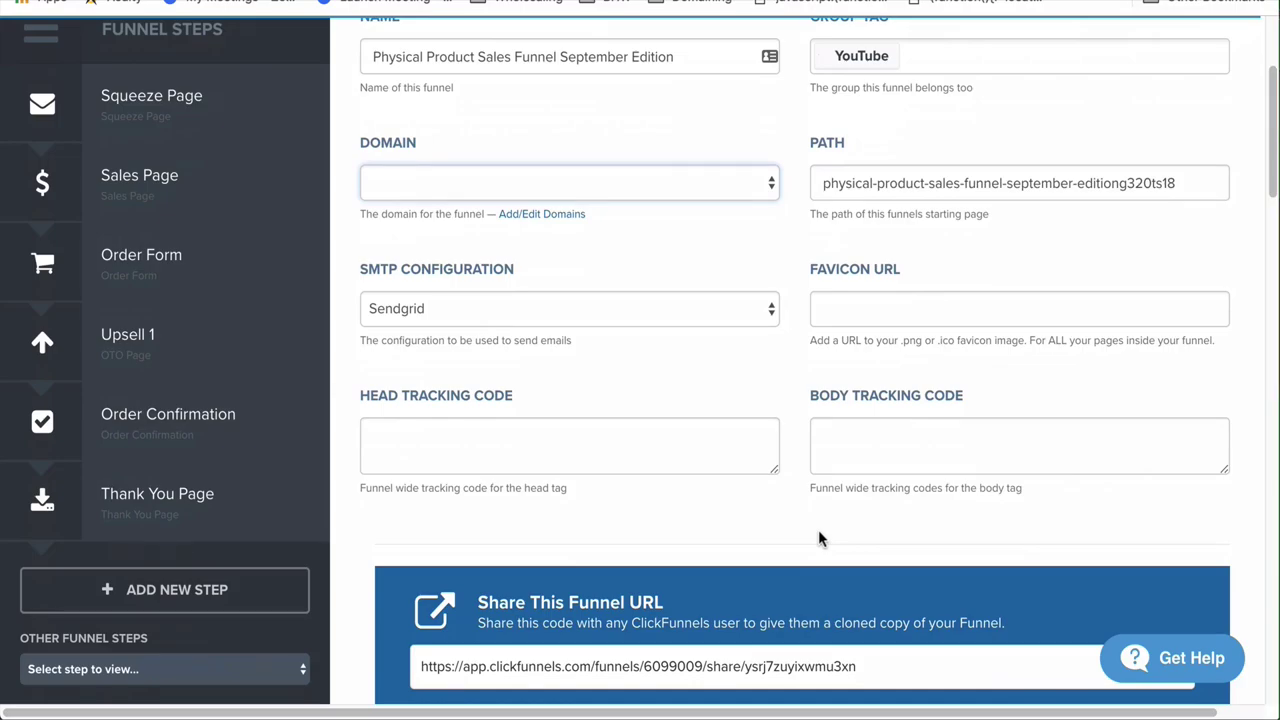
scroll(818, 538, "down", 8)
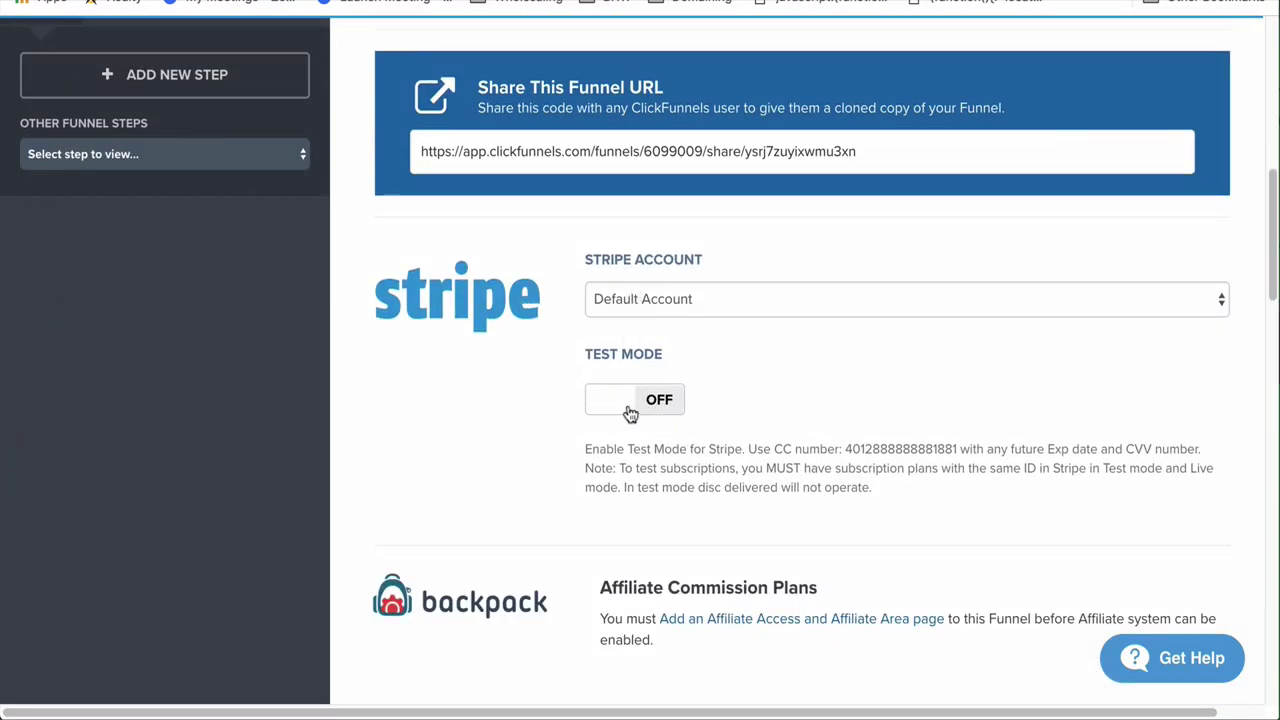
left_click(628, 409)
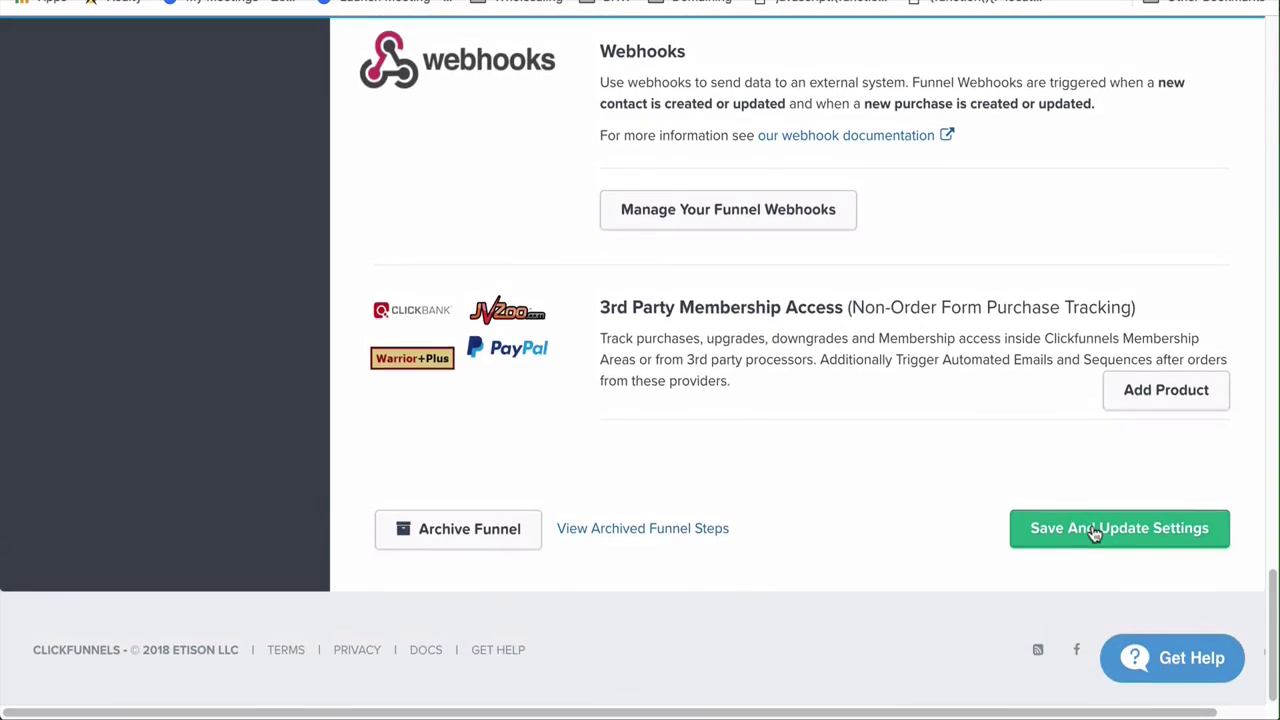
left_click(1091, 530)
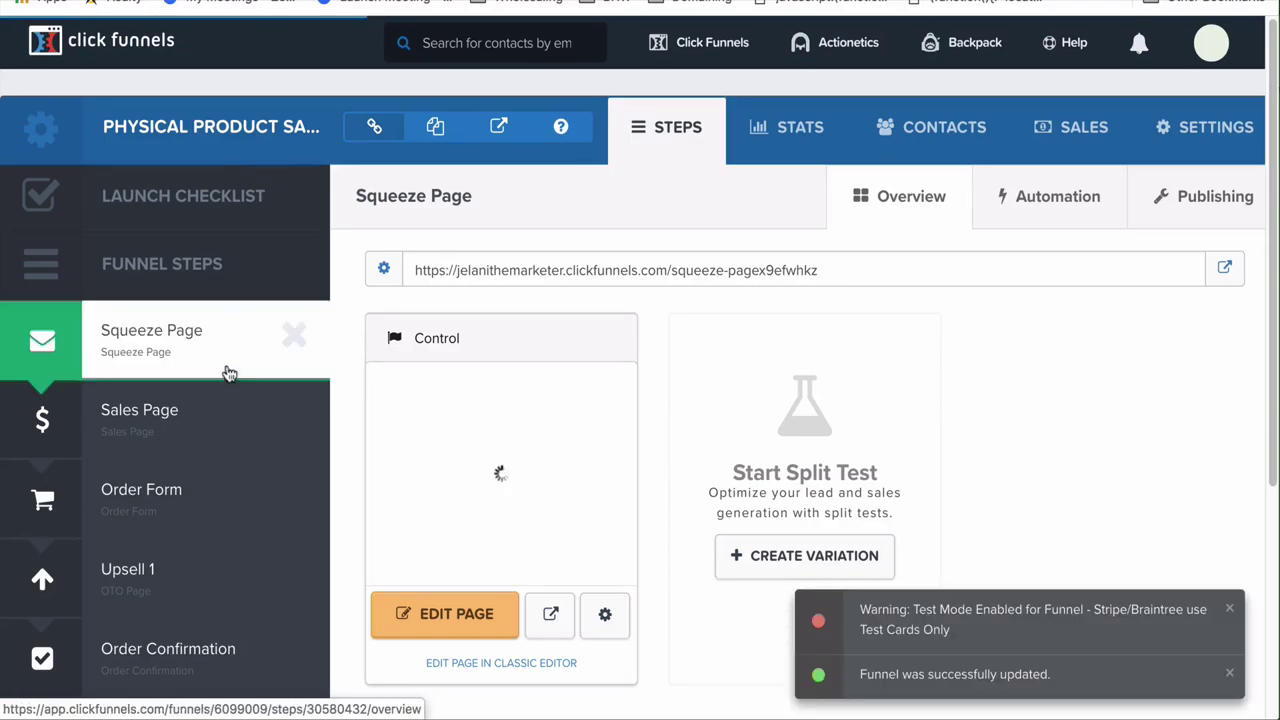
Open the squeeze page's live link in an incognito window
right_click(1226, 272)
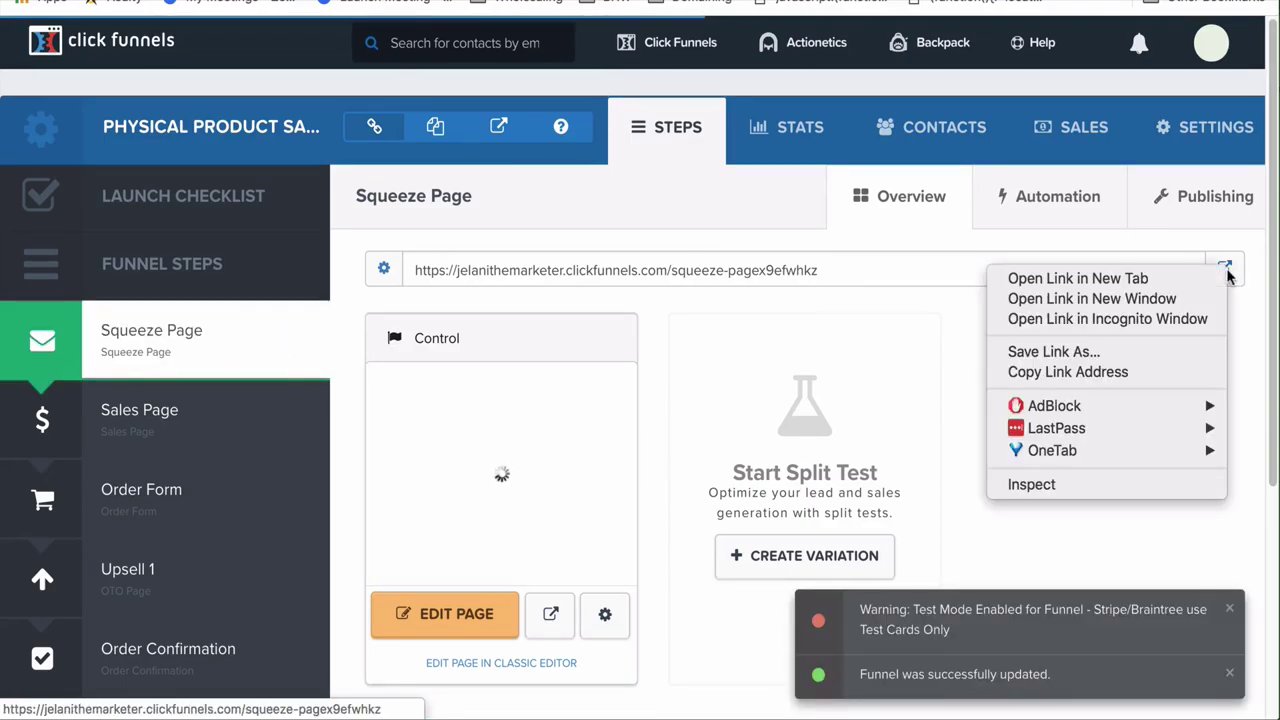
left_click(1191, 320)
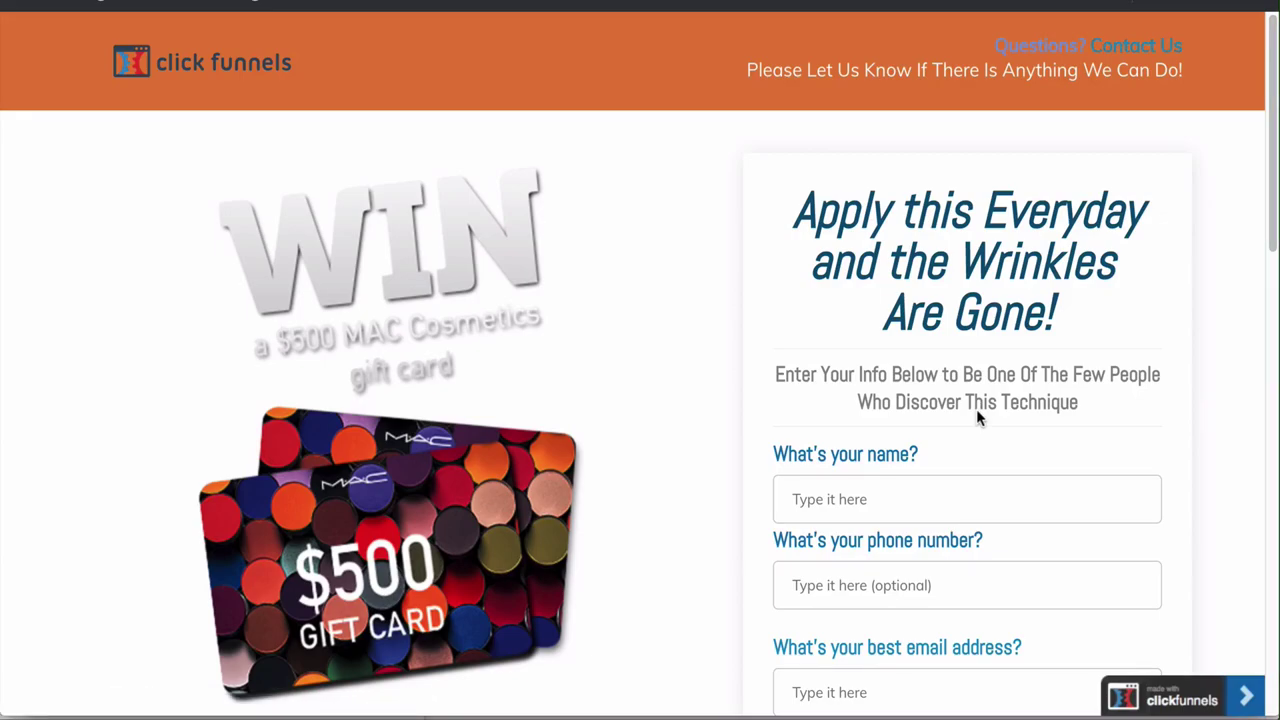
scroll(977, 417, "down", 1)
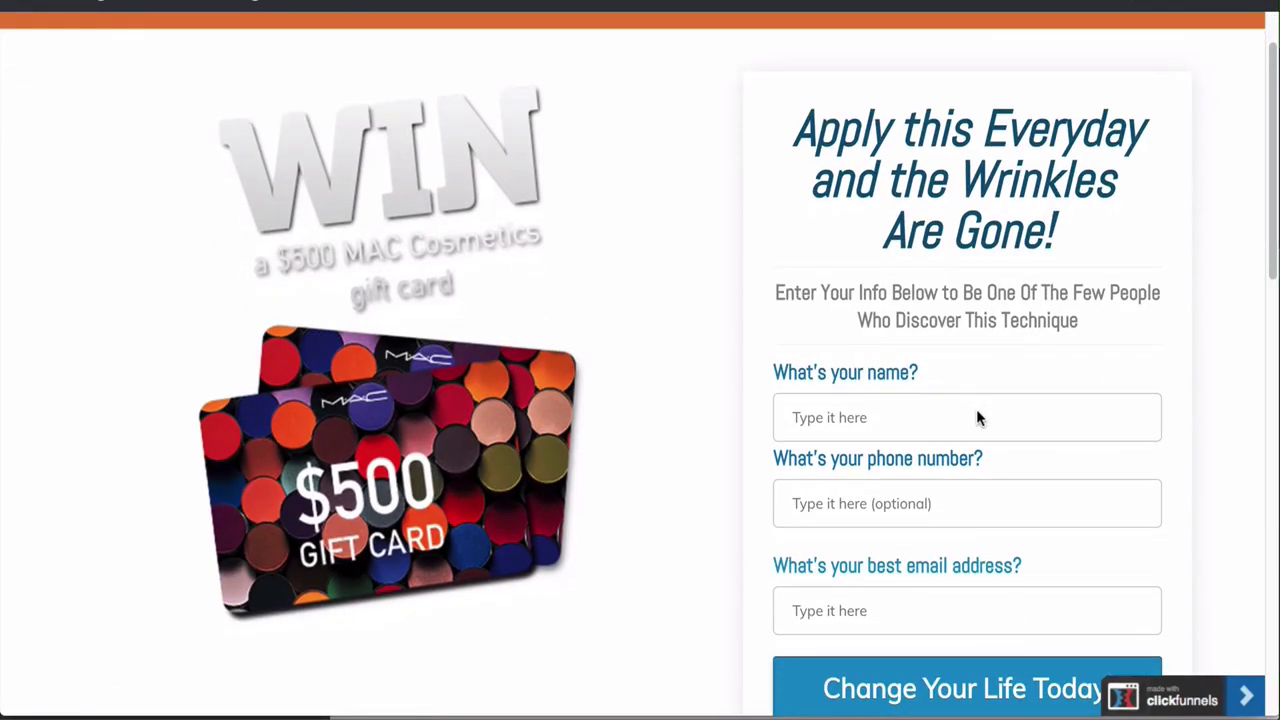
Fill the opt-in form with the visitor's name, phone number and e-mail, then submit it
left_click(884, 435)
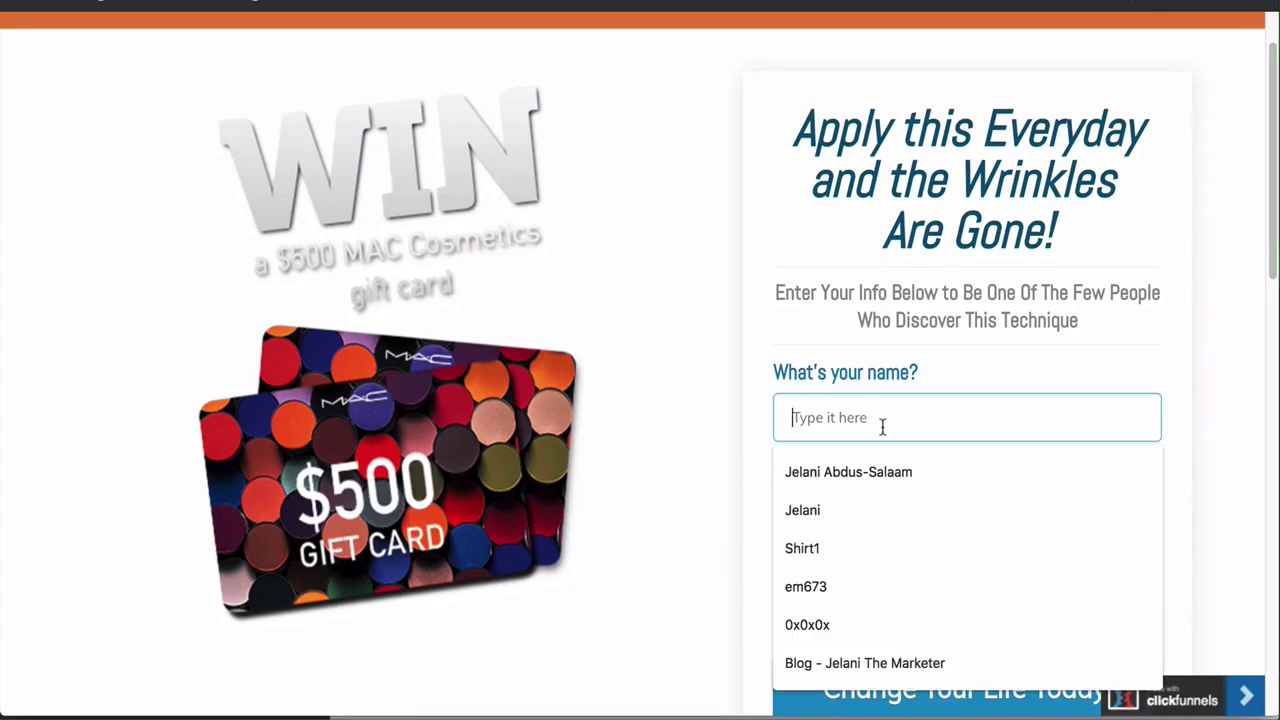
type("Jelani")
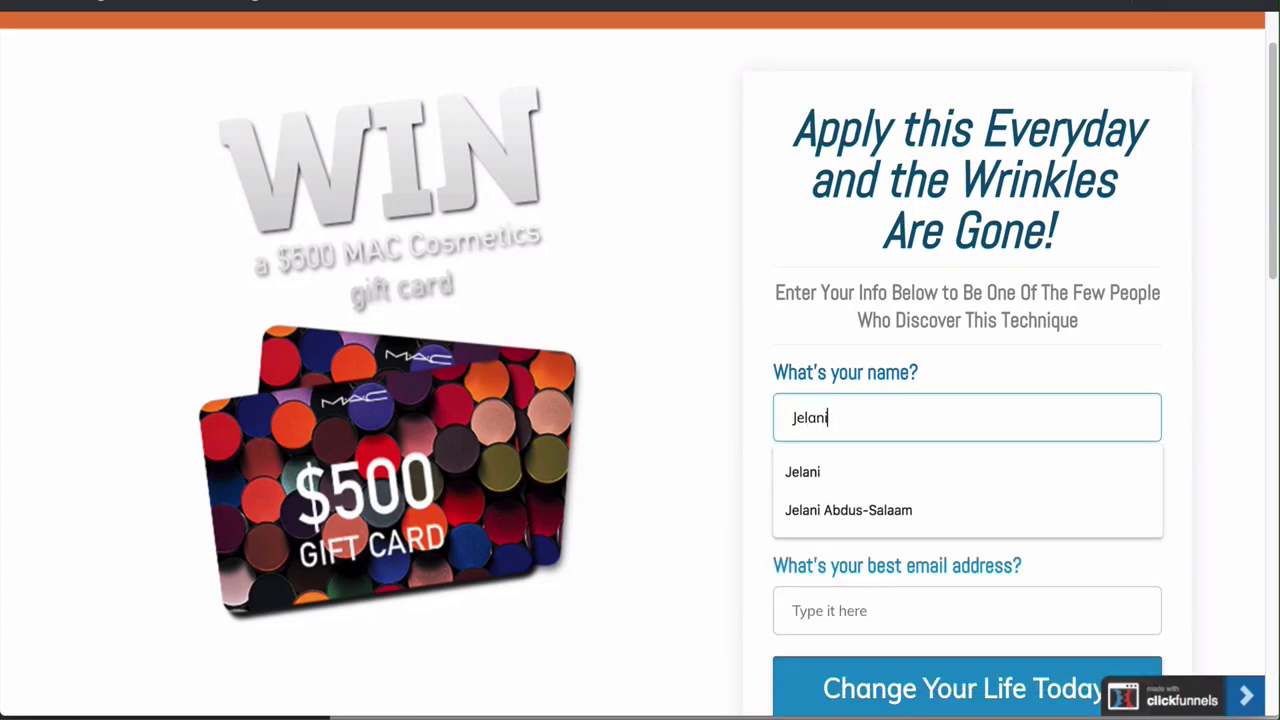
left_click(922, 511)
left_click(870, 505)
left_click(891, 486)
left_click(885, 505)
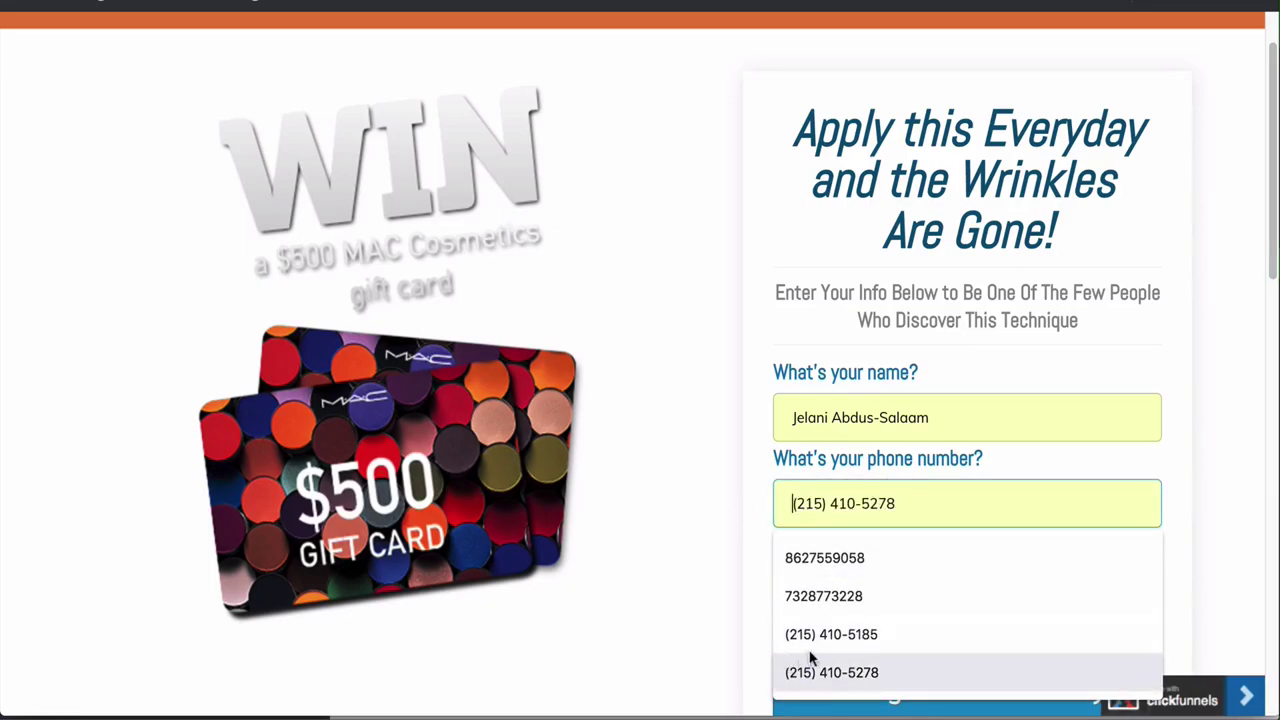
left_click(850, 632)
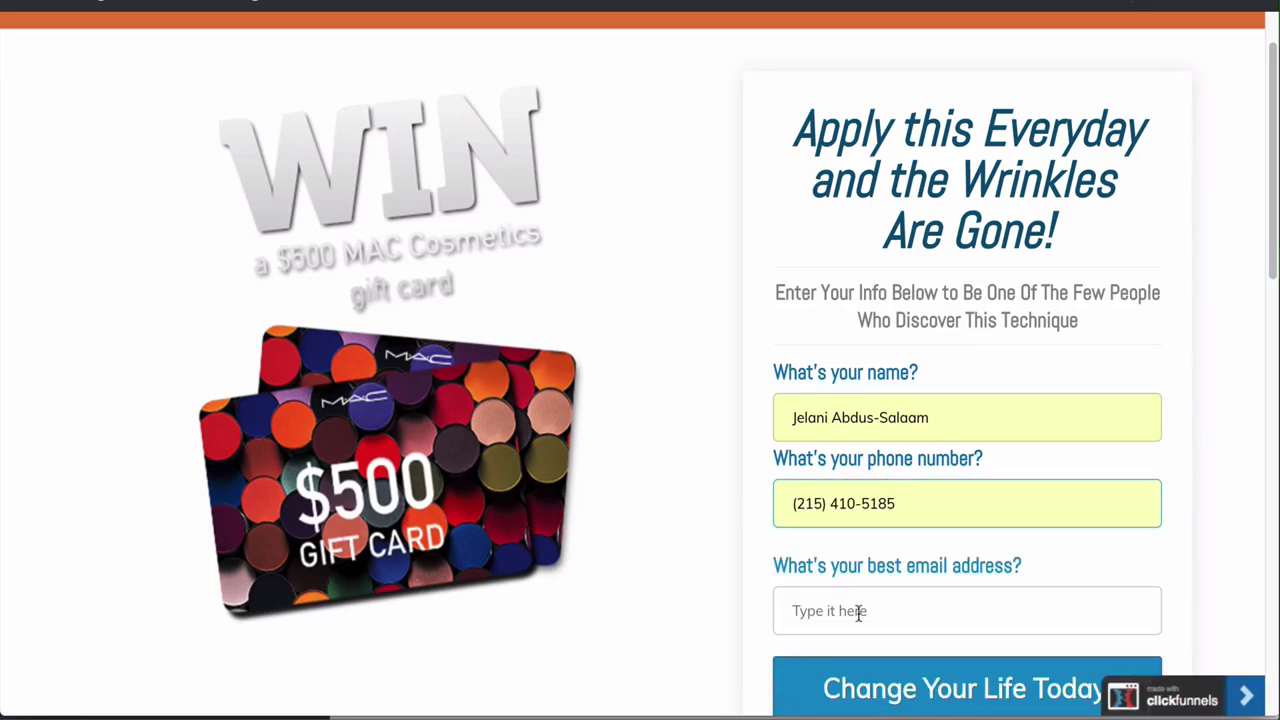
left_click(858, 613)
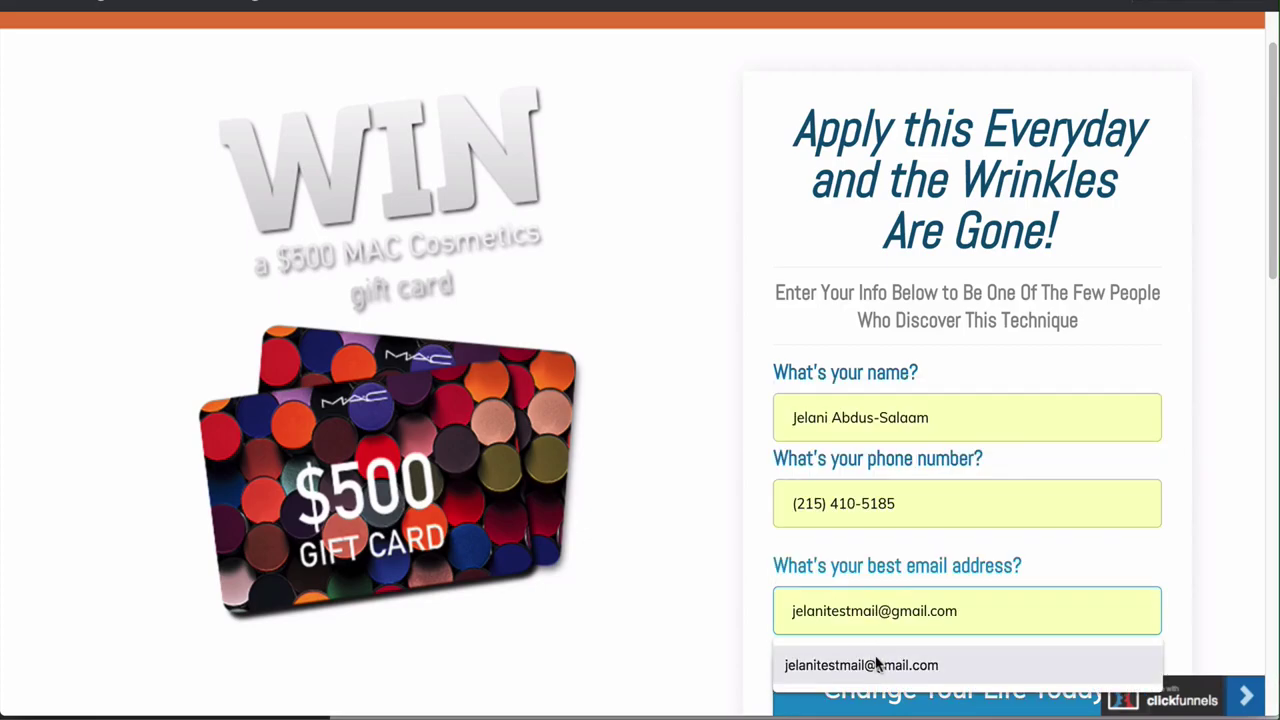
left_click(882, 664)
scroll(877, 667, "down", 2)
scroll(877, 667, "down", 2)
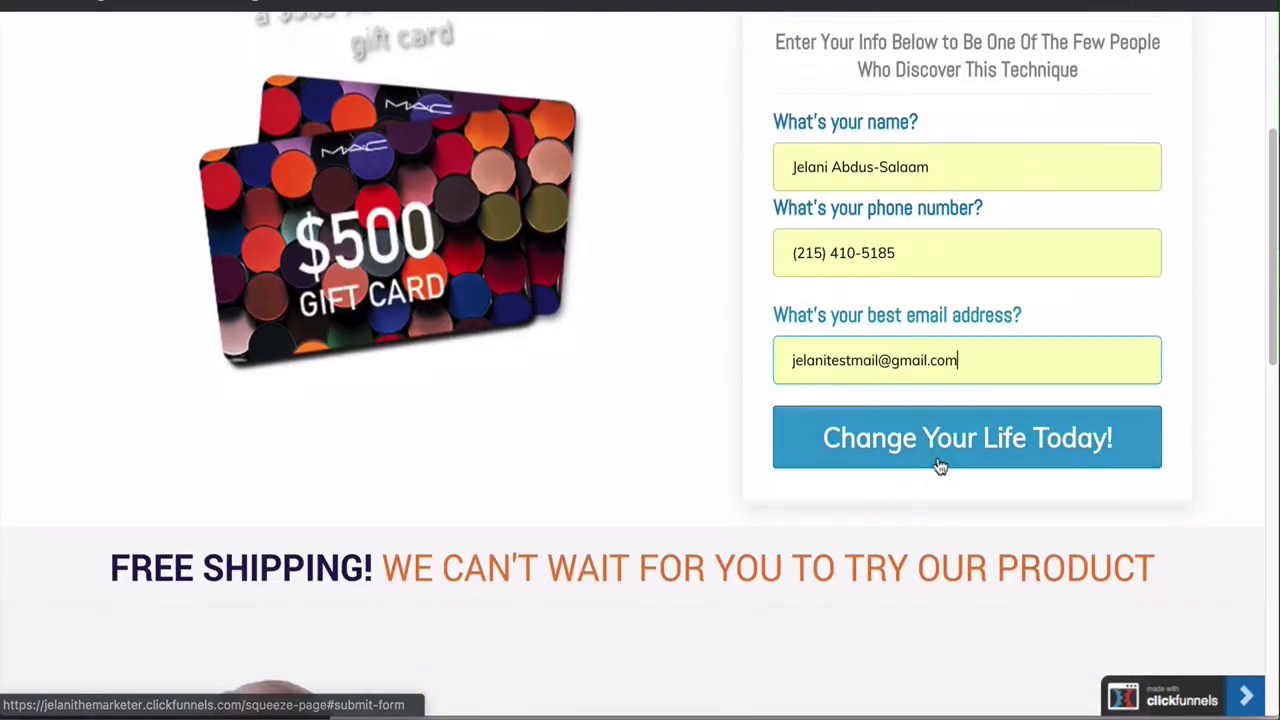
left_click(938, 449)
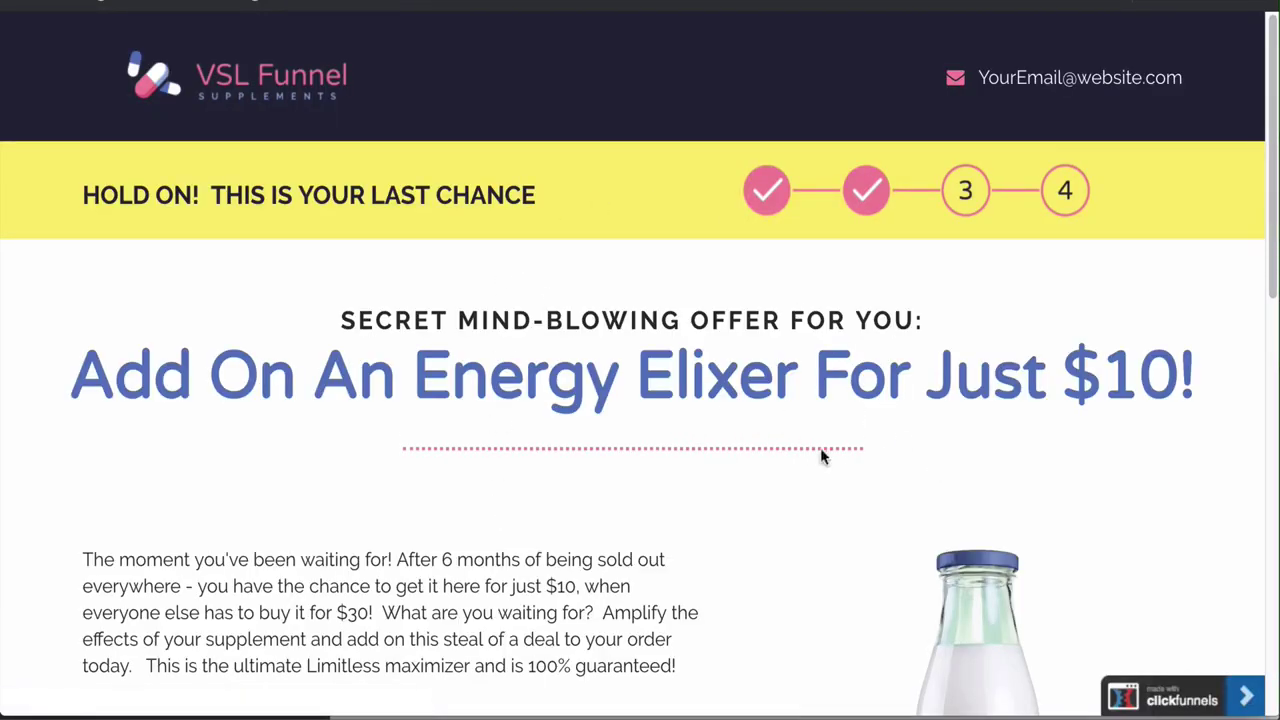
Accept the Energy Elixer upsell offer, then return to the funnel's Sales Page step
scroll(525, 379, "down", 10)
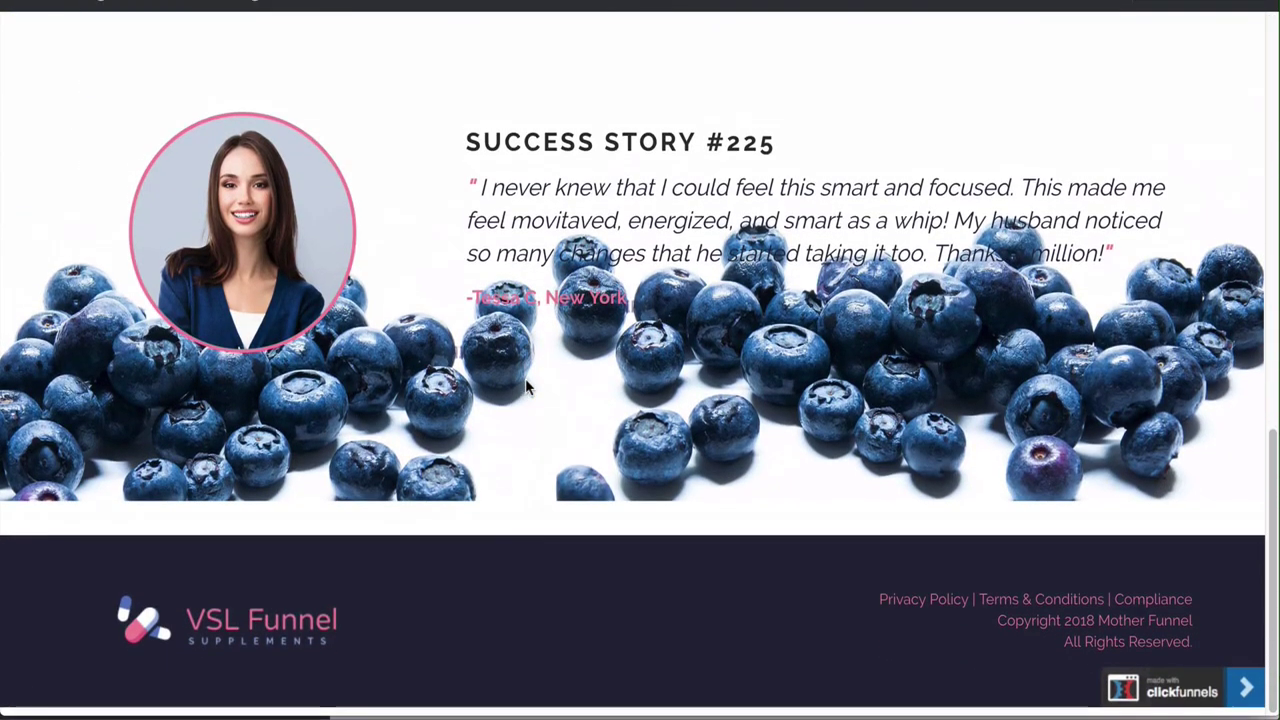
scroll(524, 389, "up", 5)
left_click(530, 345)
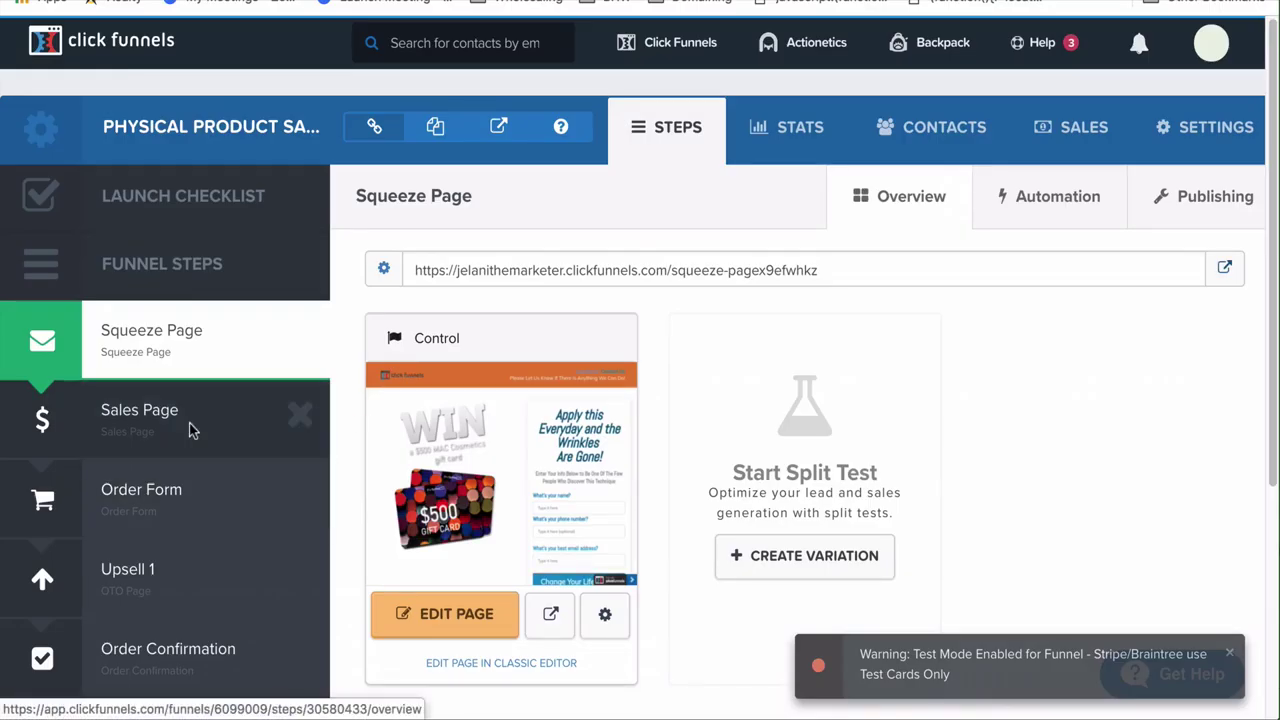
left_click(190, 428)
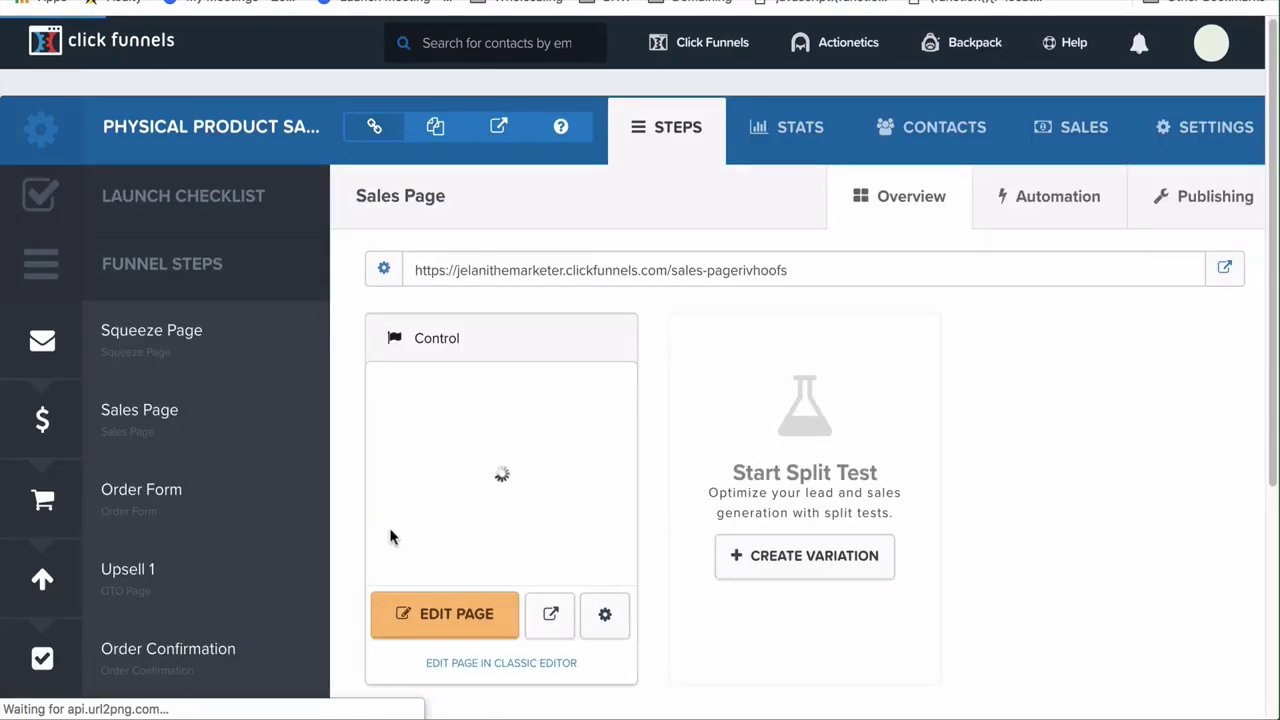
Open the Sales Page in the editor and delete the No Thanks link
left_click(460, 618)
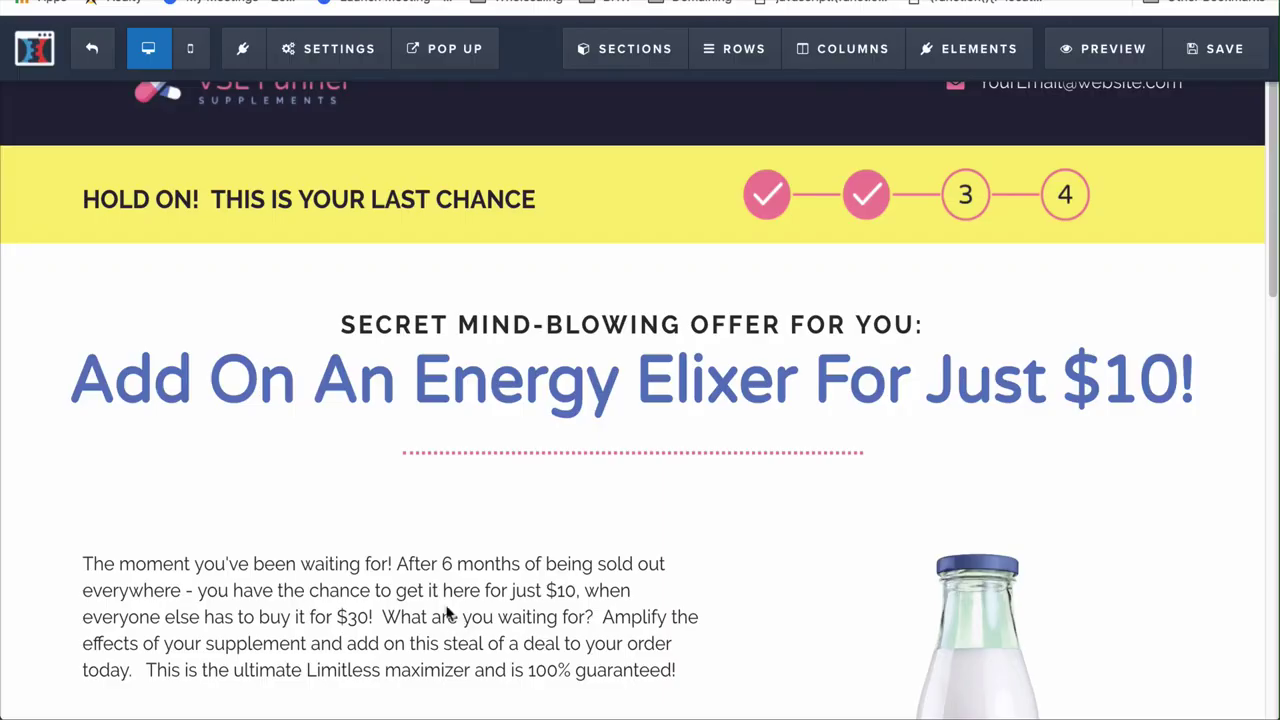
scroll(277, 505, "down", 15)
scroll(275, 496, "up", 5)
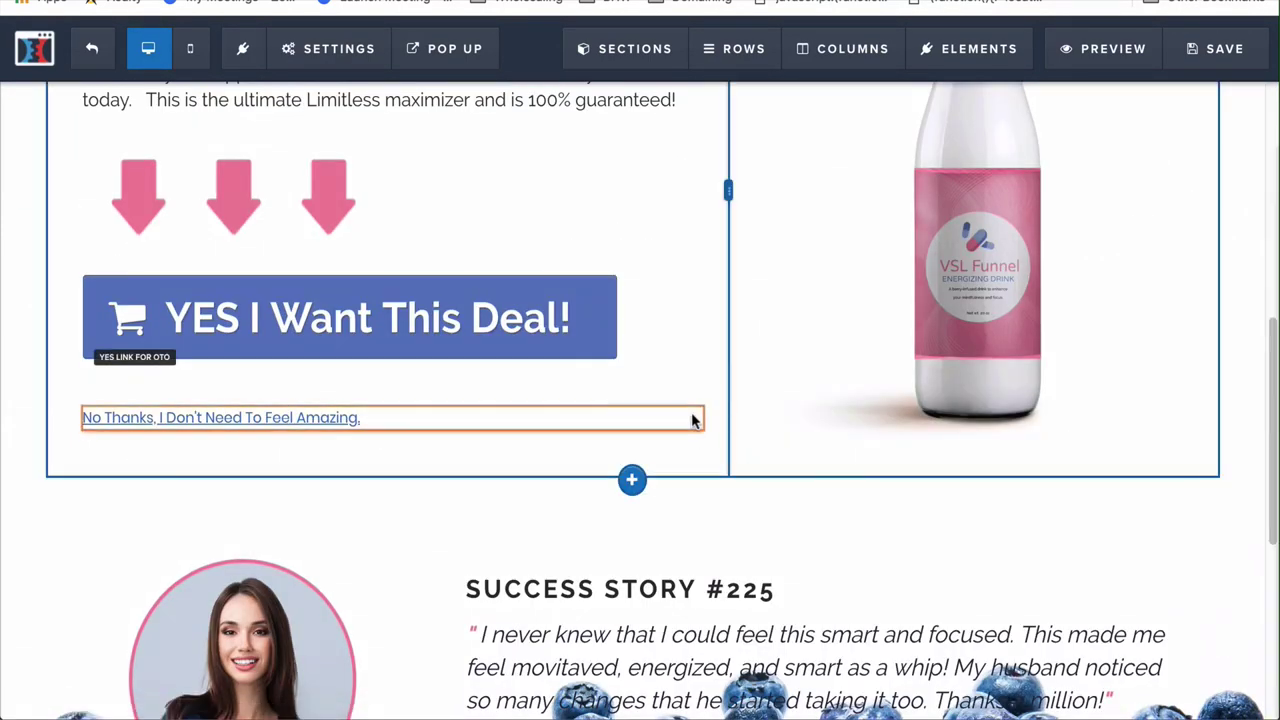
left_click(686, 393)
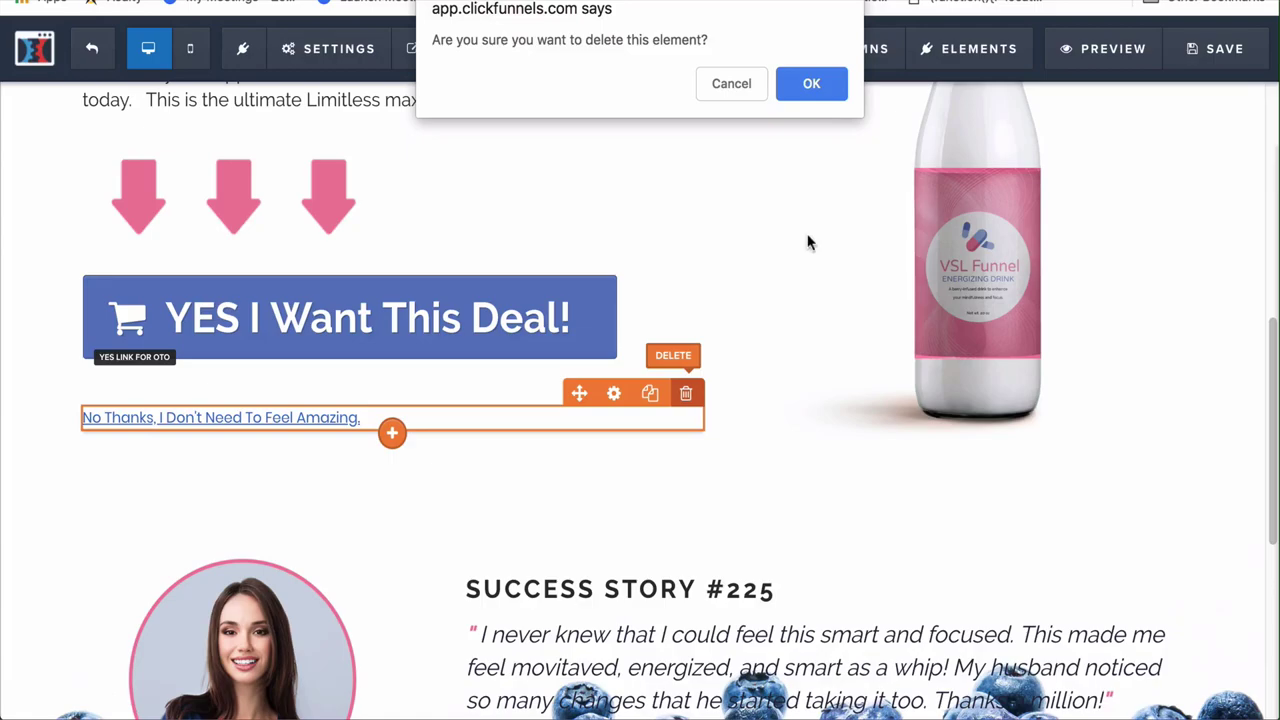
left_click(813, 82)
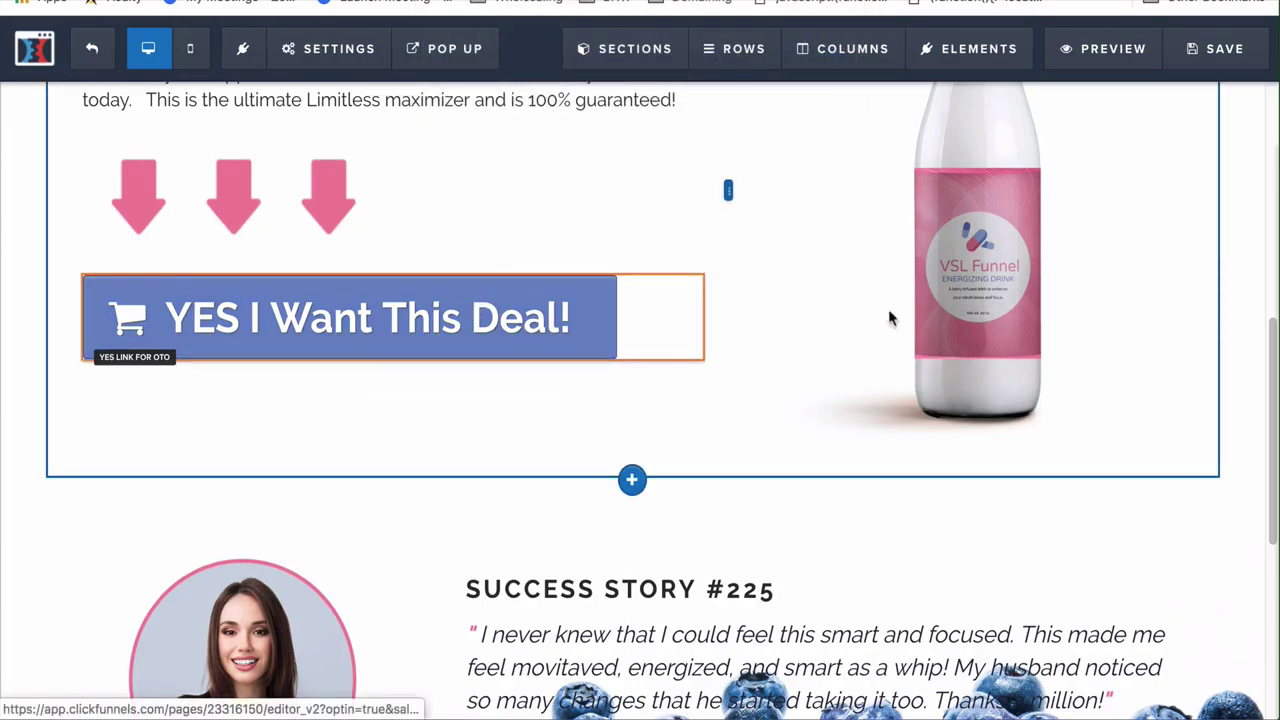
Set the 'YES I Want This Deal!' button to go to the next funnel step and save the page
left_click(600, 317)
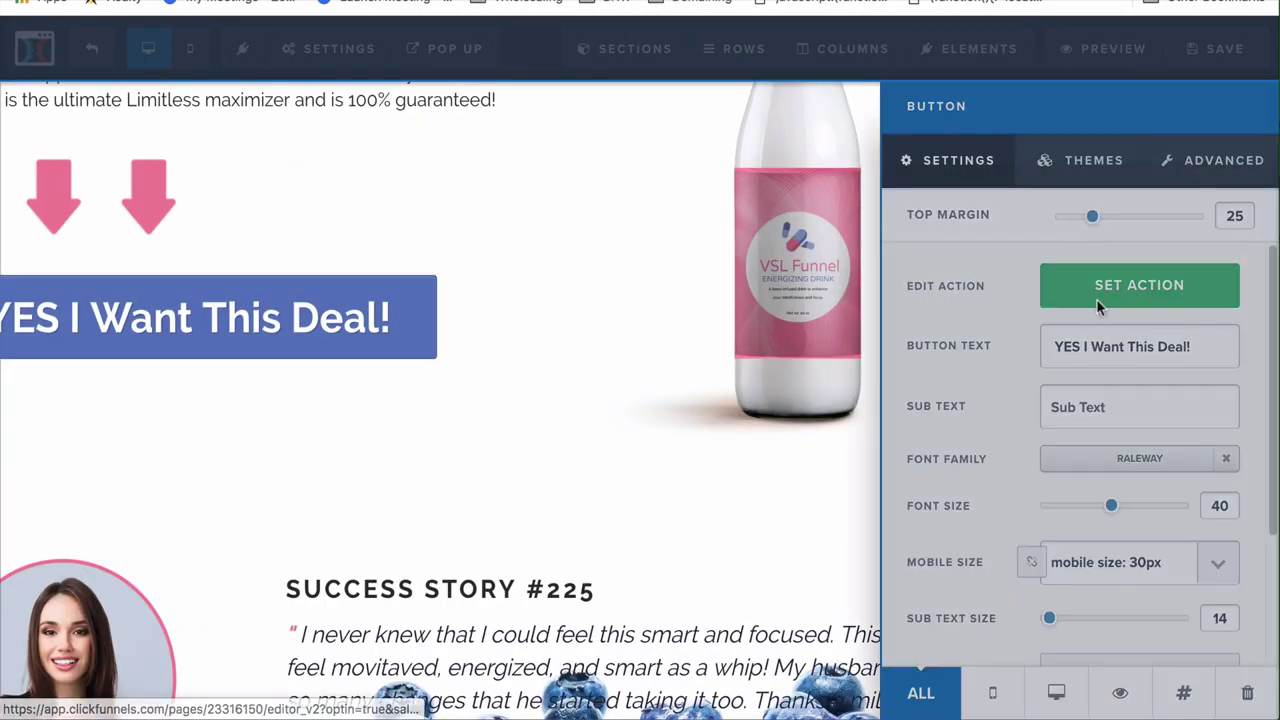
left_click(1097, 290)
left_click(1081, 374)
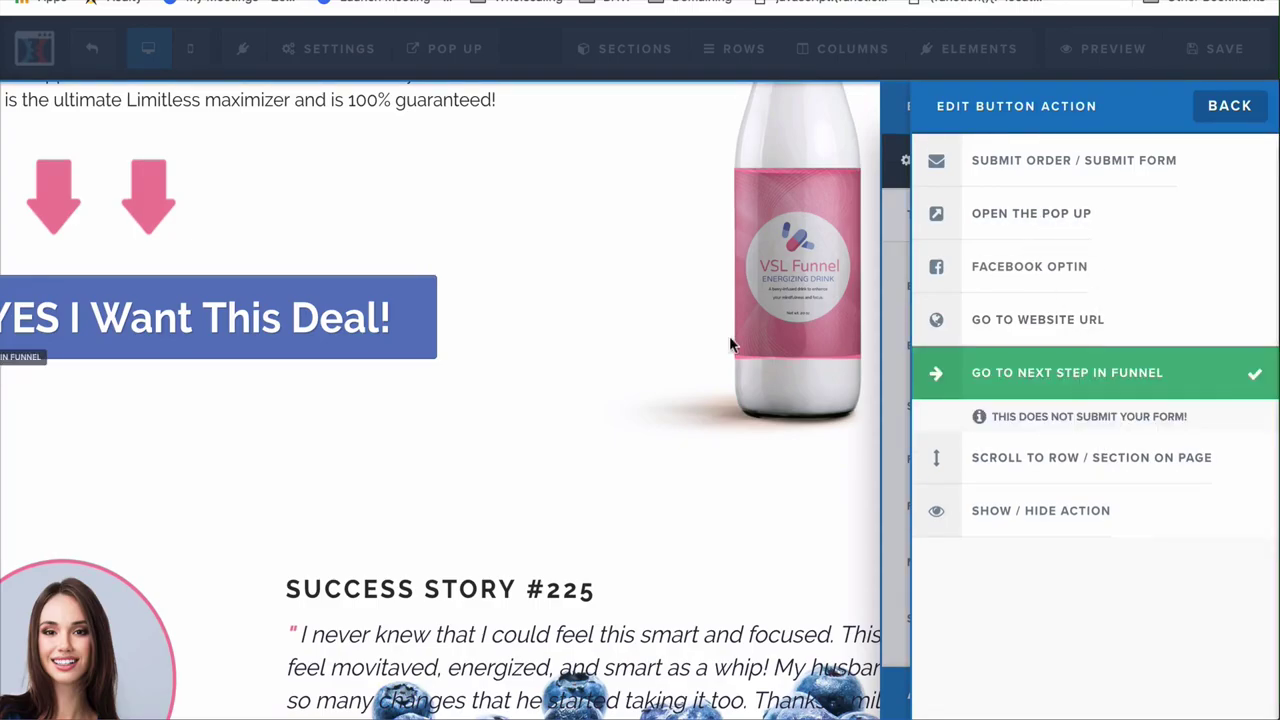
left_click(543, 363)
scroll(551, 496, "down", 2)
scroll(551, 496, "down", 3)
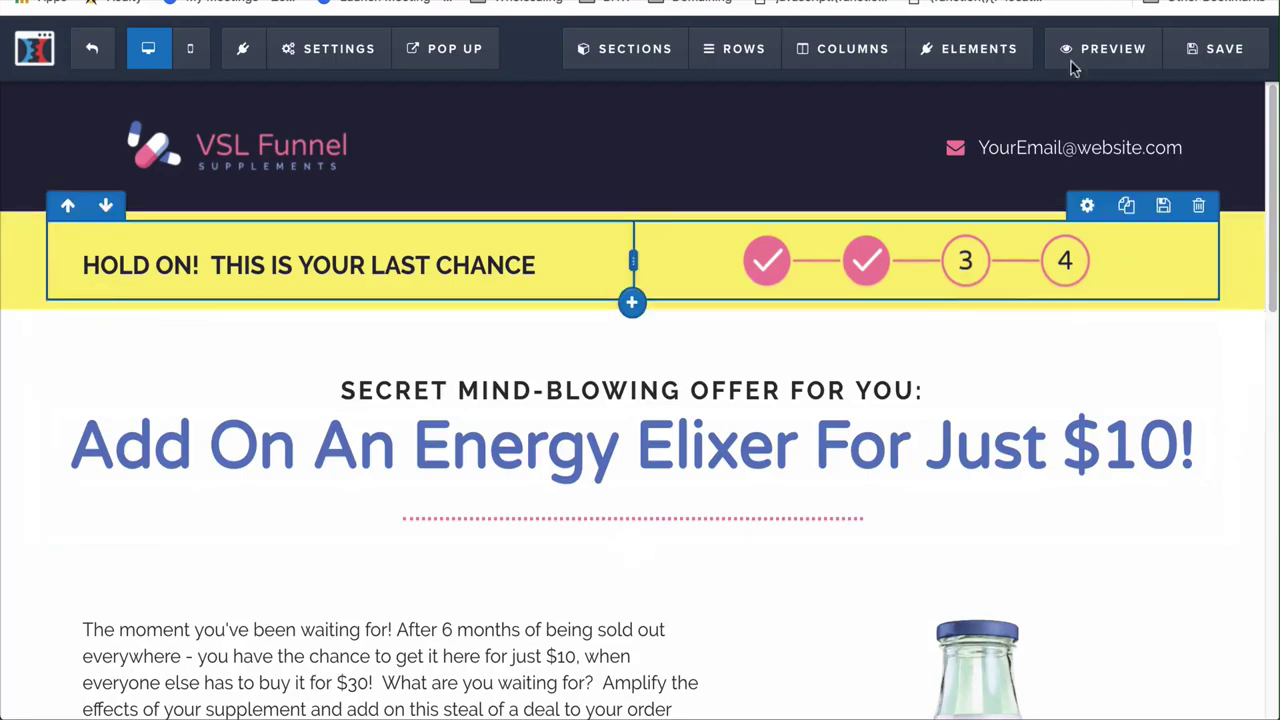
left_click(1218, 72)
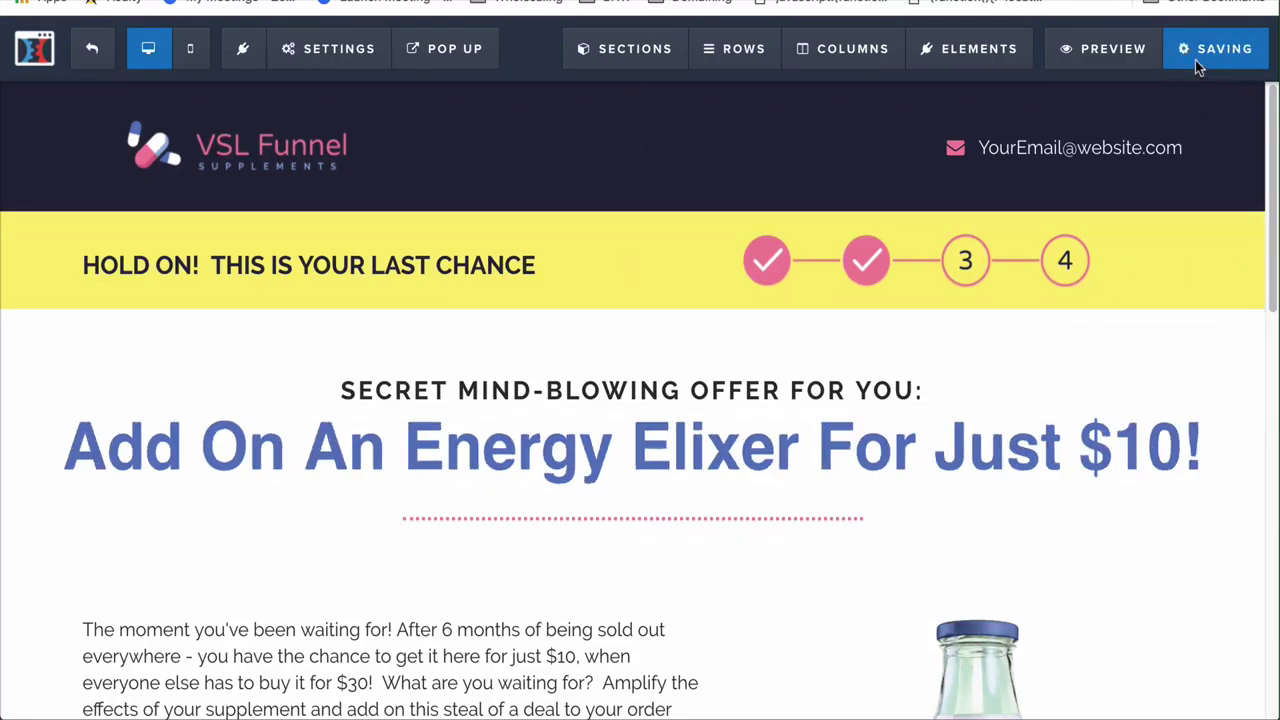
scroll(525, 420, "down", 5)
scroll(437, 377, "down", 2)
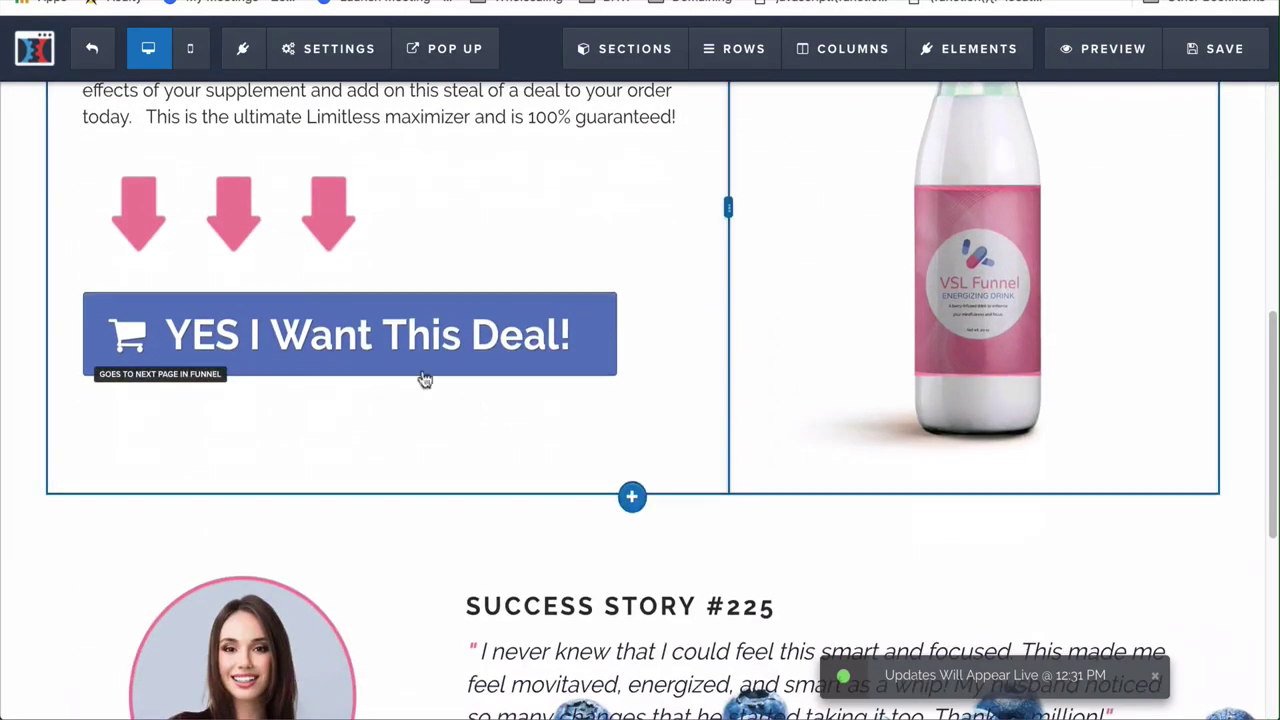
scroll(427, 496, "up", 7)
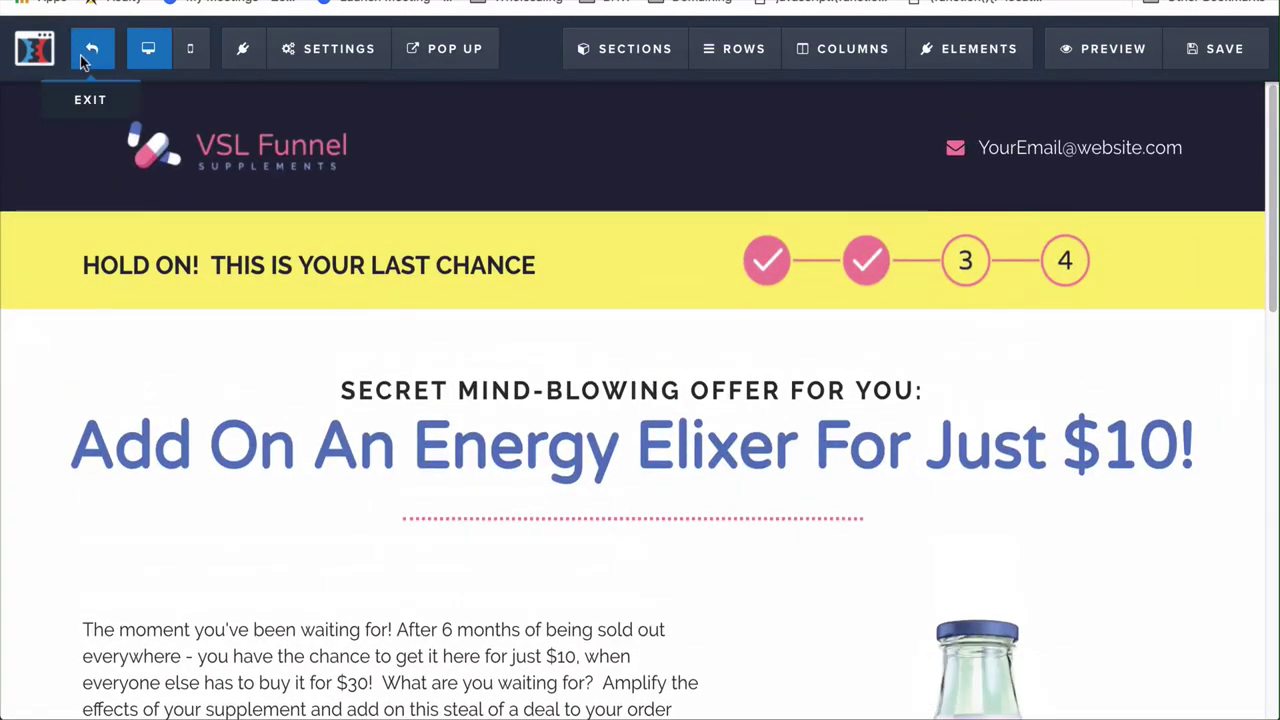
Exit the page editor, switch to the Squeeze Page step, and bring up options for its live link
left_click(88, 48)
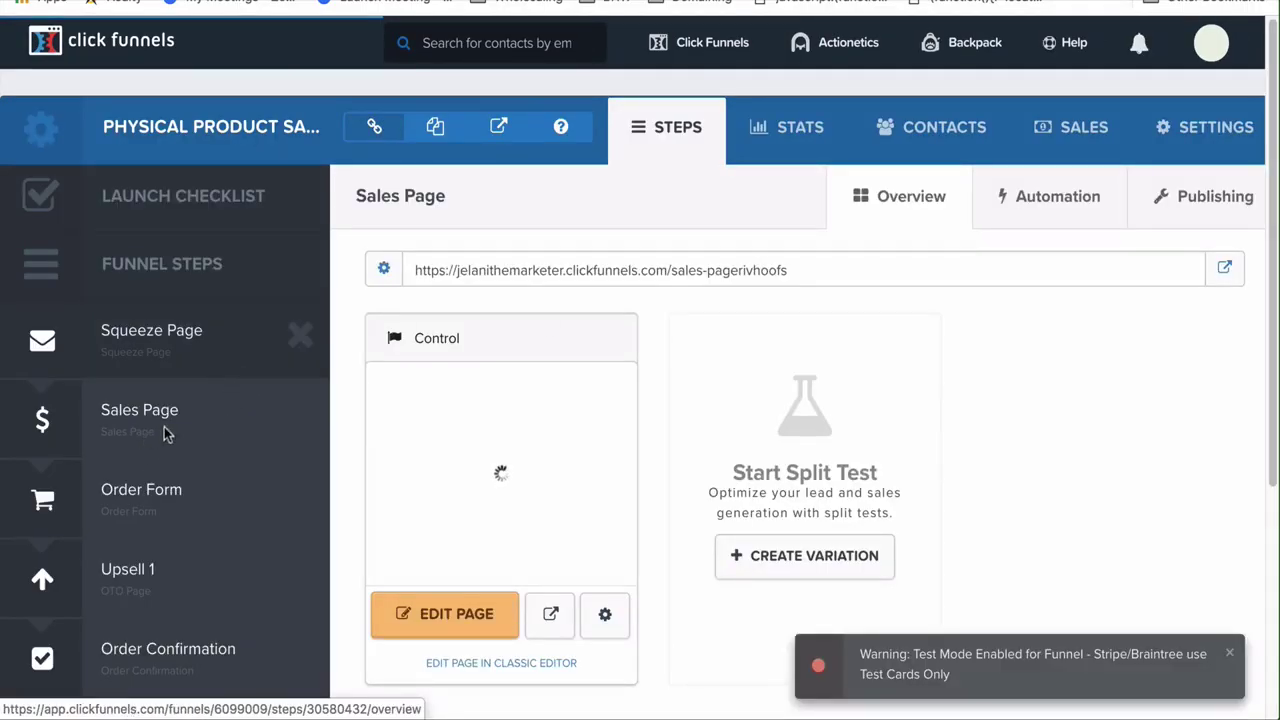
left_click(153, 426)
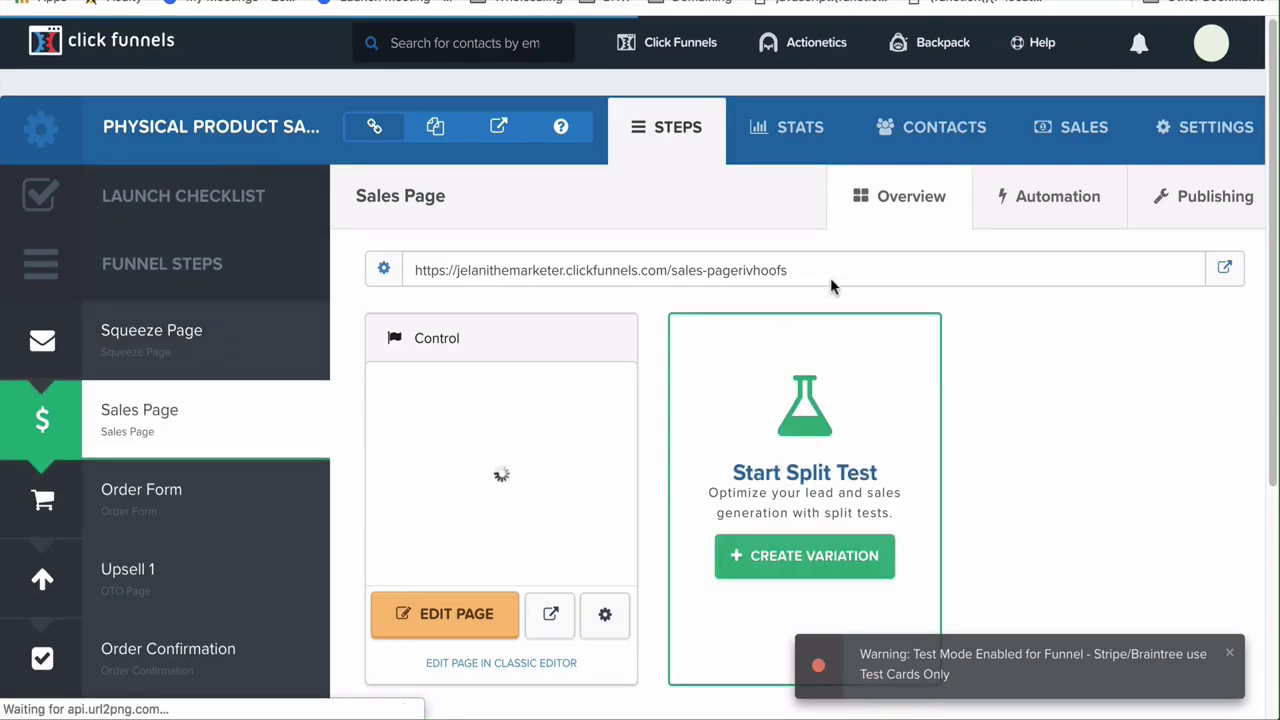
left_click(209, 343)
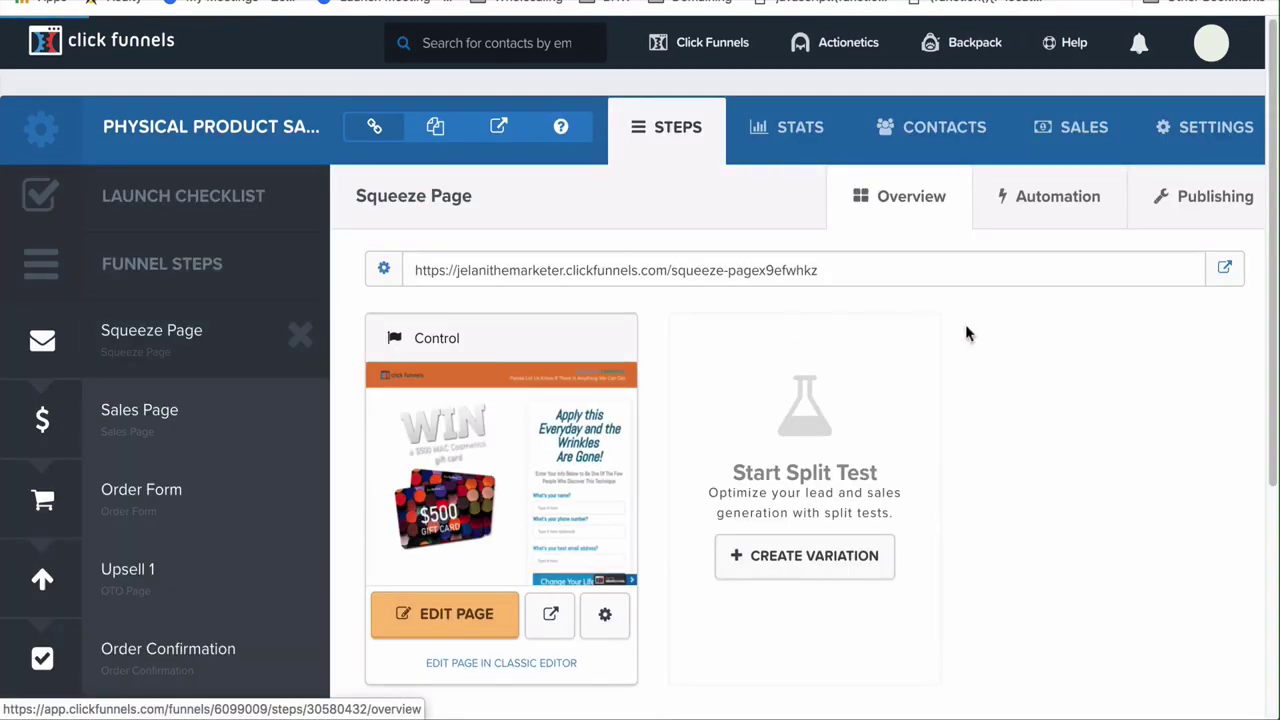
right_click(1224, 270)
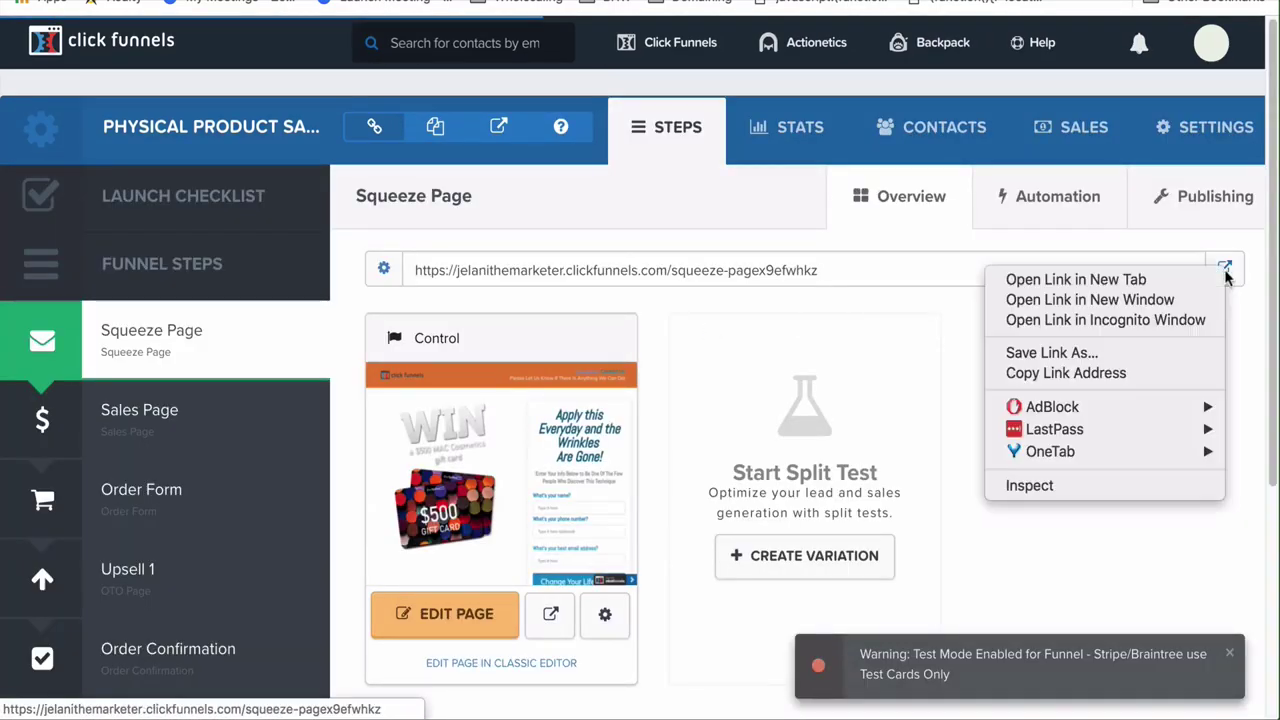
Open the squeeze page incognito, autofill name, phone and e-mail, add a unique +suffix to the e-mail, and submit
left_click(1206, 321)
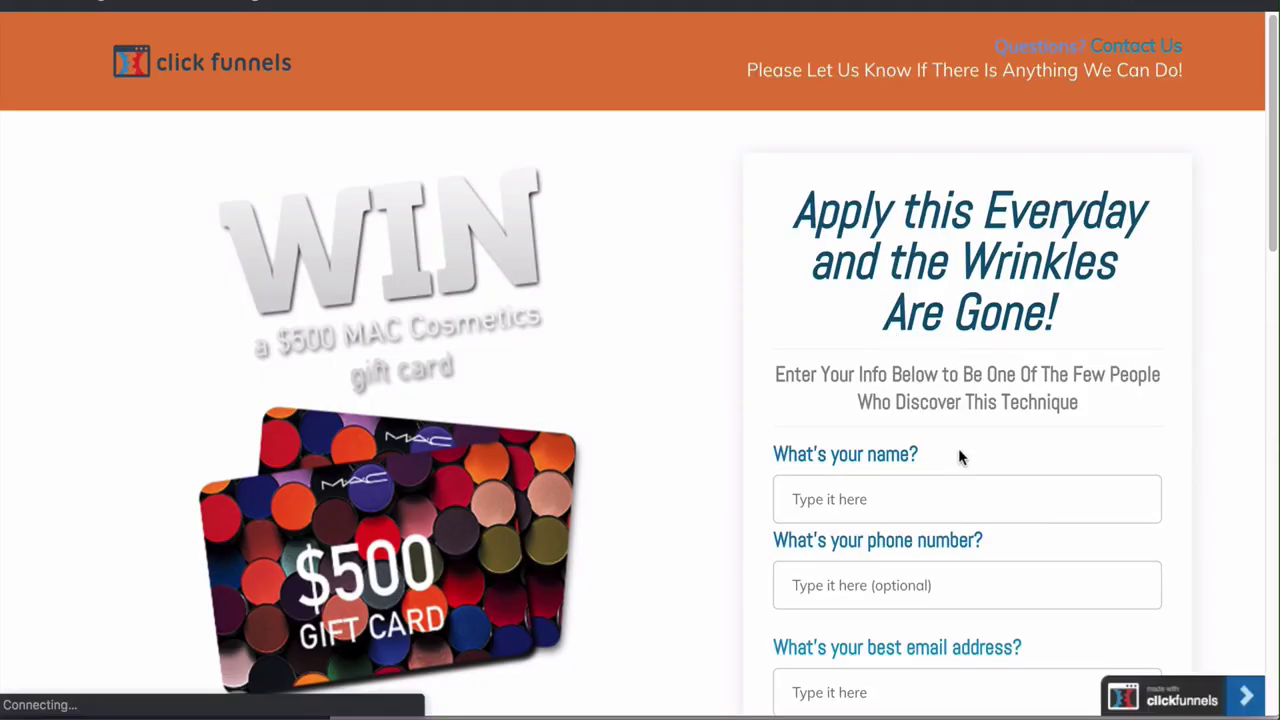
scroll(958, 452, "down", 1)
left_click(886, 387)
left_click(865, 439)
left_click(848, 466)
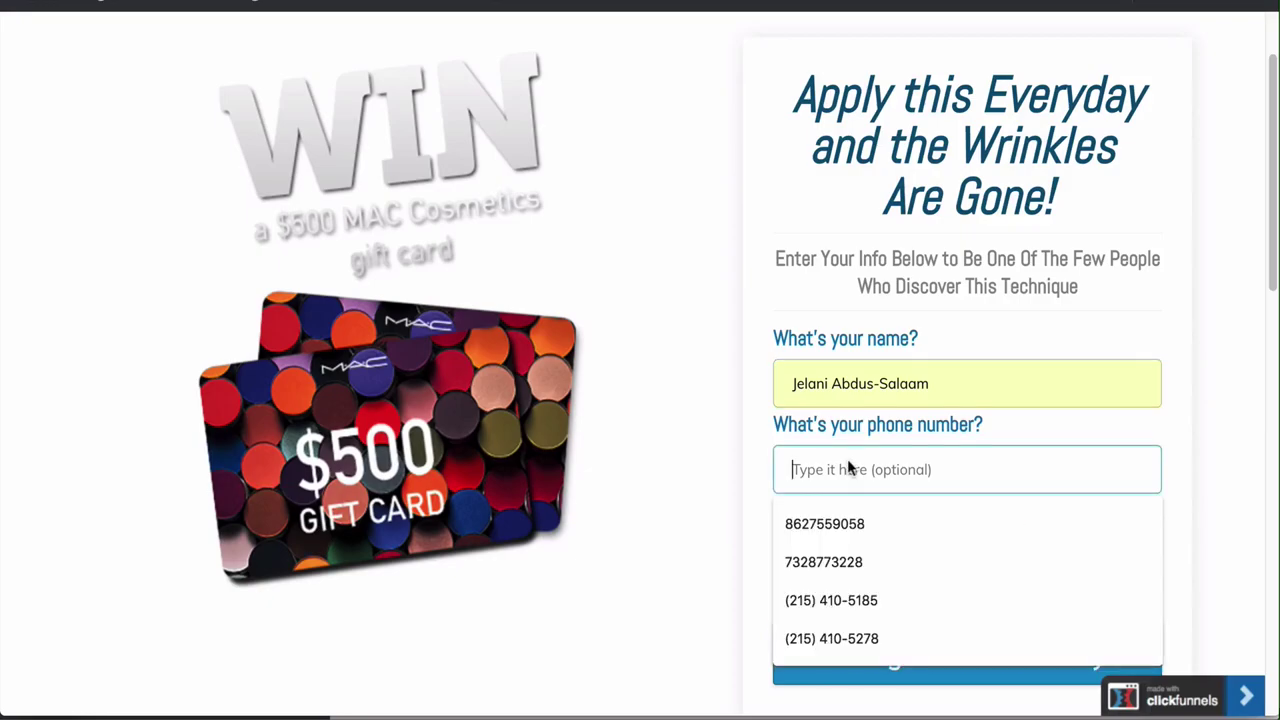
left_click(851, 600)
left_click(860, 577)
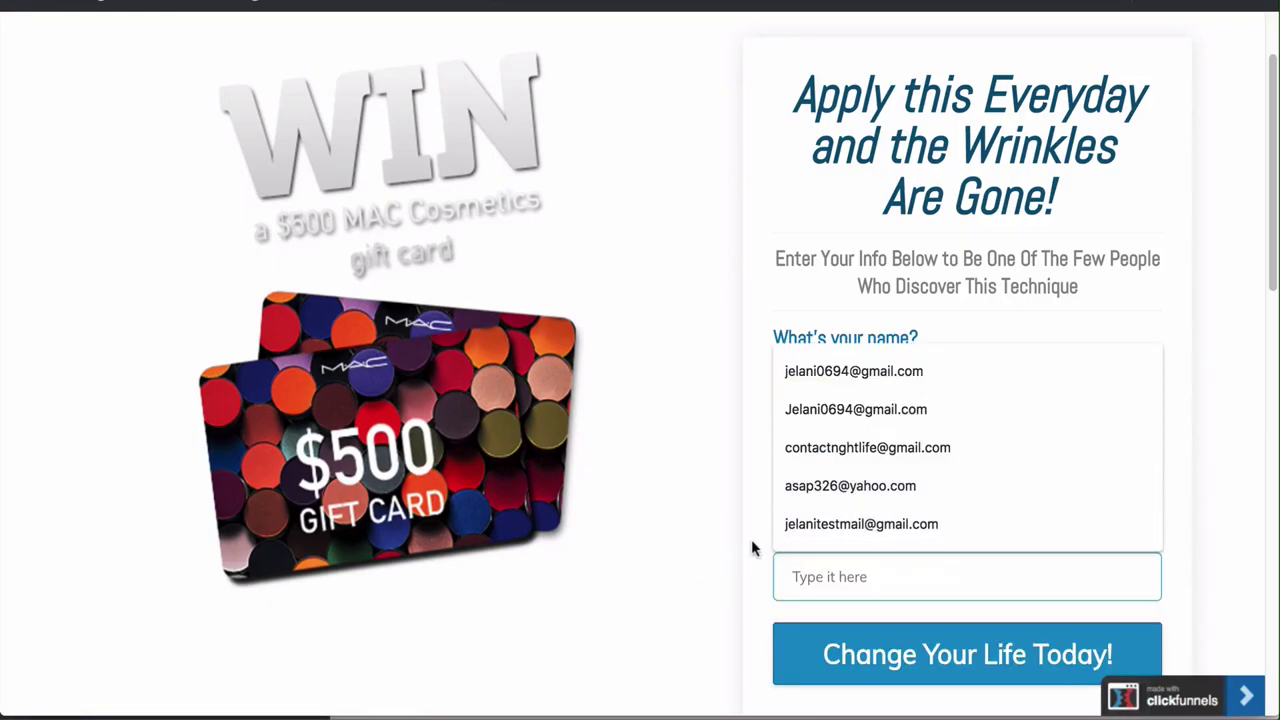
left_click(805, 536)
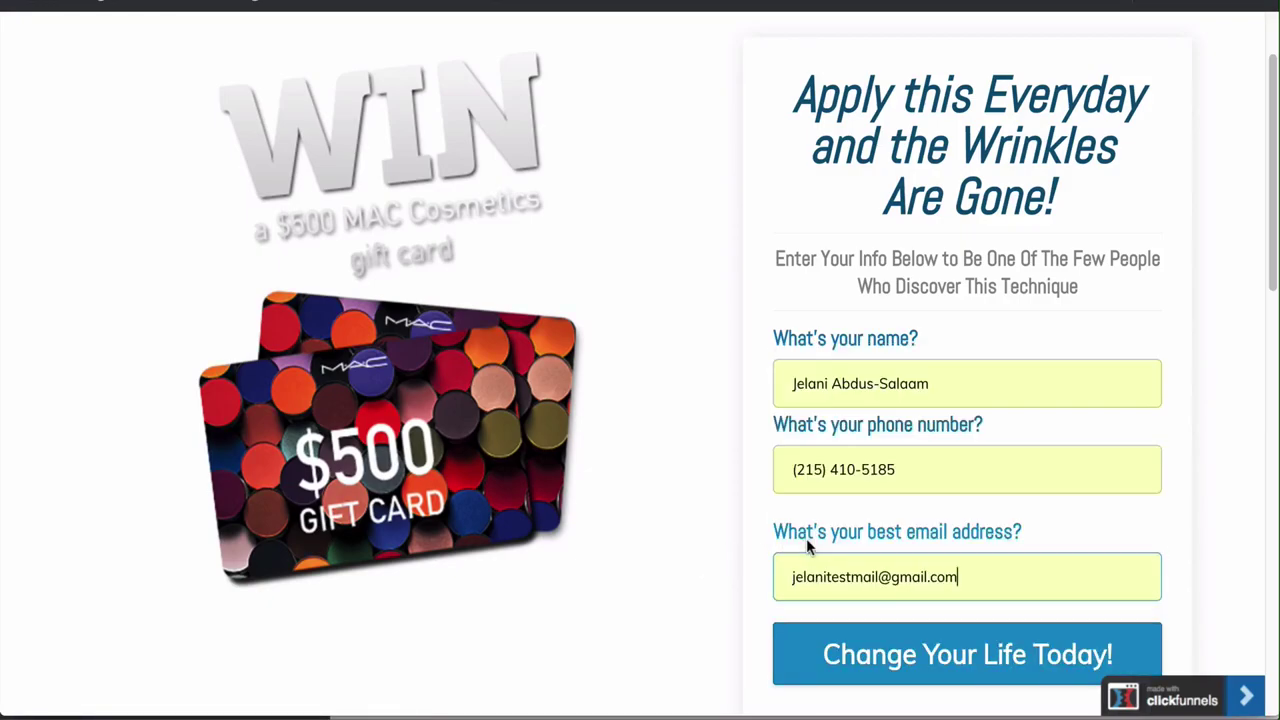
left_click(880, 578)
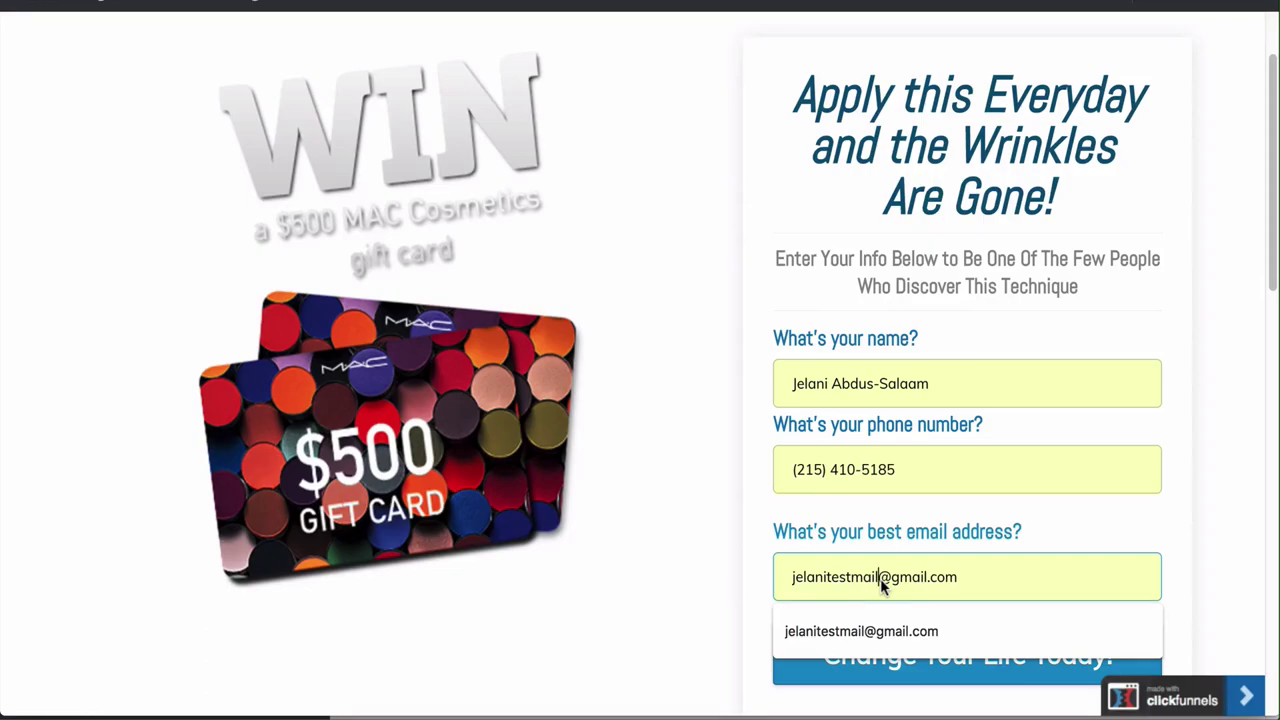
type("+58585")
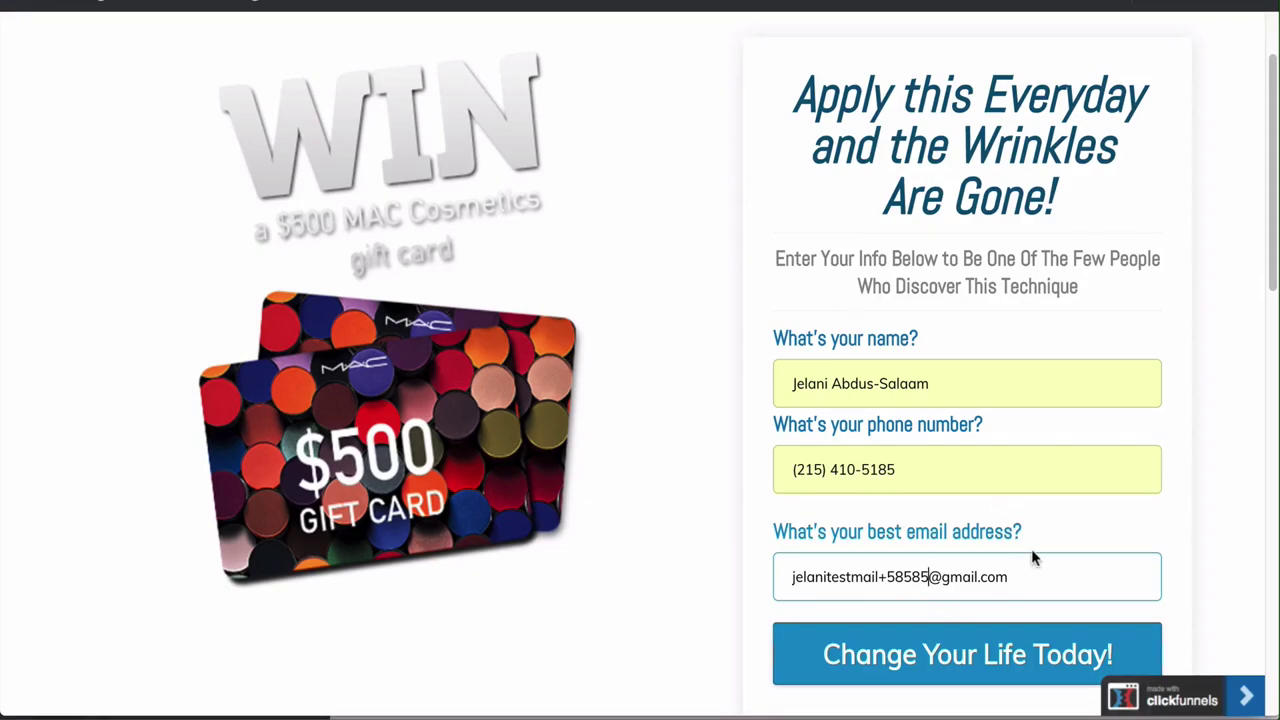
left_click(980, 672)
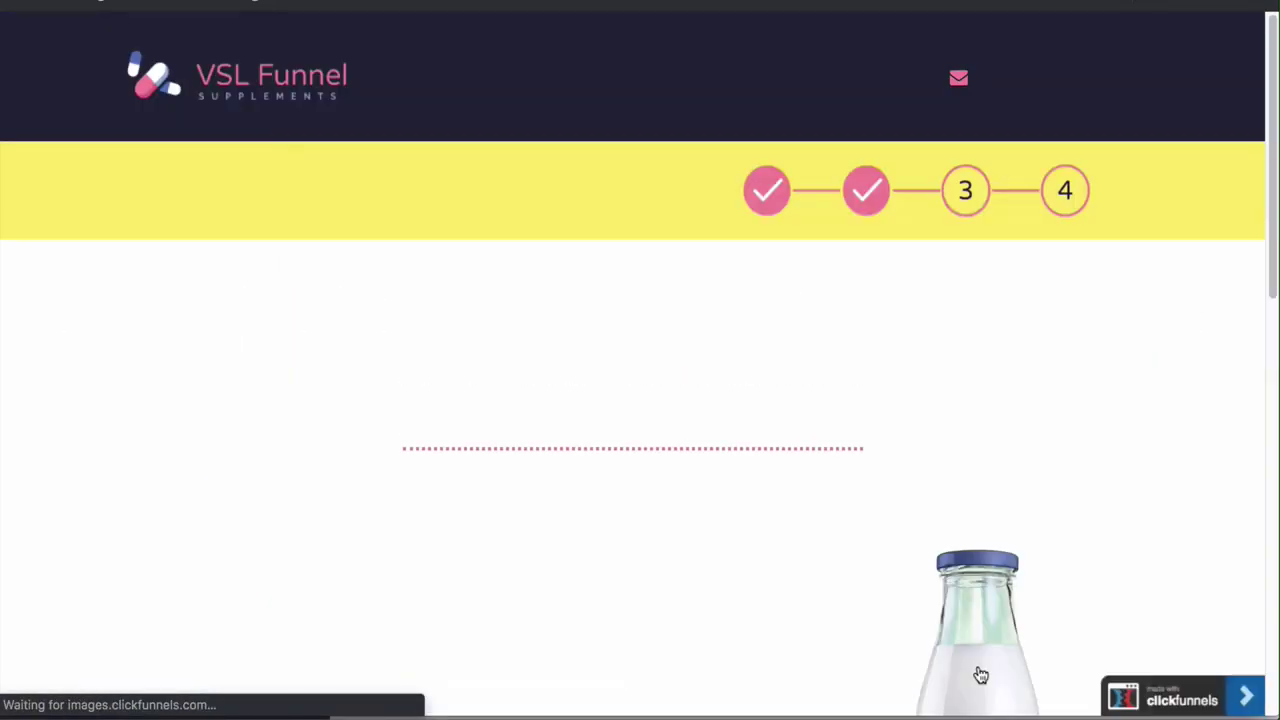
Accept the offer with 'YES I Want This Deal!' and copy the Stripe test card number from the warning bar
scroll(606, 458, "down", 4)
left_click(486, 452)
scroll(574, 530, "down", 4)
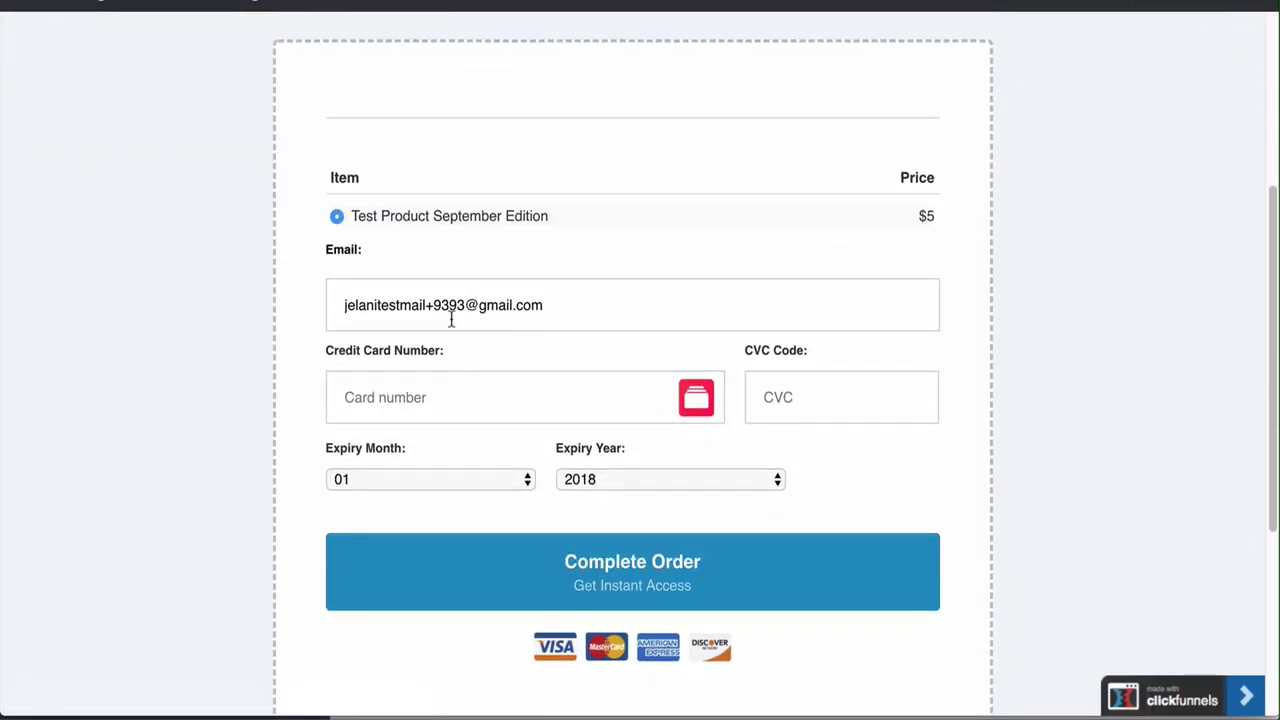
scroll(451, 317, "up", 3)
left_click_drag(445, 40, 643, 55)
key("ctrl+c")
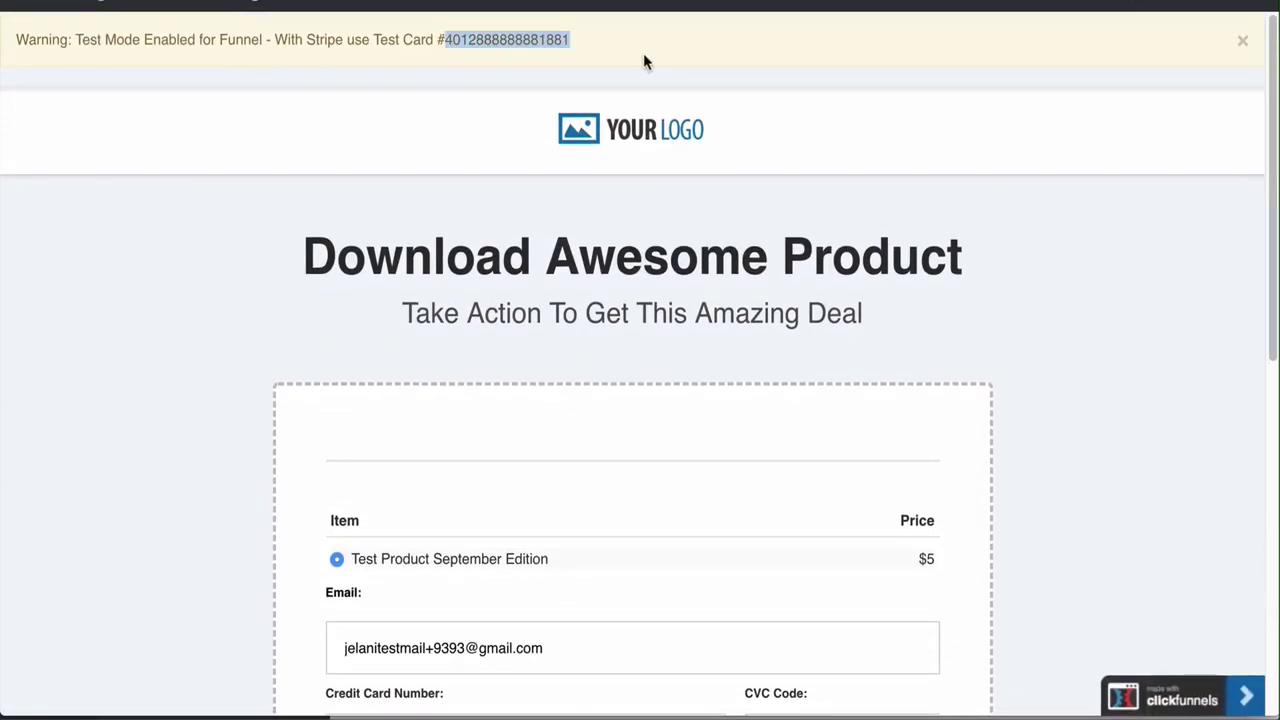
Paste the test card number, enter a CVC, set expiry year 2020, and complete the order
scroll(414, 590, "down", 3)
left_click(414, 495)
key("ctrl+v")
left_click(874, 520)
type("444")
left_click(639, 589)
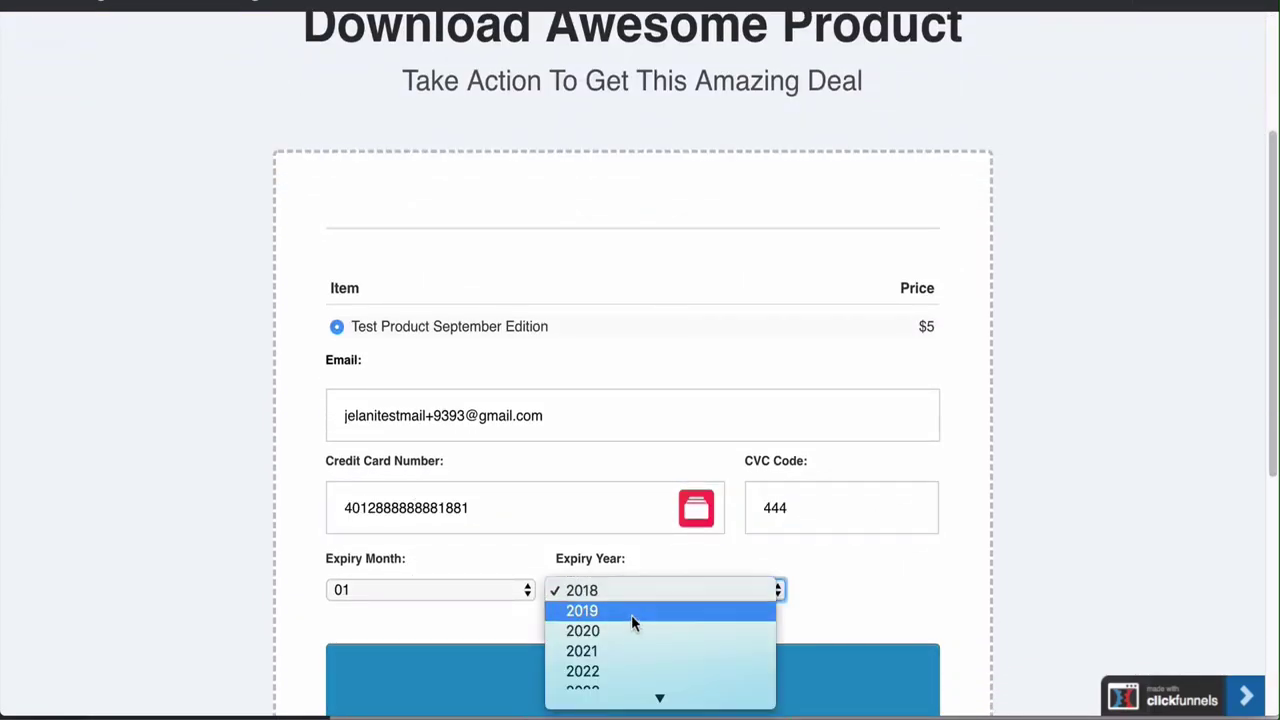
left_click(627, 632)
scroll(627, 644, "down", 3)
left_click(638, 482)
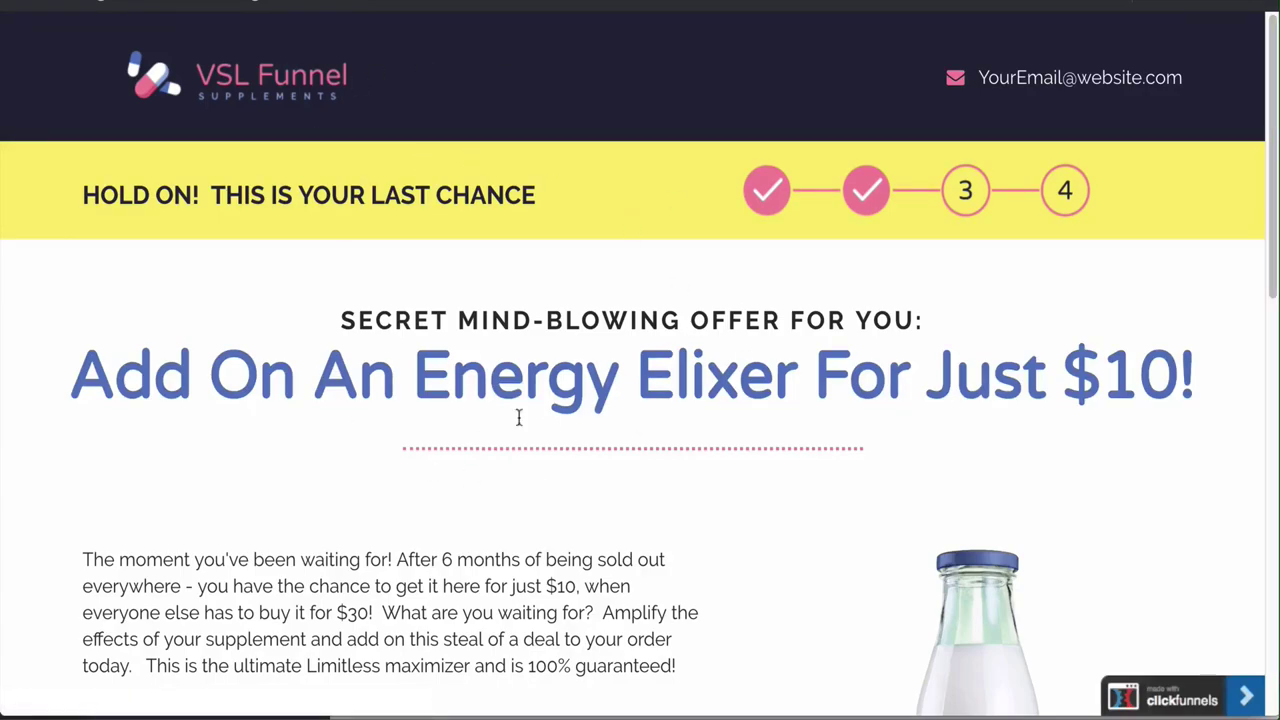
Accept the Energy Elixer upsell and check the Thank You receipt listing both $5 products
scroll(420, 458, "down", 3)
scroll(422, 457, "down", 1)
scroll(422, 457, "up", 1)
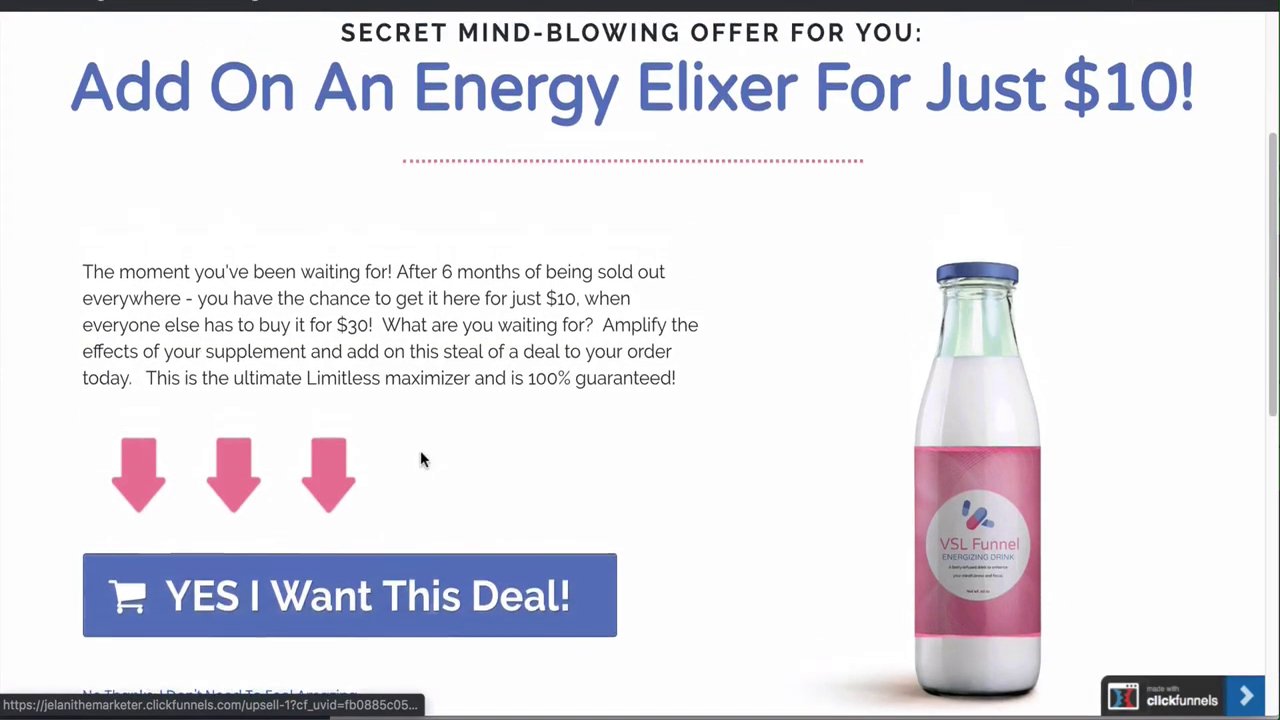
scroll(422, 457, "down", 1)
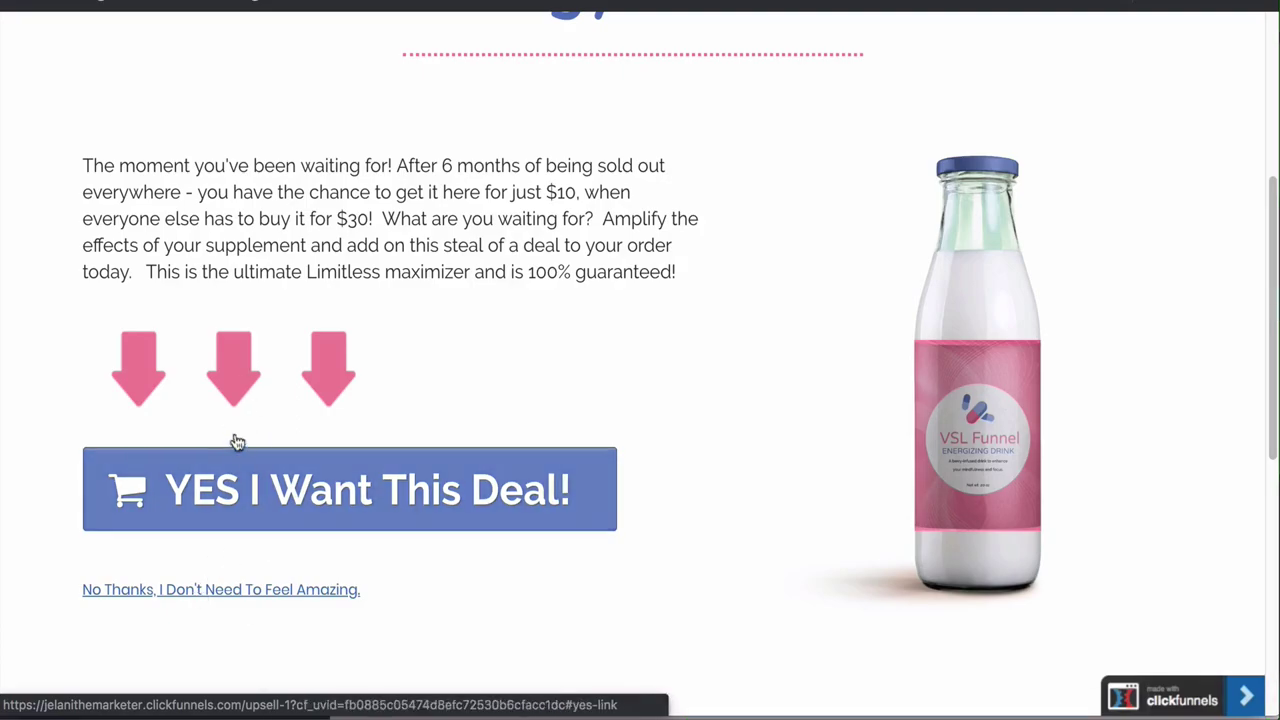
left_click(351, 486)
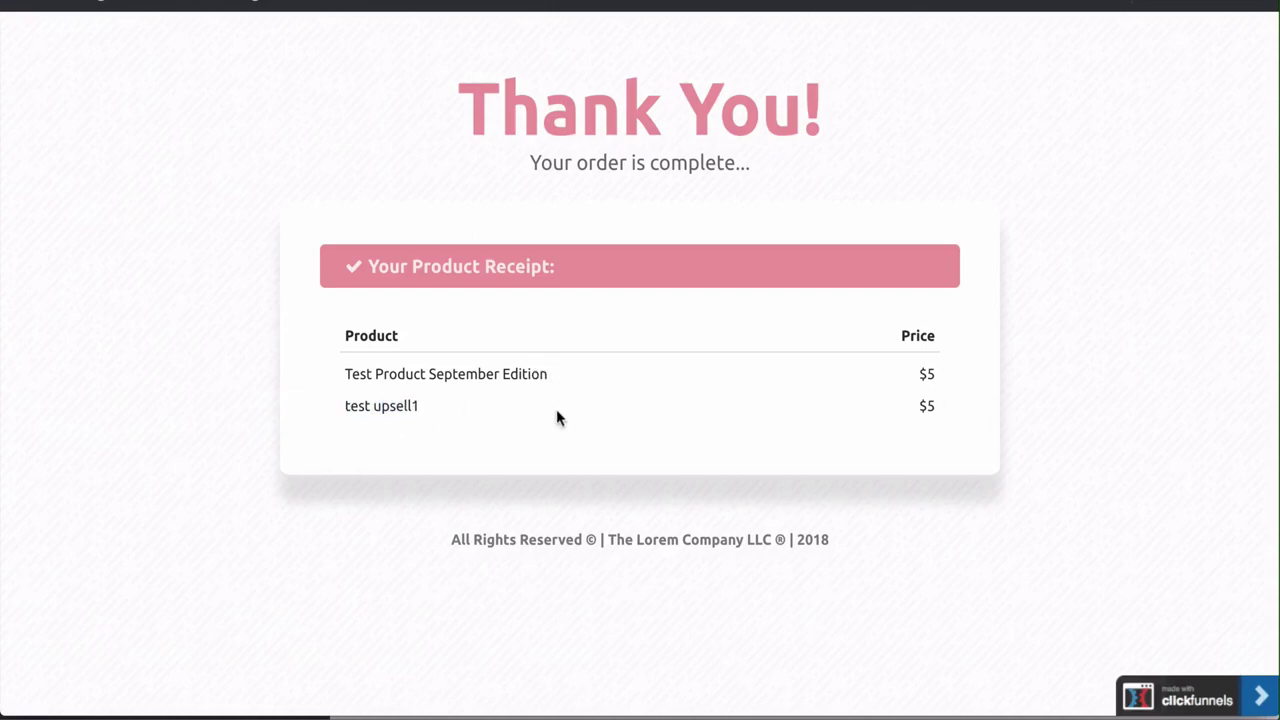
double_click(928, 405)
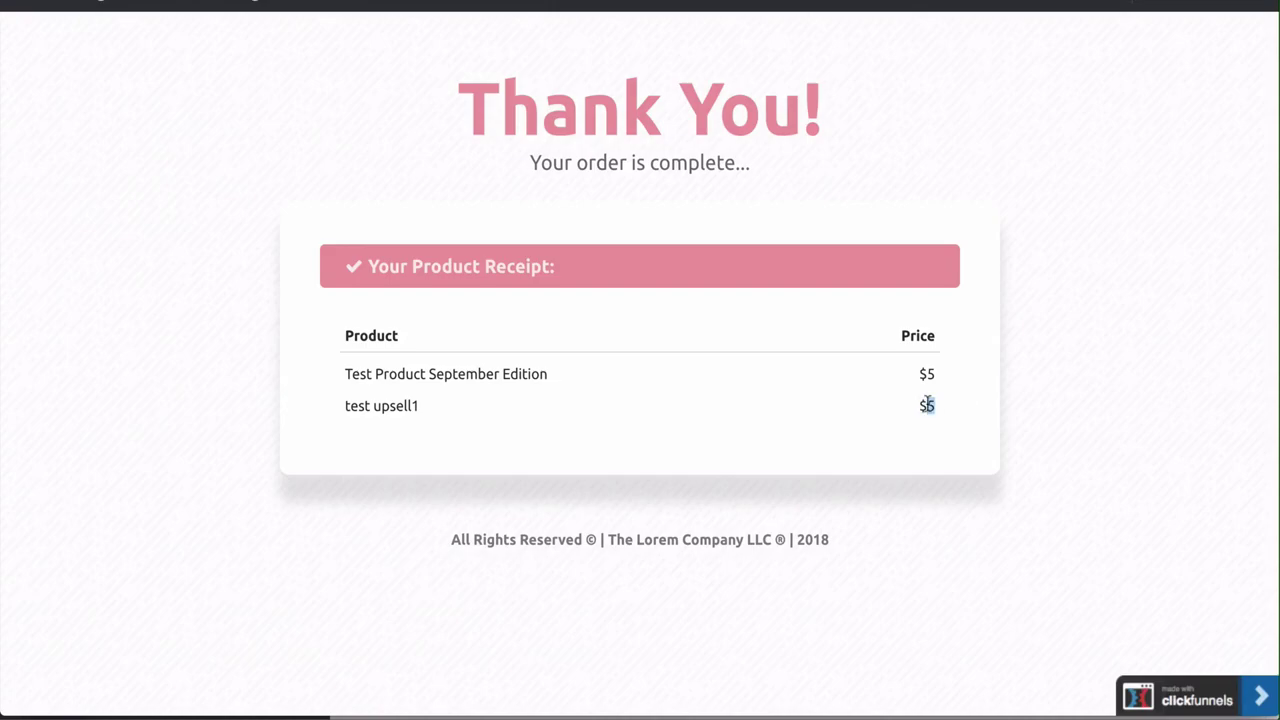